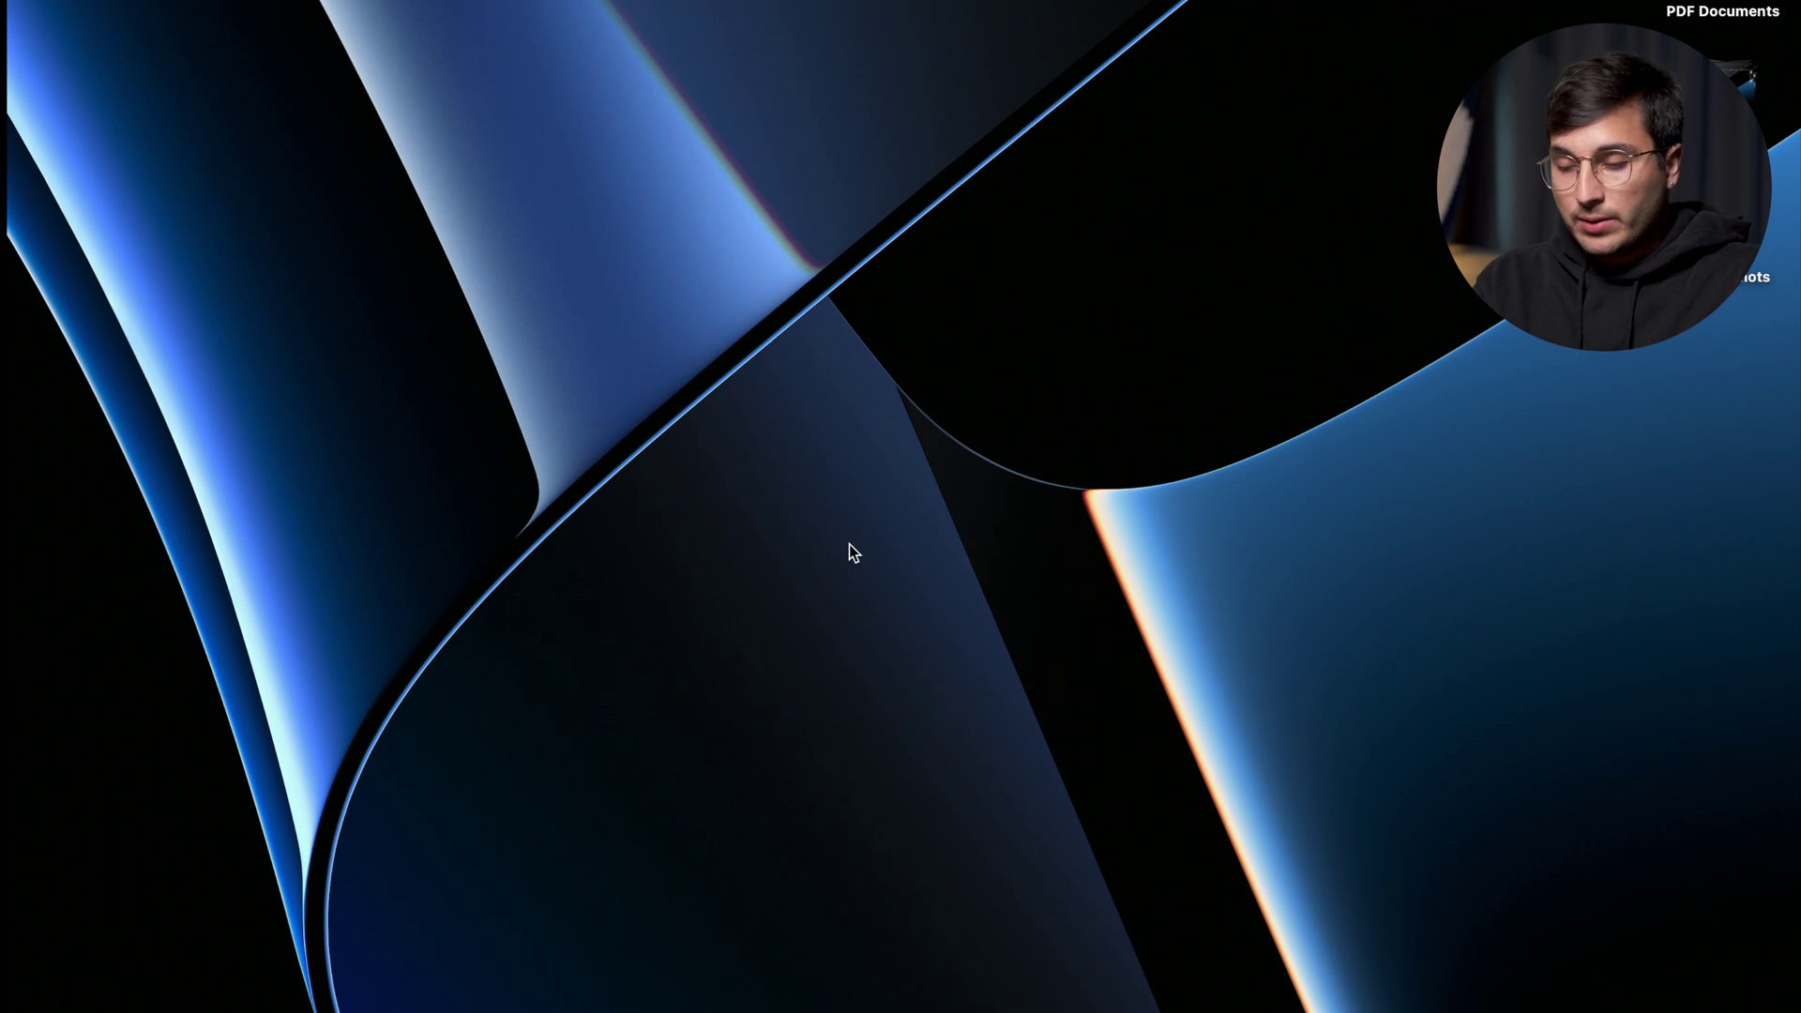
In Desktop & Dock settings, adjust the Dock size, set magnification to large, and check position options.
{"action": "key", "text": "super+space"}
{"action": "type", "text": "desktop"}
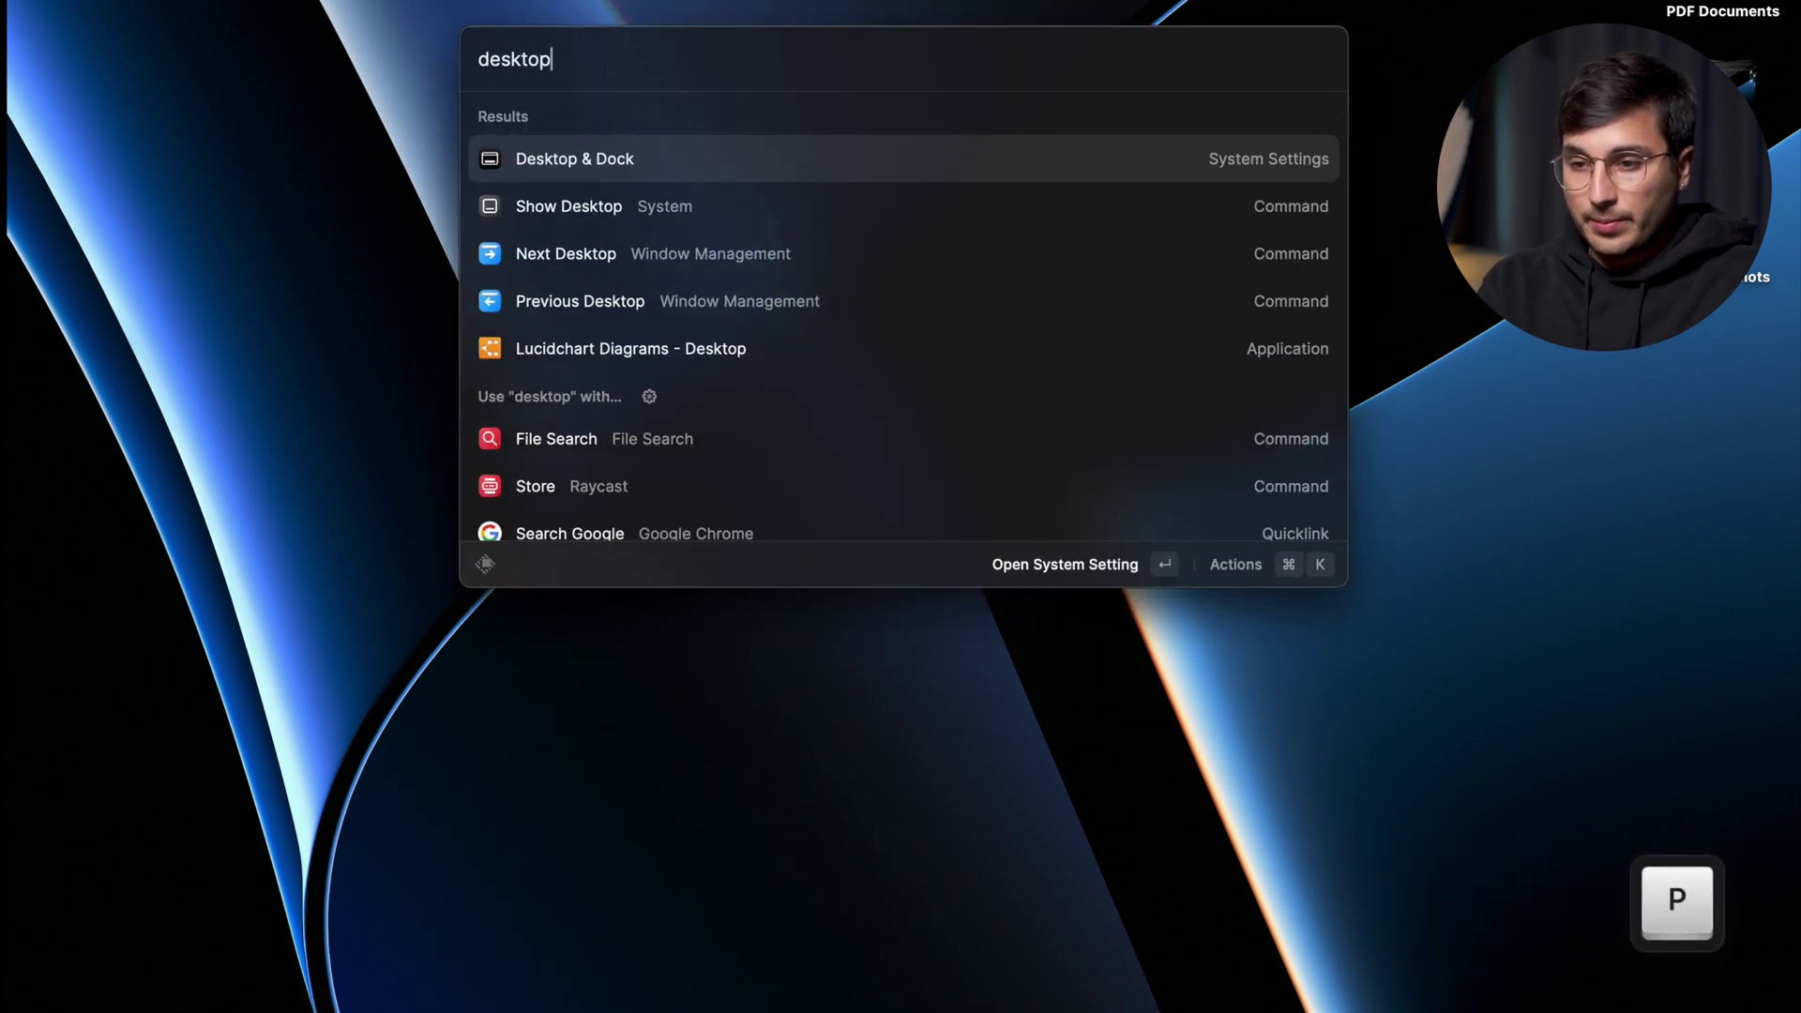
{"action": "key", "text": "Return"}
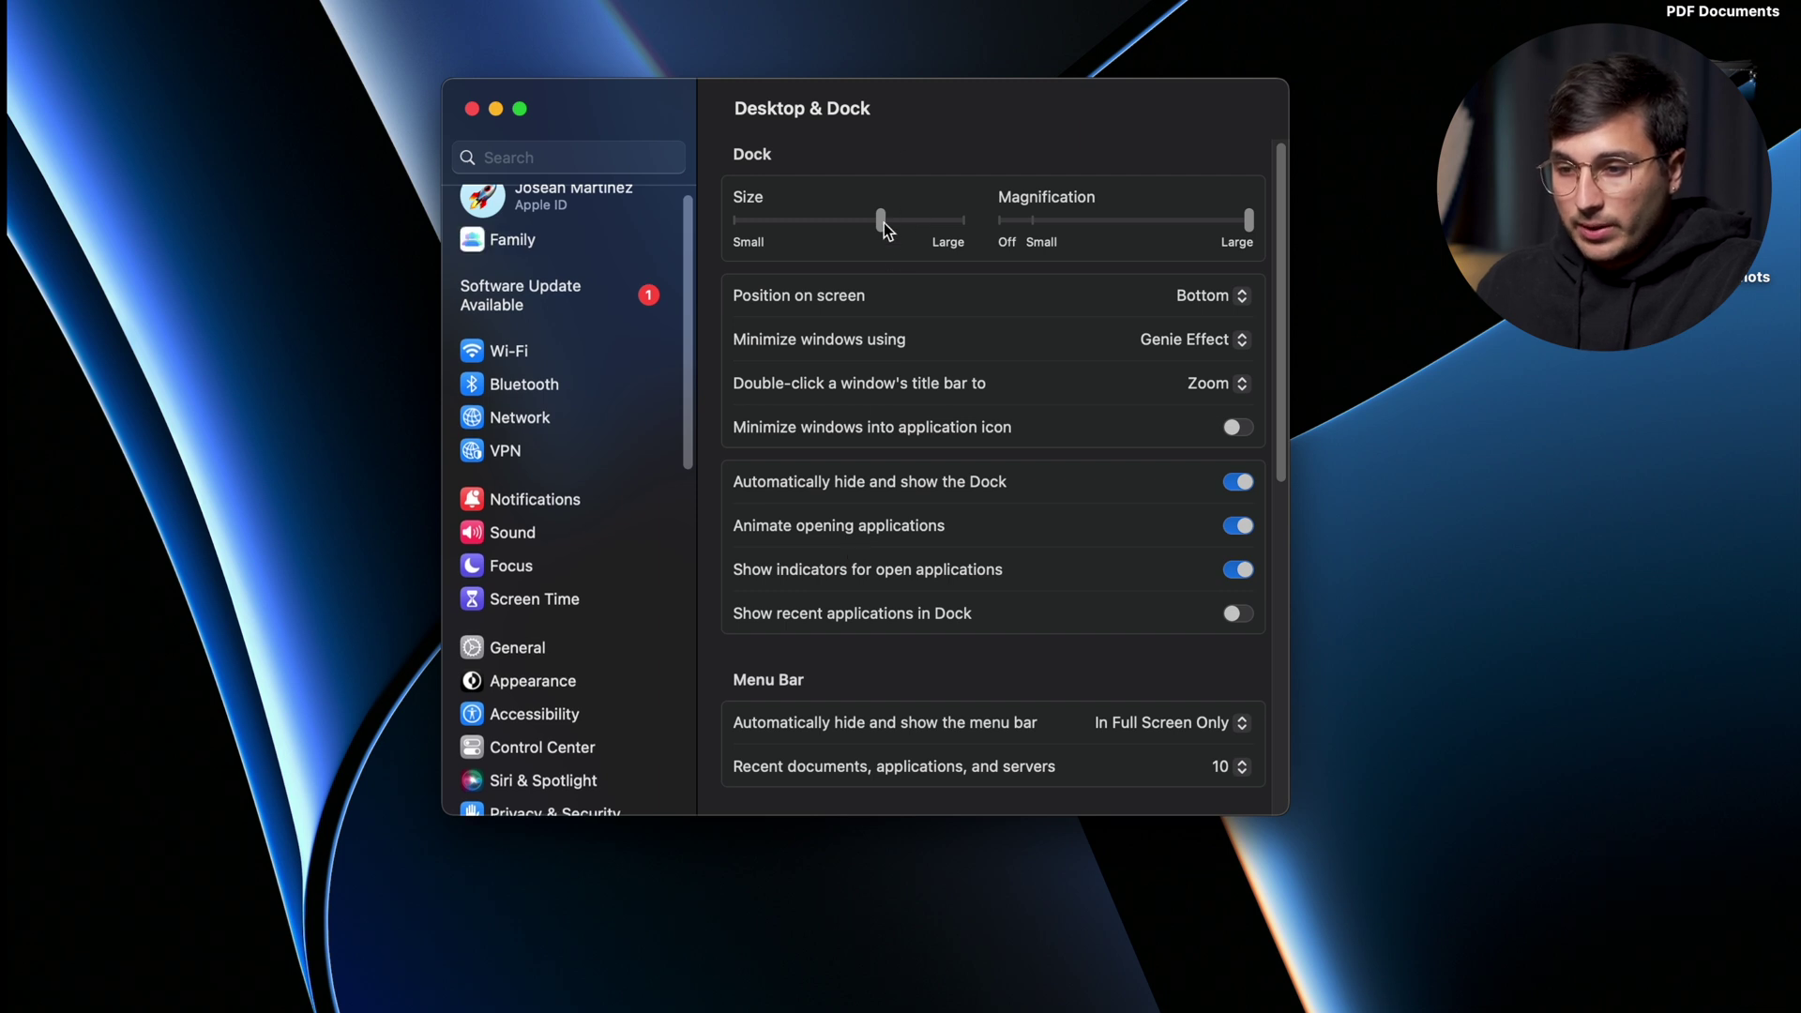
{"action": "left_click_drag", "start_coordinate": [884, 223], "coordinate": [889, 221]}
{"action": "left_click_drag", "start_coordinate": [1248, 223], "coordinate": [1008, 225]}
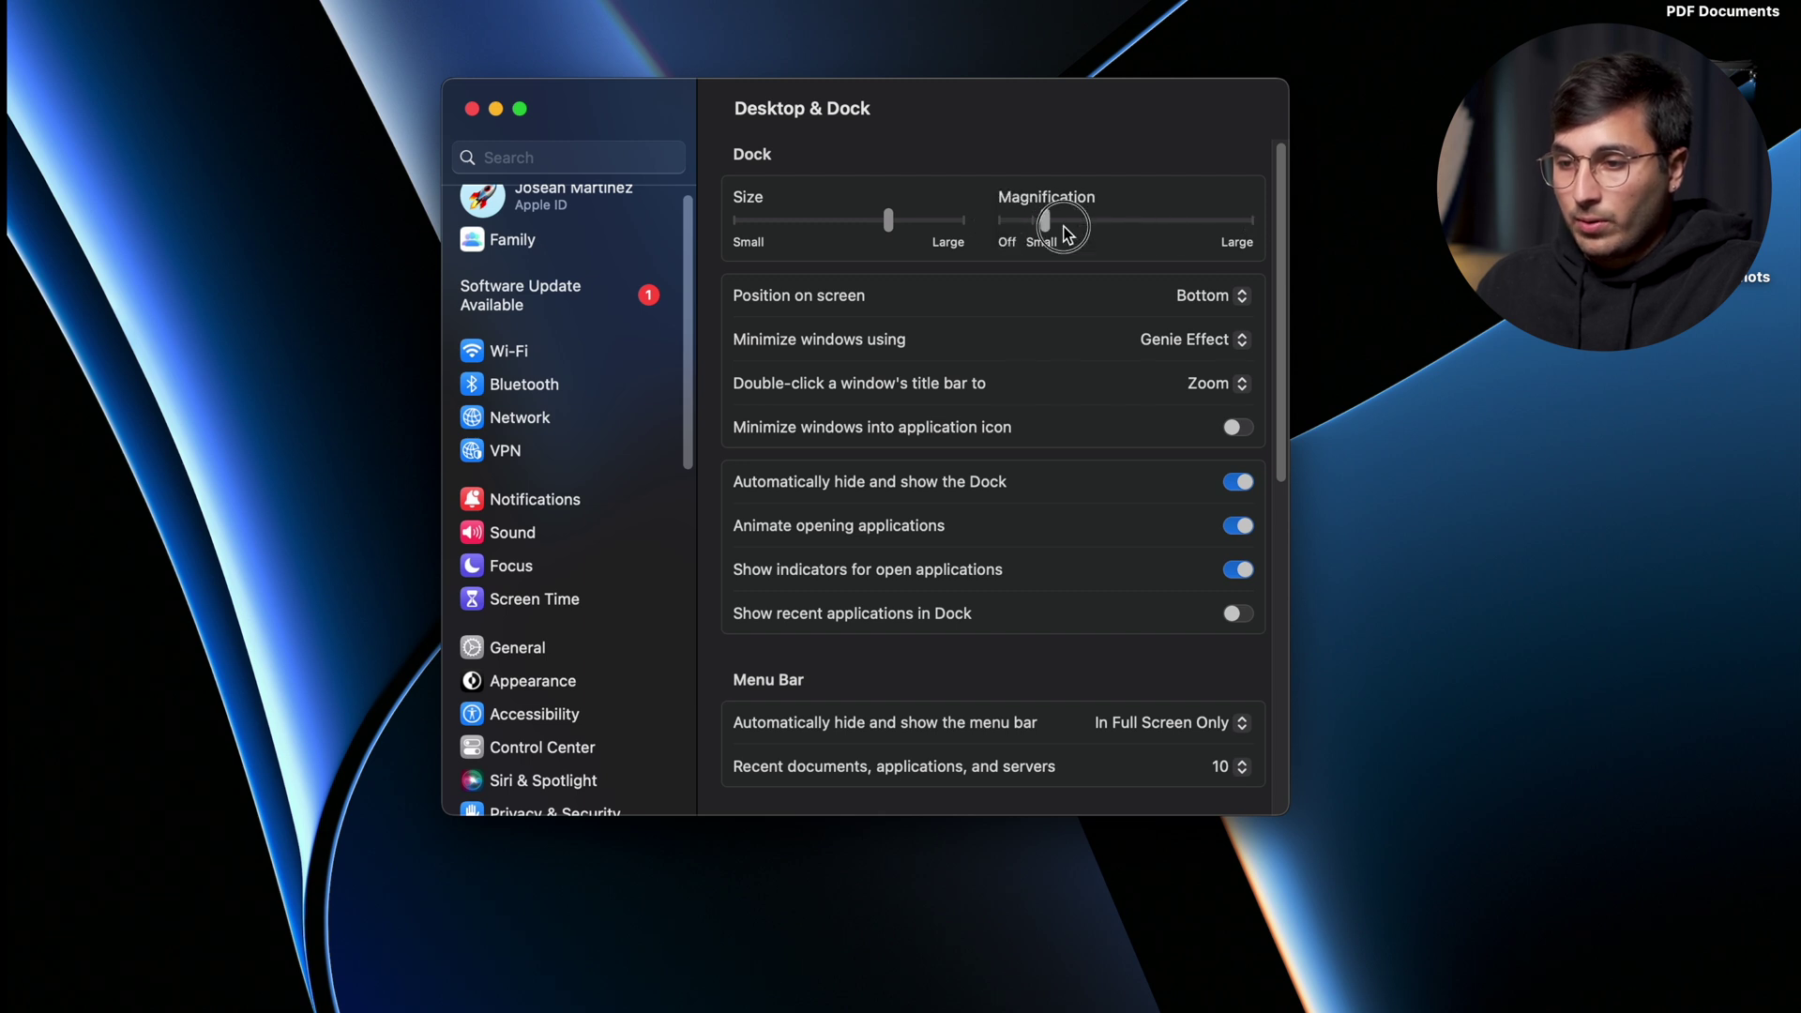
{"action": "left_click_drag", "start_coordinate": [1008, 225], "coordinate": [1249, 222]}
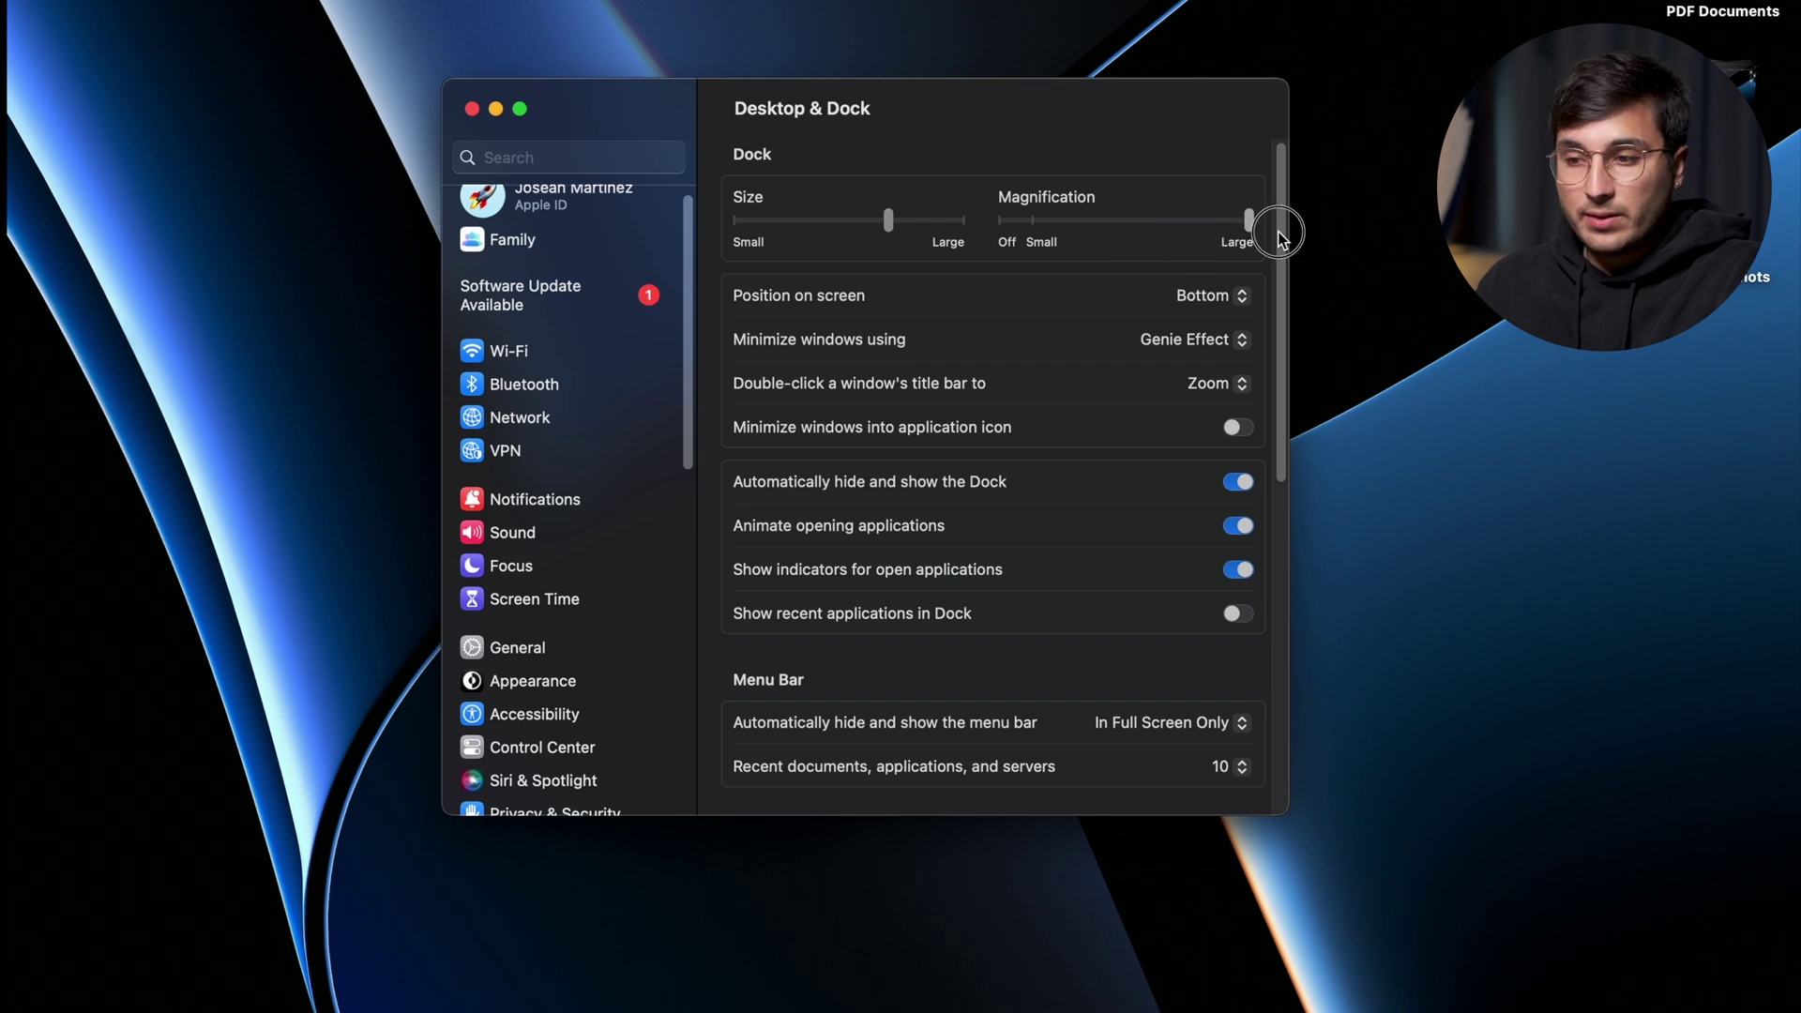
{"action": "left_click", "coordinate": [1225, 299]}
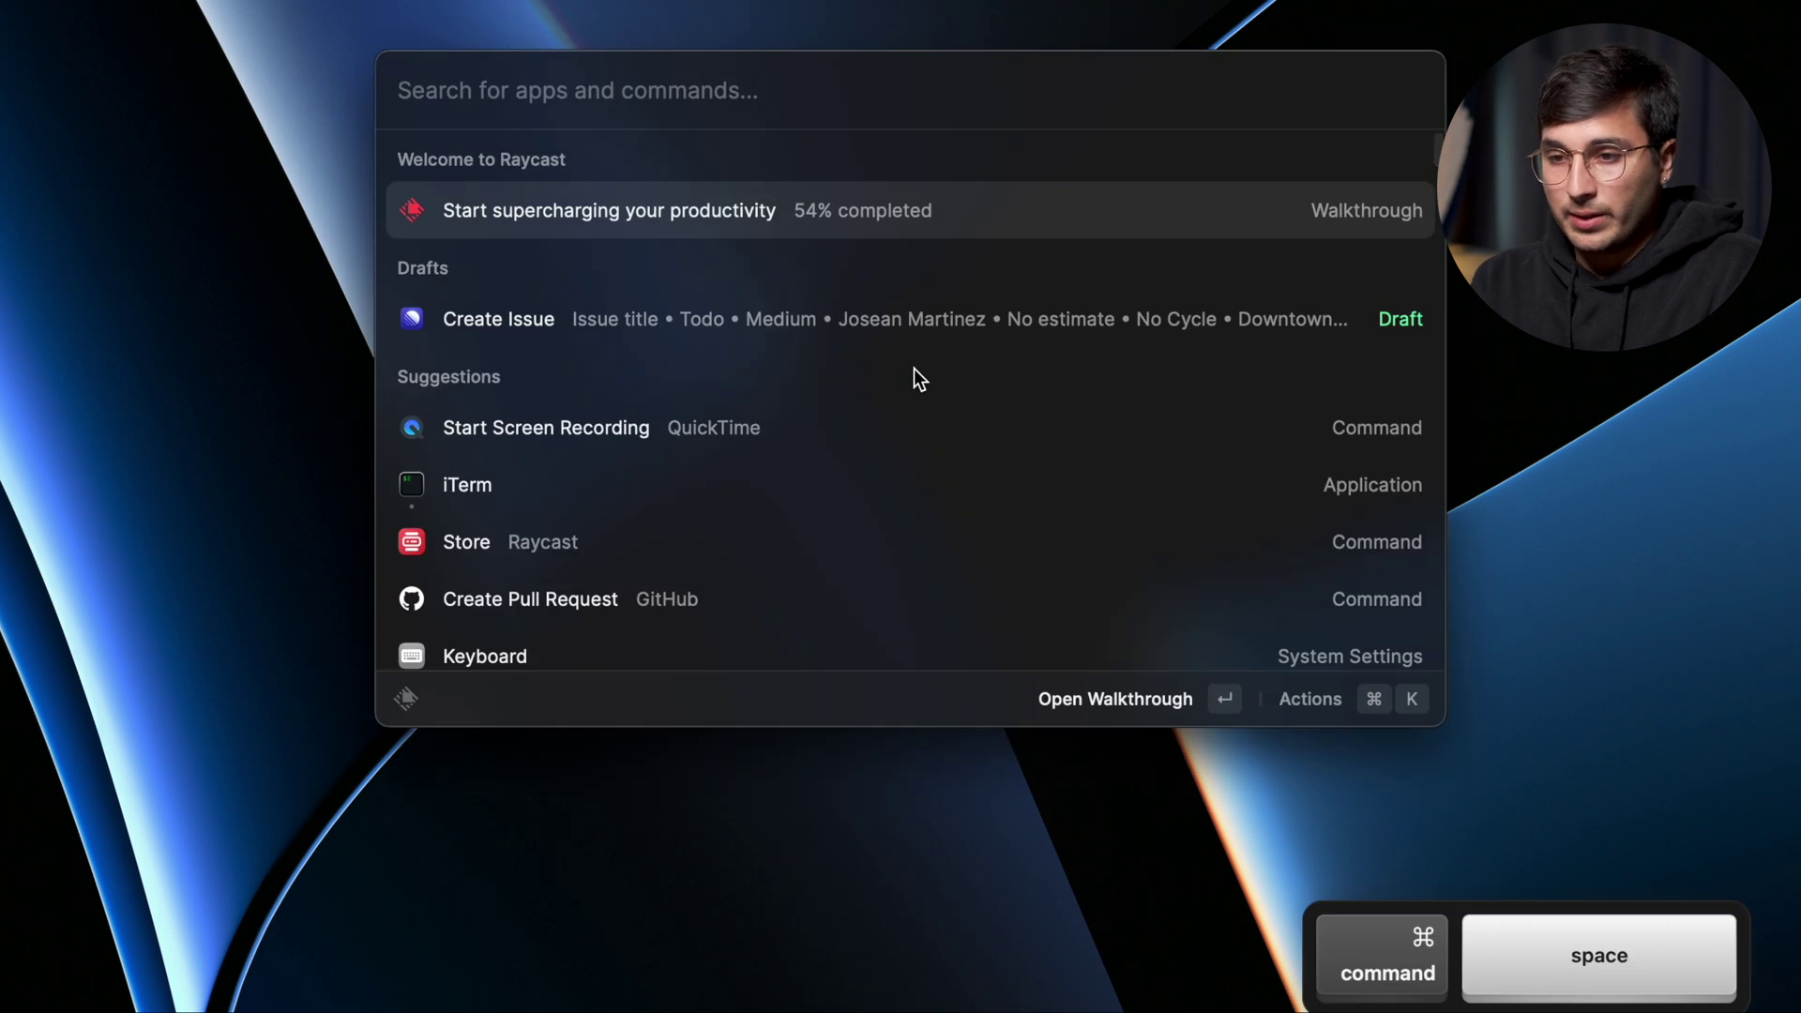
{"action": "type", "text": "Ren"}
Launch the blog tmux session, hide NvimTree, and unzoom then re-zoom the editor pane.
{"action": "key", "text": "Return"}
{"action": "key", "text": "e"}
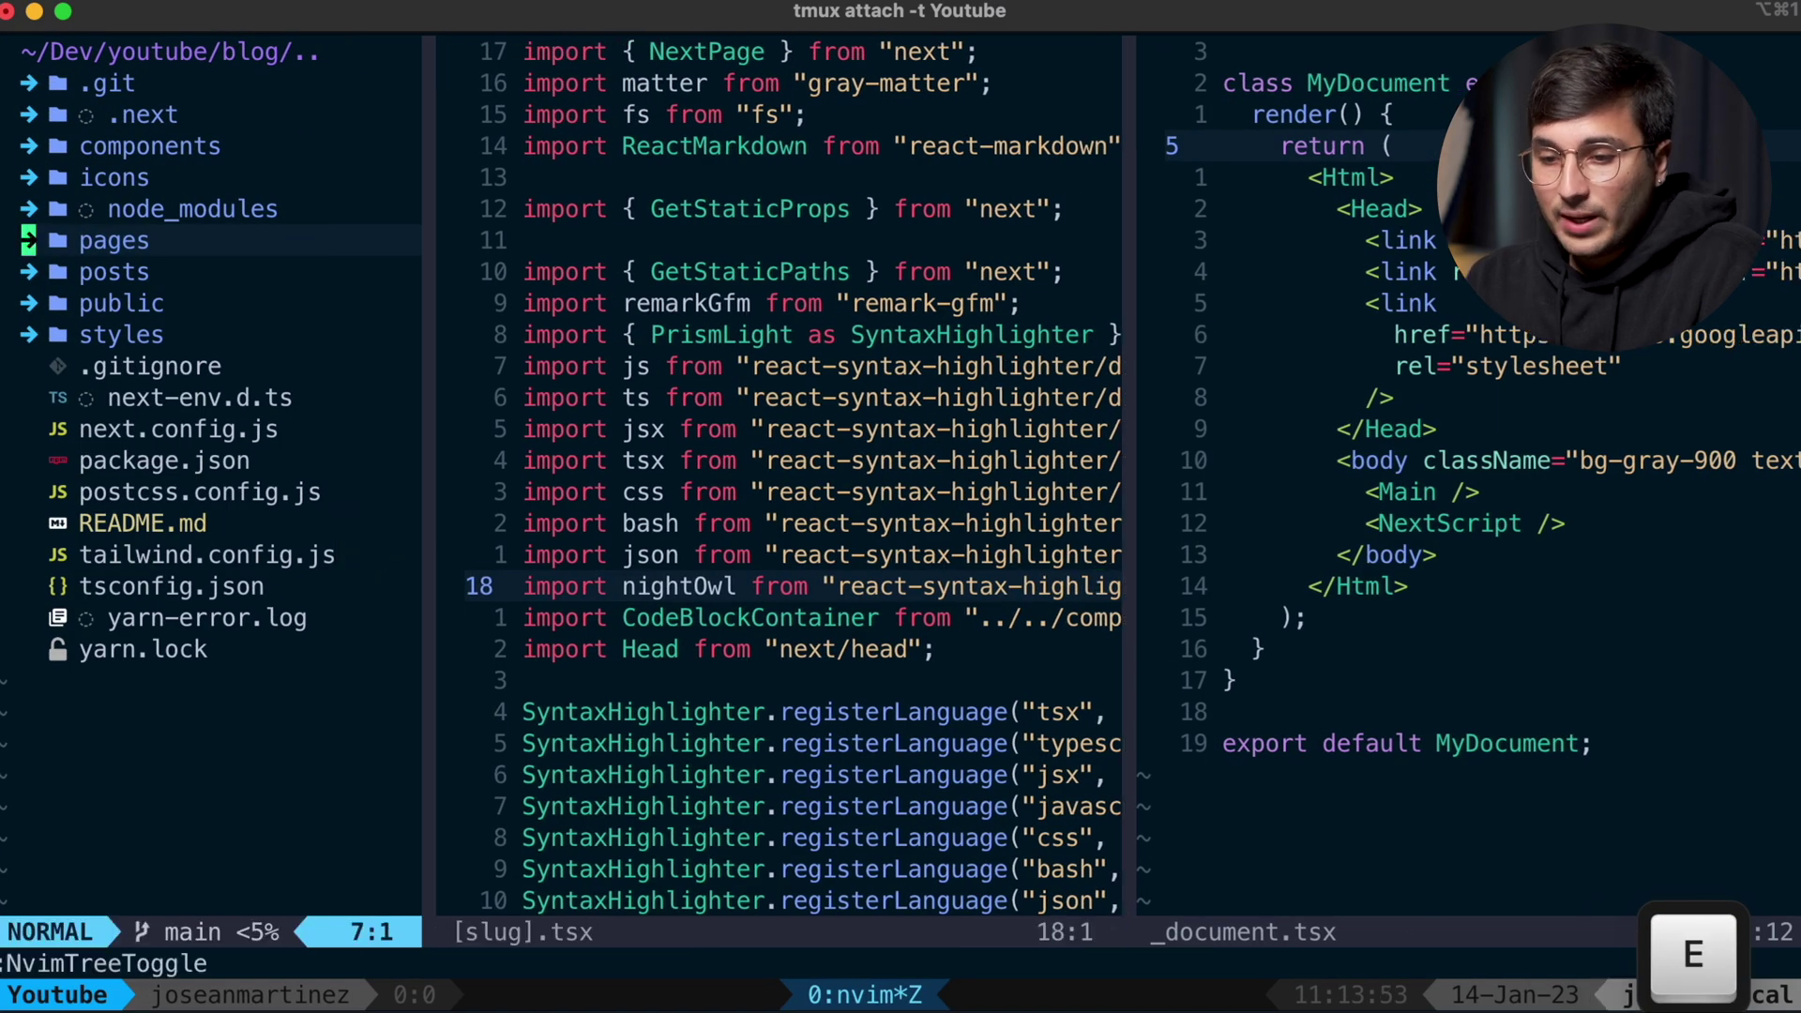
{"action": "key", "text": "space"}
{"action": "key", "text": "e"}
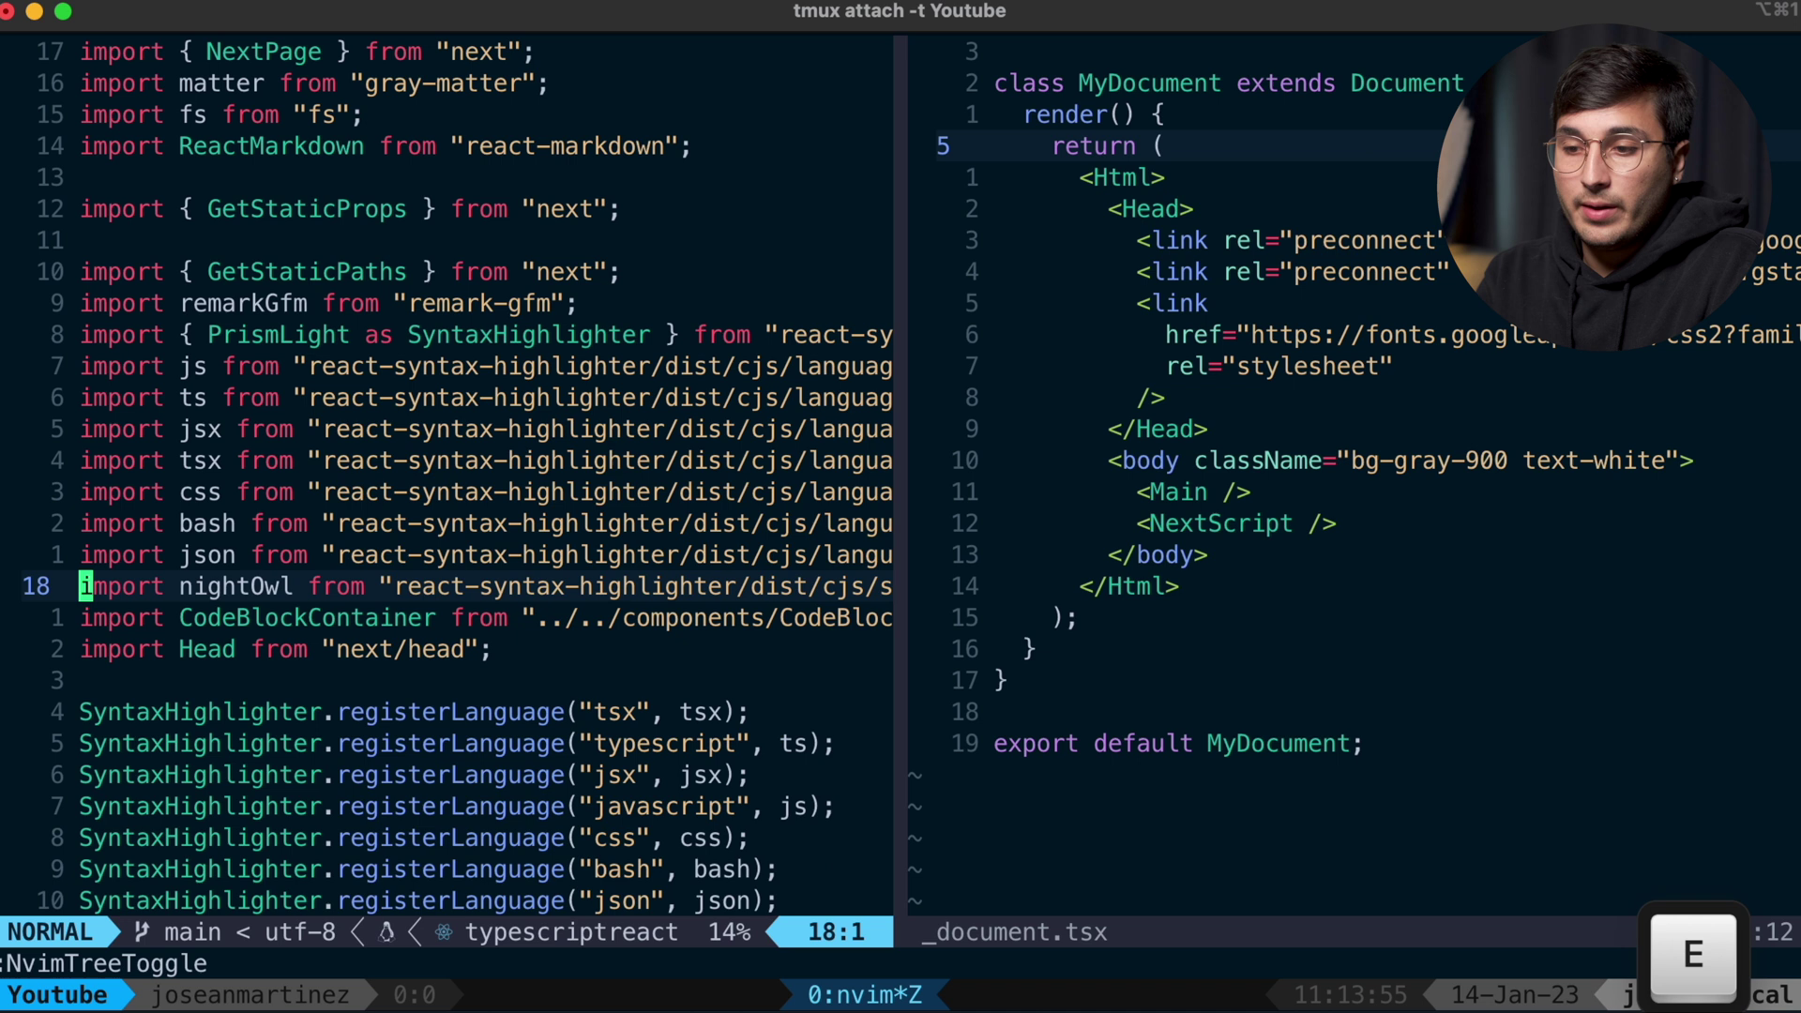
{"action": "key", "text": "ctrl+a"}
{"action": "key", "text": "m"}
{"action": "key", "text": "ctrl+a"}
{"action": "key", "text": "m"}
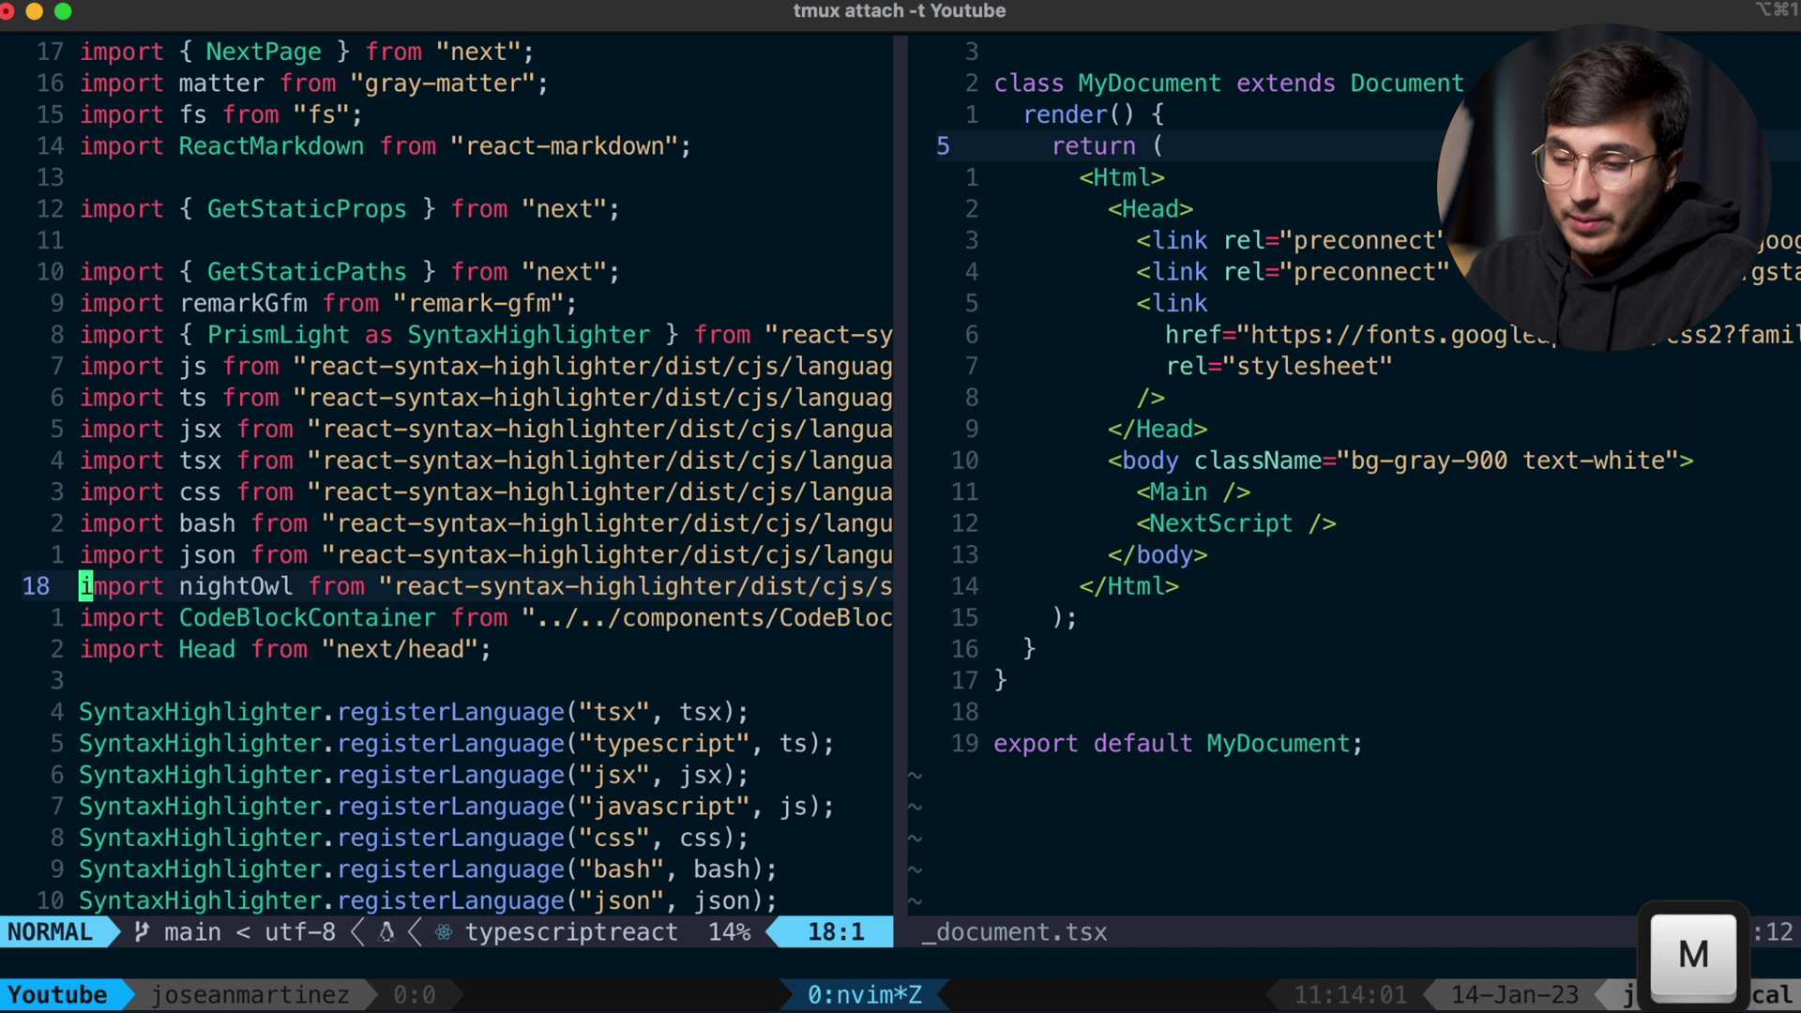
Browse files with Telescope Find Files and pick the networkInterfaces completion.
{"action": "key", "text": "space"}
{"action": "key", "text": "f"}
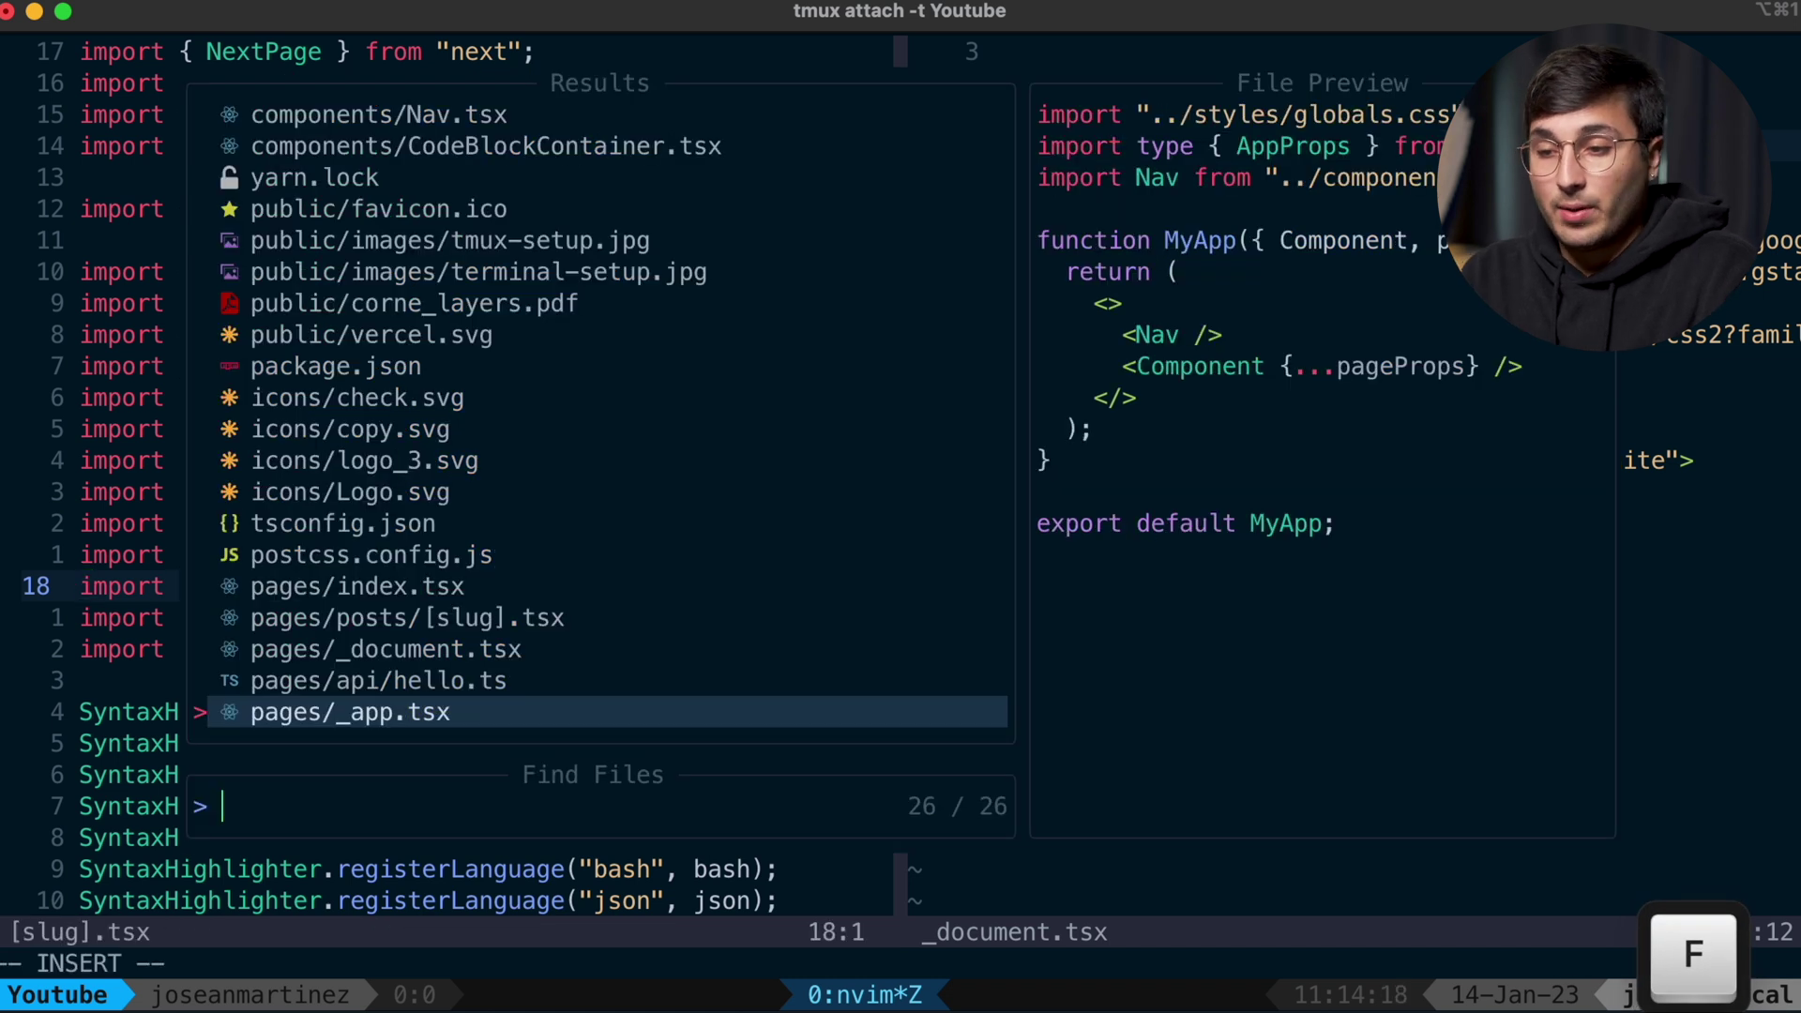
{"action": "key", "text": "ctrl+k"}
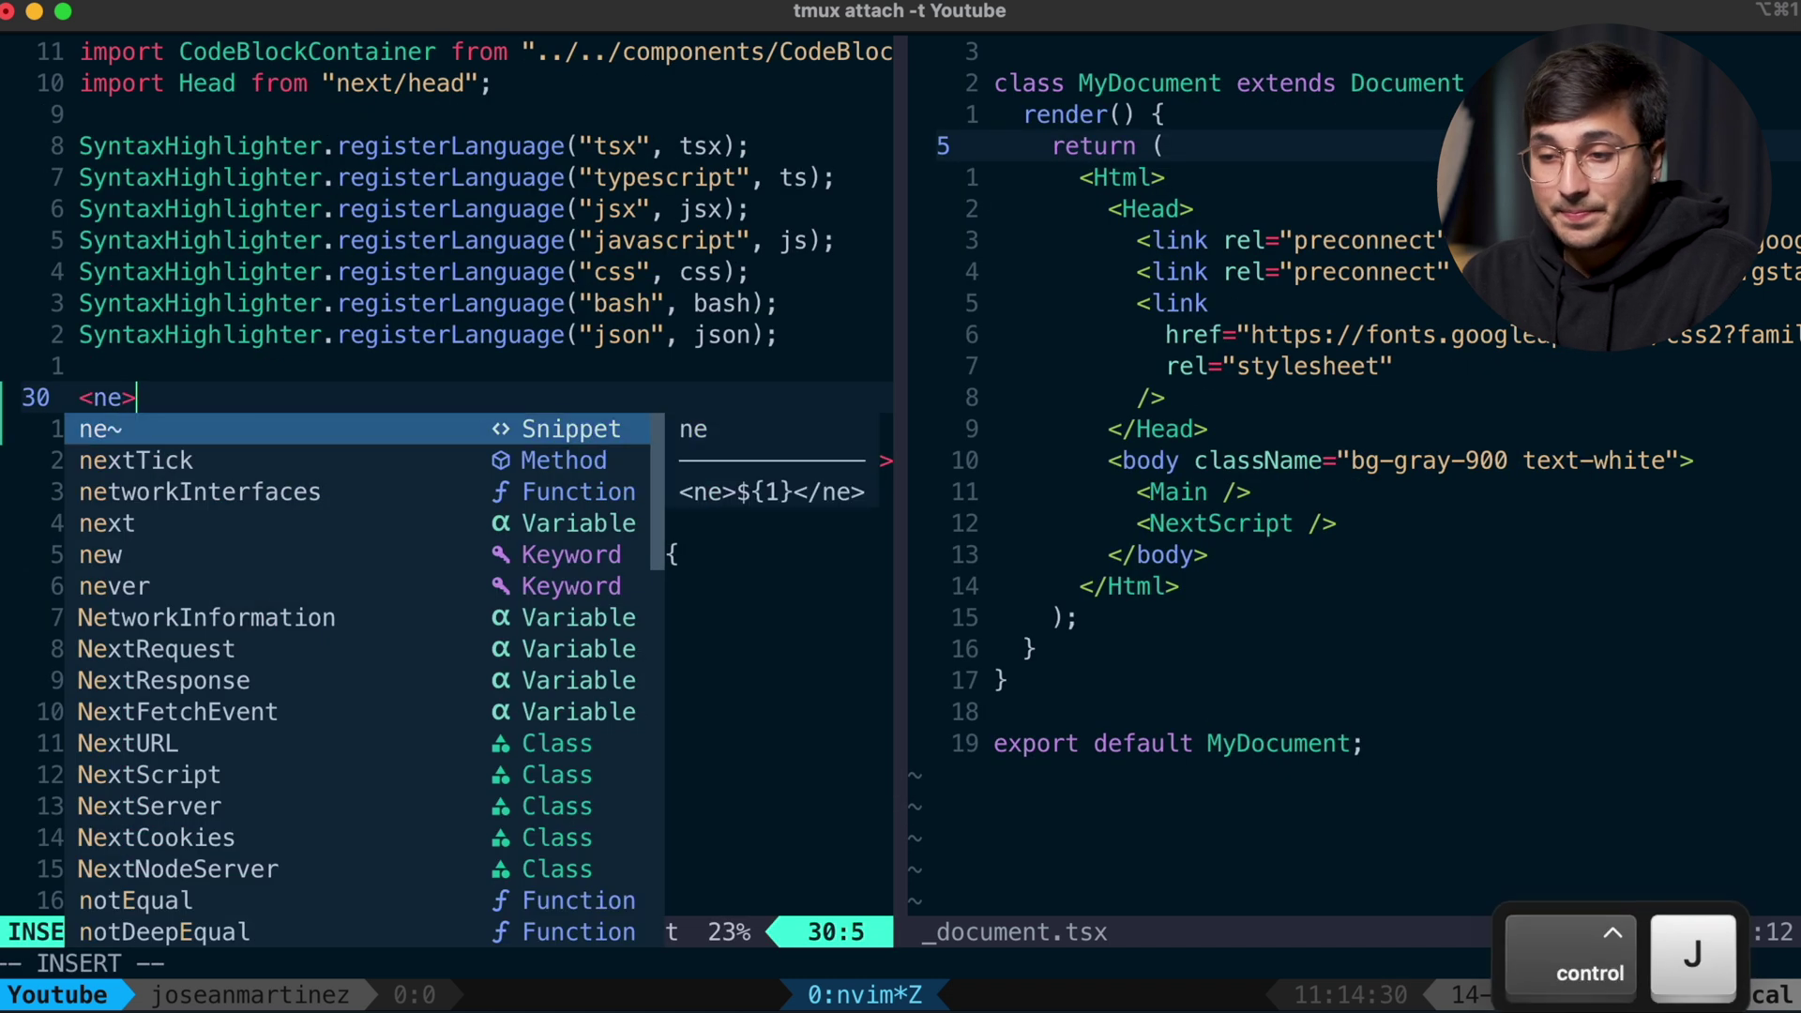
{"action": "key", "text": "ctrl+j"}
{"action": "key", "text": "ctrl+j"}
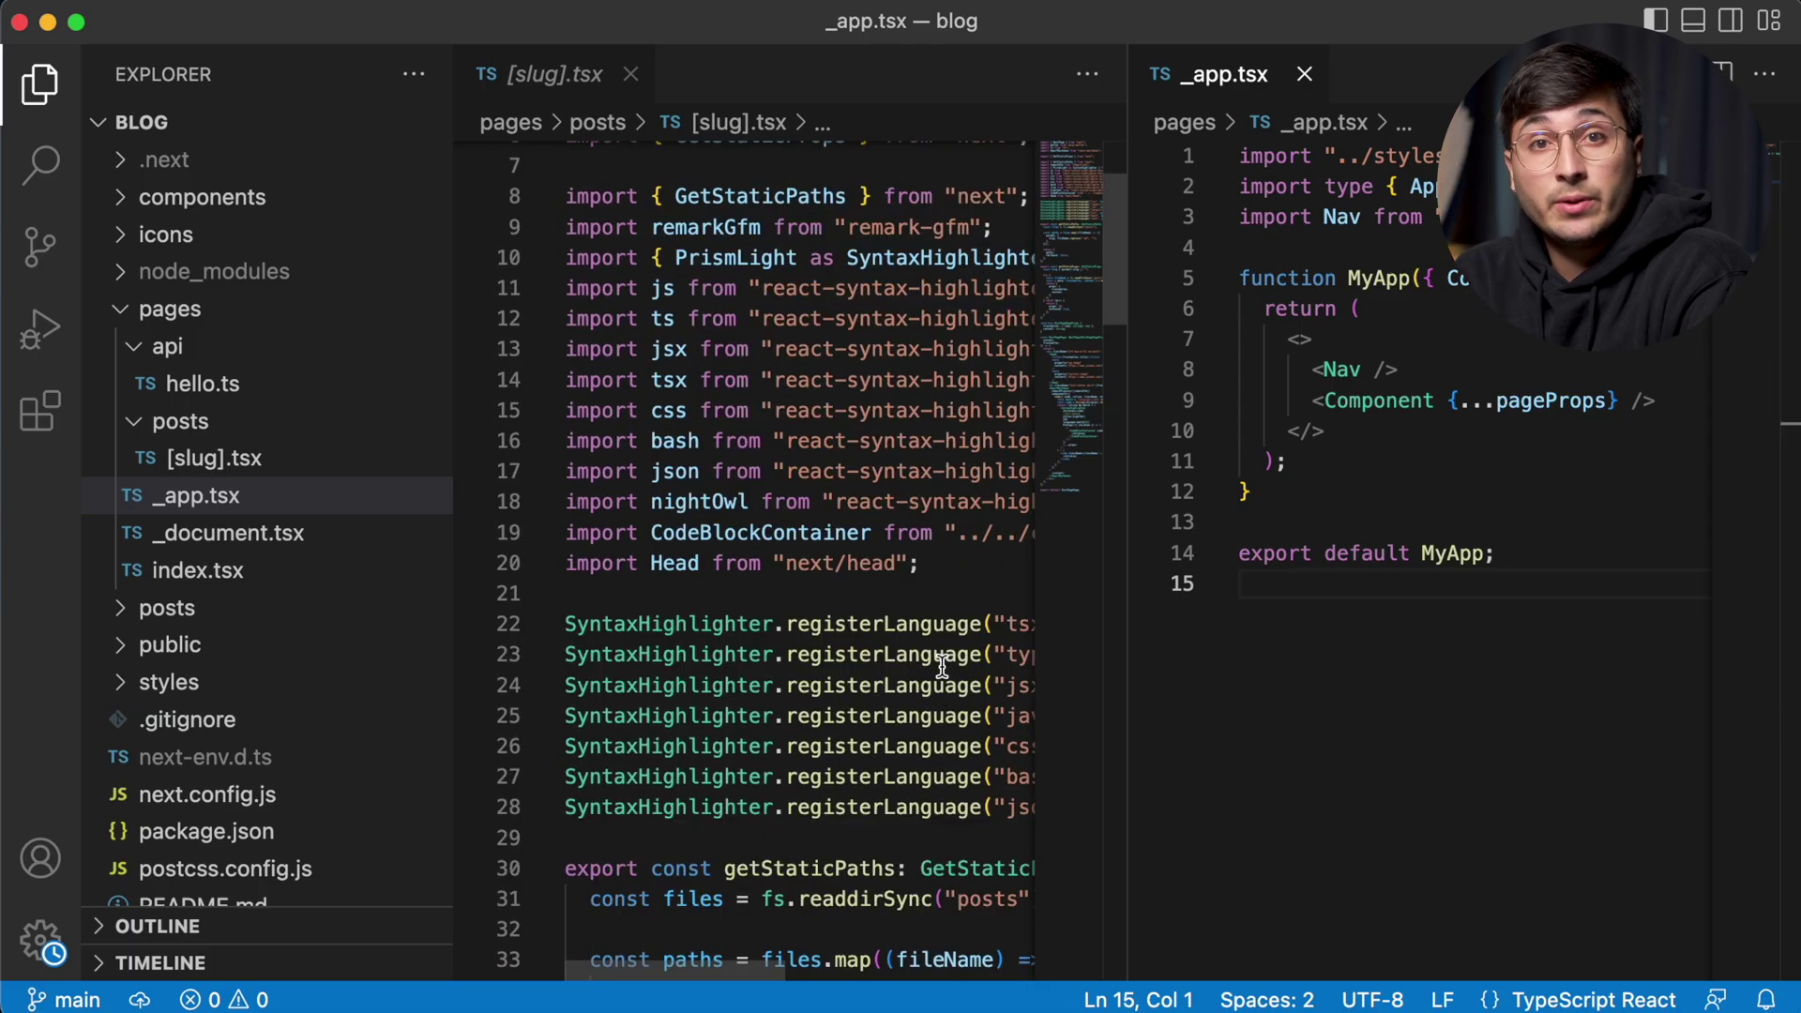
{"action": "scroll", "coordinate": [954, 532], "scroll_direction": "up", "scroll_amount": 5}
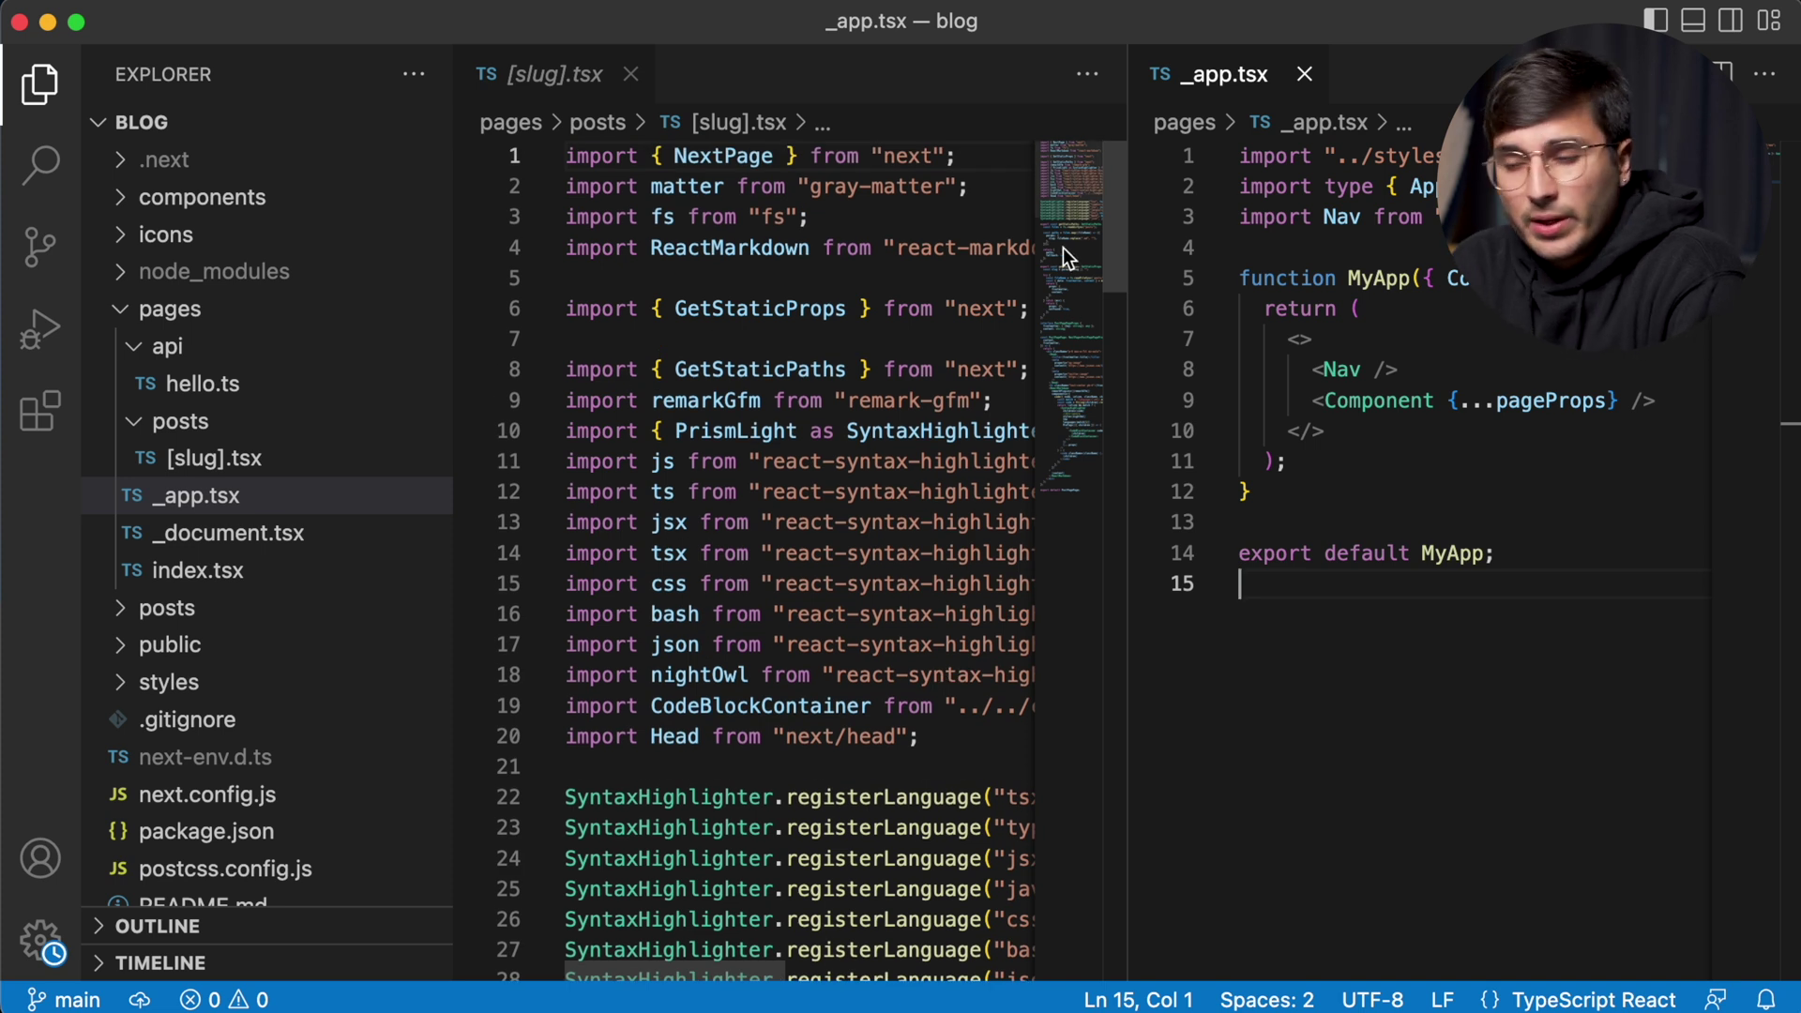
{"action": "scroll", "coordinate": [1063, 252], "scroll_direction": "down", "scroll_amount": 1}
{"action": "scroll", "coordinate": [1063, 255], "scroll_direction": "up", "scroll_amount": 1}
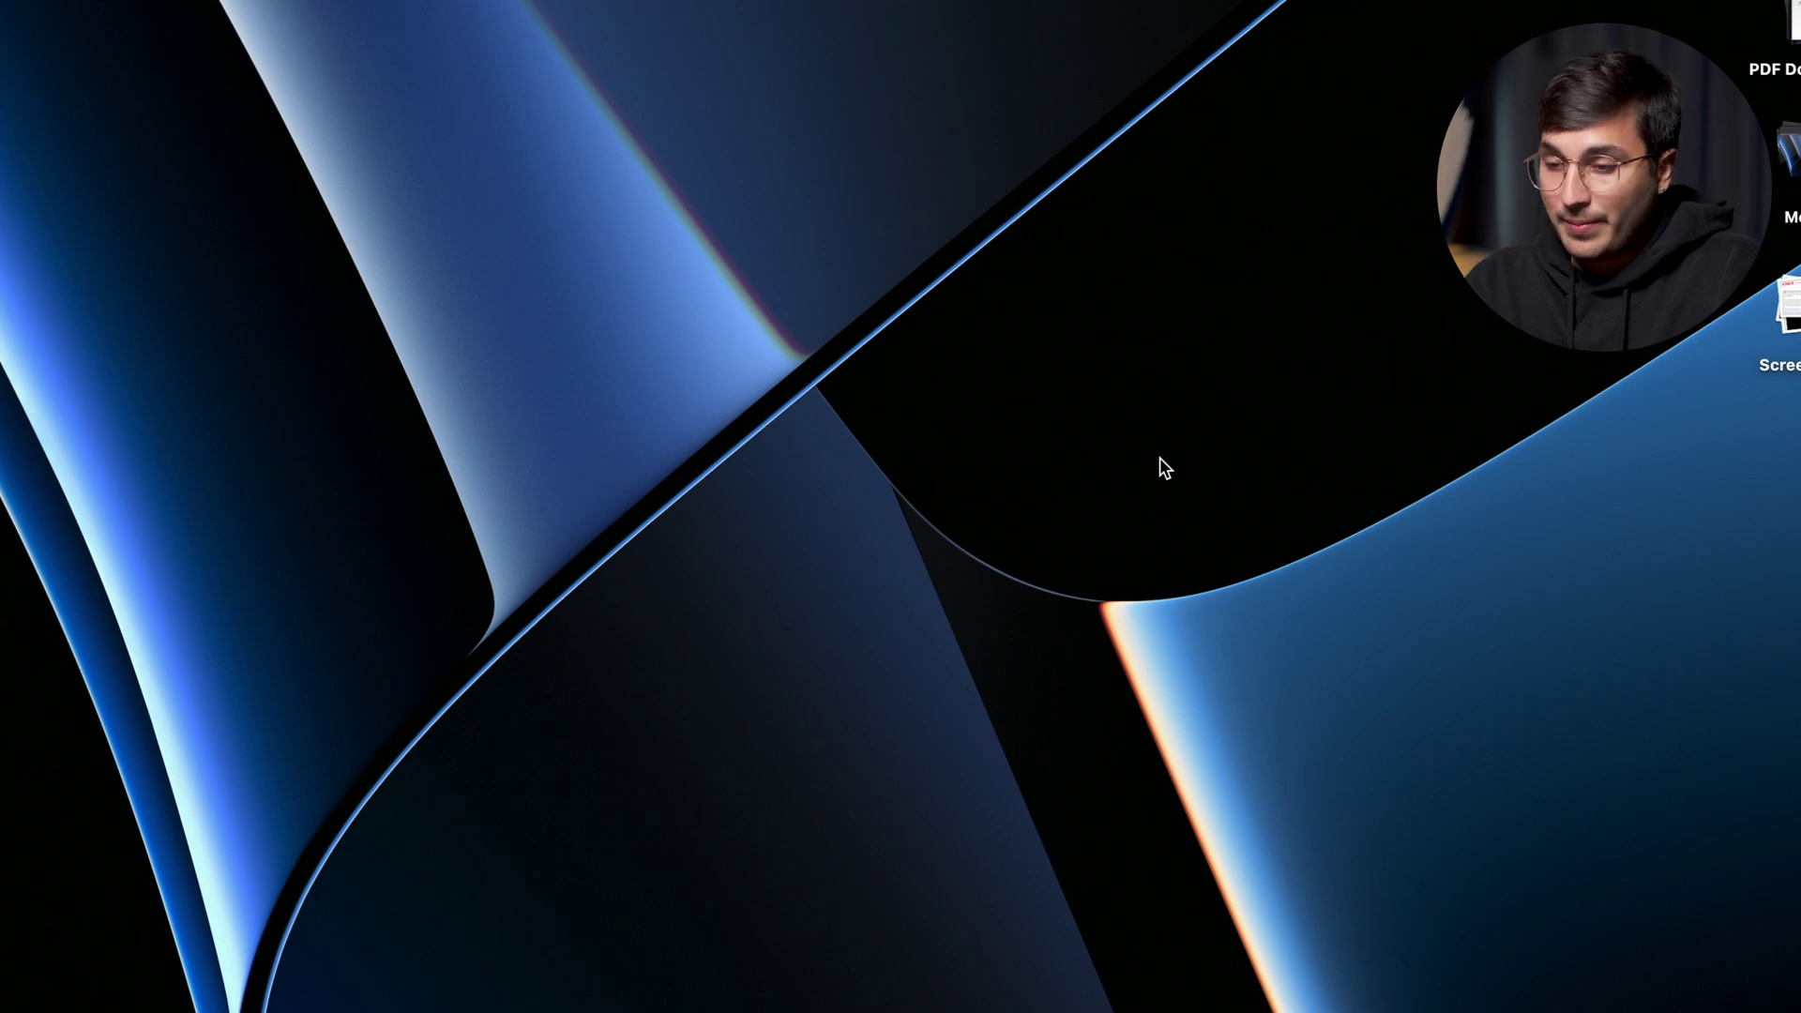
Open Raycast Settings on the General tab showing the launcher hotkey and appearance options.
{"action": "key", "text": "super+space"}
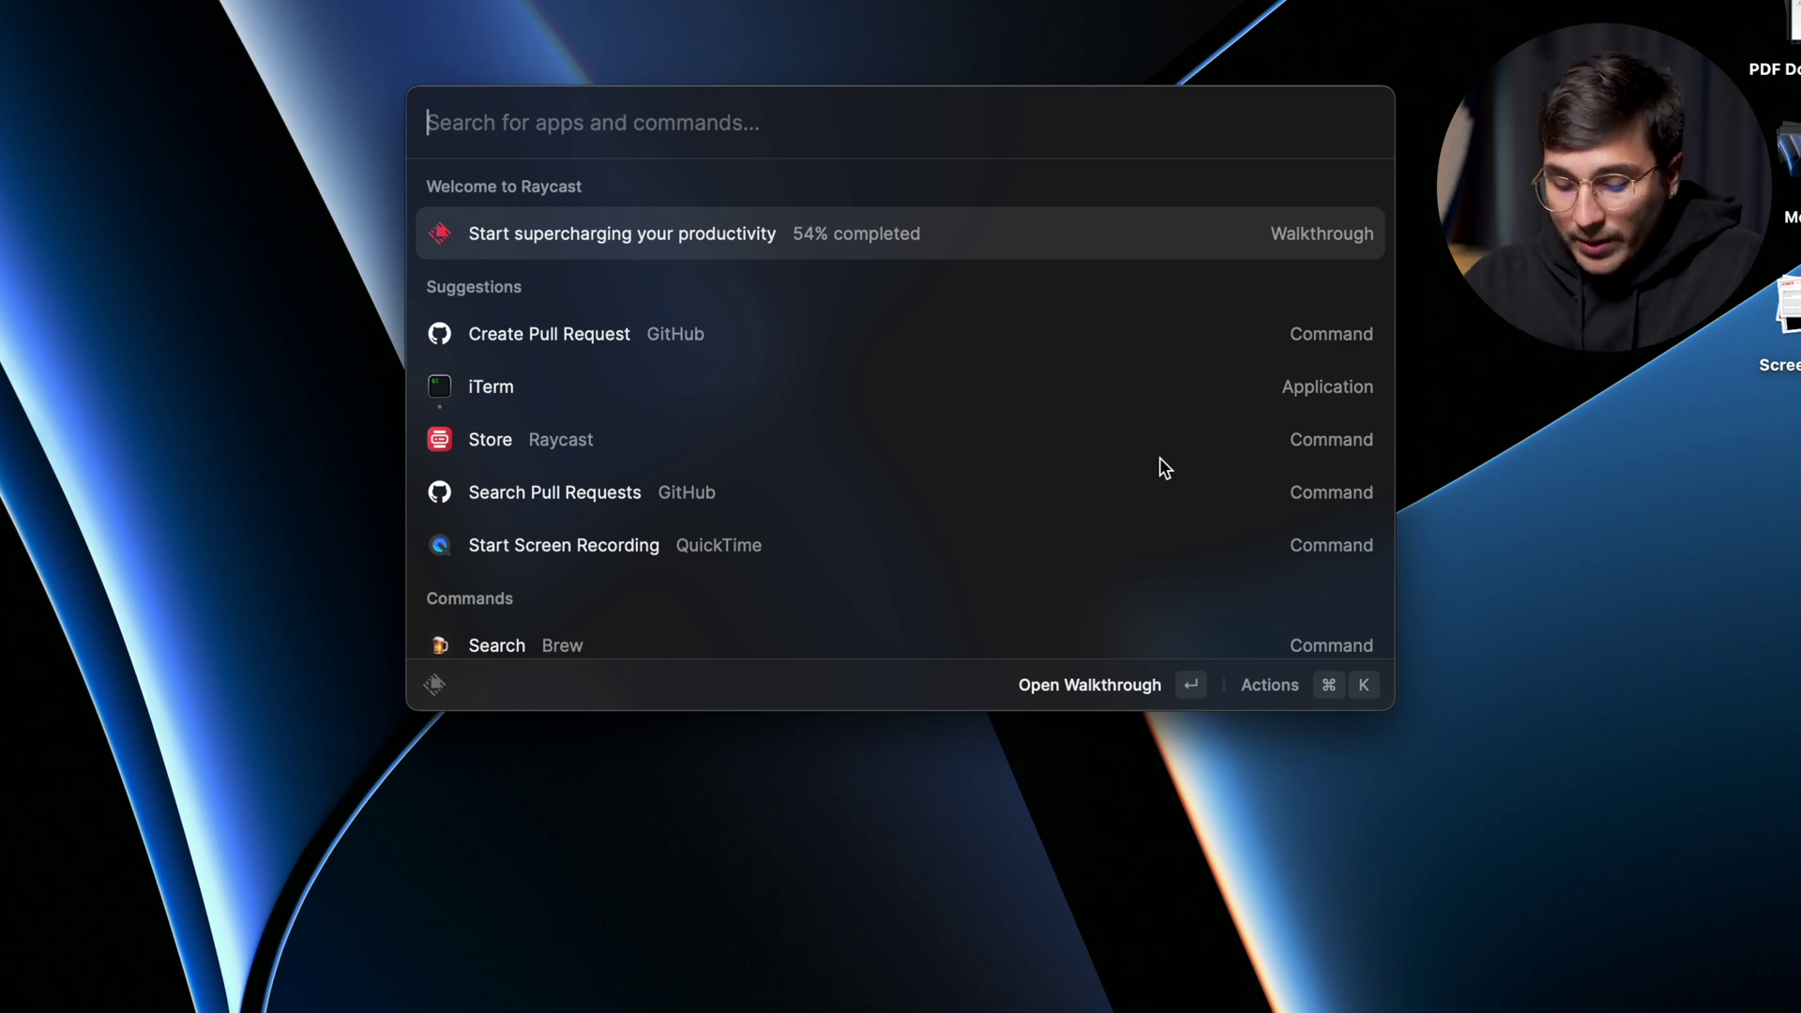
{"action": "key", "text": "super+comma"}
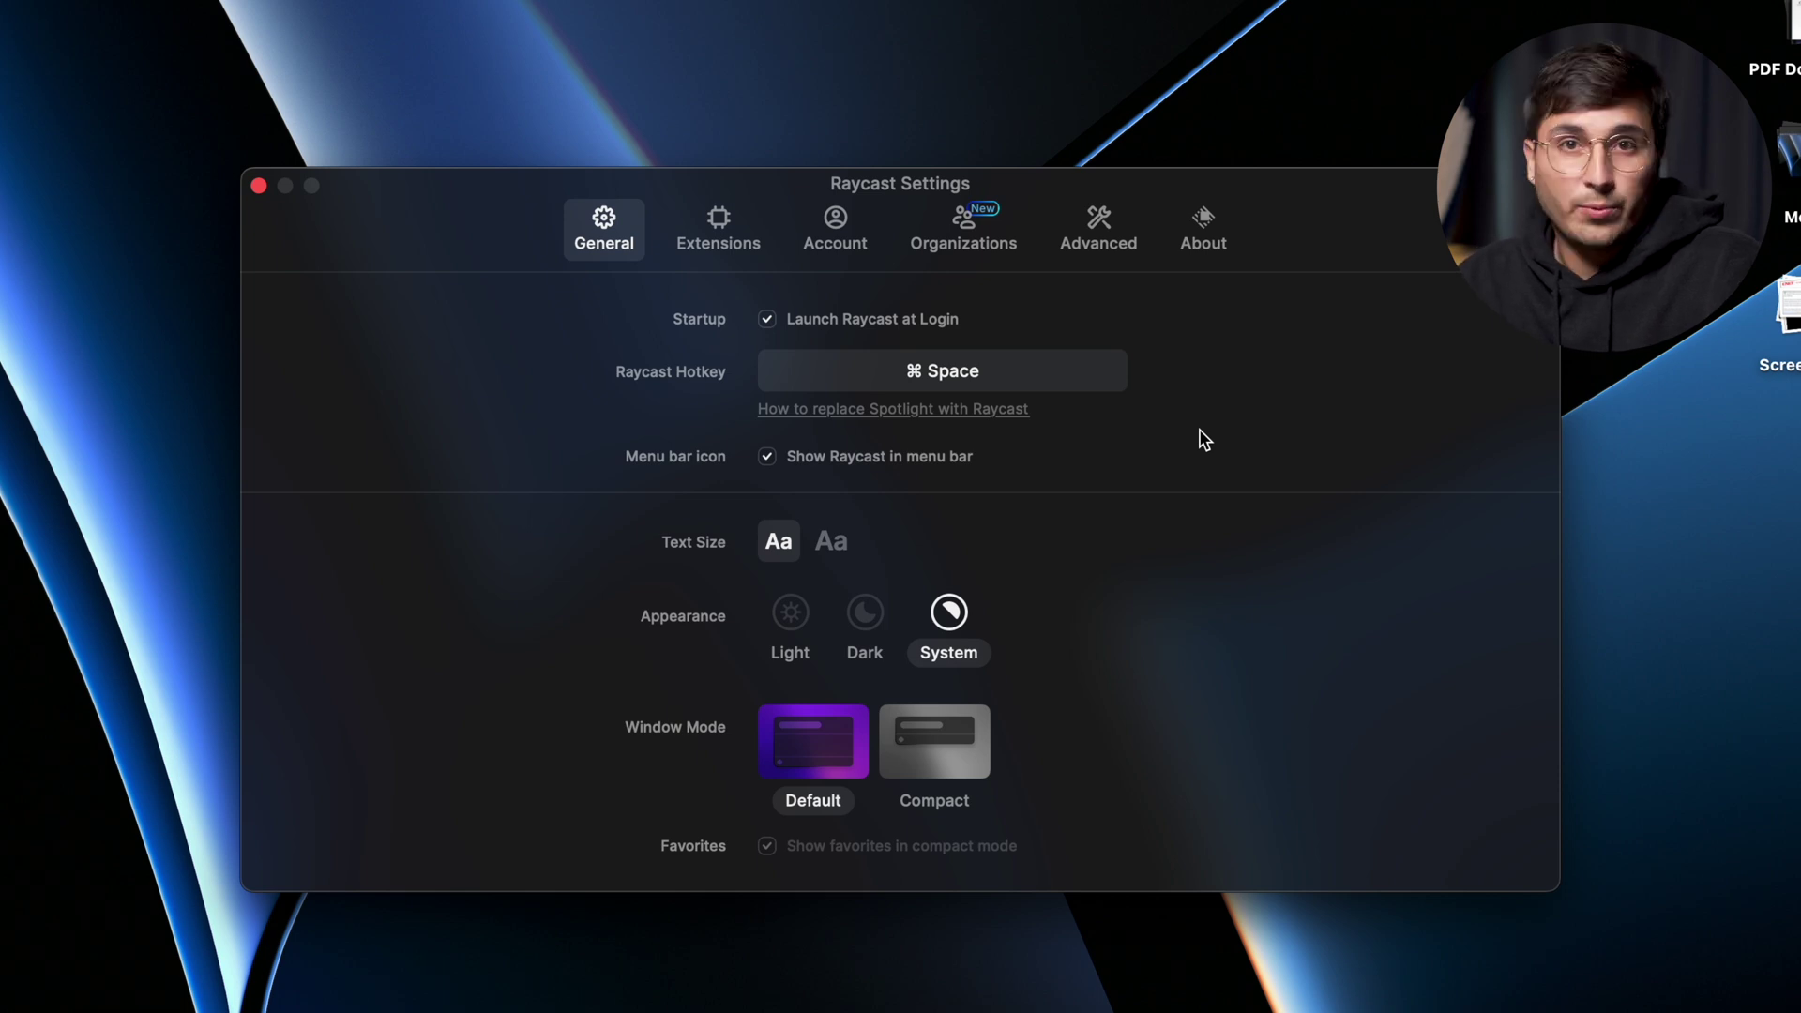
Check the disabled Spotlight shortcuts in Keyboard Shortcuts, then close System Settings.
{"action": "left_click", "coordinate": [884, 410]}
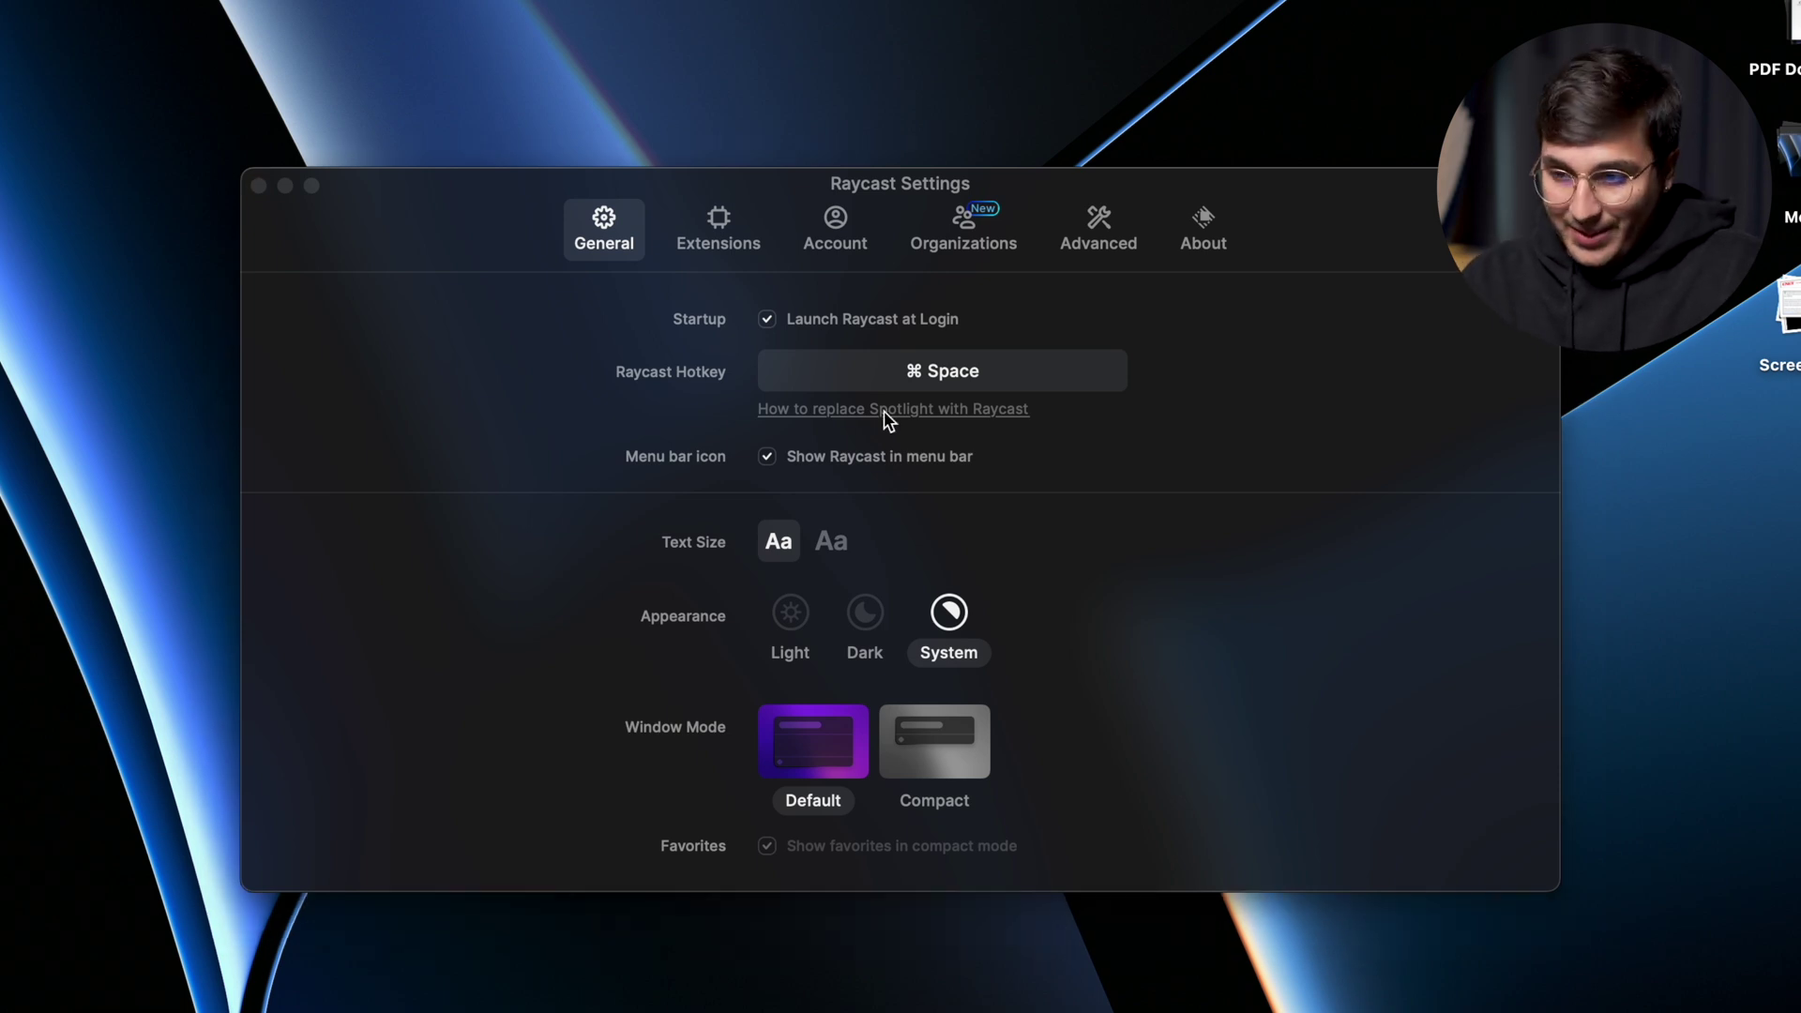
{"action": "key", "text": "super+space"}
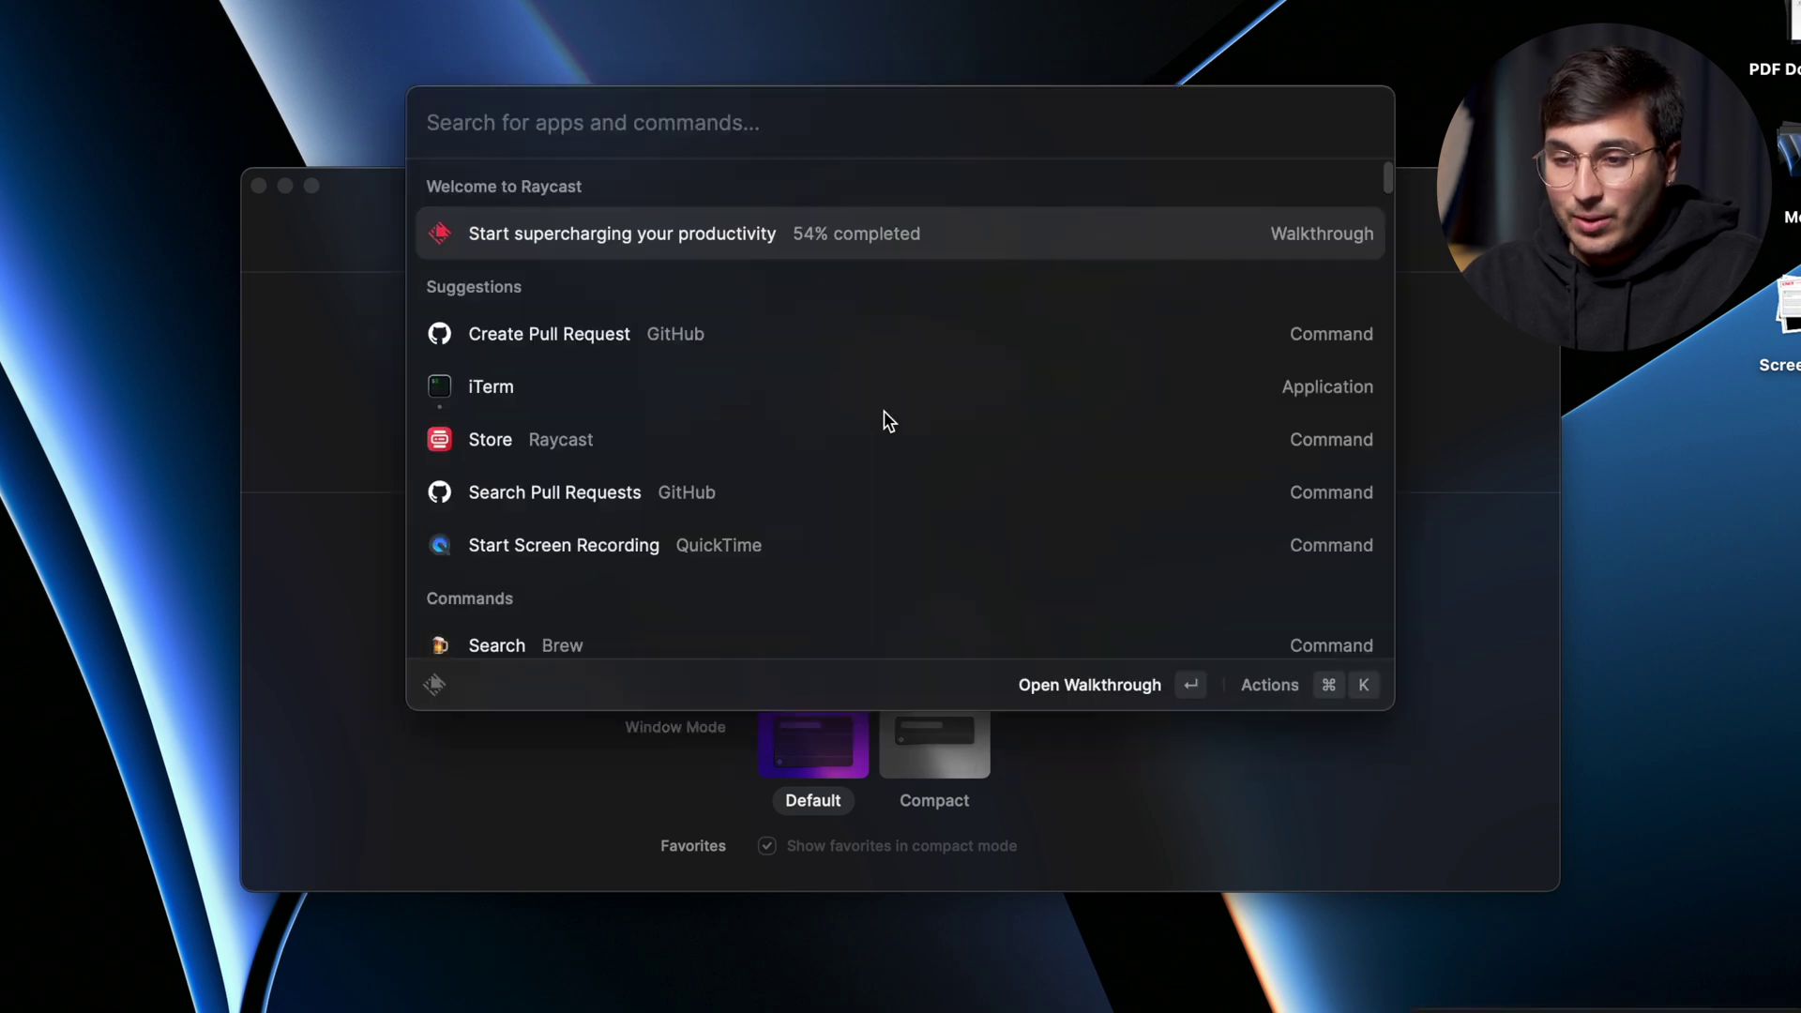
{"action": "type", "text": "keybo"}
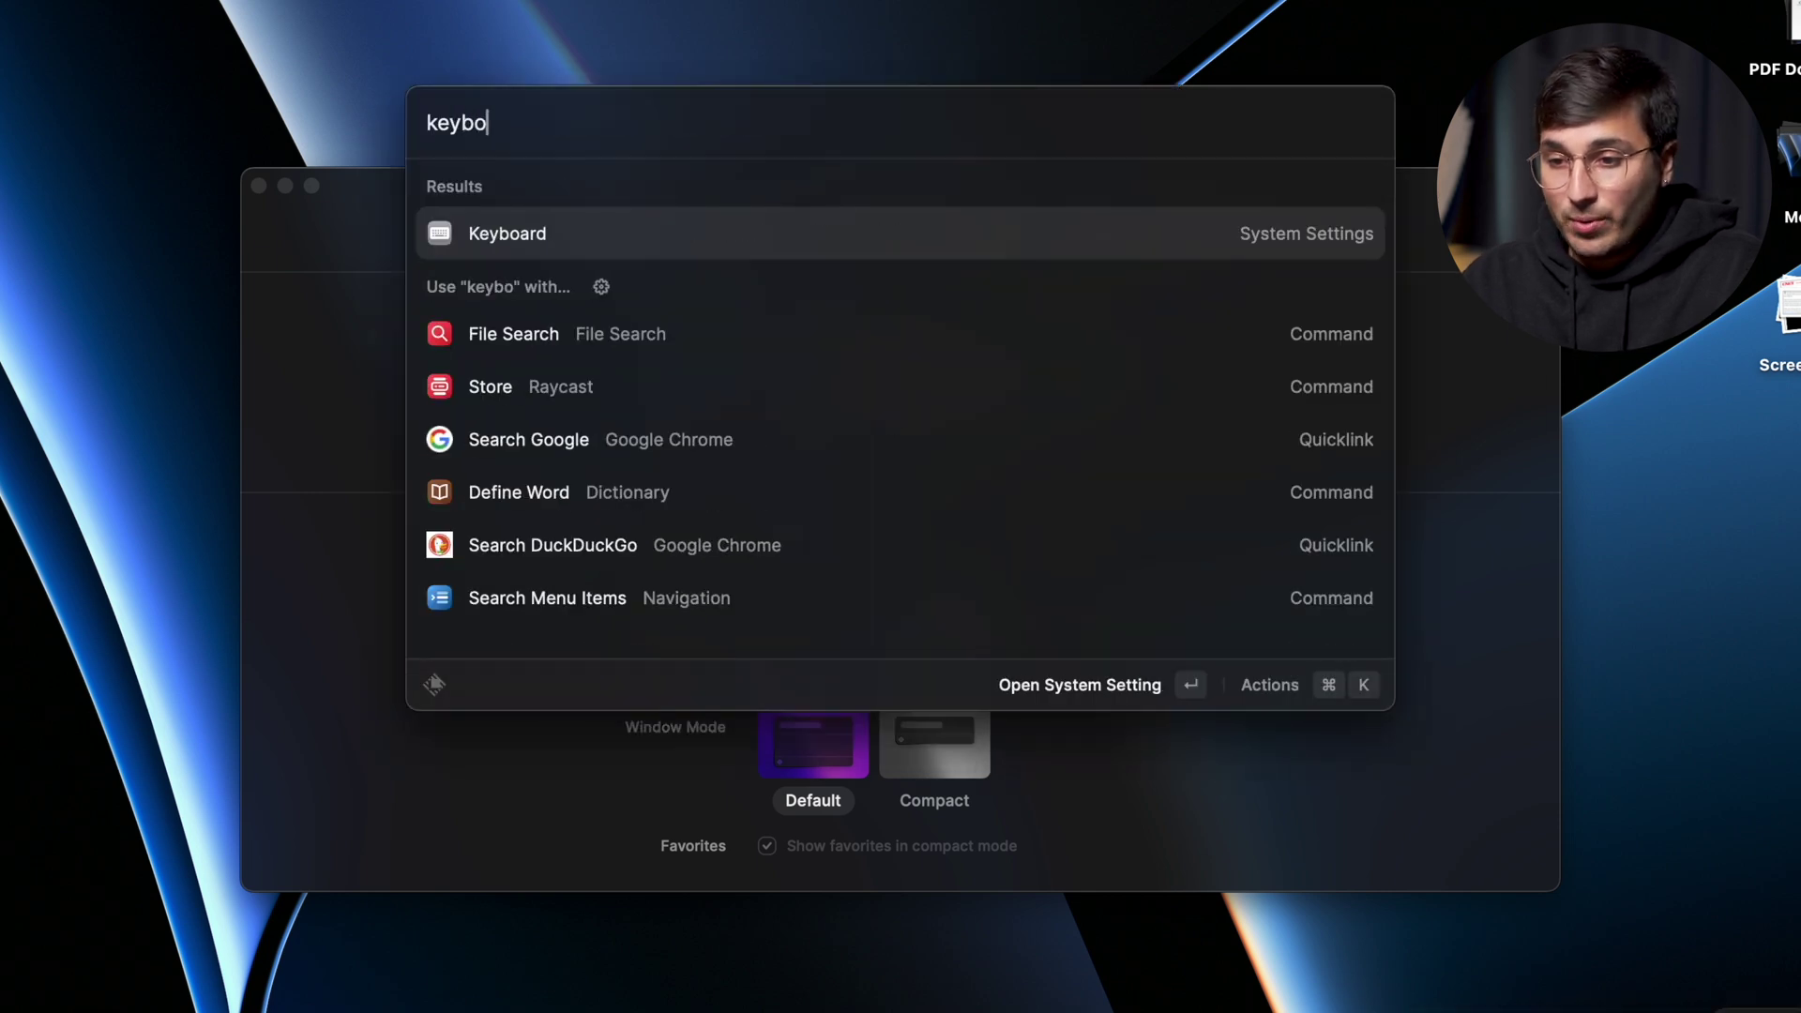
{"action": "key", "text": "Return"}
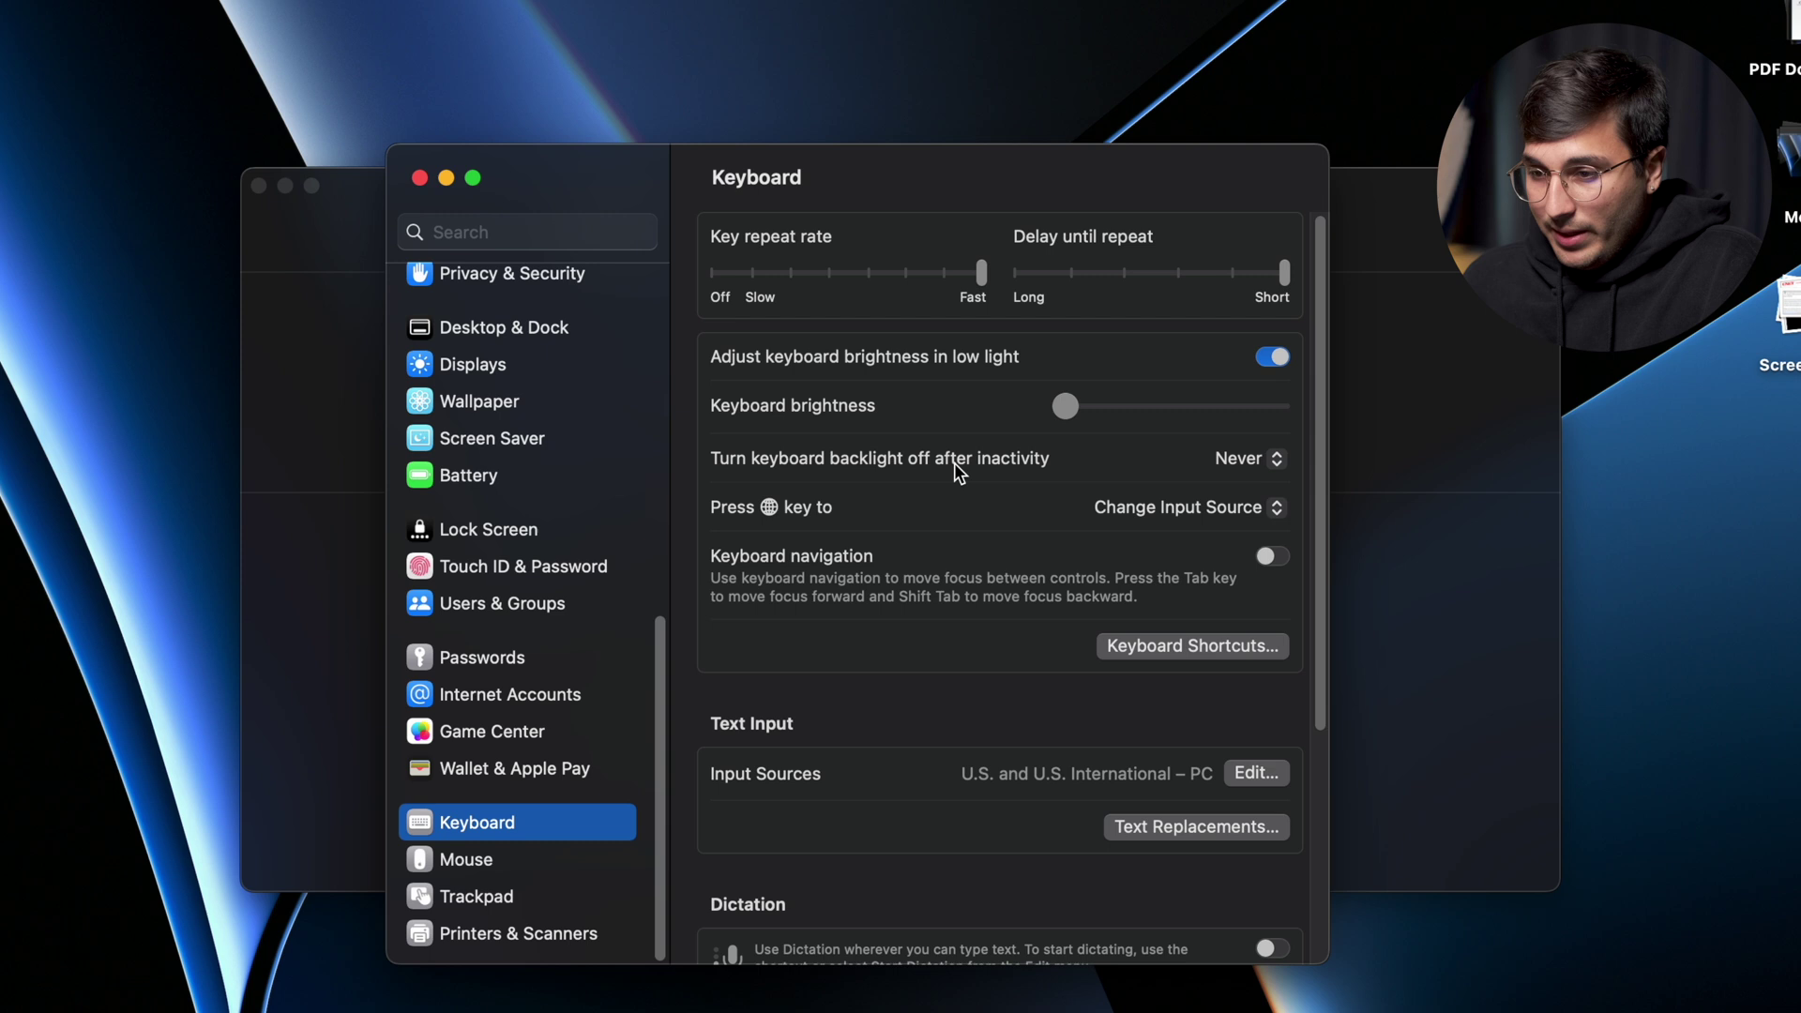
{"action": "left_click", "coordinate": [1158, 650]}
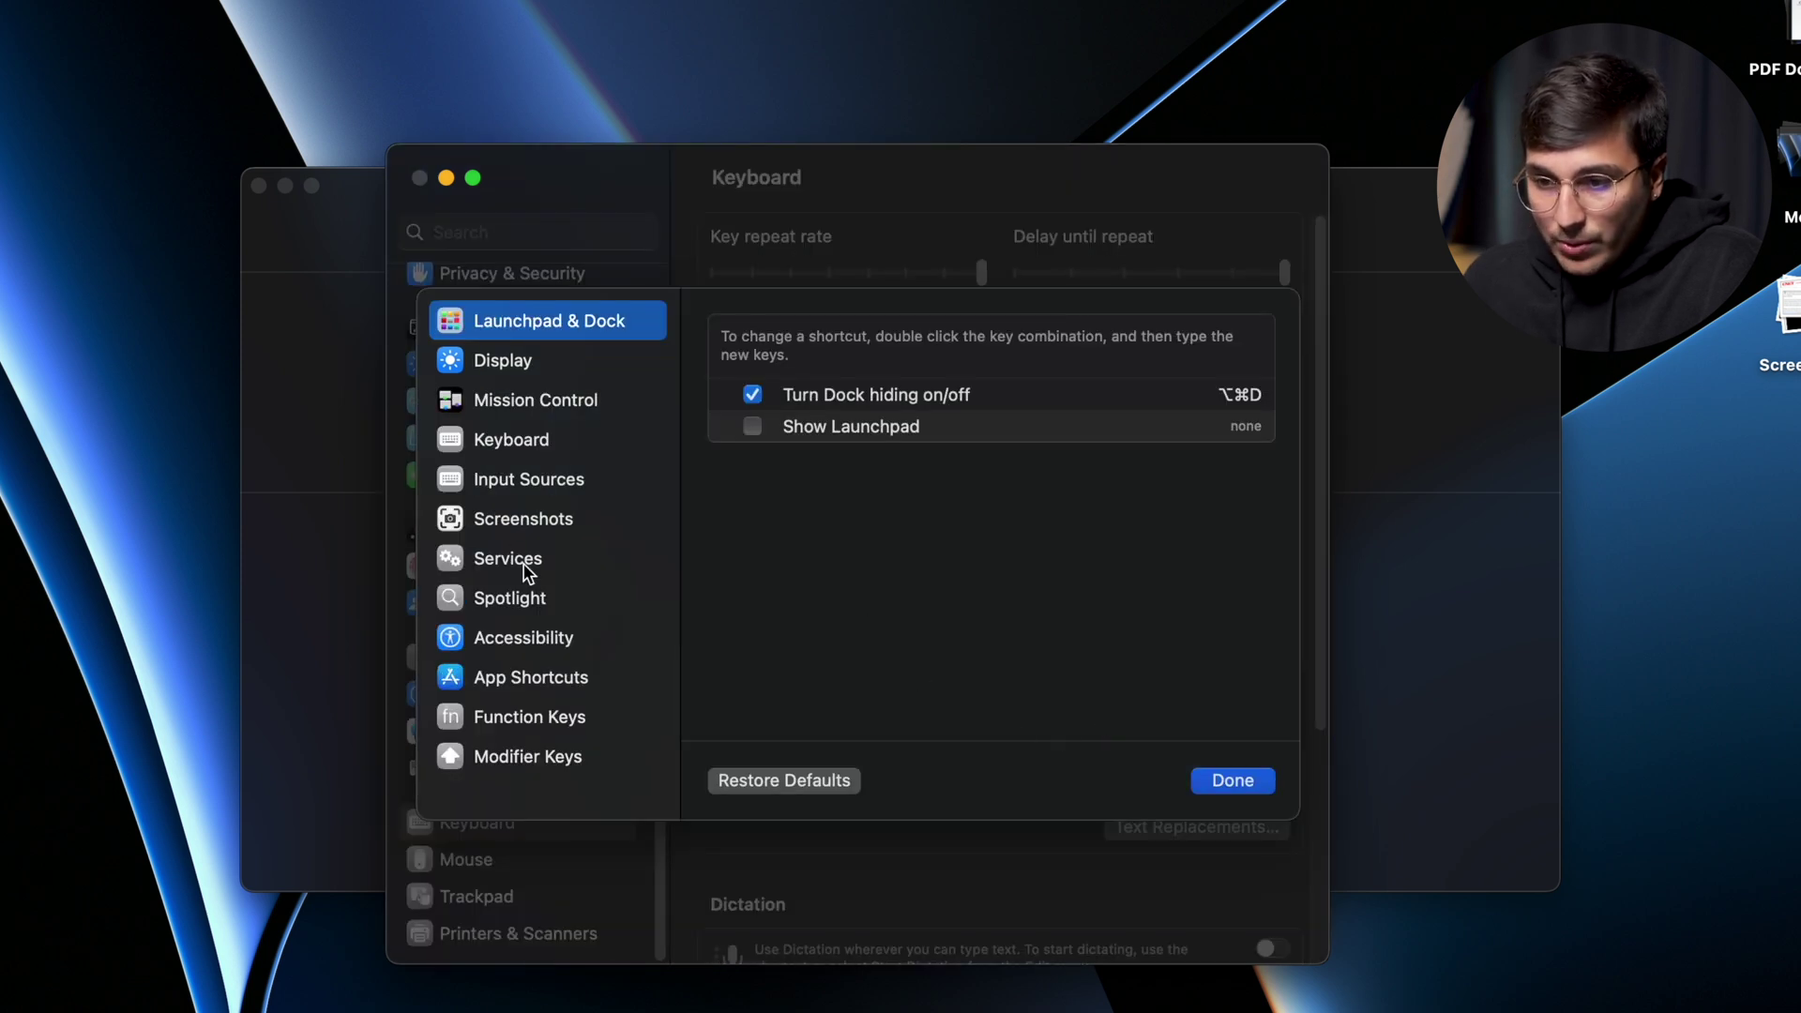
{"action": "left_click", "coordinate": [504, 602]}
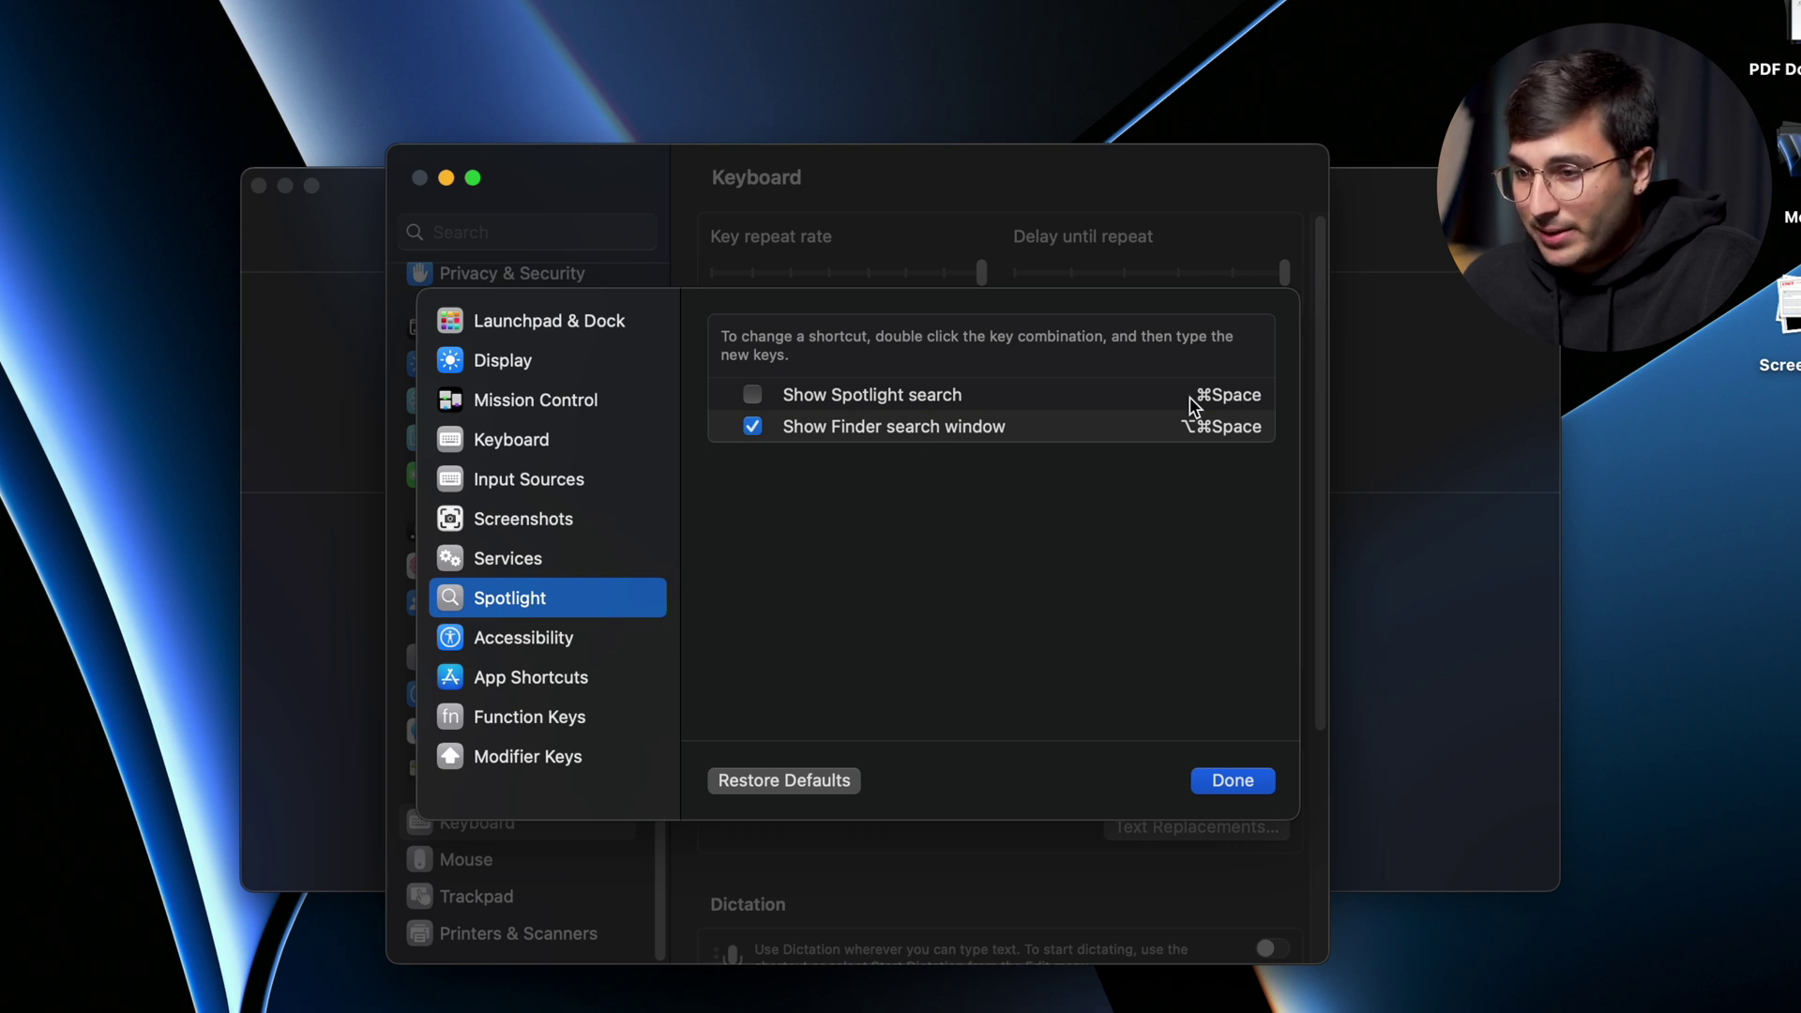
{"action": "left_click", "coordinate": [1233, 779]}
{"action": "left_click", "coordinate": [421, 177]}
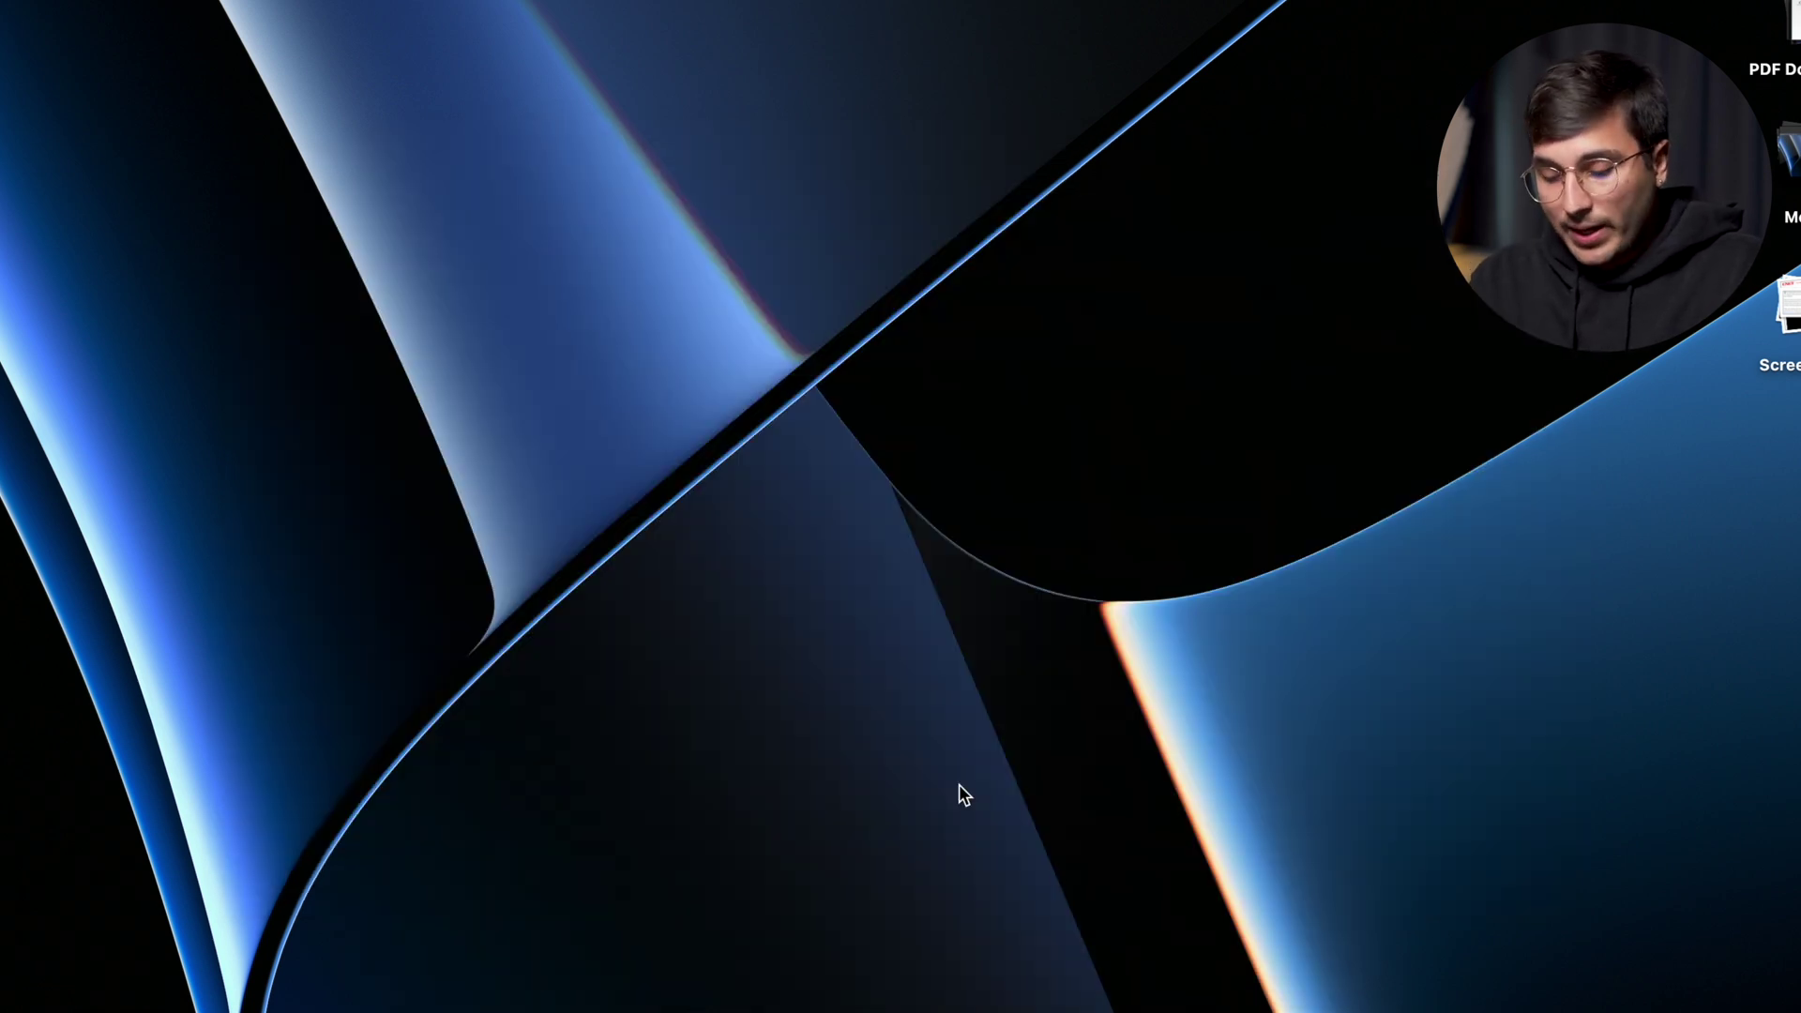
{"action": "key", "text": "super+space"}
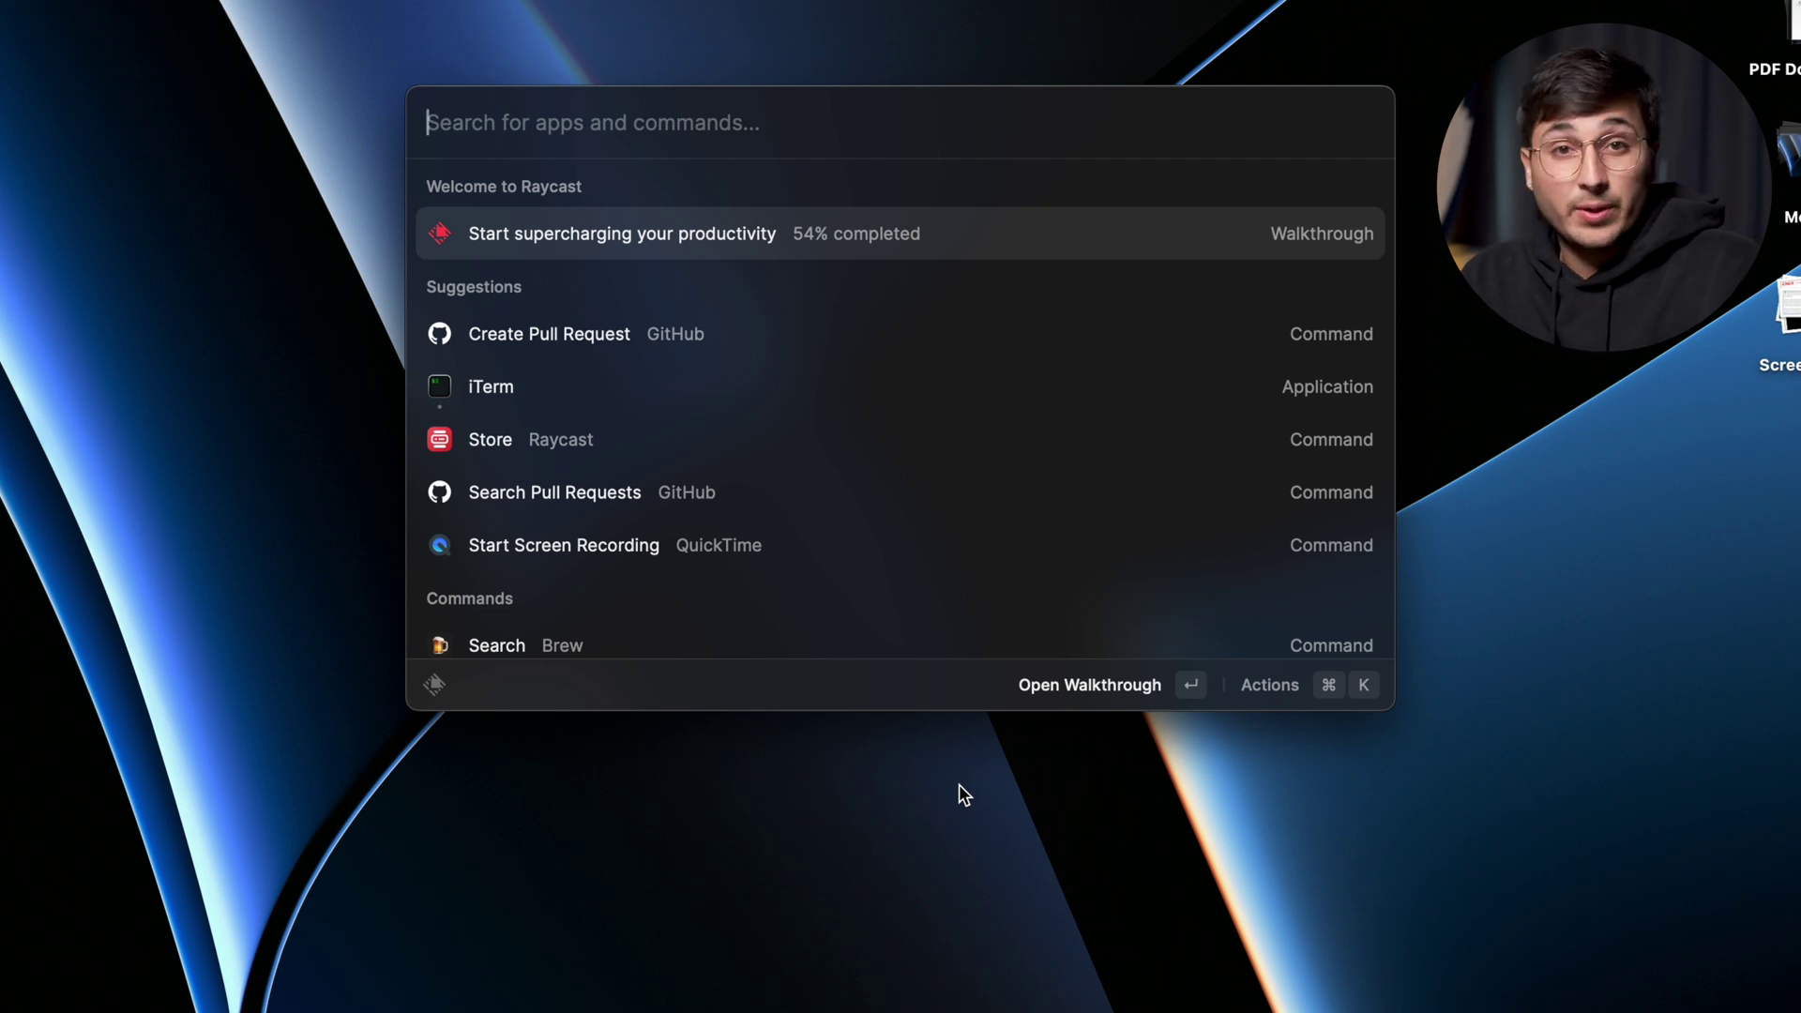
{"action": "type", "text": "i"}
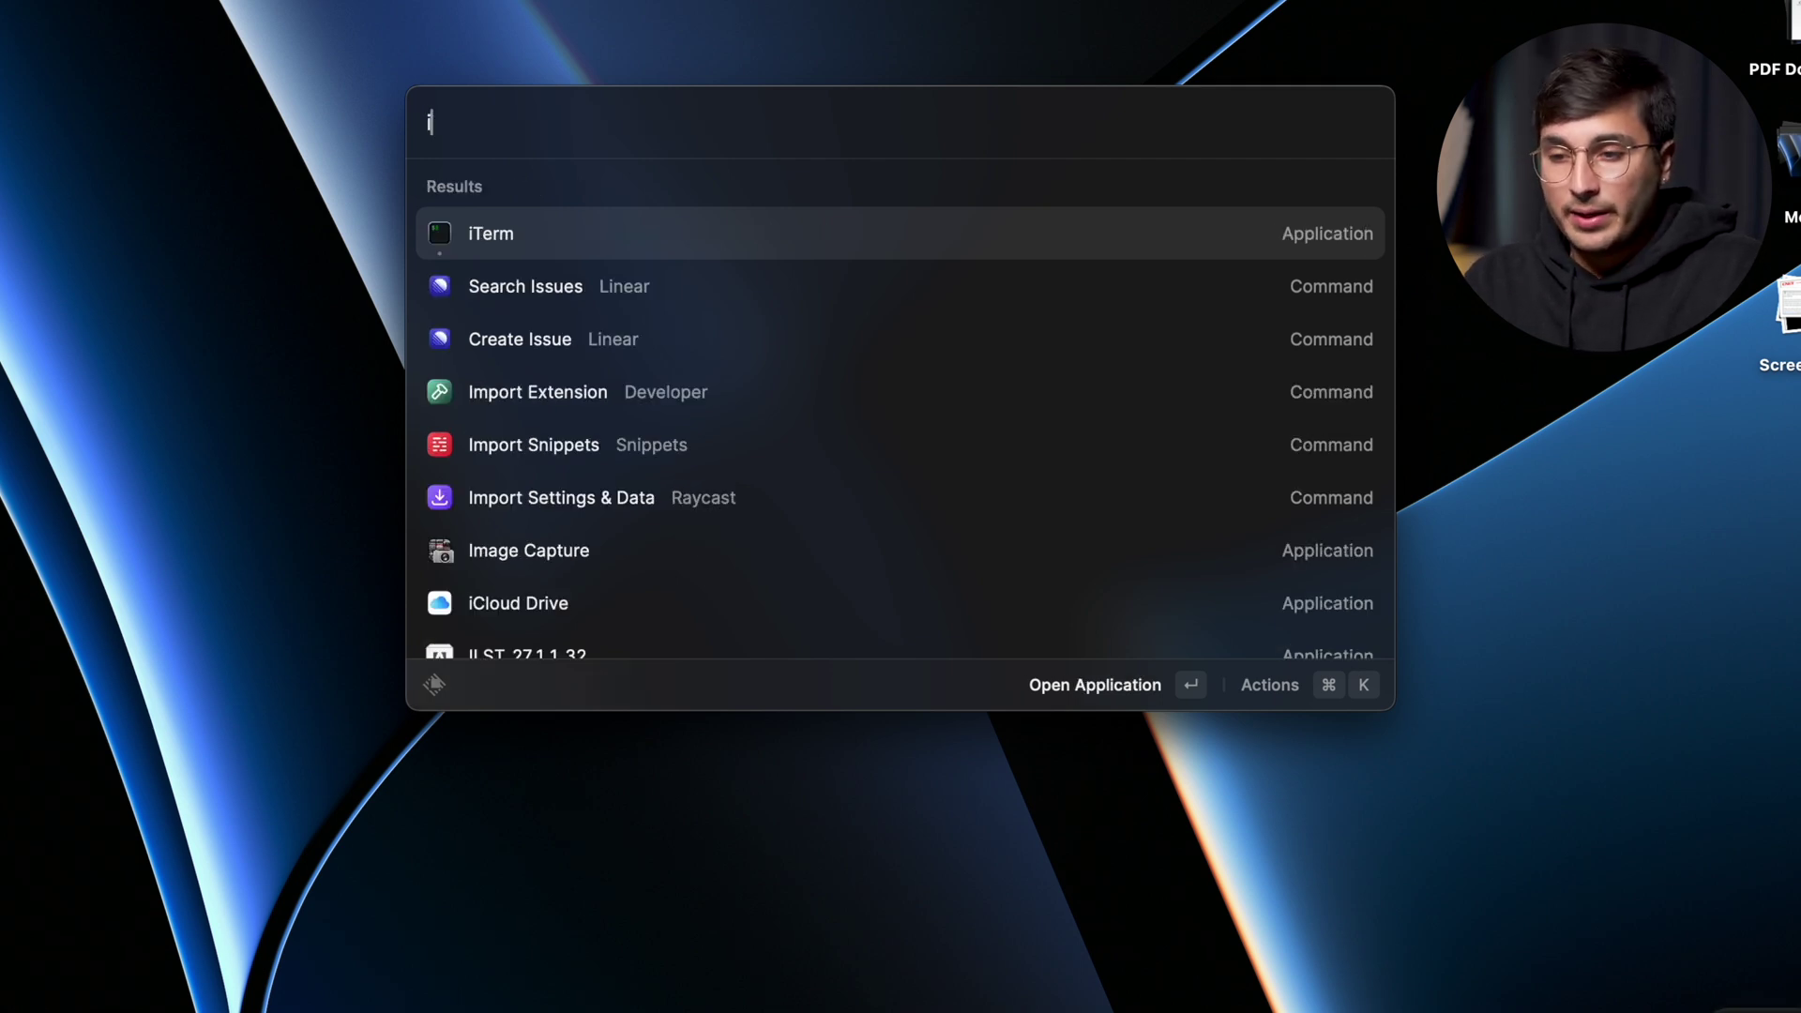
{"action": "type", "text": "t"}
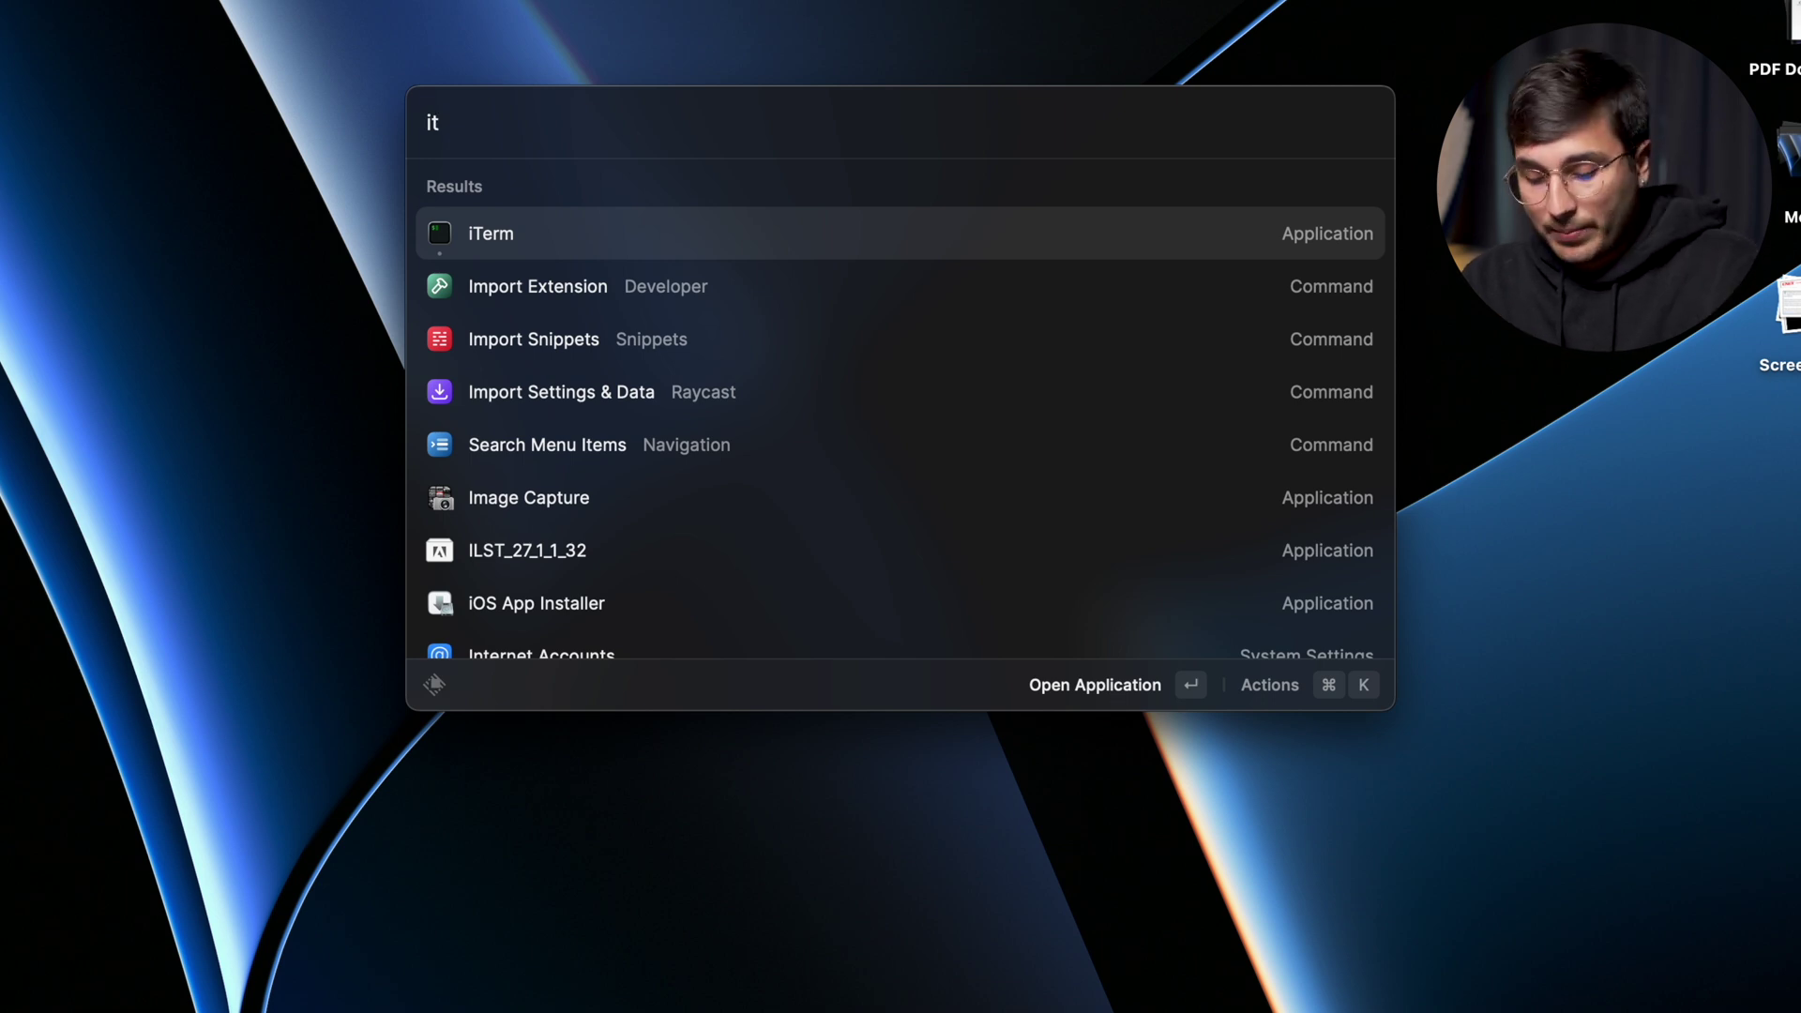
{"action": "key", "text": "Return"}
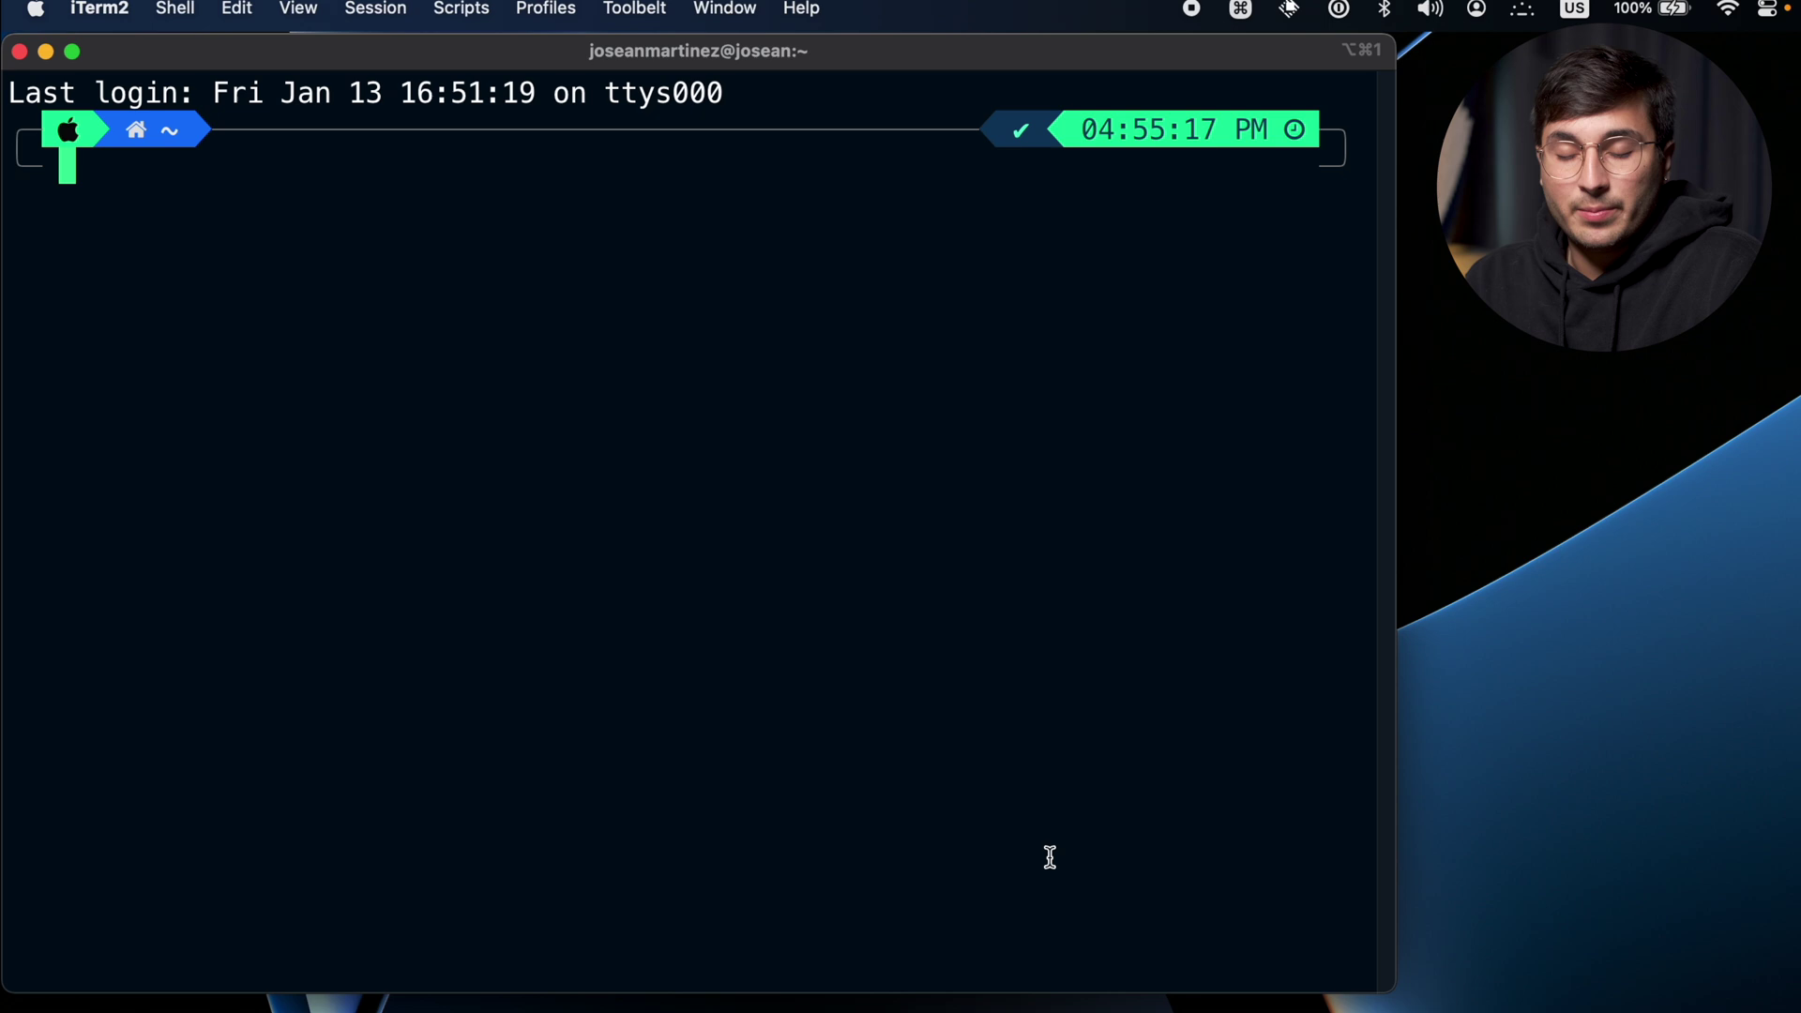
{"action": "key", "text": "super+w"}
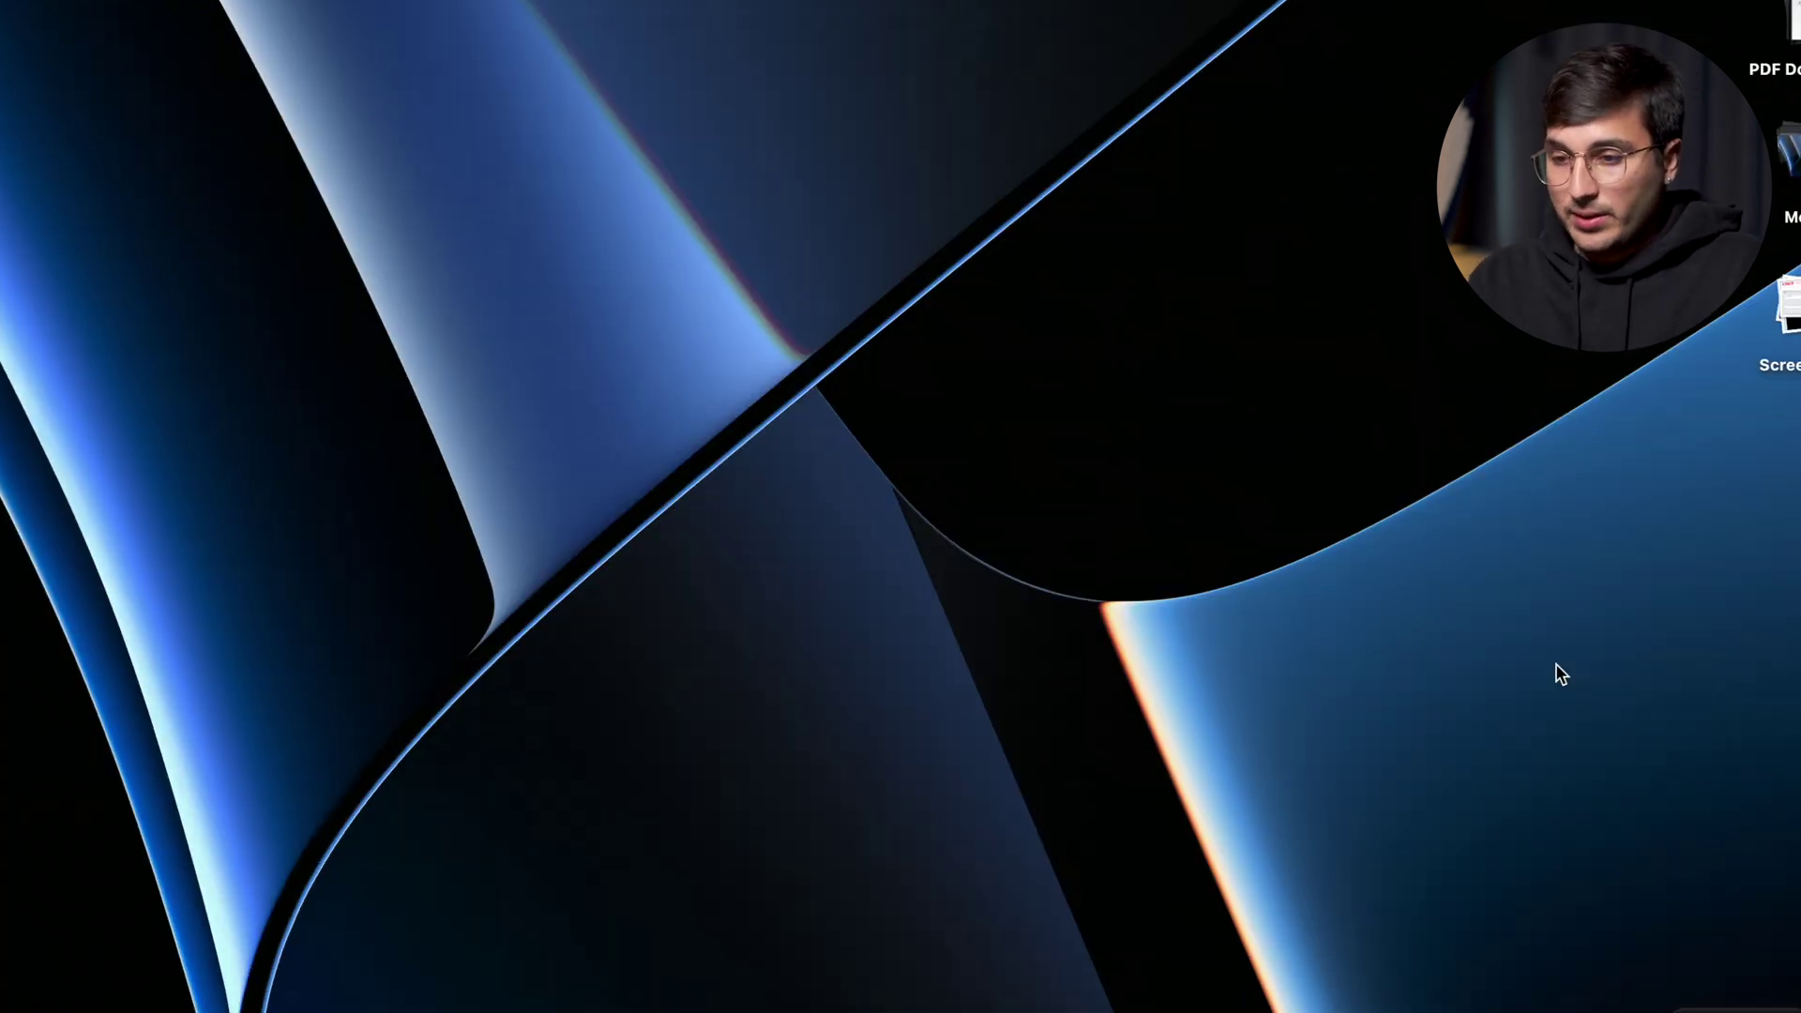
Browse the Raycast launcher suggestions and return to the iTerm entry.
{"action": "key", "text": "super+space"}
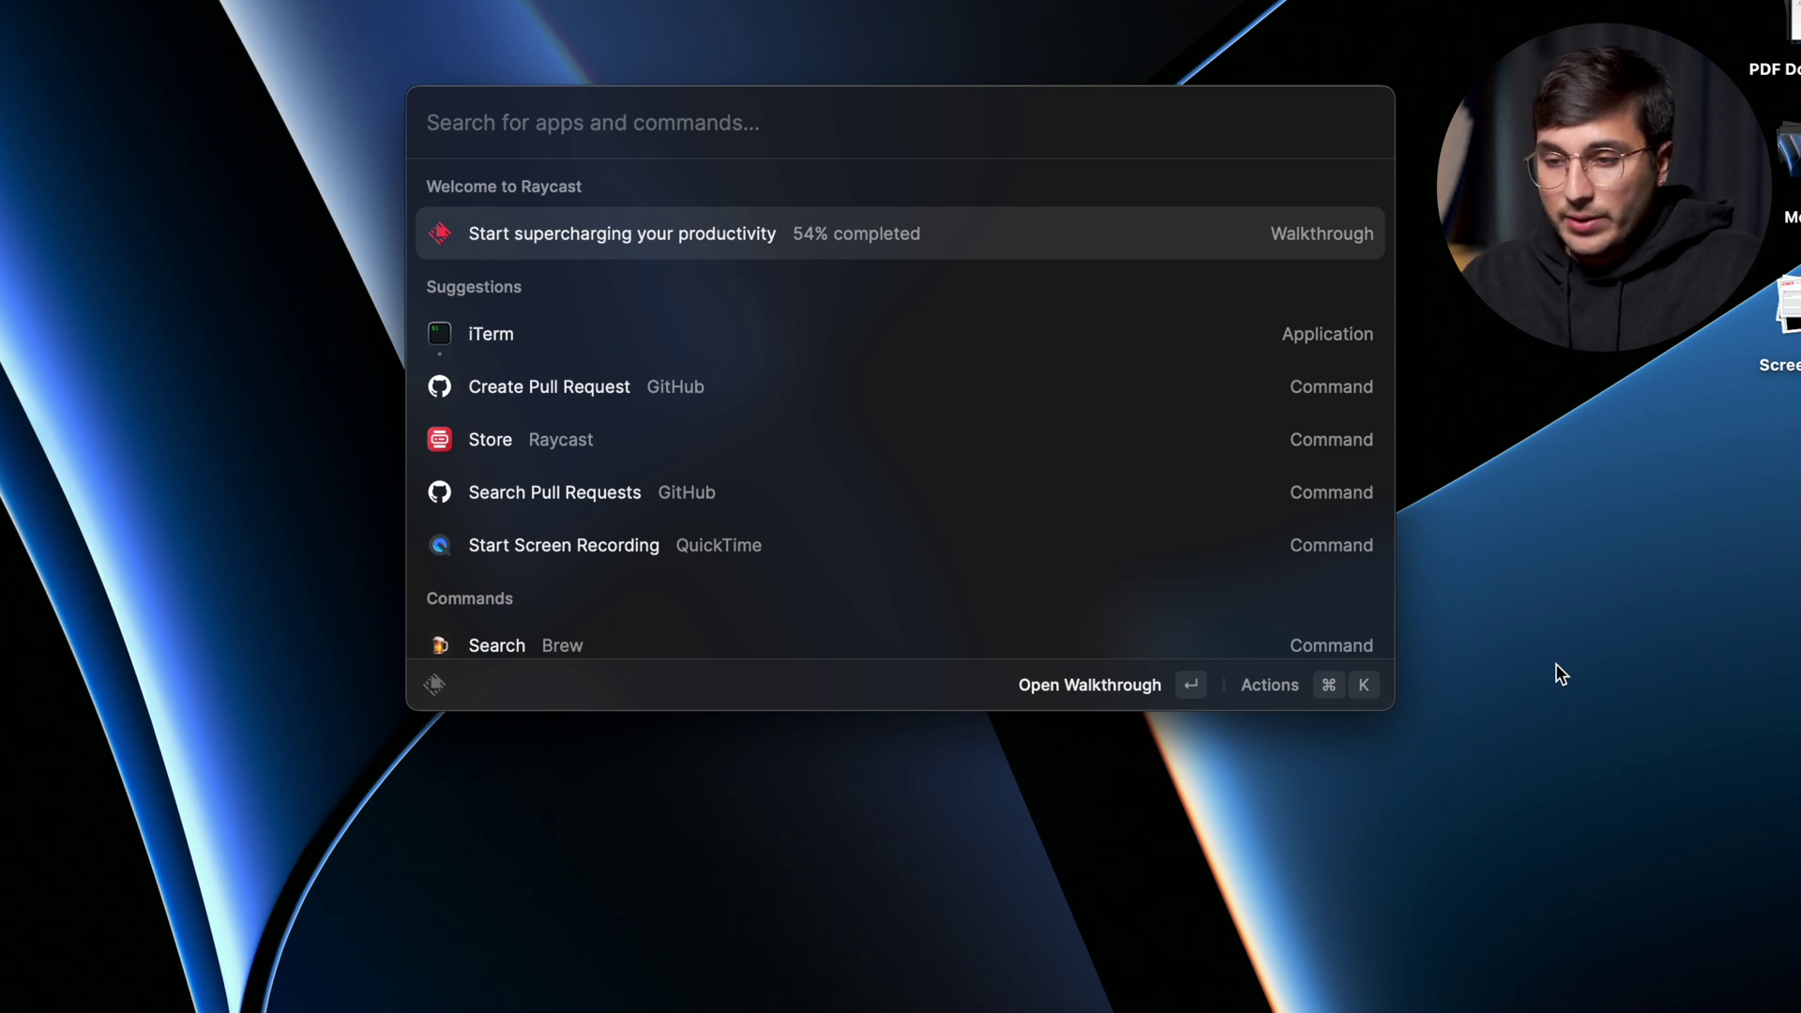
{"action": "key", "text": "Down"}
{"action": "key", "text": "Down"}
{"action": "key", "text": "Down"}
{"action": "key", "text": "Down"}
{"action": "key", "text": "Down"}
{"action": "key", "text": "Up"}
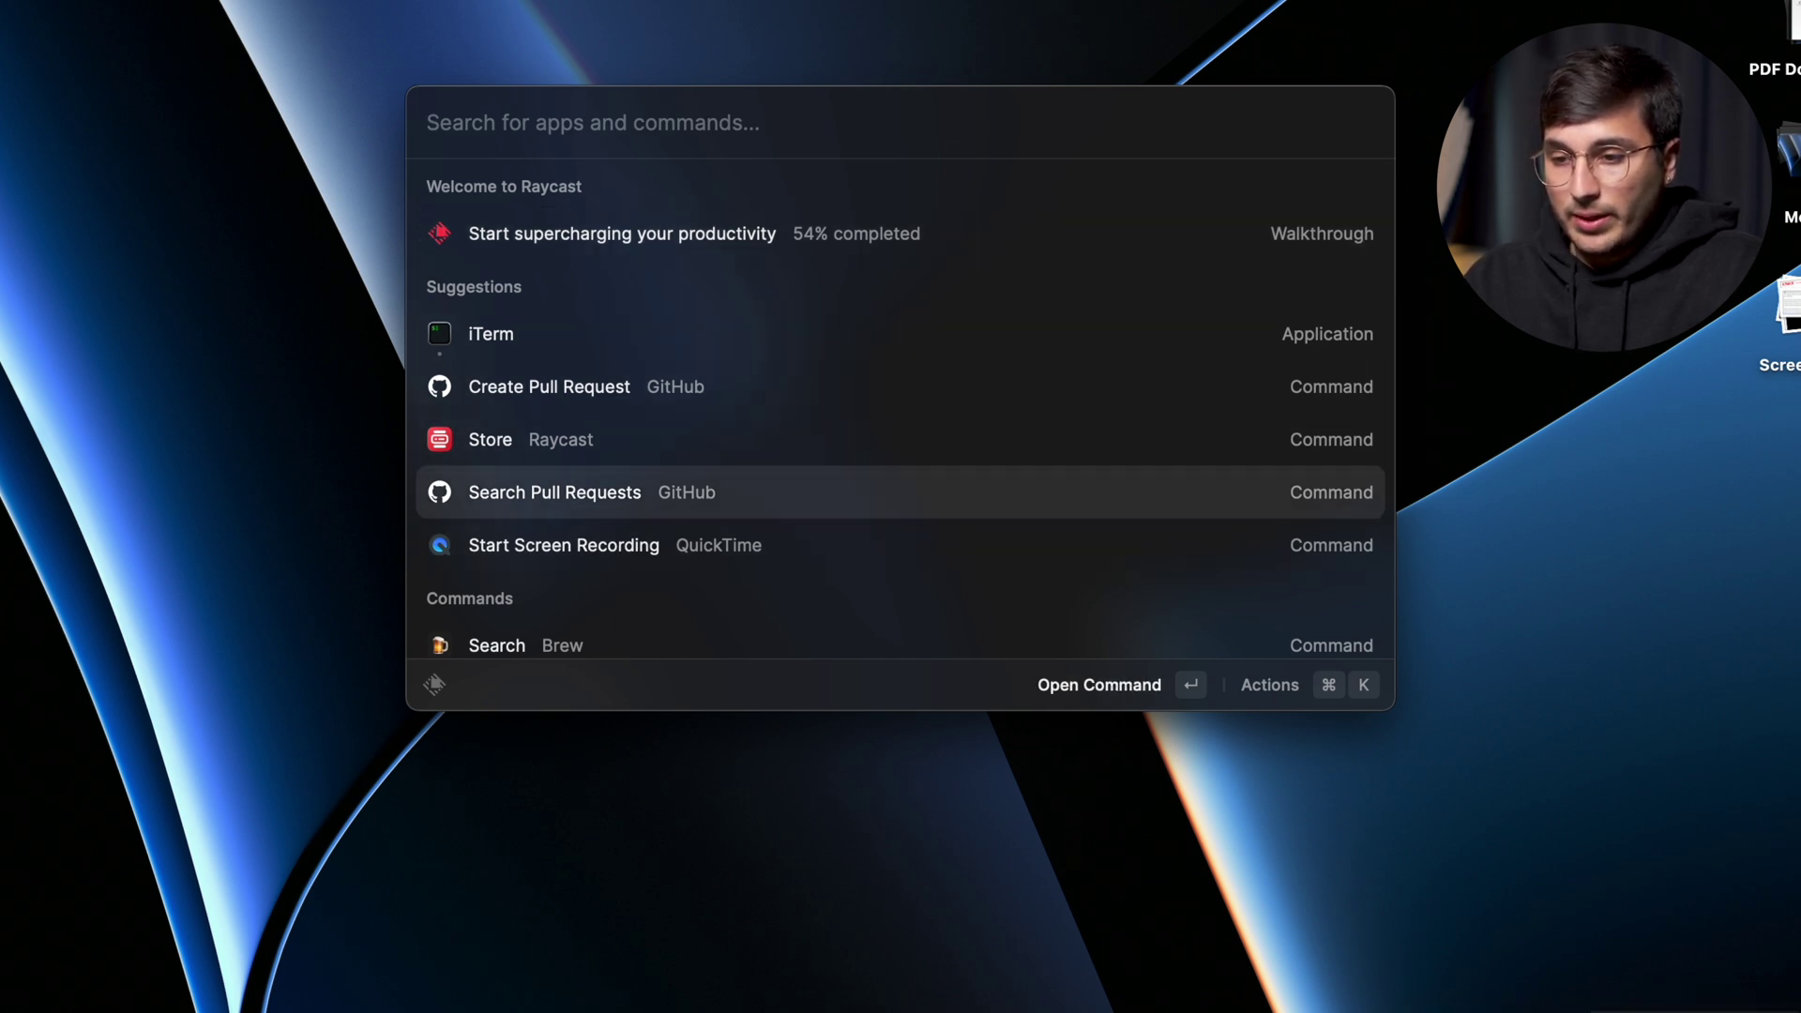
{"action": "key", "text": "Up"}
{"action": "key", "text": "Up"}
{"action": "key", "text": "Up"}
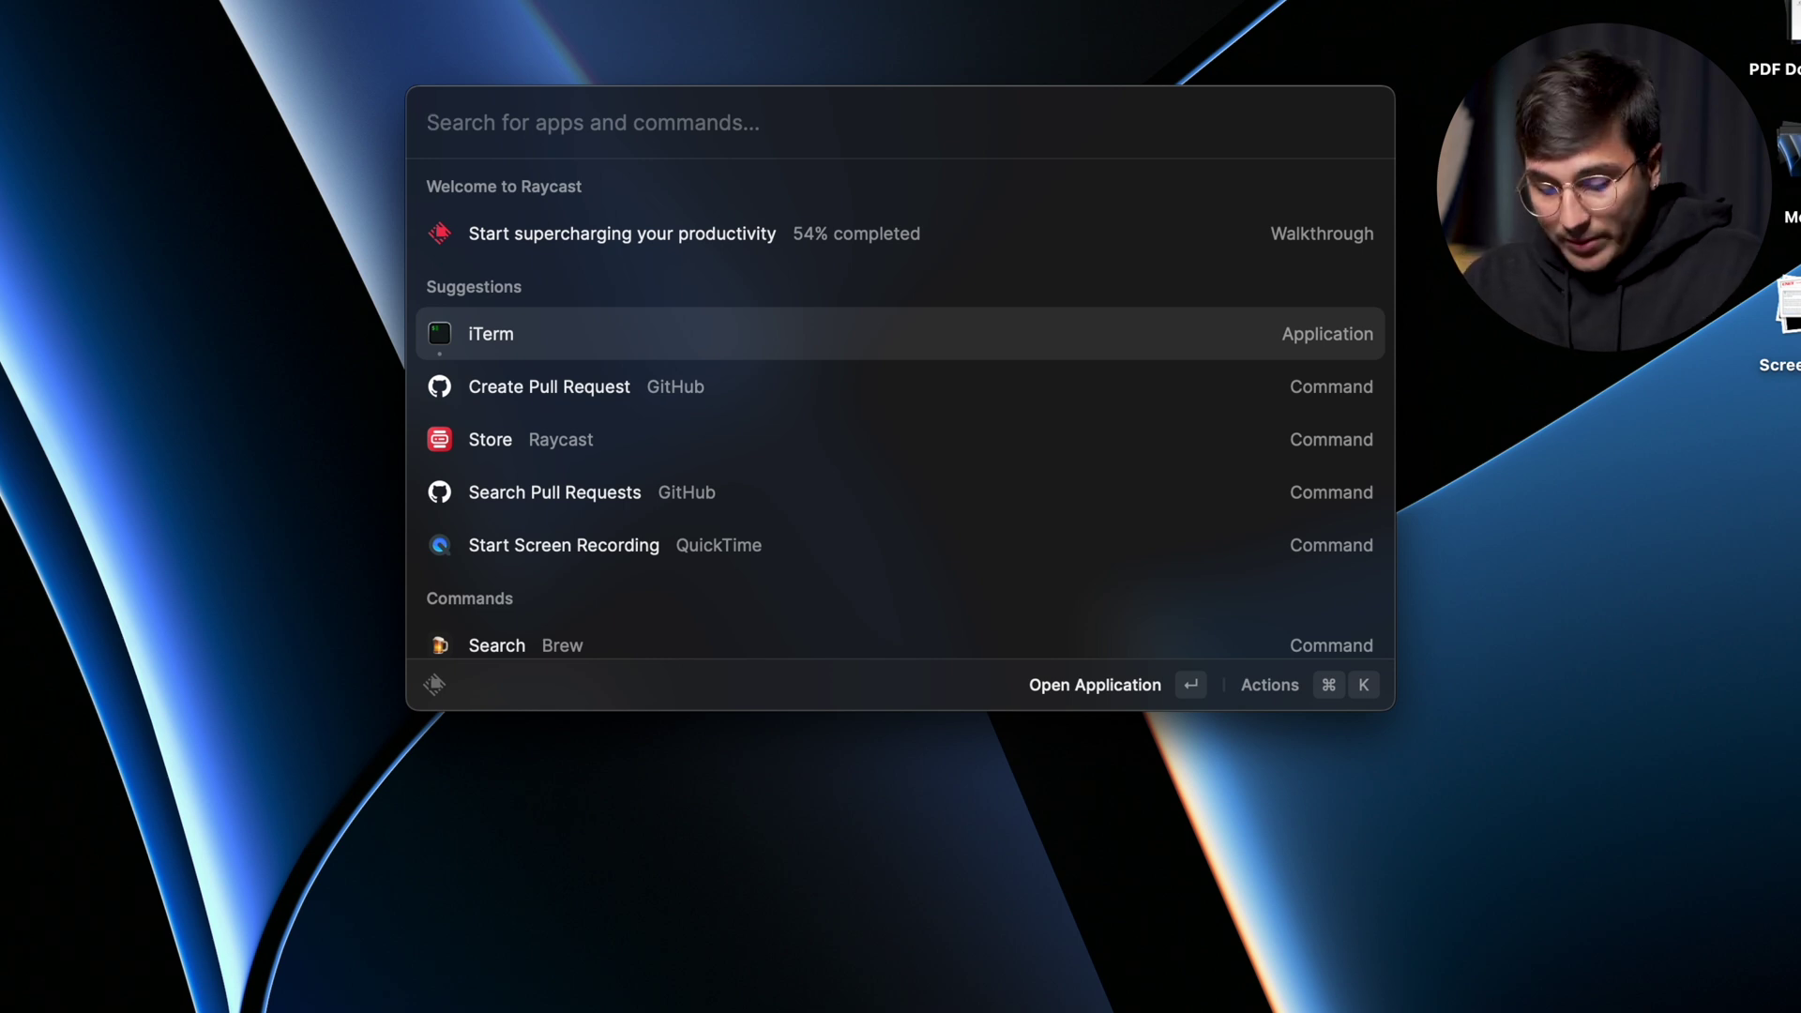
Keep Navigation Bindings on Vim Style in Raycast's Advanced settings and close the window.
{"action": "key", "text": "super+comma"}
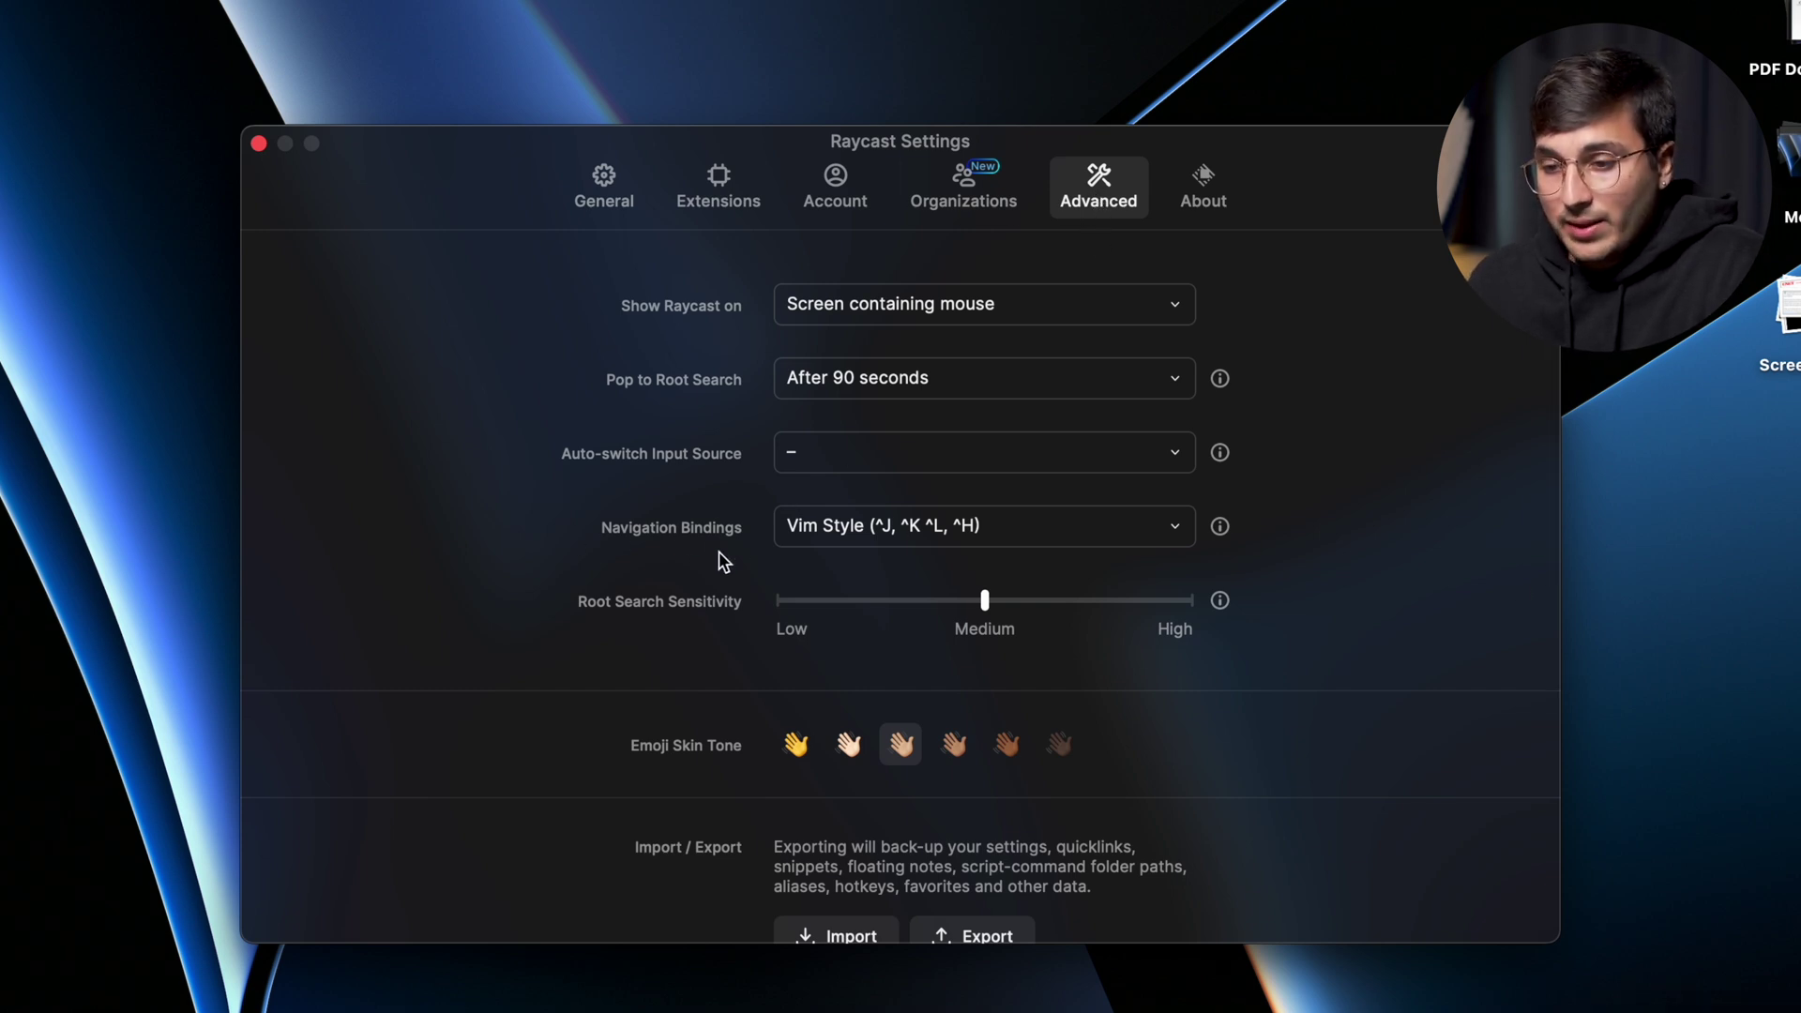
{"action": "left_click", "coordinate": [963, 537]}
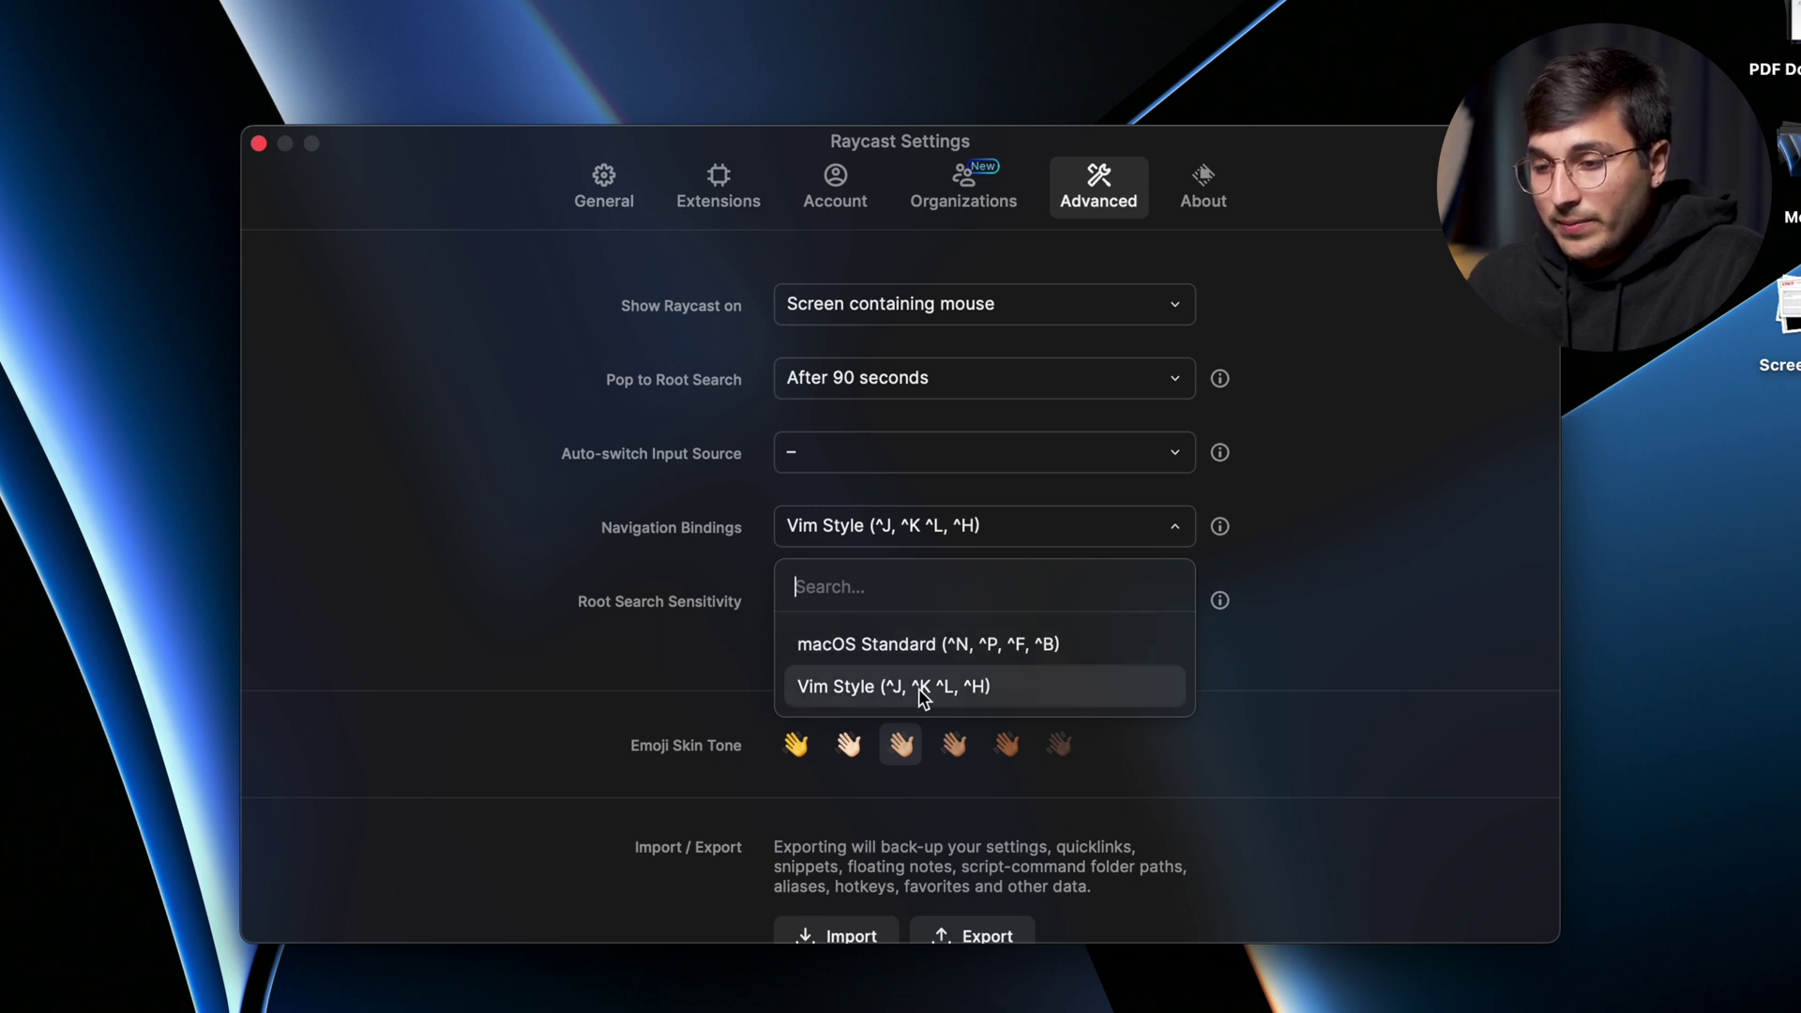
{"action": "left_click", "coordinate": [991, 686]}
{"action": "left_click", "coordinate": [260, 144]}
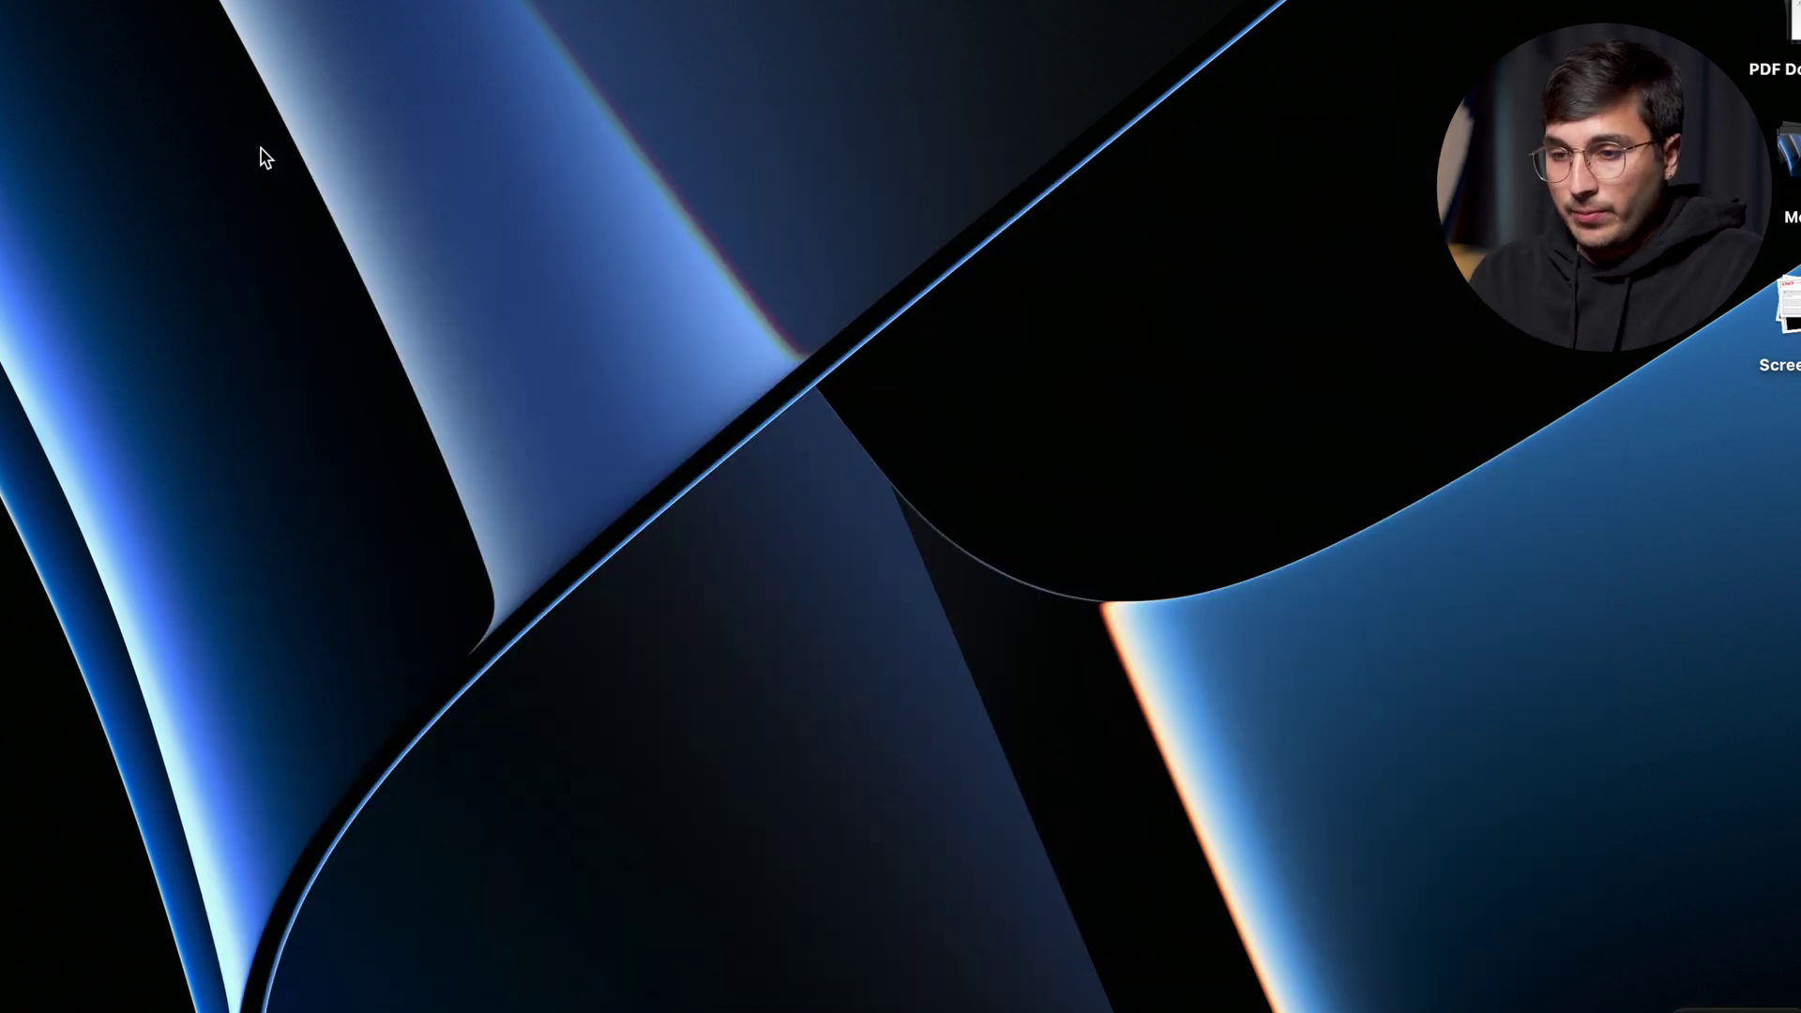
Calculate 5x3 = 15, then convert 15in to cm (38.1 cm) in the launcher.
{"action": "key", "text": "super+space"}
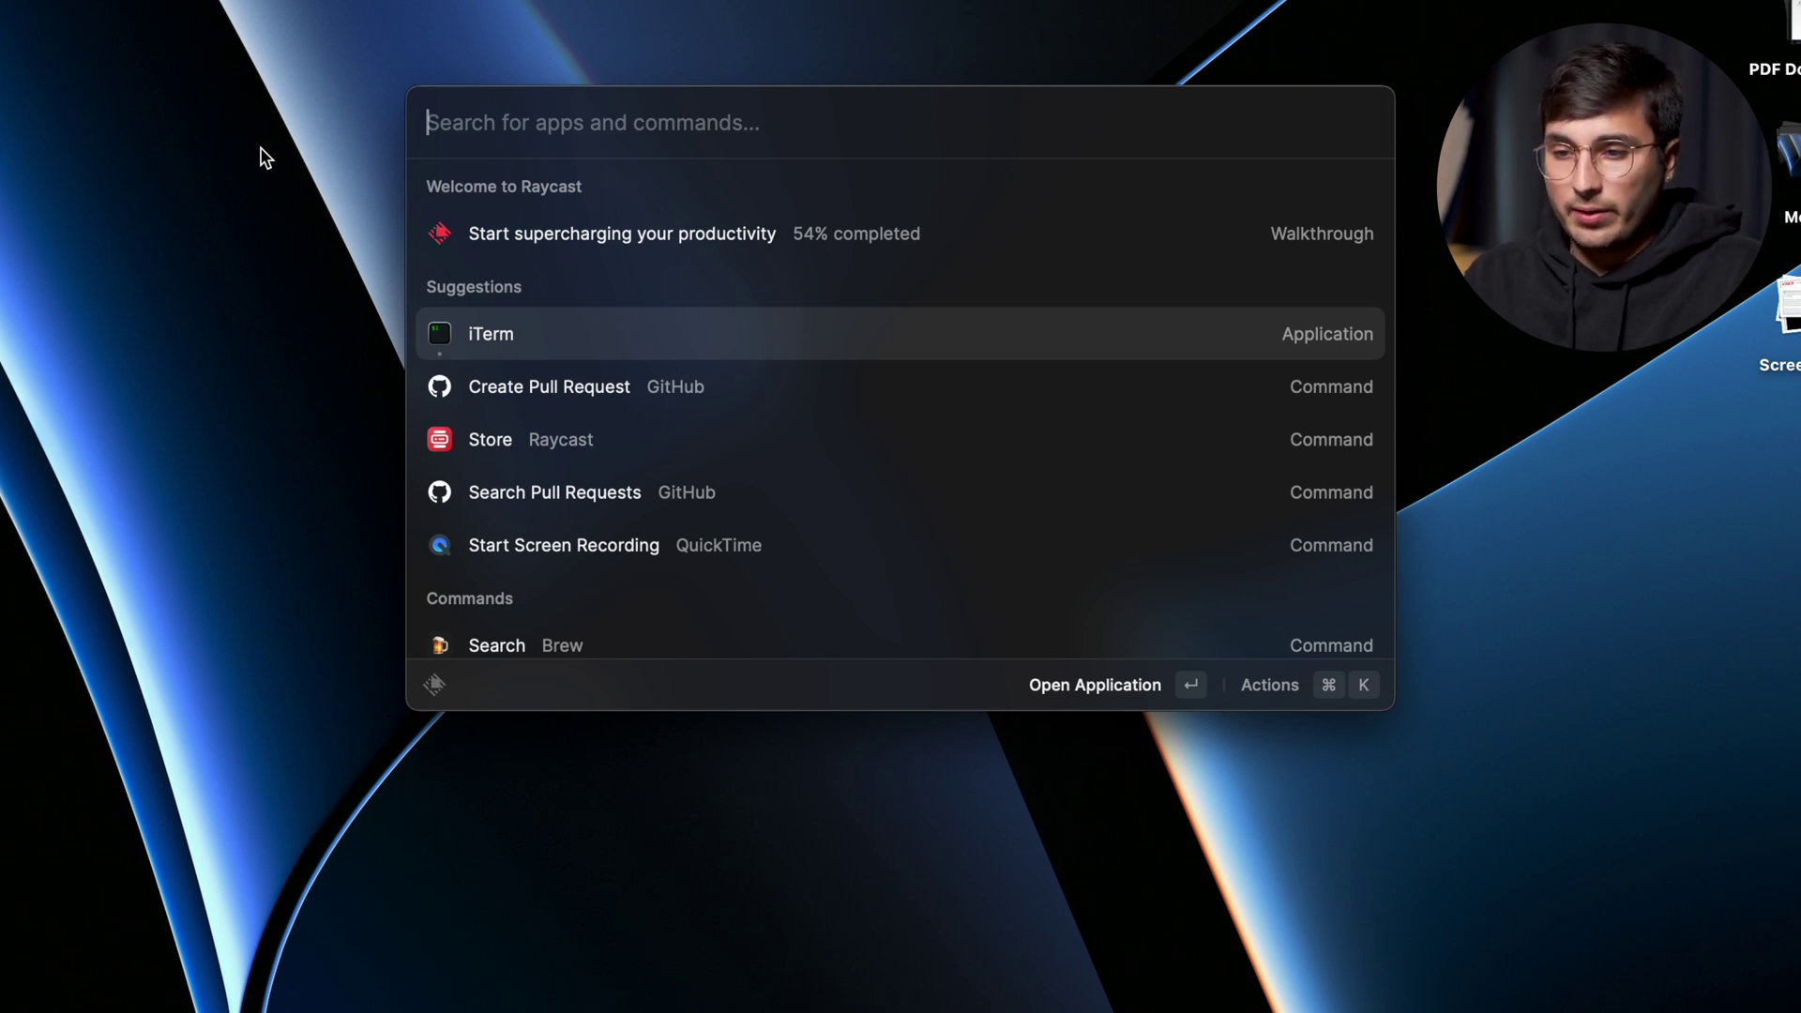
{"action": "type", "text": "5x3"}
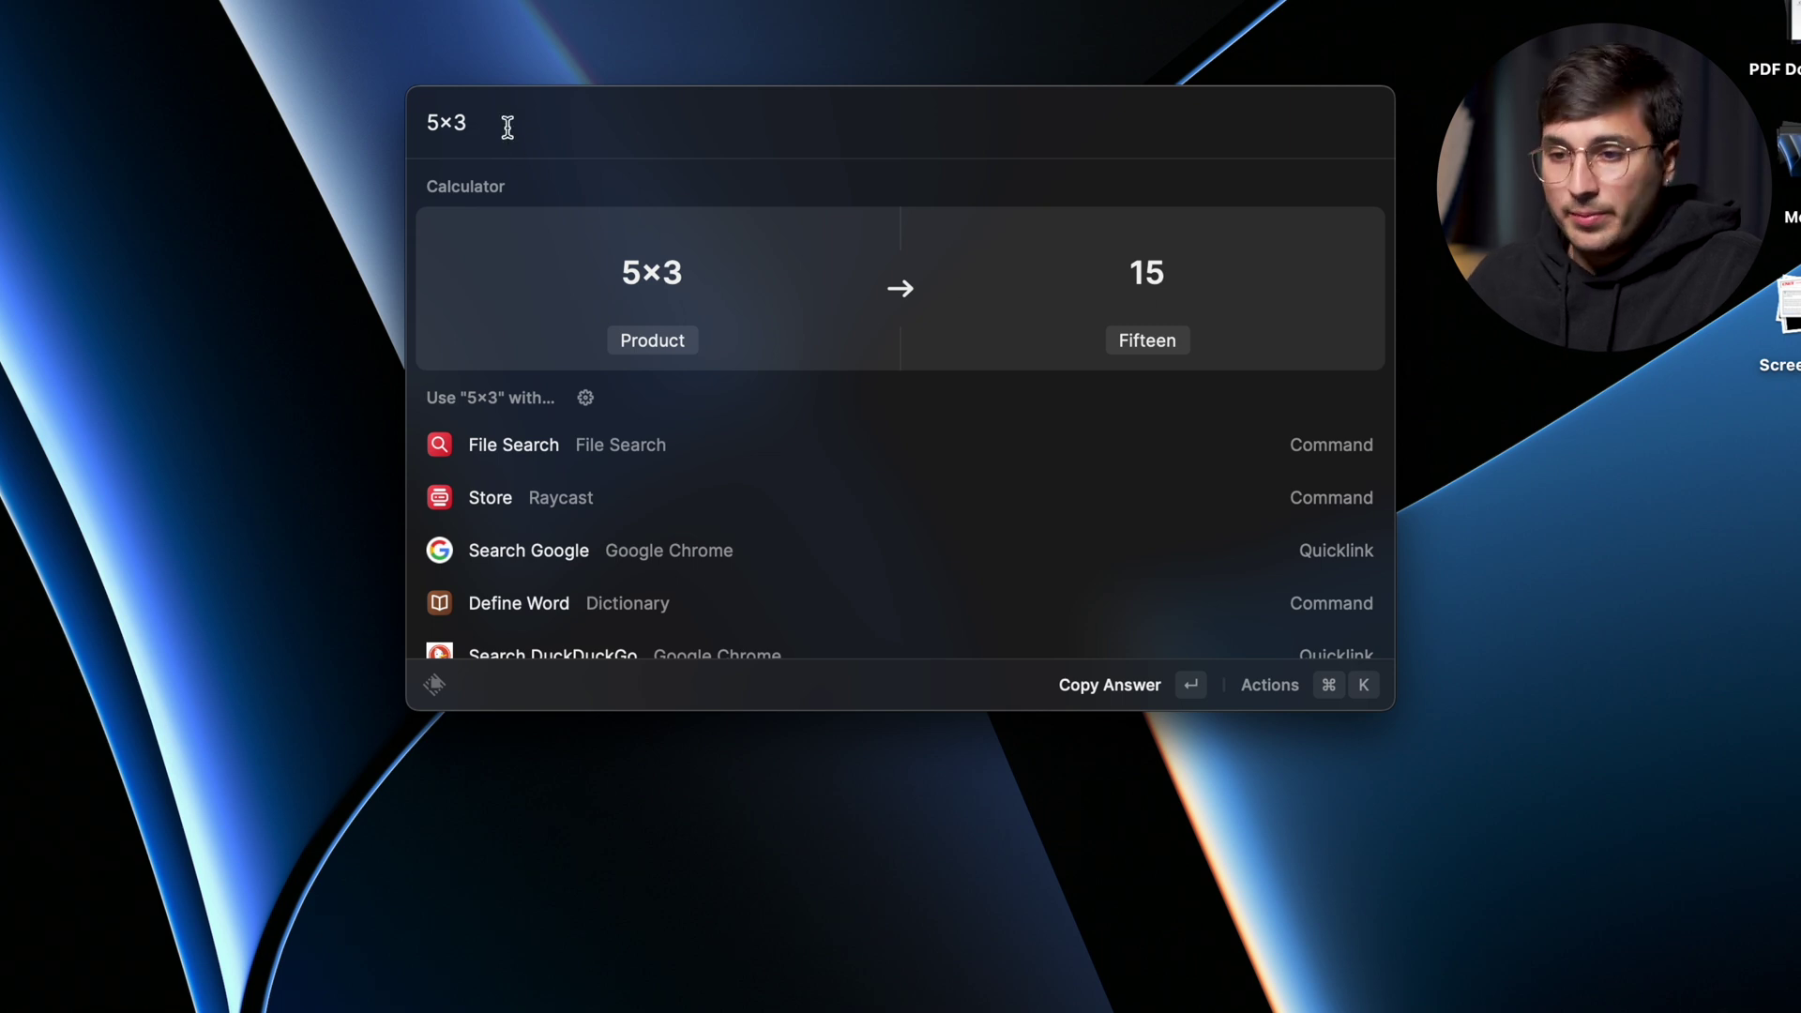
{"action": "key", "text": "BackSpace"}
{"action": "key", "text": "BackSpace"}
{"action": "key", "text": "BackSpace"}
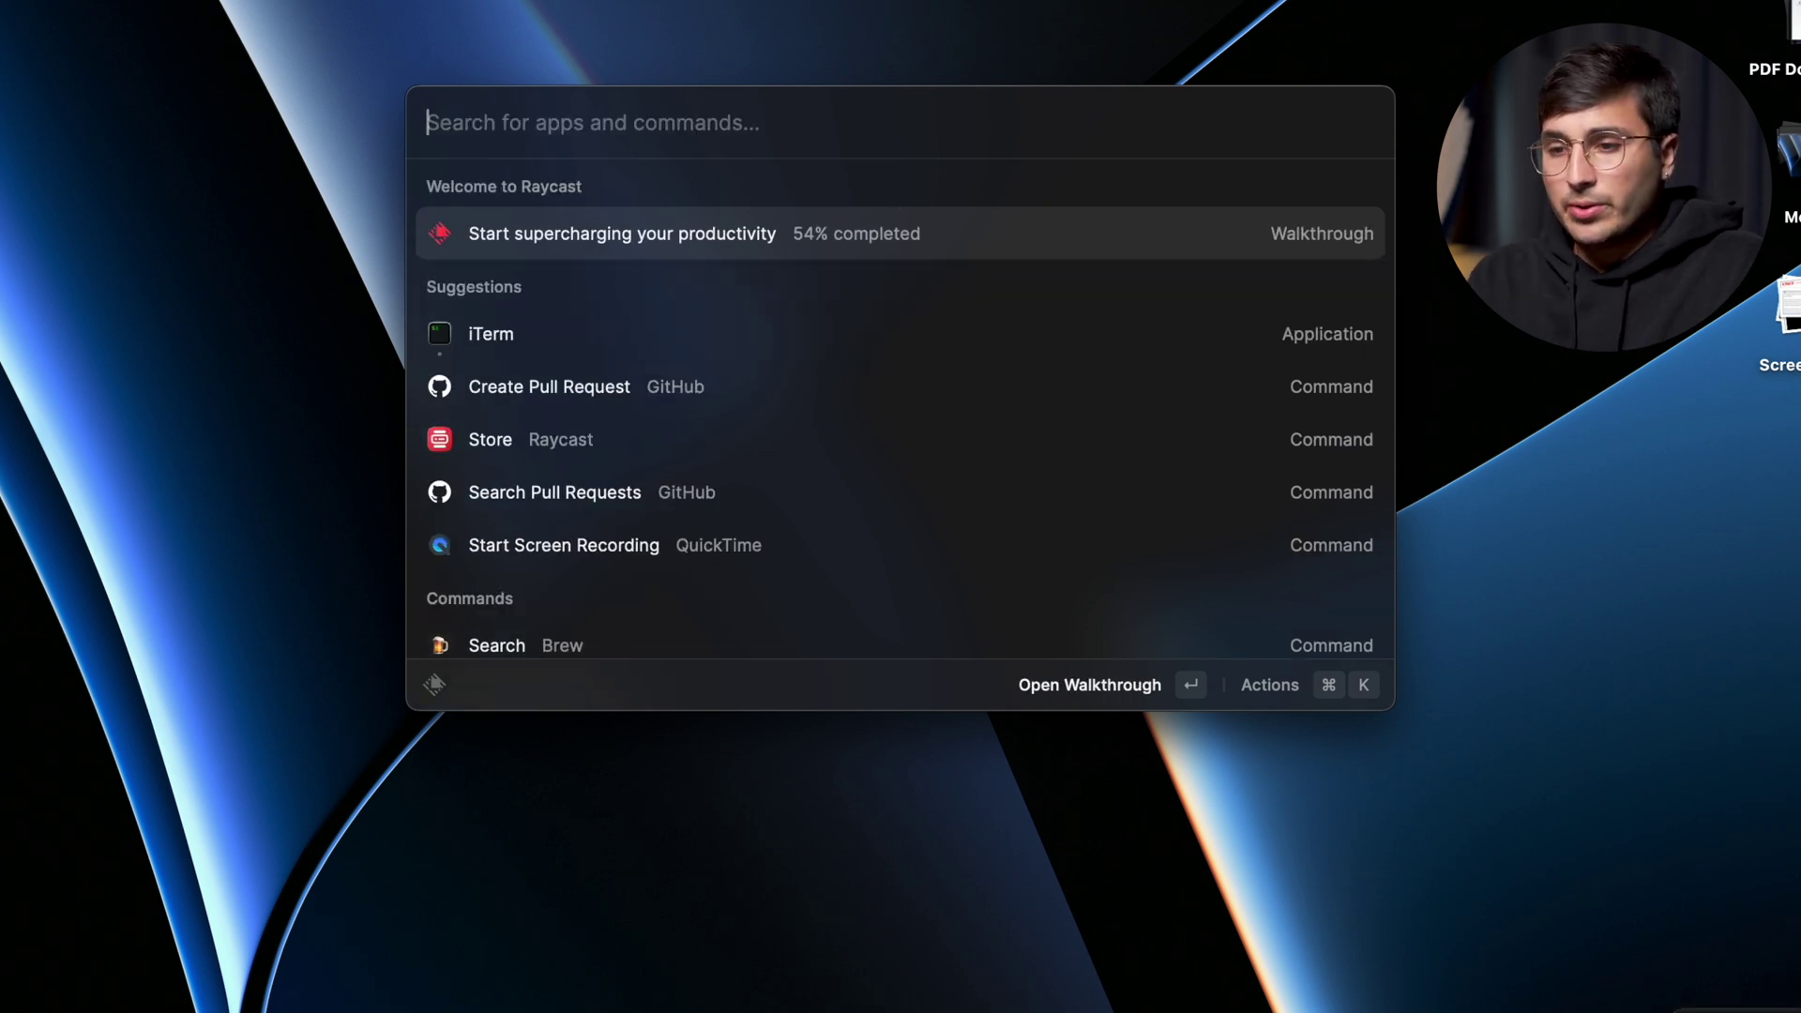
{"action": "type", "text": "15in"}
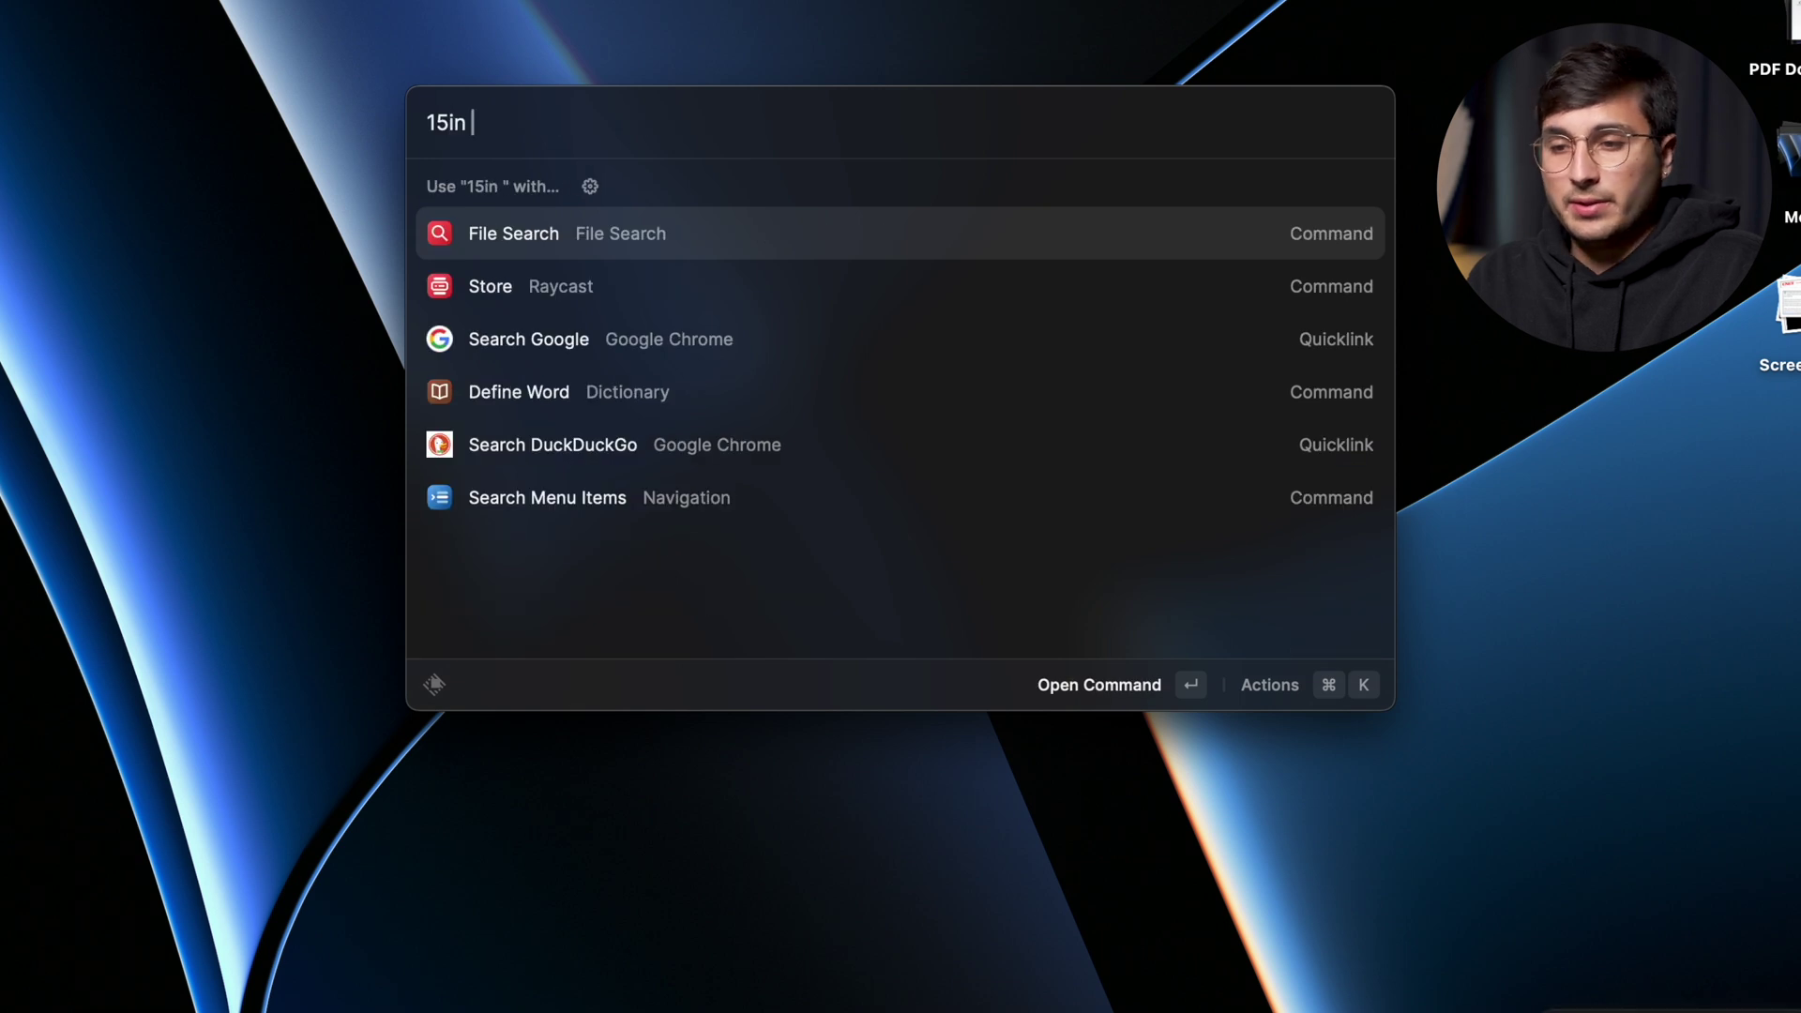
{"action": "type", "text": " to cm"}
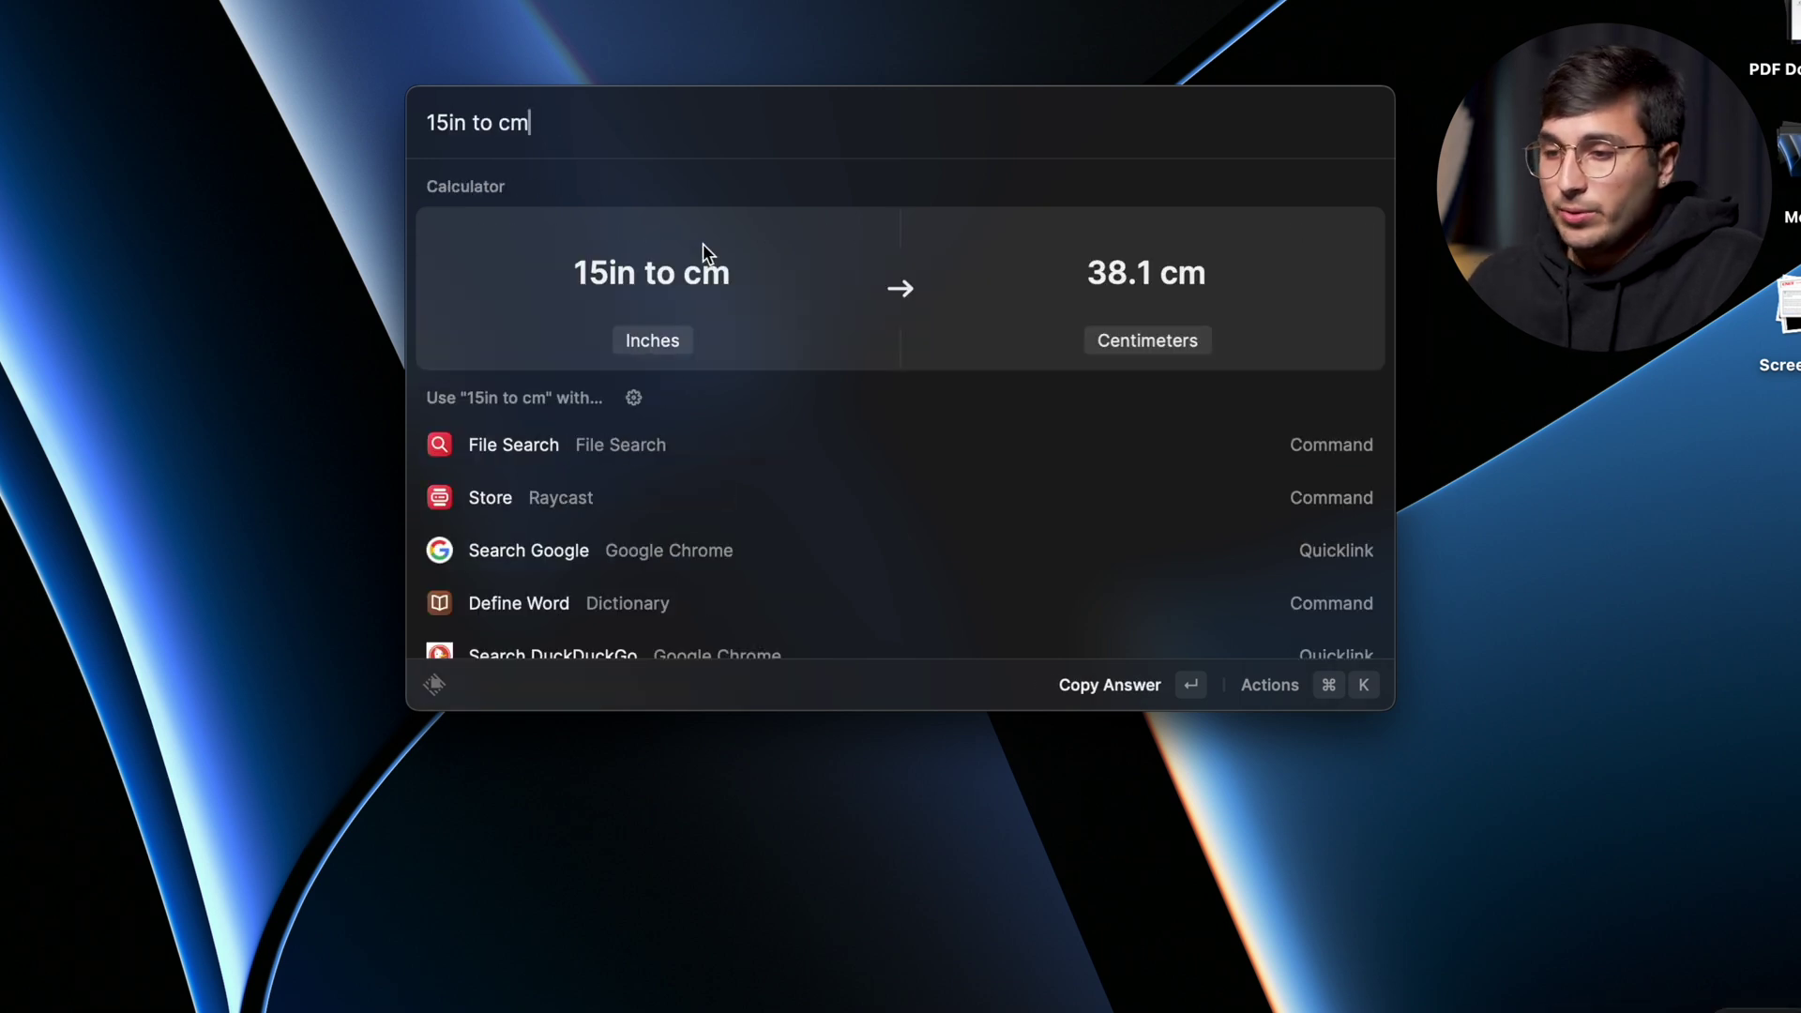
{"action": "key", "text": "Escape"}
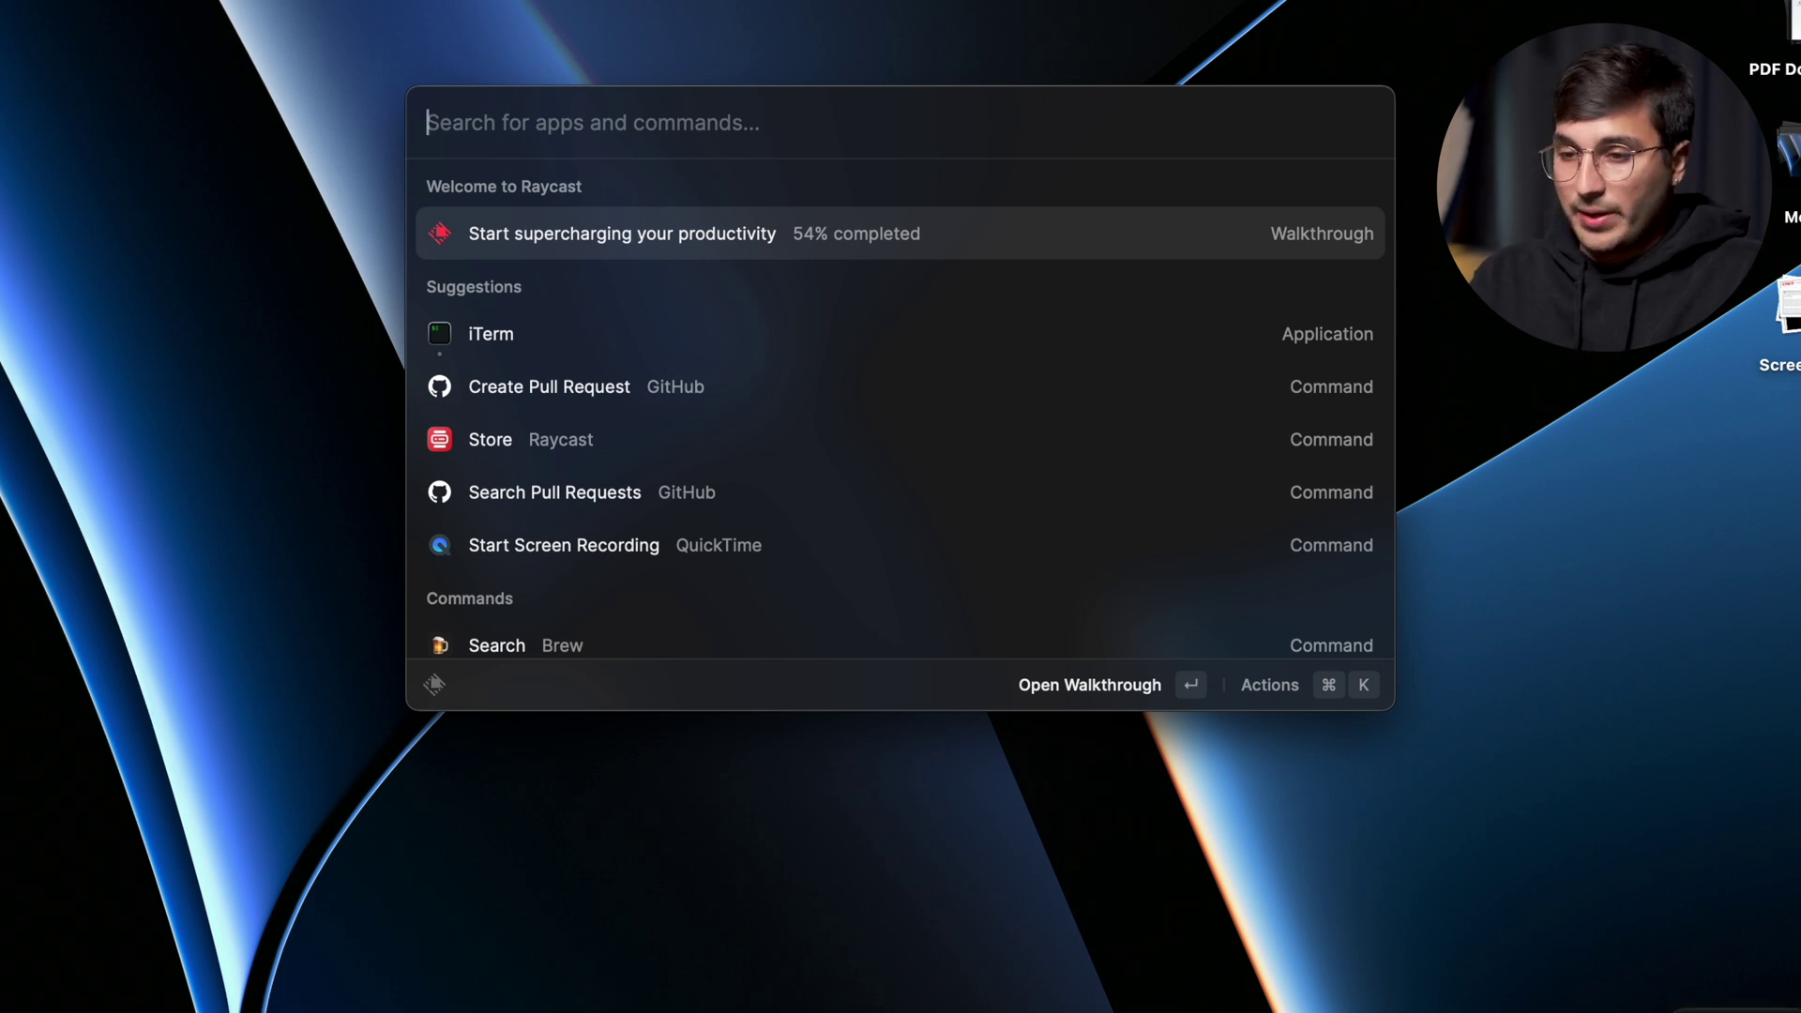
Open Raycast's Extensions list, collapse GitHub, and review the Window Management hotkeys.
{"action": "key", "text": "super+comma"}
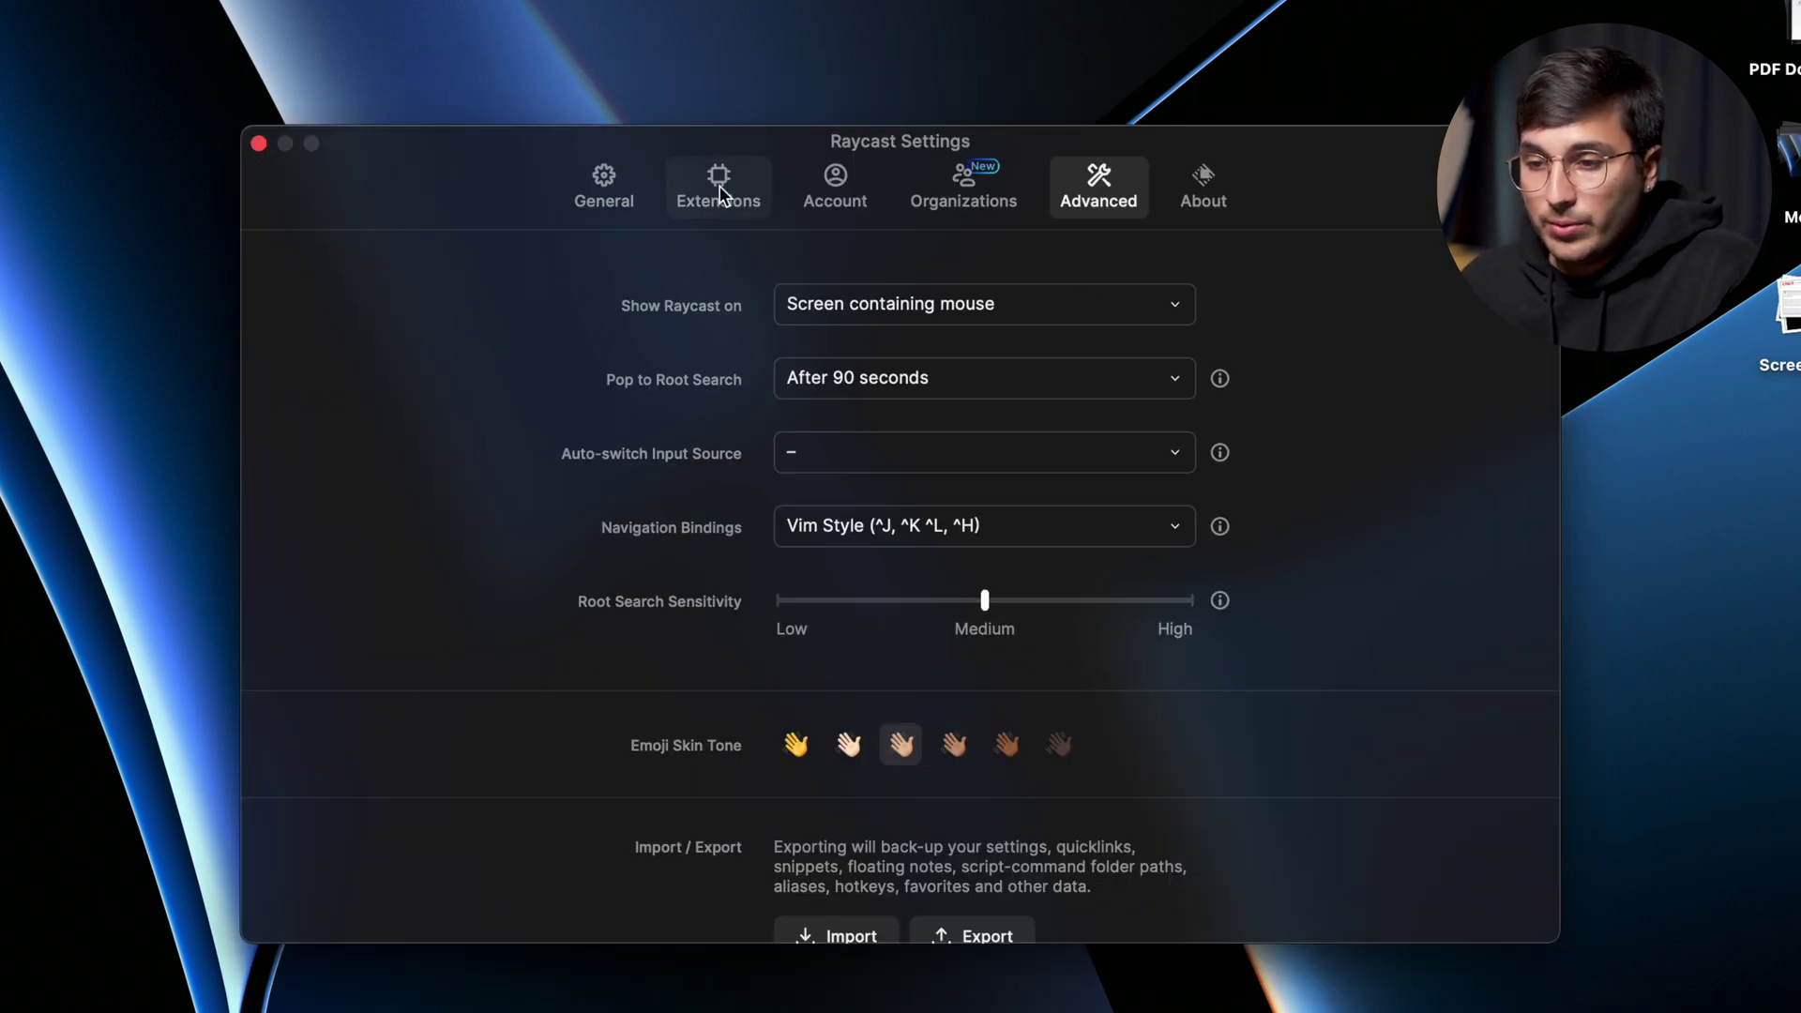
{"action": "left_click", "coordinate": [719, 188]}
{"action": "scroll", "coordinate": [423, 591], "scroll_direction": "down", "scroll_amount": 5}
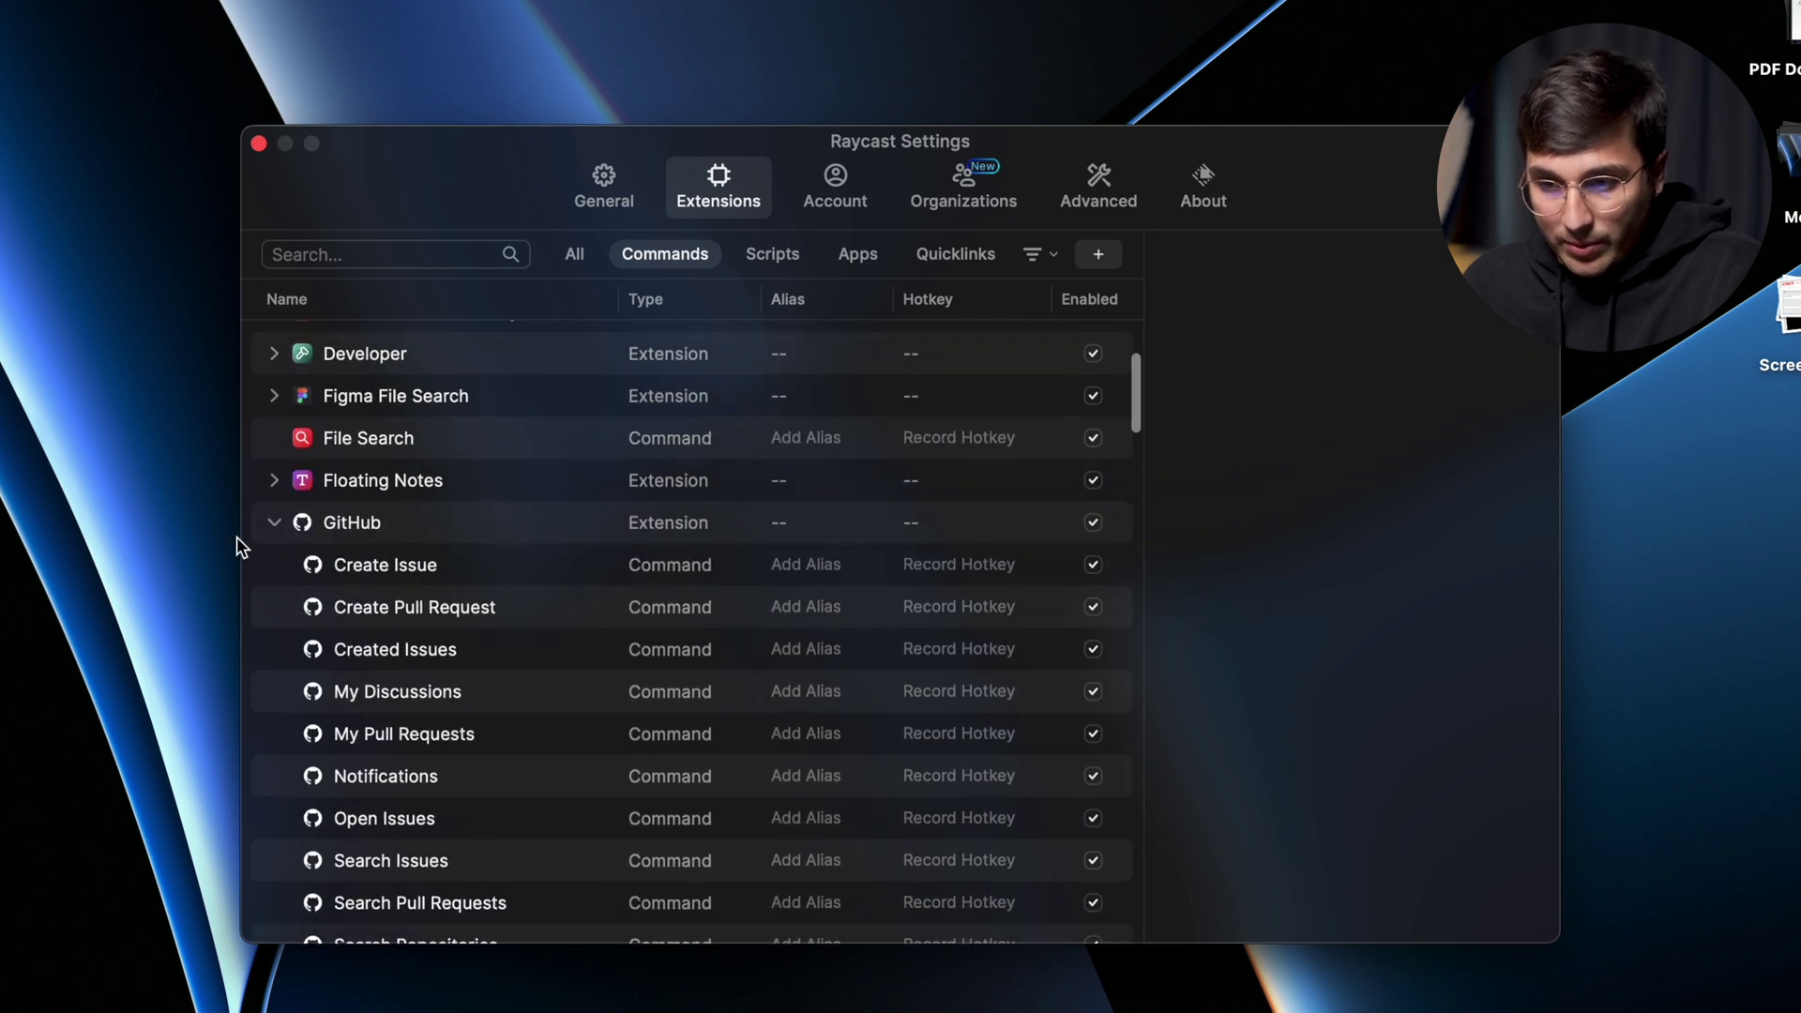
{"action": "left_click", "coordinate": [272, 525]}
{"action": "scroll", "coordinate": [361, 590], "scroll_direction": "down", "scroll_amount": 5}
{"action": "scroll", "coordinate": [362, 596], "scroll_direction": "down", "scroll_amount": 8}
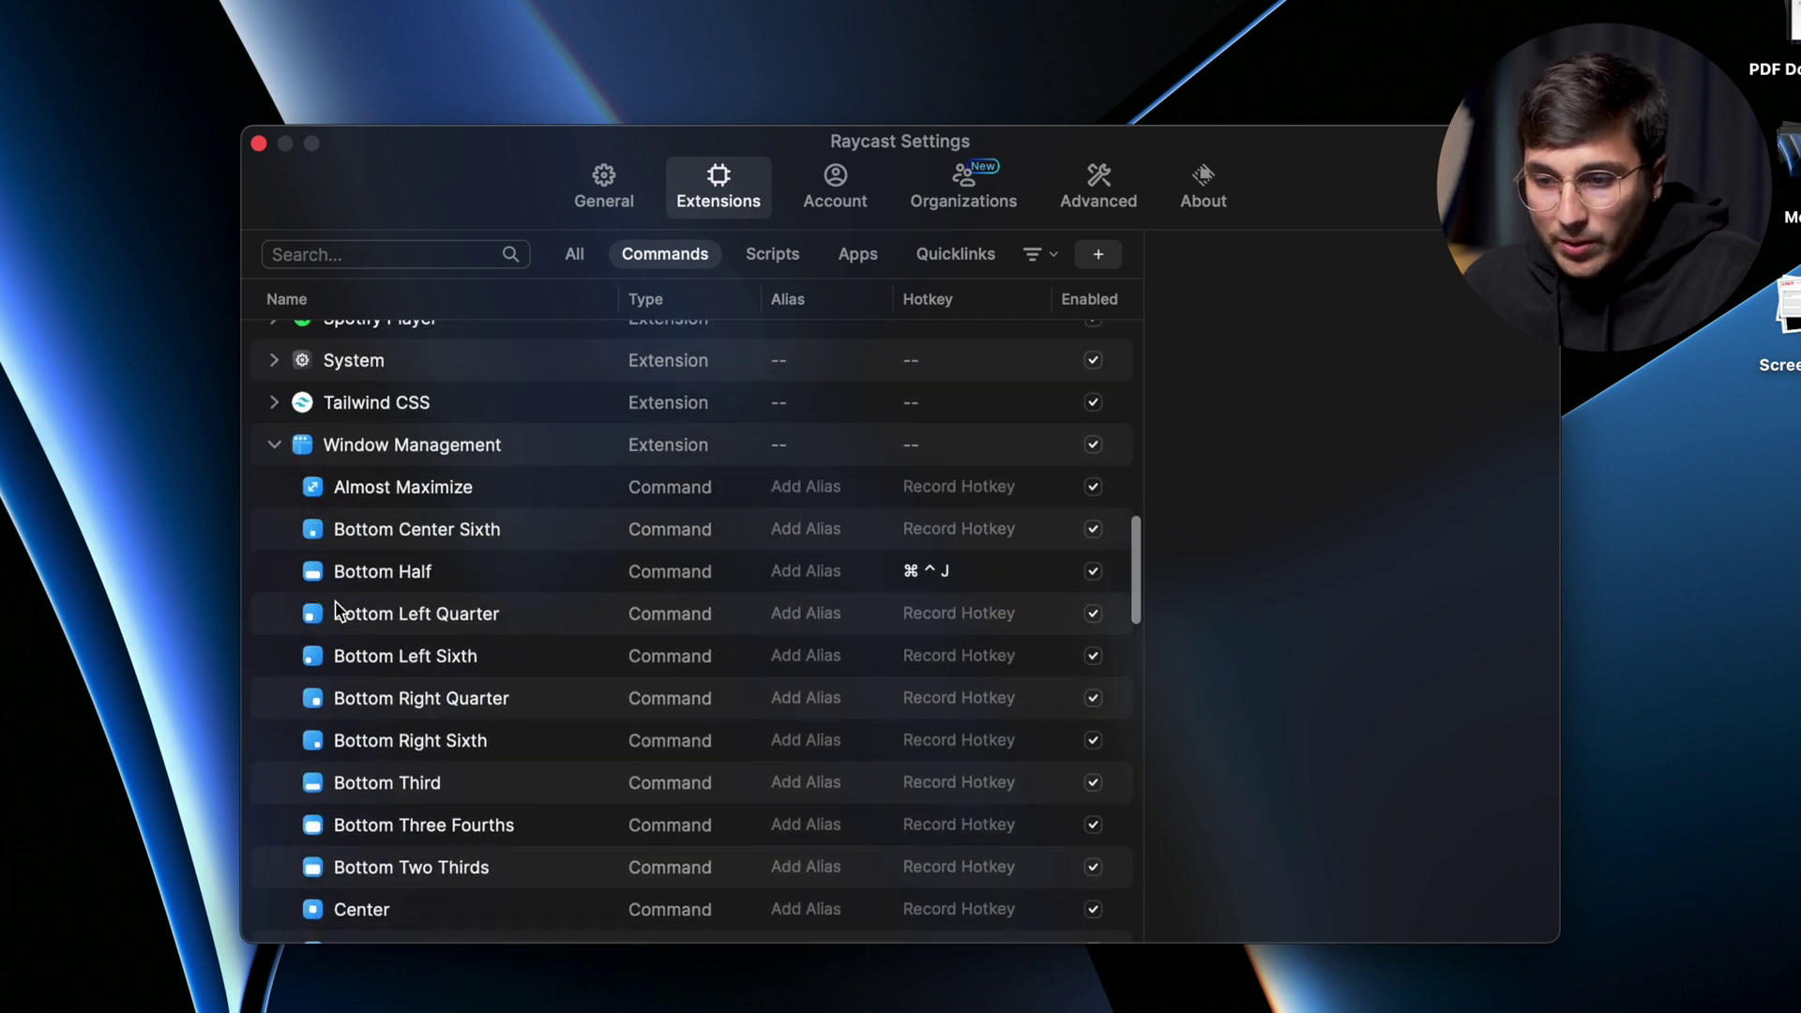
{"action": "scroll", "coordinate": [549, 506], "scroll_direction": "down", "scroll_amount": 2}
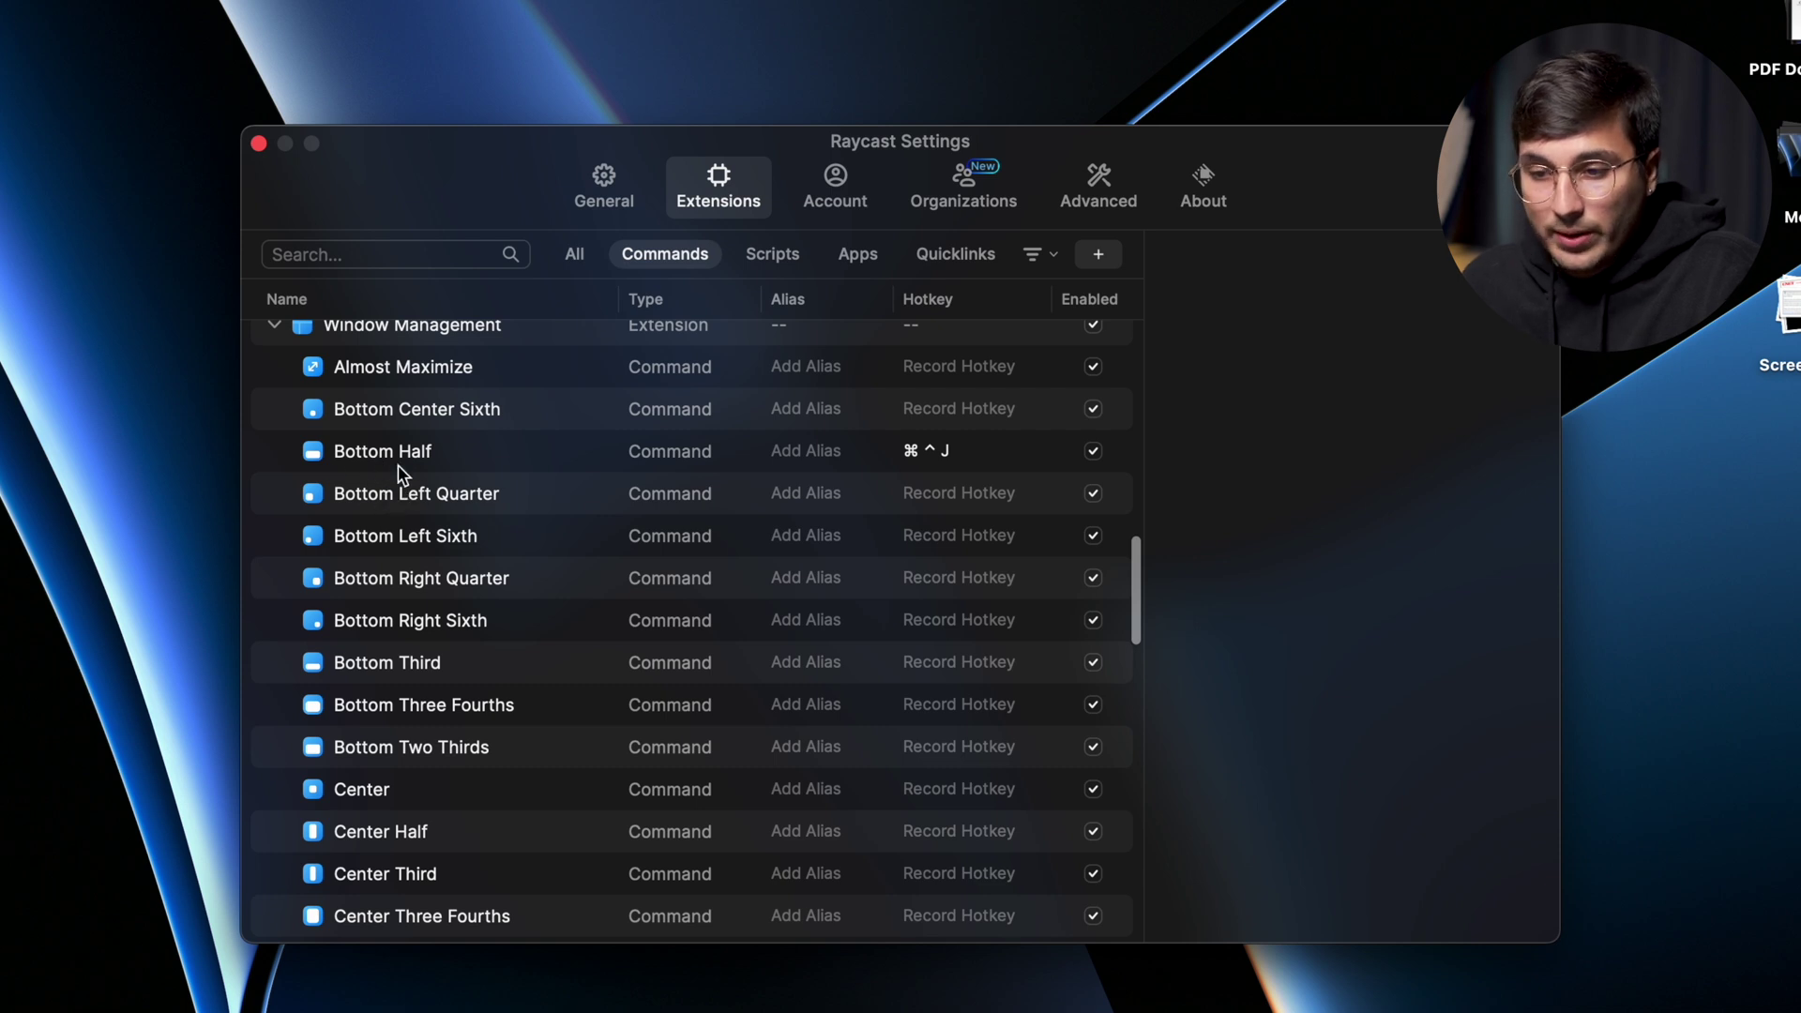
{"action": "mouse_move", "coordinate": [928, 570]}
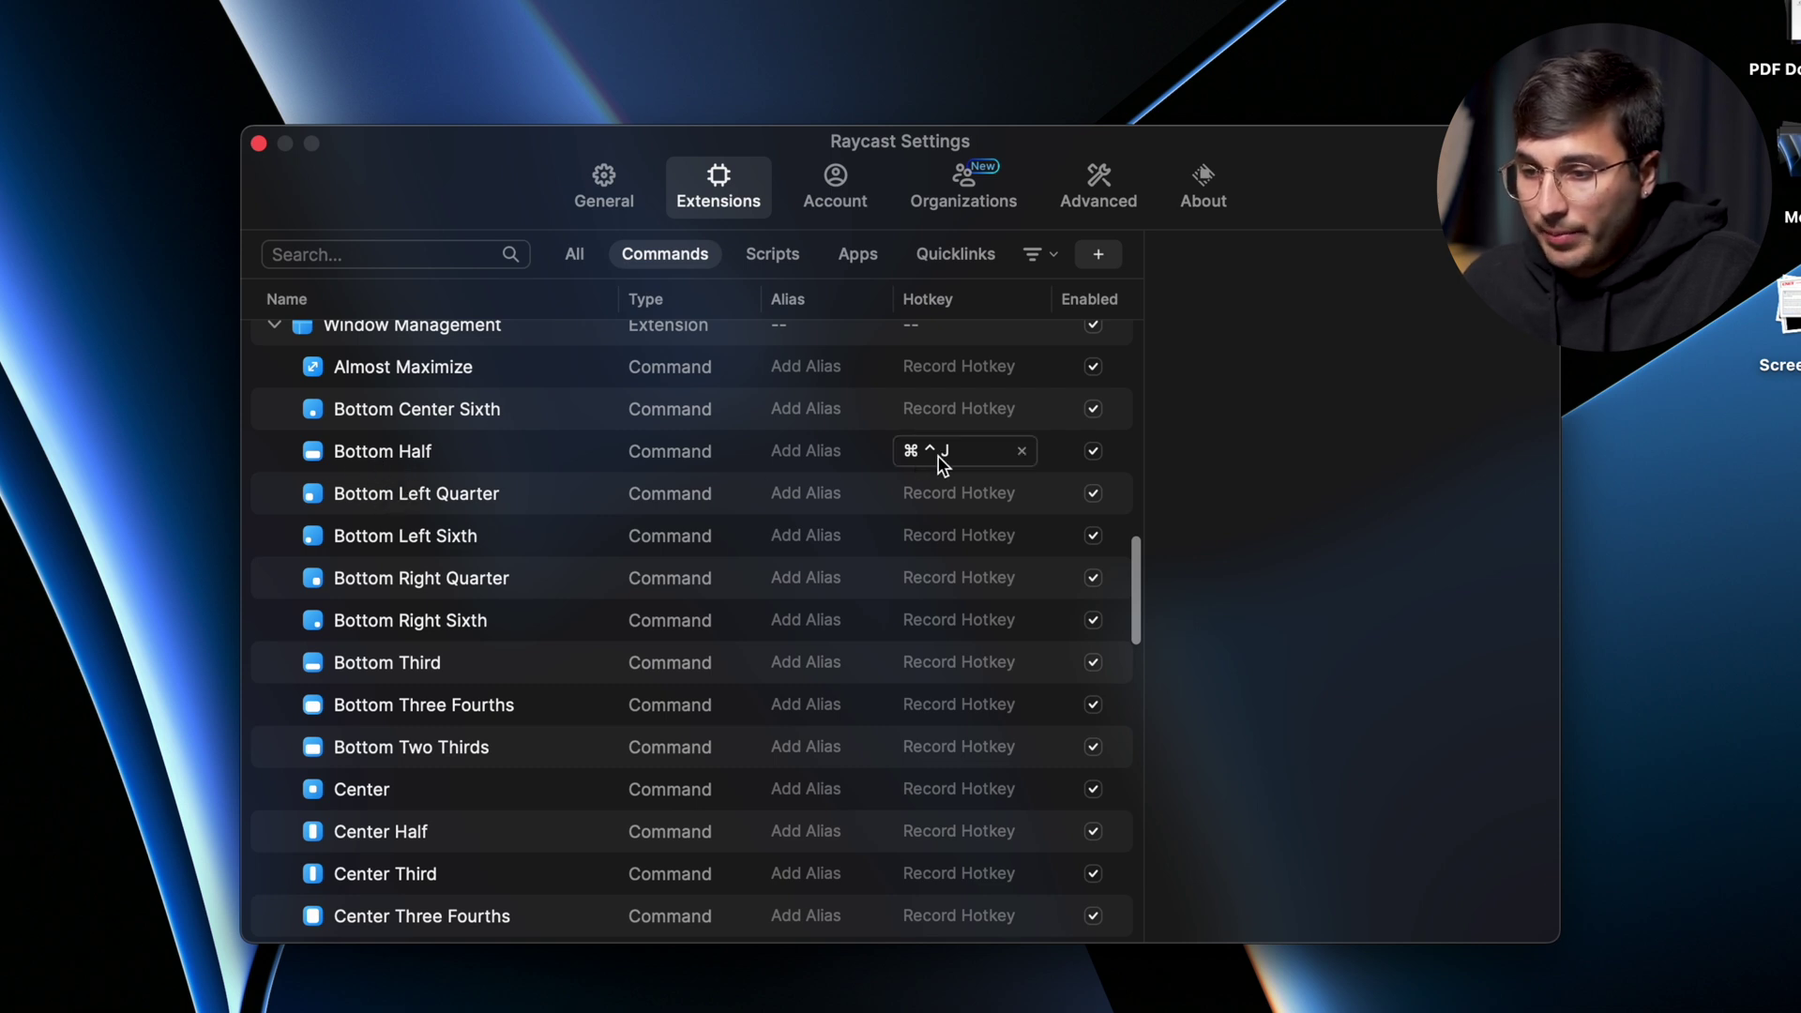
{"action": "scroll", "coordinate": [936, 474], "scroll_direction": "down", "scroll_amount": 3}
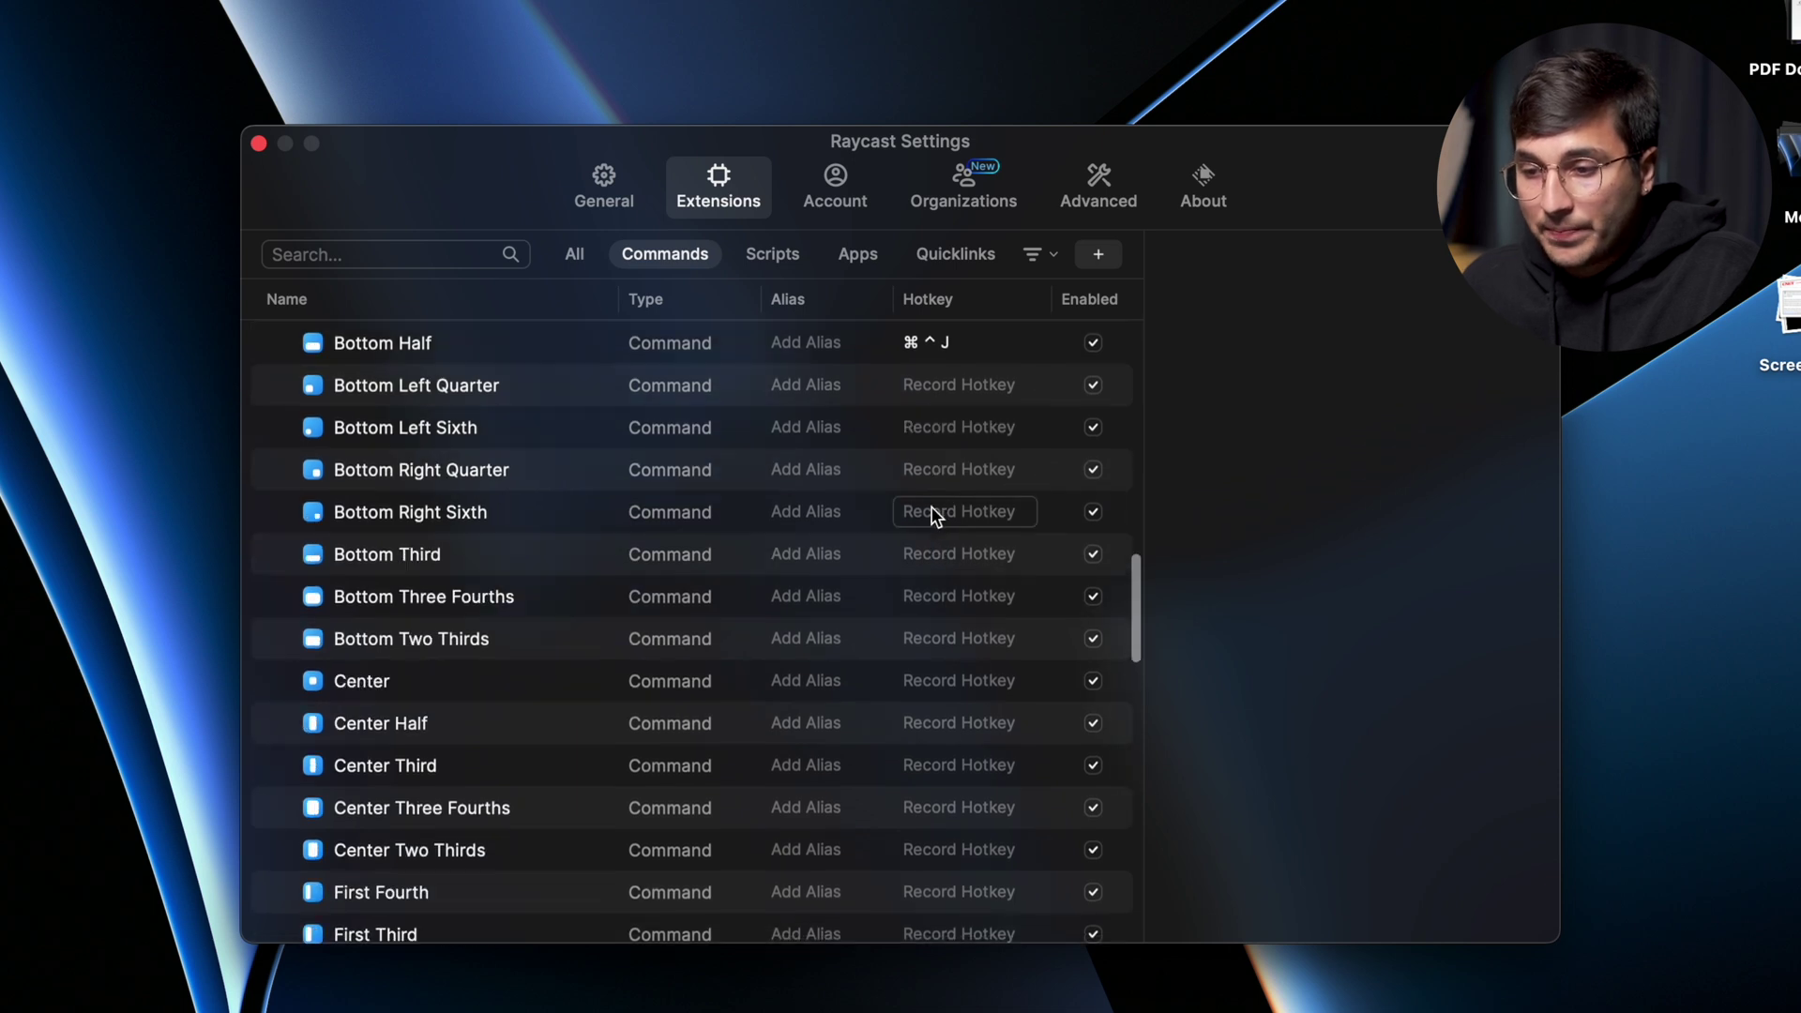
{"action": "scroll", "coordinate": [944, 557], "scroll_direction": "down", "scroll_amount": 3}
{"action": "scroll", "coordinate": [944, 563], "scroll_direction": "down", "scroll_amount": 3}
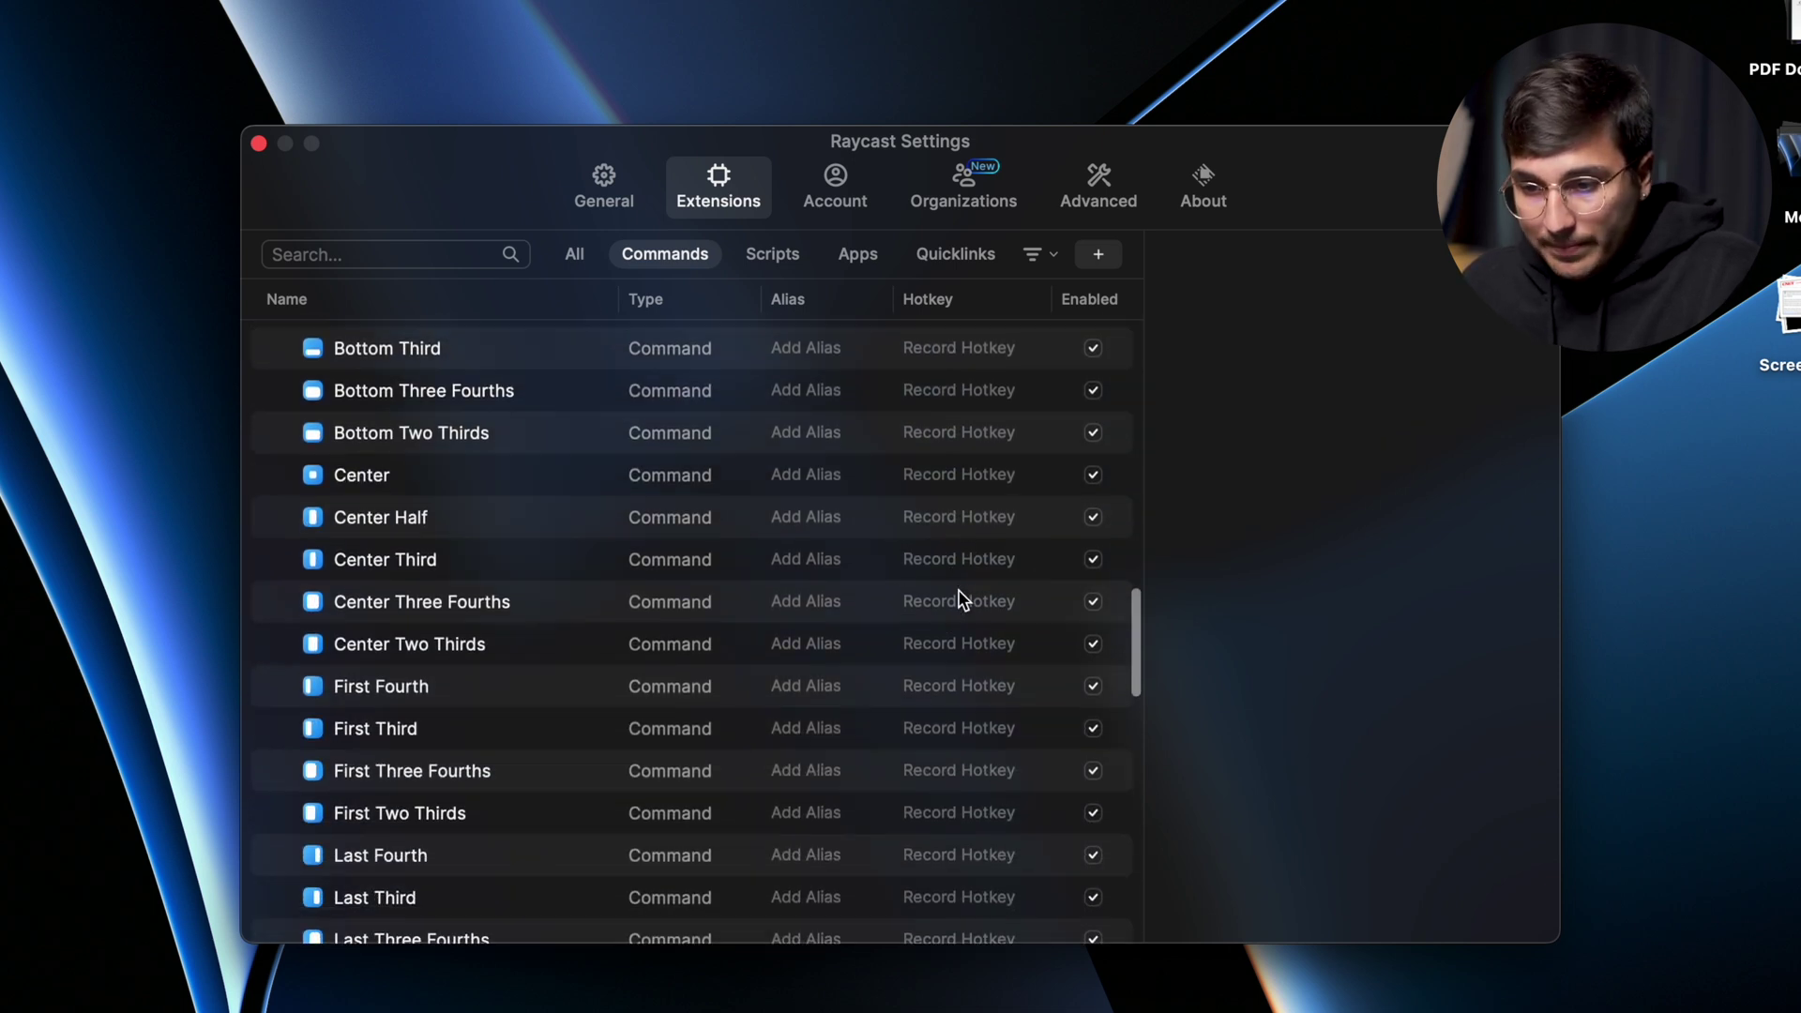
{"action": "scroll", "coordinate": [945, 577], "scroll_direction": "down", "scroll_amount": 4}
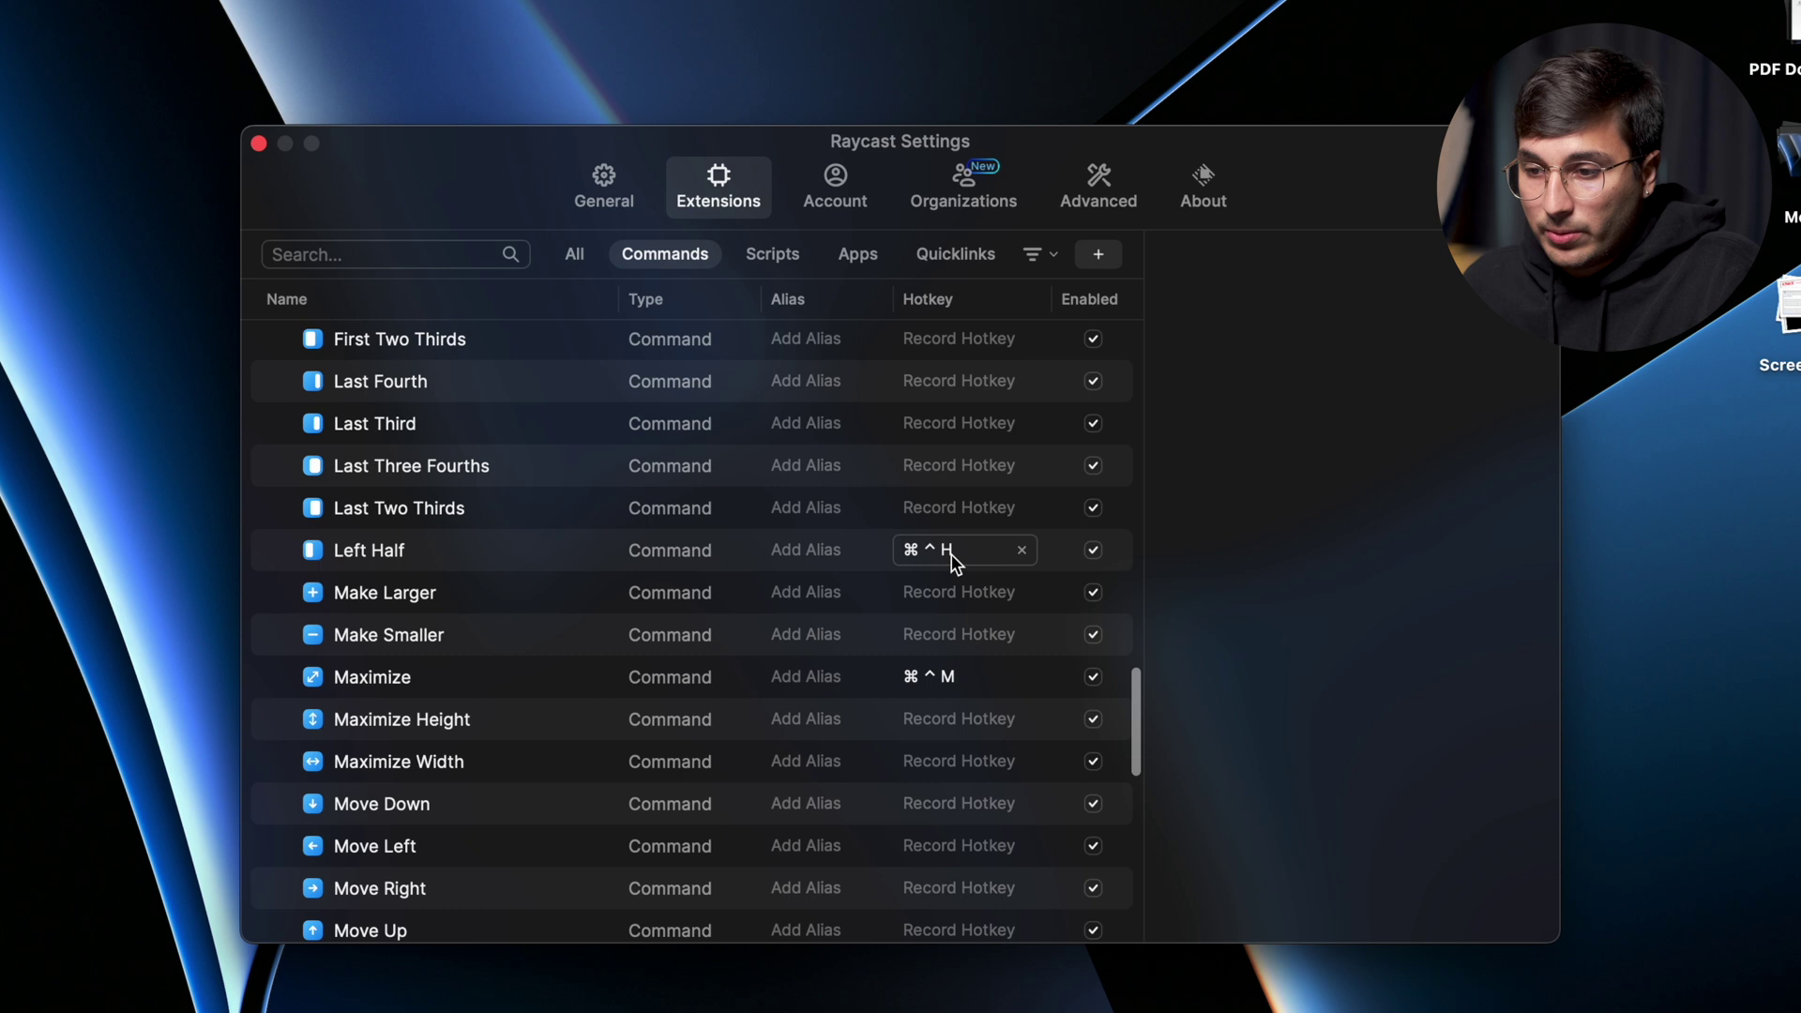
{"action": "scroll", "coordinate": [947, 561], "scroll_direction": "down", "scroll_amount": 2}
{"action": "scroll", "coordinate": [940, 560], "scroll_direction": "down", "scroll_amount": 1}
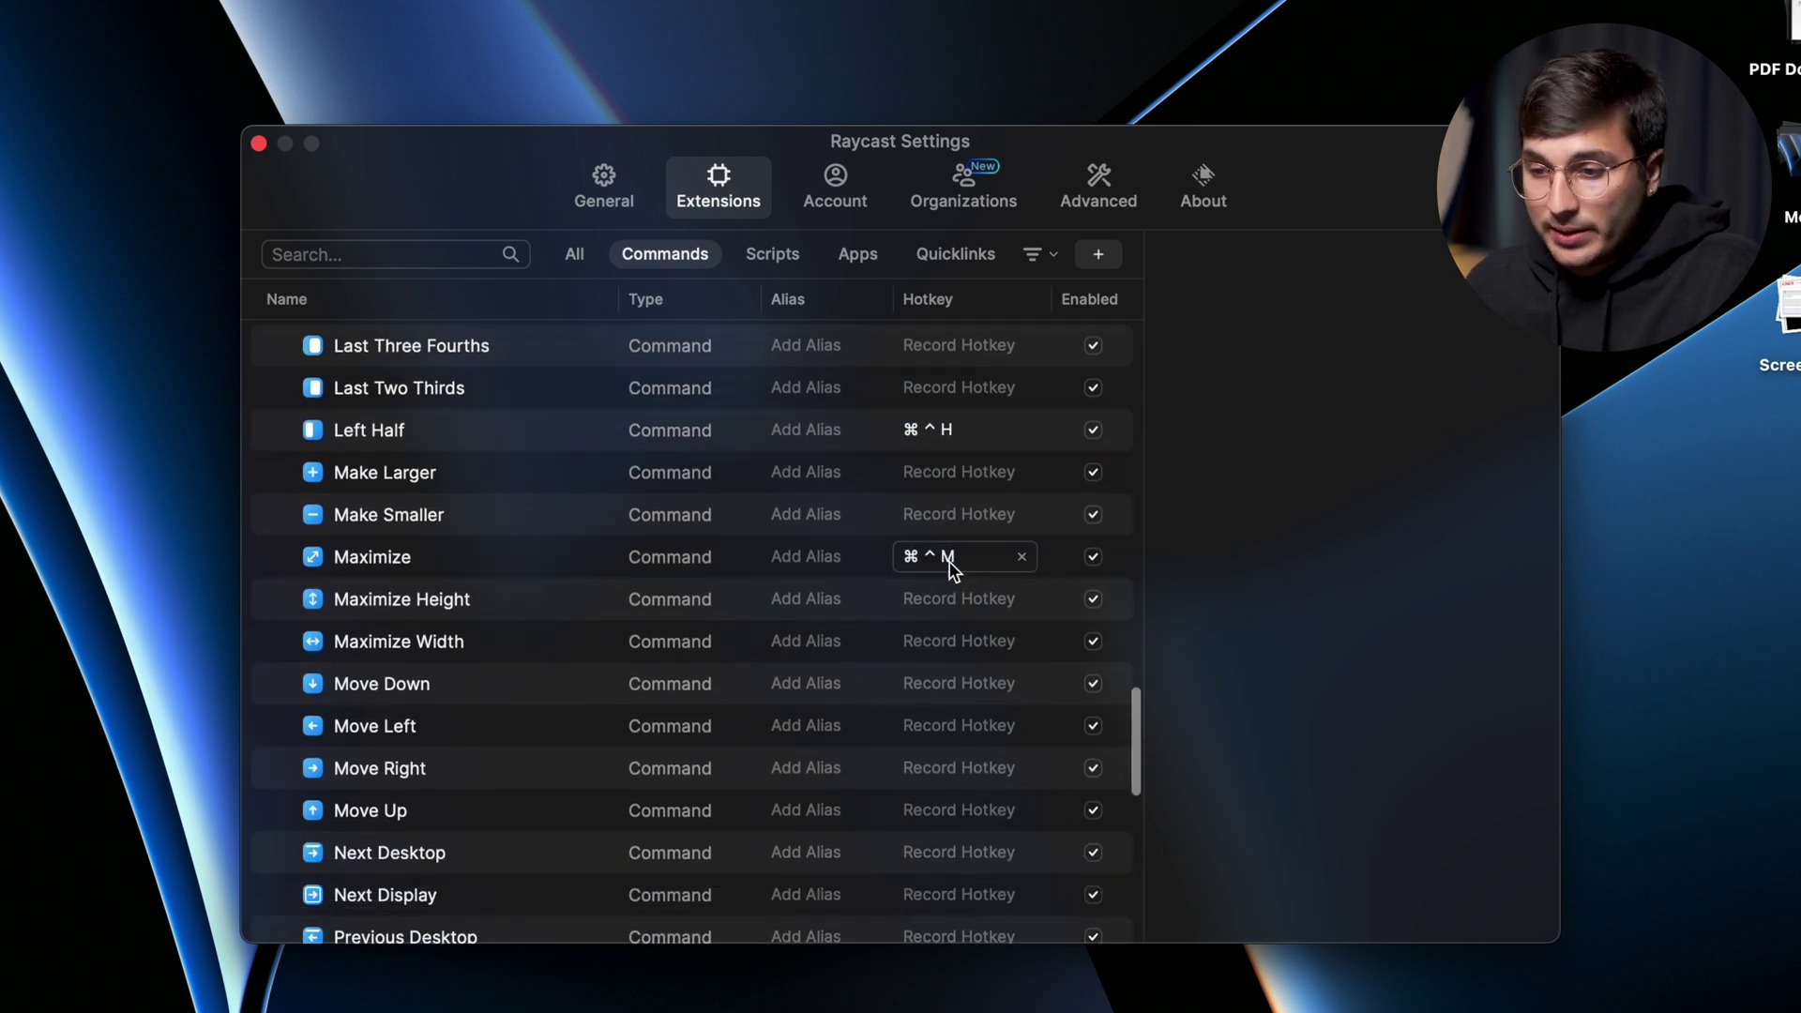
{"action": "scroll", "coordinate": [950, 566], "scroll_direction": "down", "scroll_amount": 3}
{"action": "scroll", "coordinate": [946, 591], "scroll_direction": "down", "scroll_amount": 4}
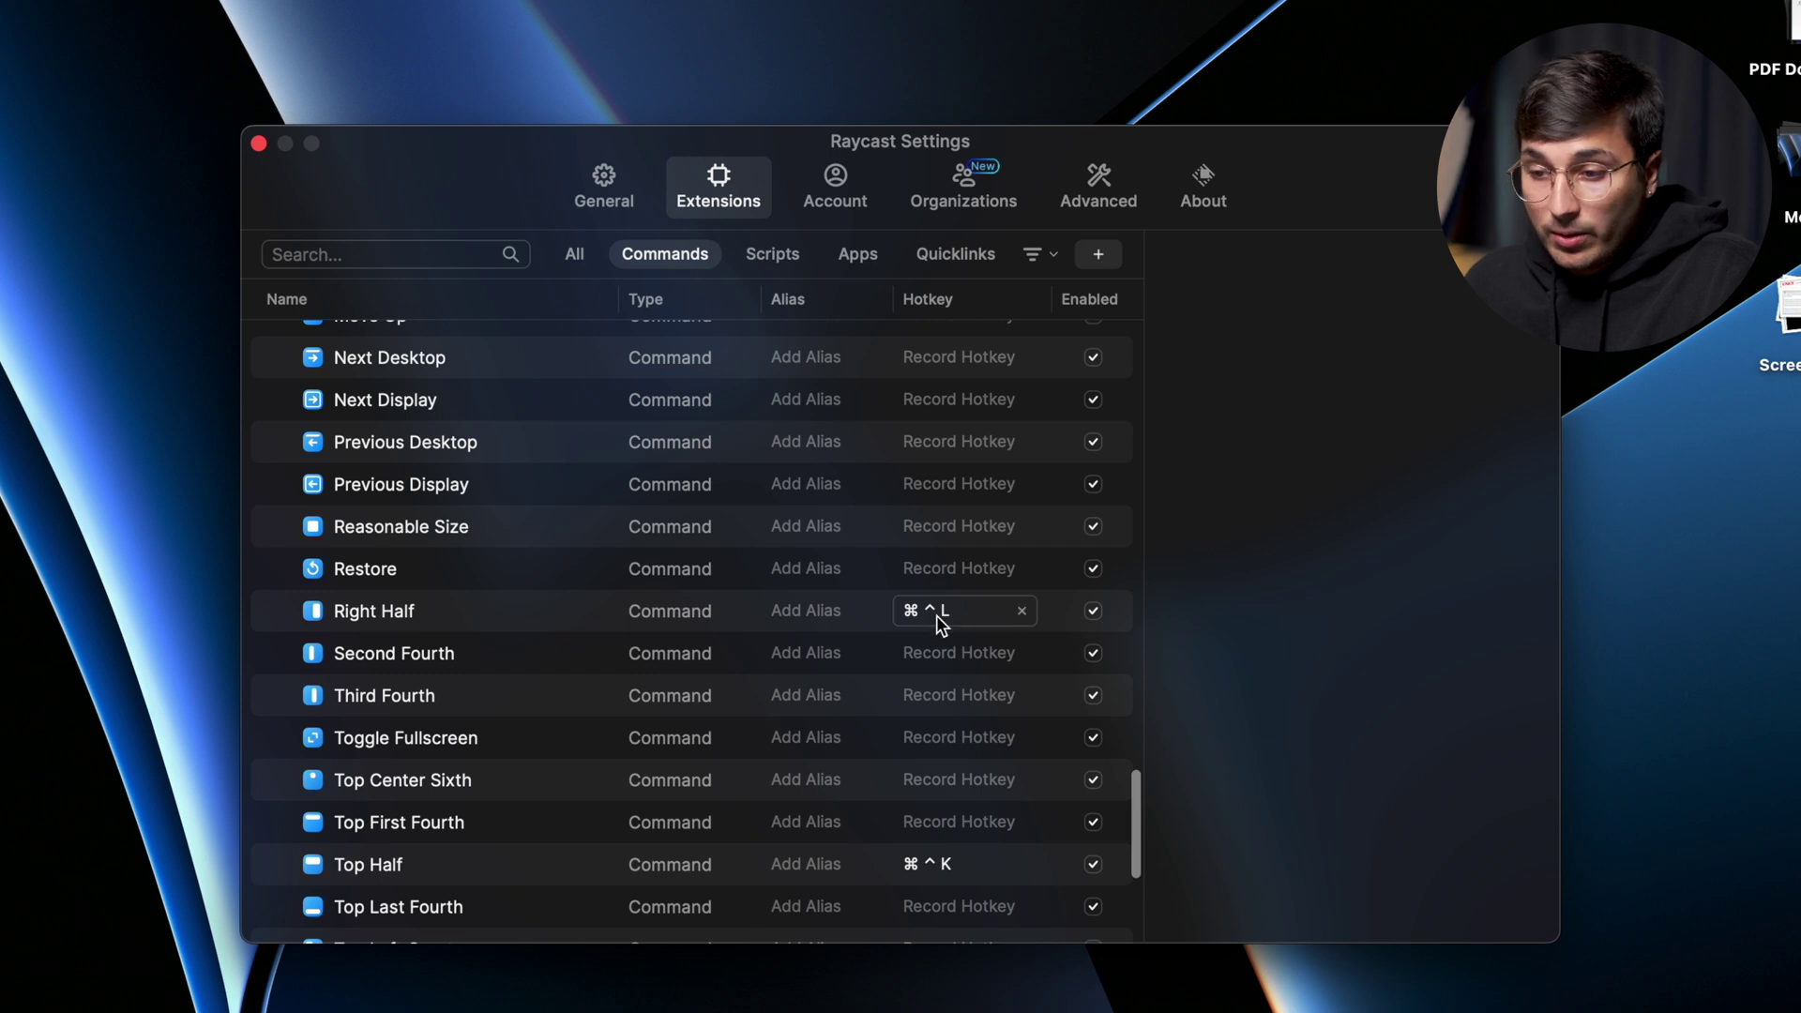
{"action": "scroll", "coordinate": [960, 615], "scroll_direction": "down", "scroll_amount": 2}
{"action": "scroll", "coordinate": [958, 623], "scroll_direction": "down", "scroll_amount": 1}
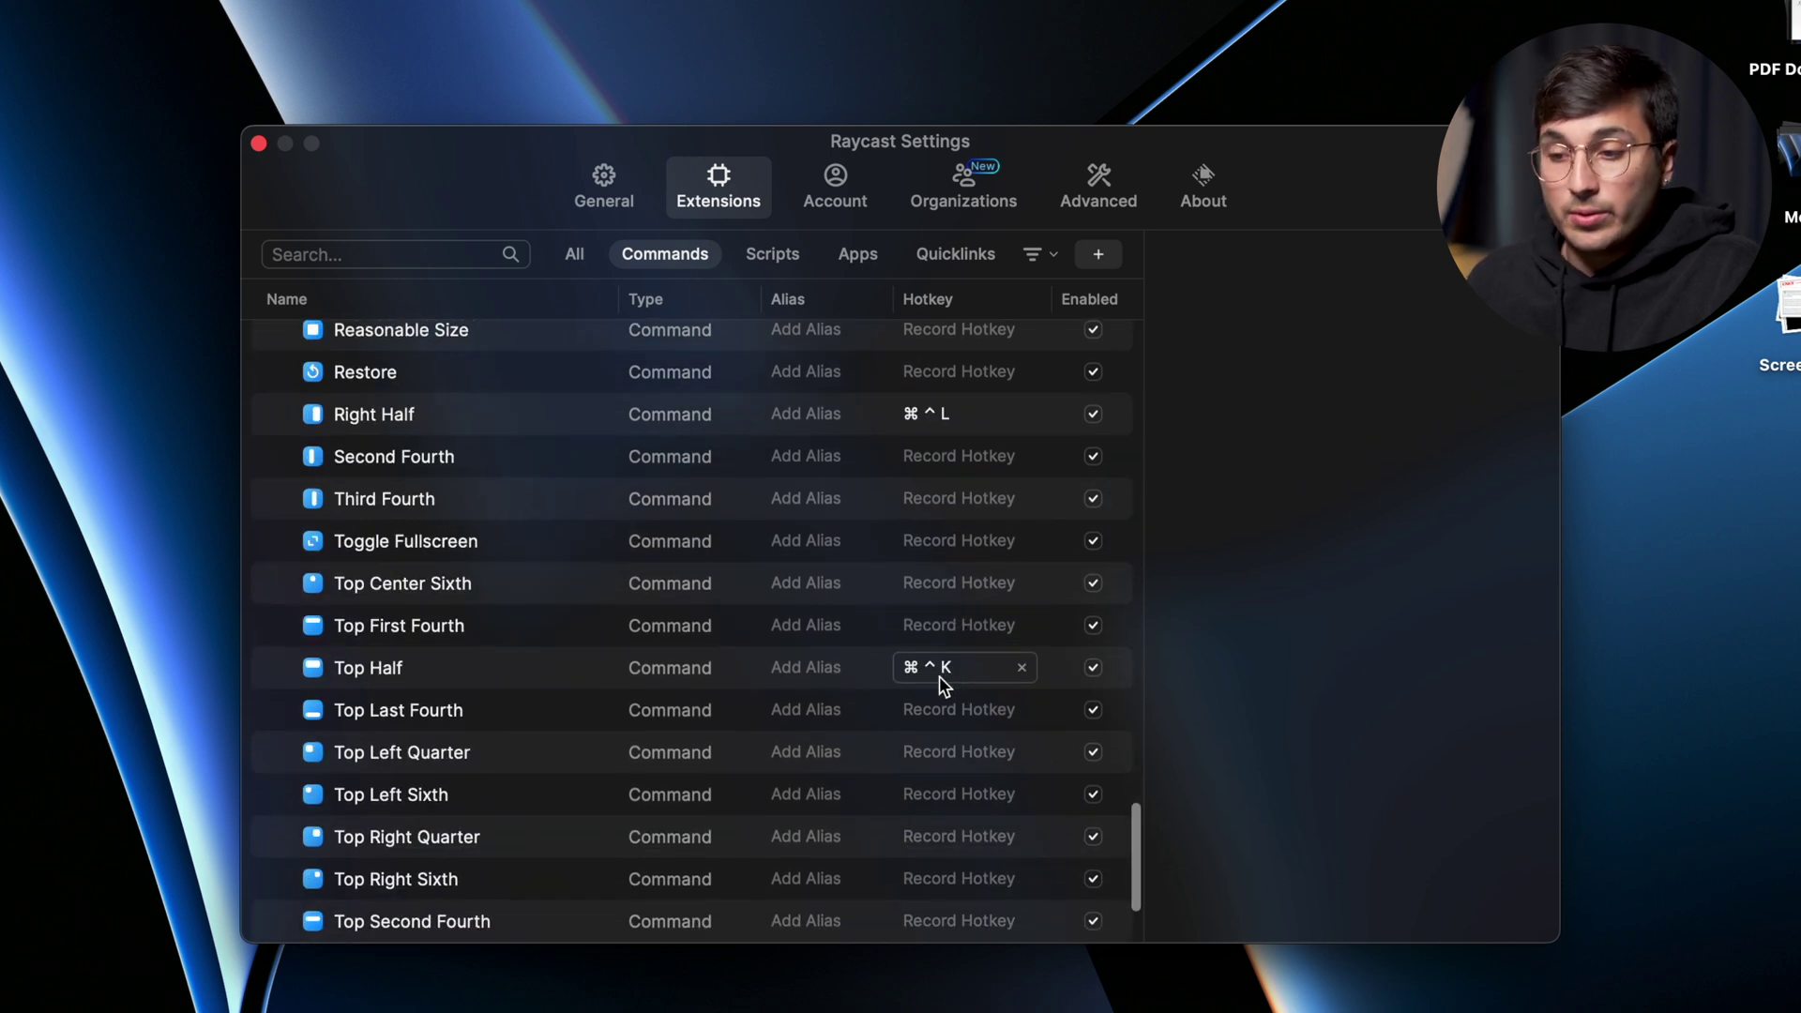
{"action": "scroll", "coordinate": [942, 673], "scroll_direction": "down", "scroll_amount": 1}
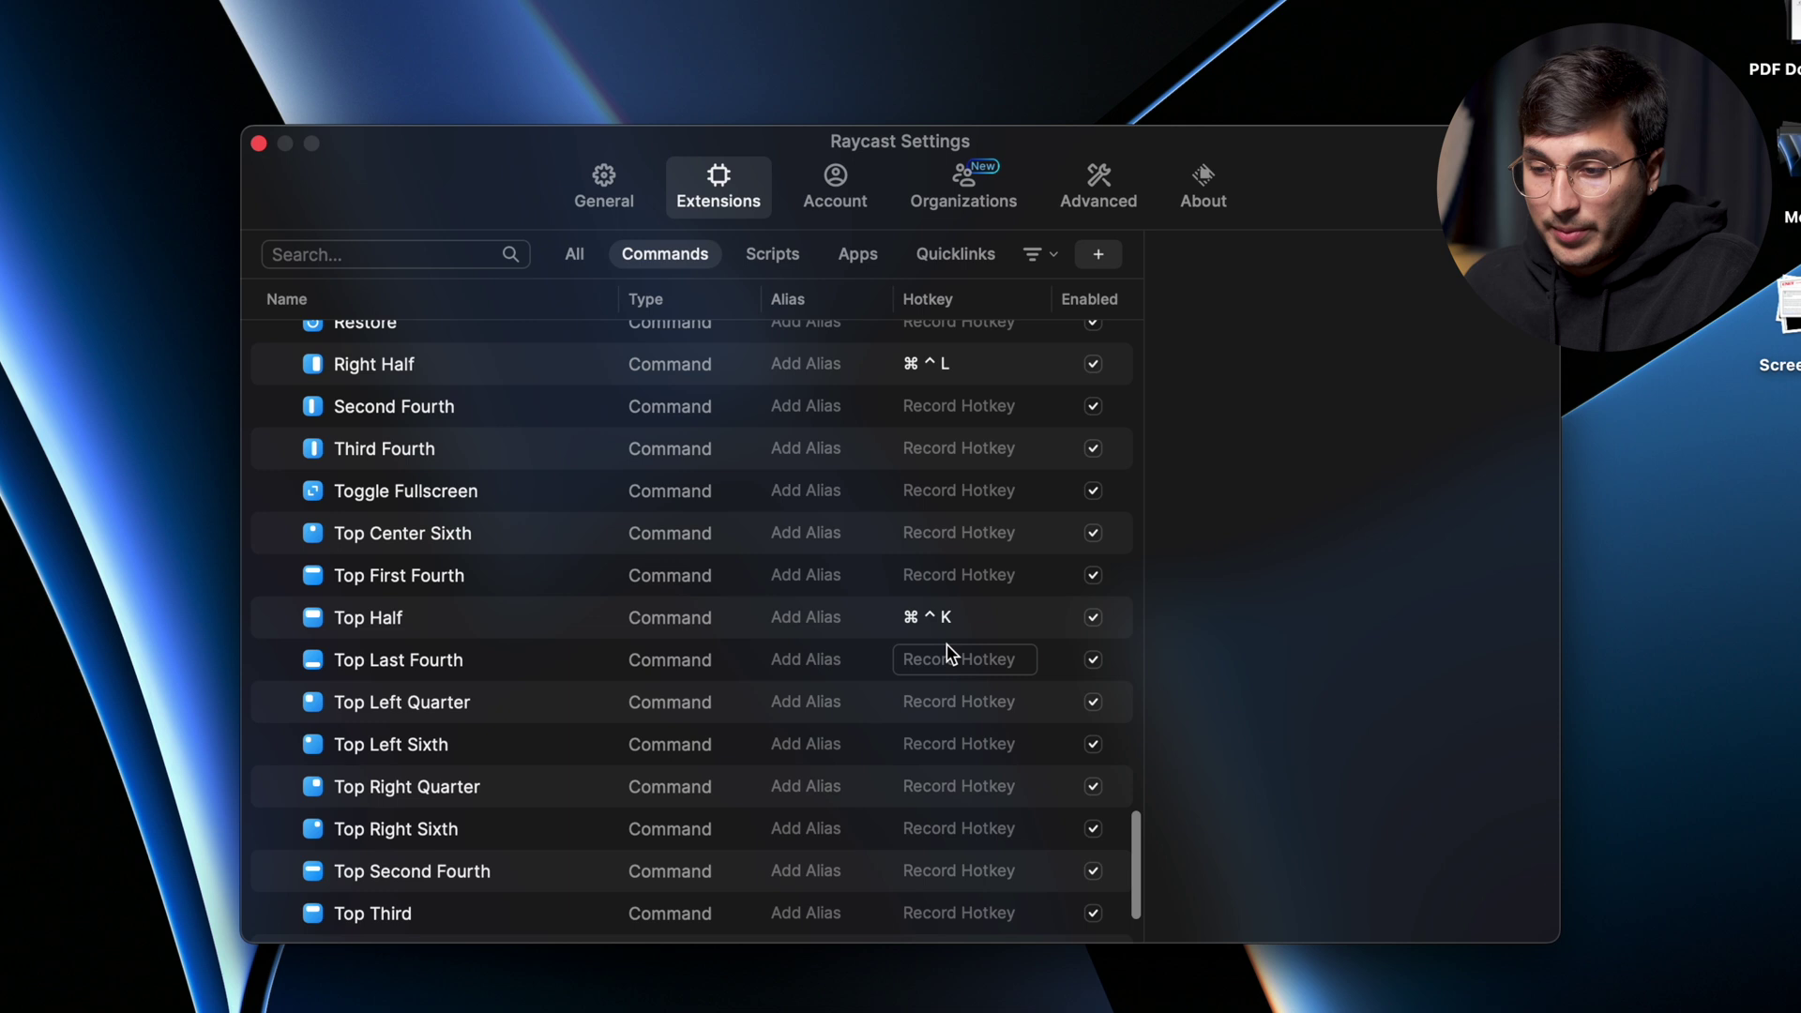
Close Raycast Settings and launch Google Chrome from the launcher.
{"action": "left_click", "coordinate": [259, 143]}
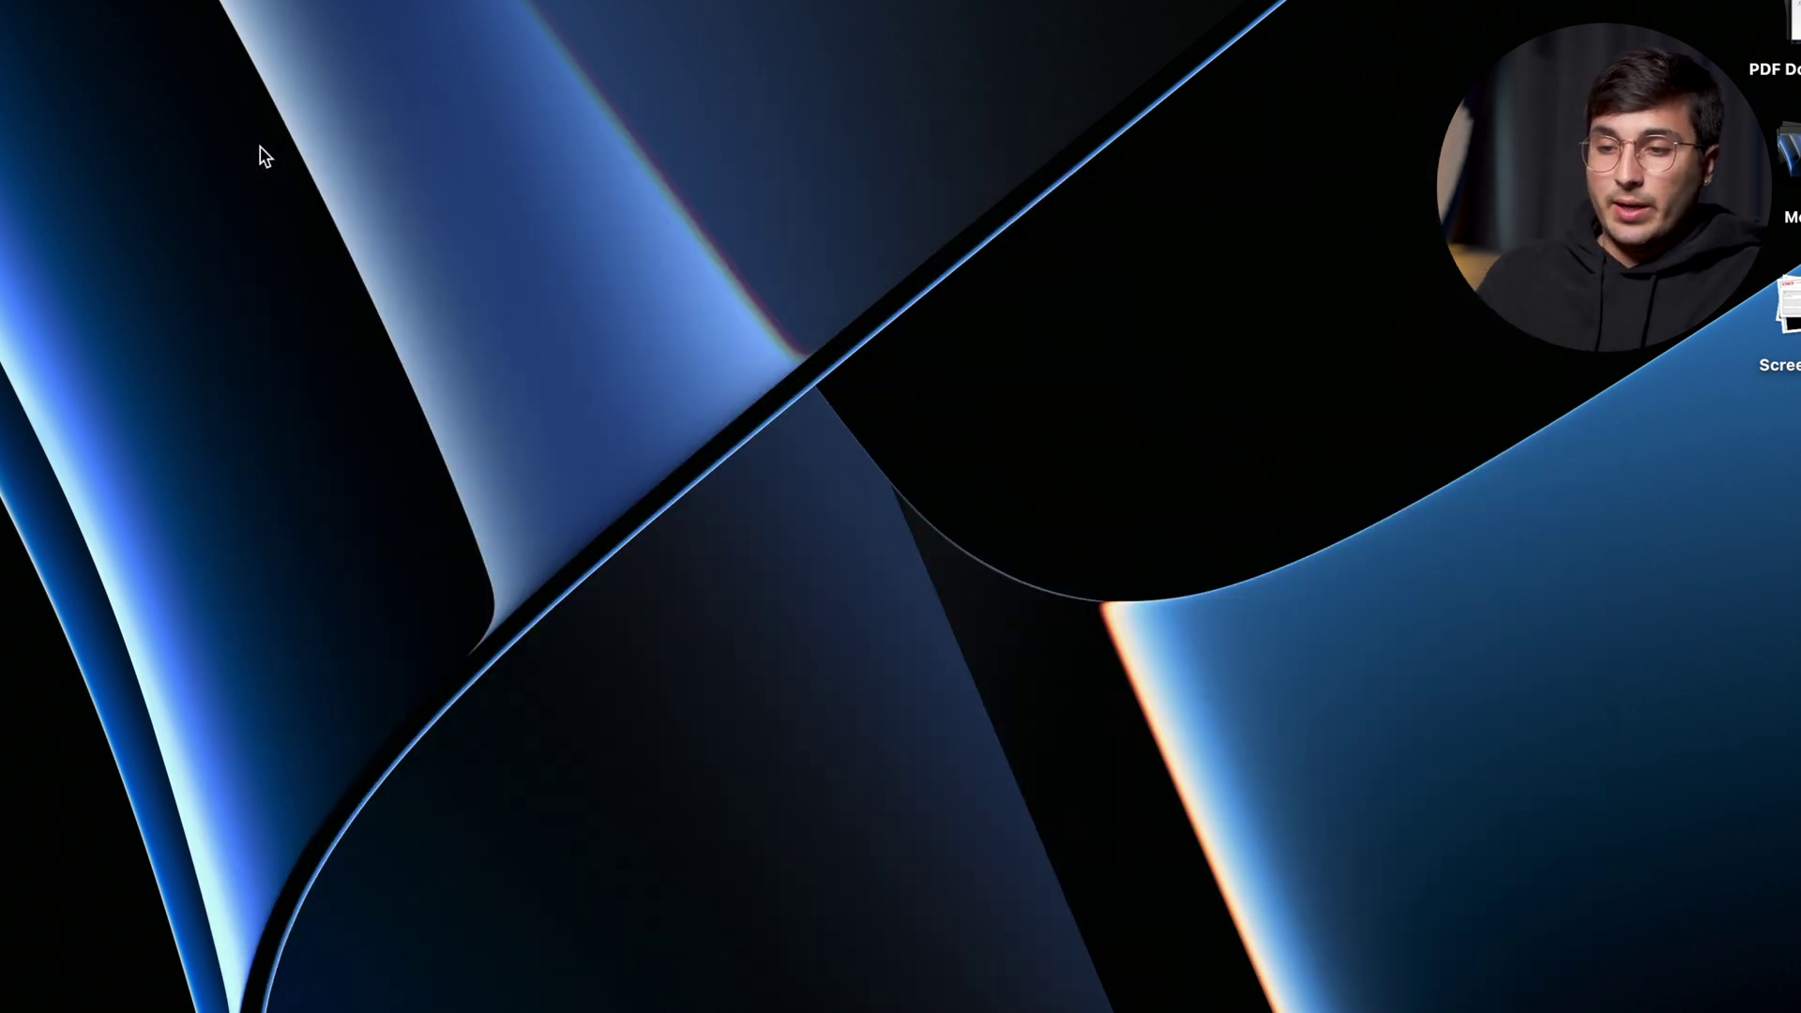
{"action": "key", "text": "alt+space"}
{"action": "type", "text": "chrome"}
{"action": "key", "text": "Return"}
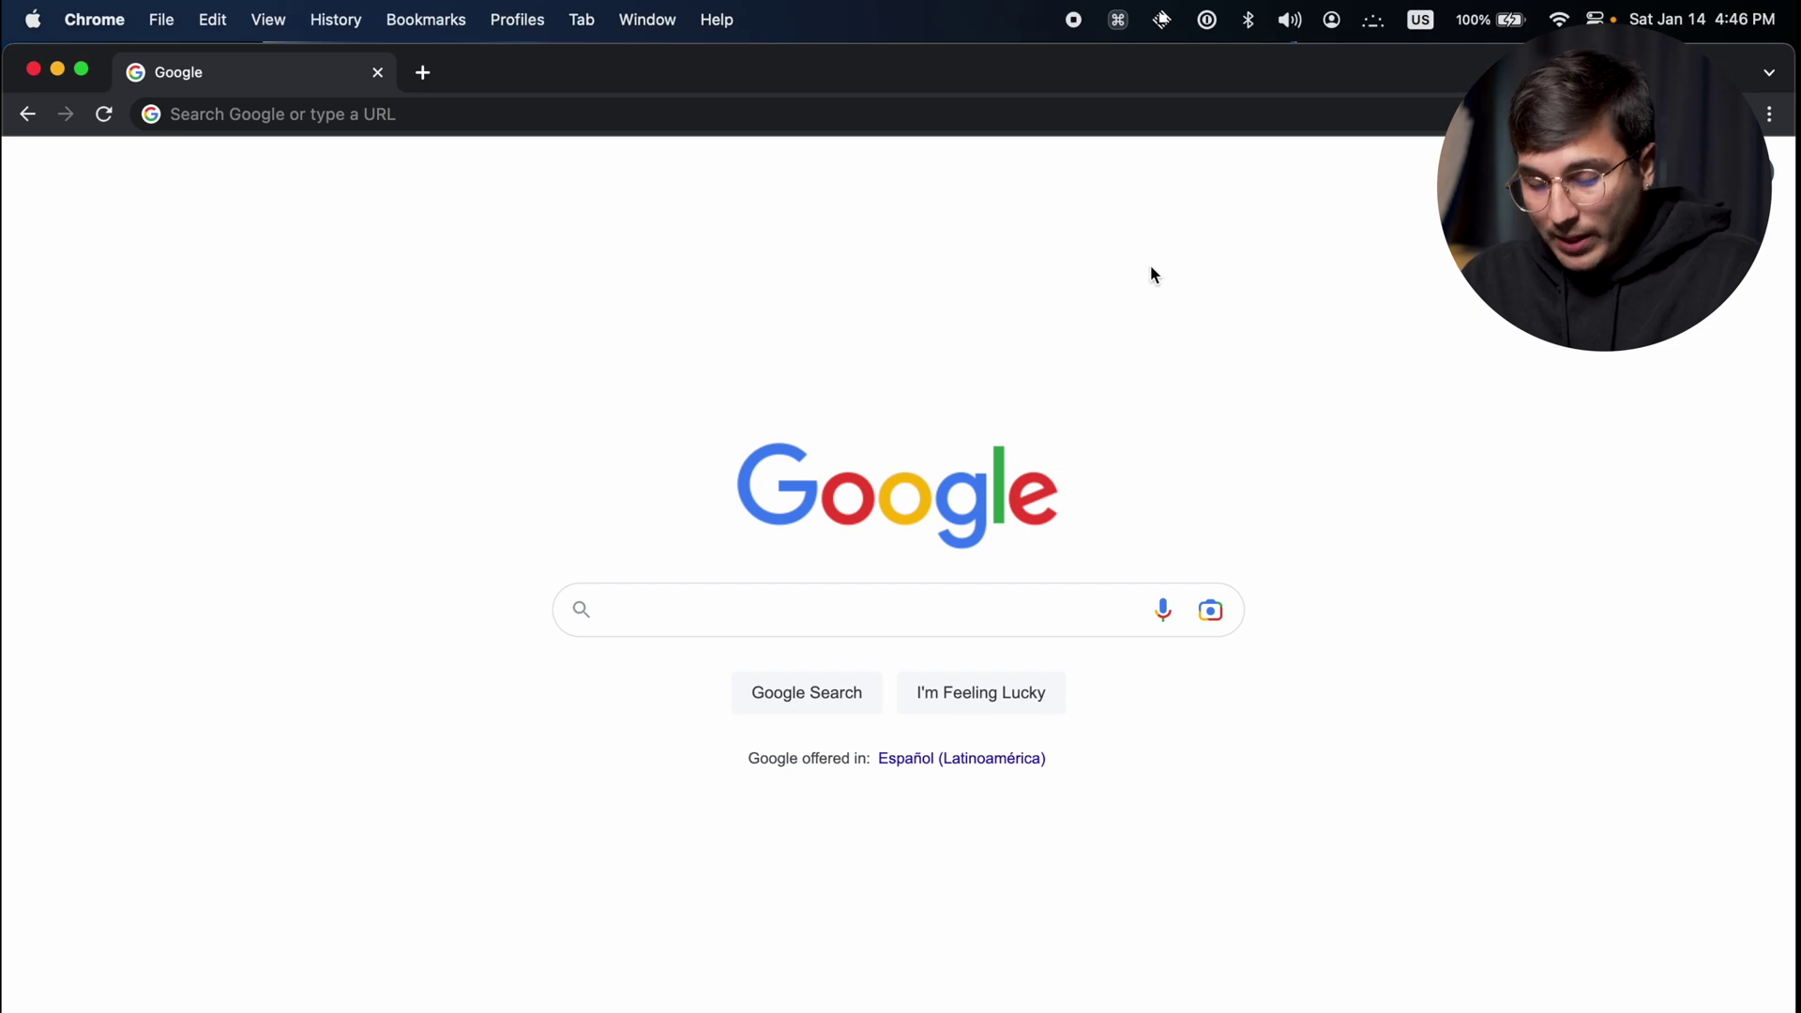
Snap Chrome to the left, right, top and bottom halves, then maximize it.
{"action": "key", "text": "ctrl+alt+Left"}
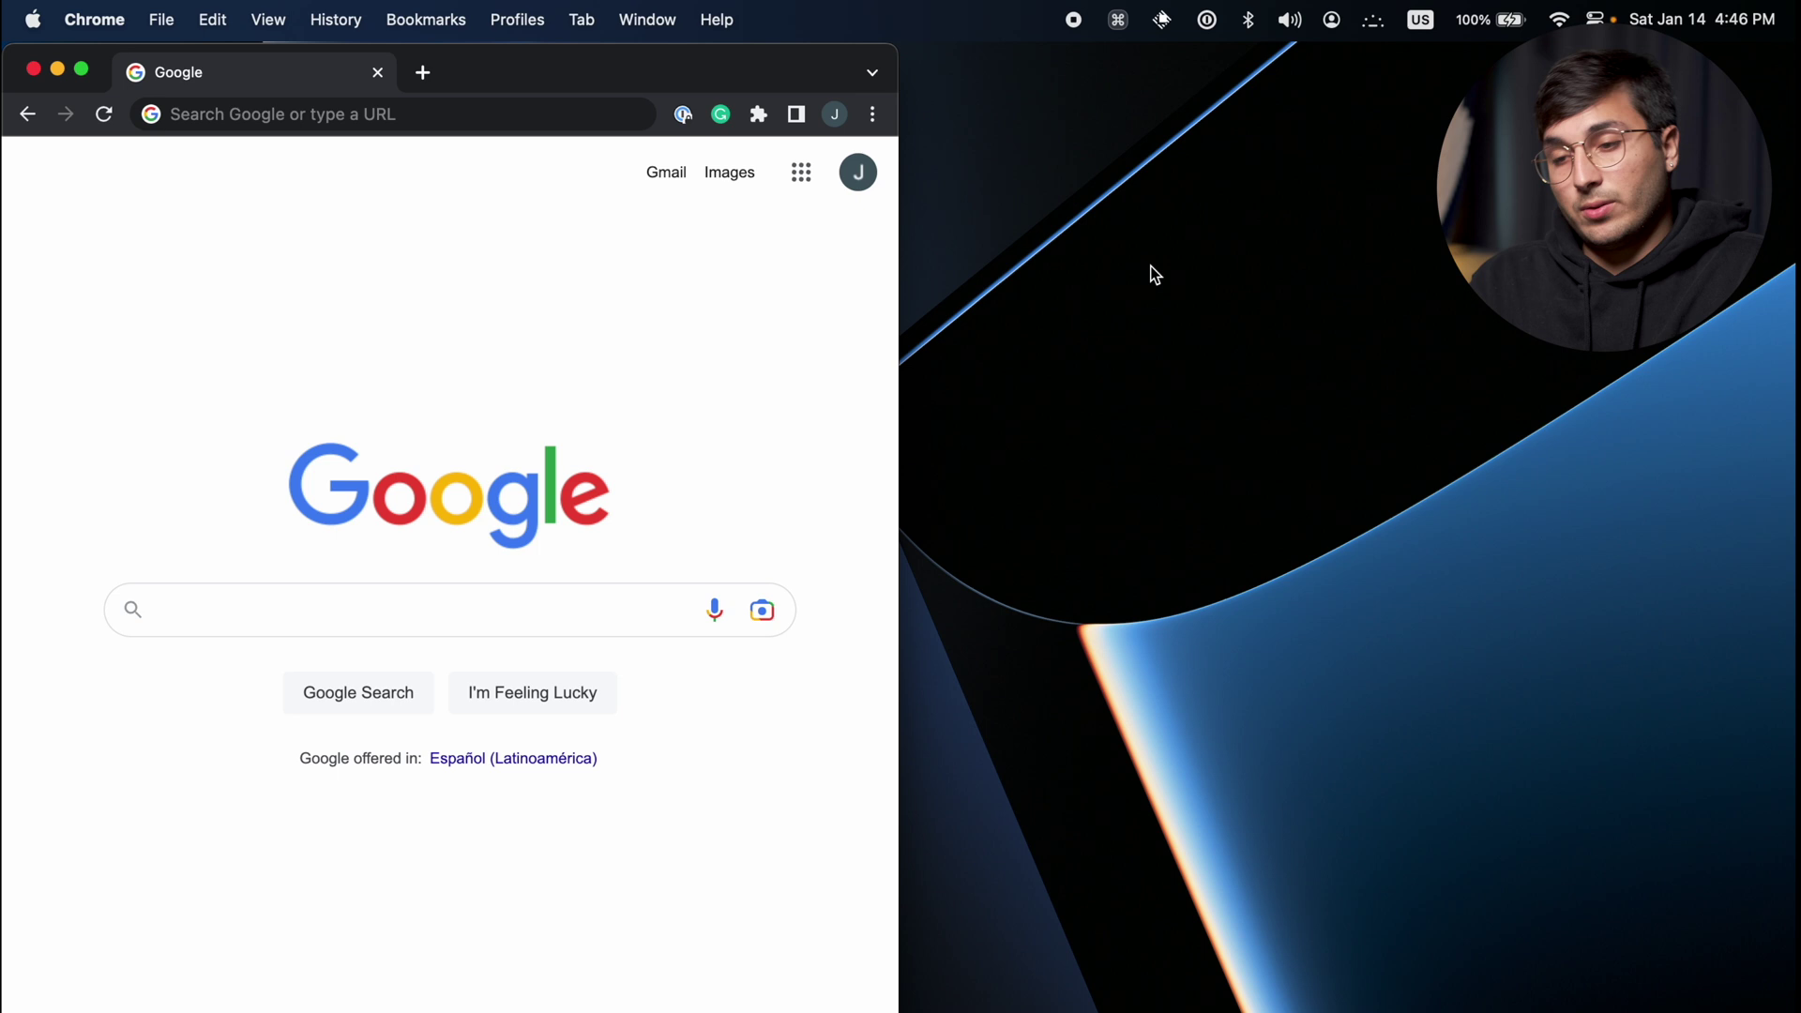
{"action": "key", "text": "ctrl+alt+Right"}
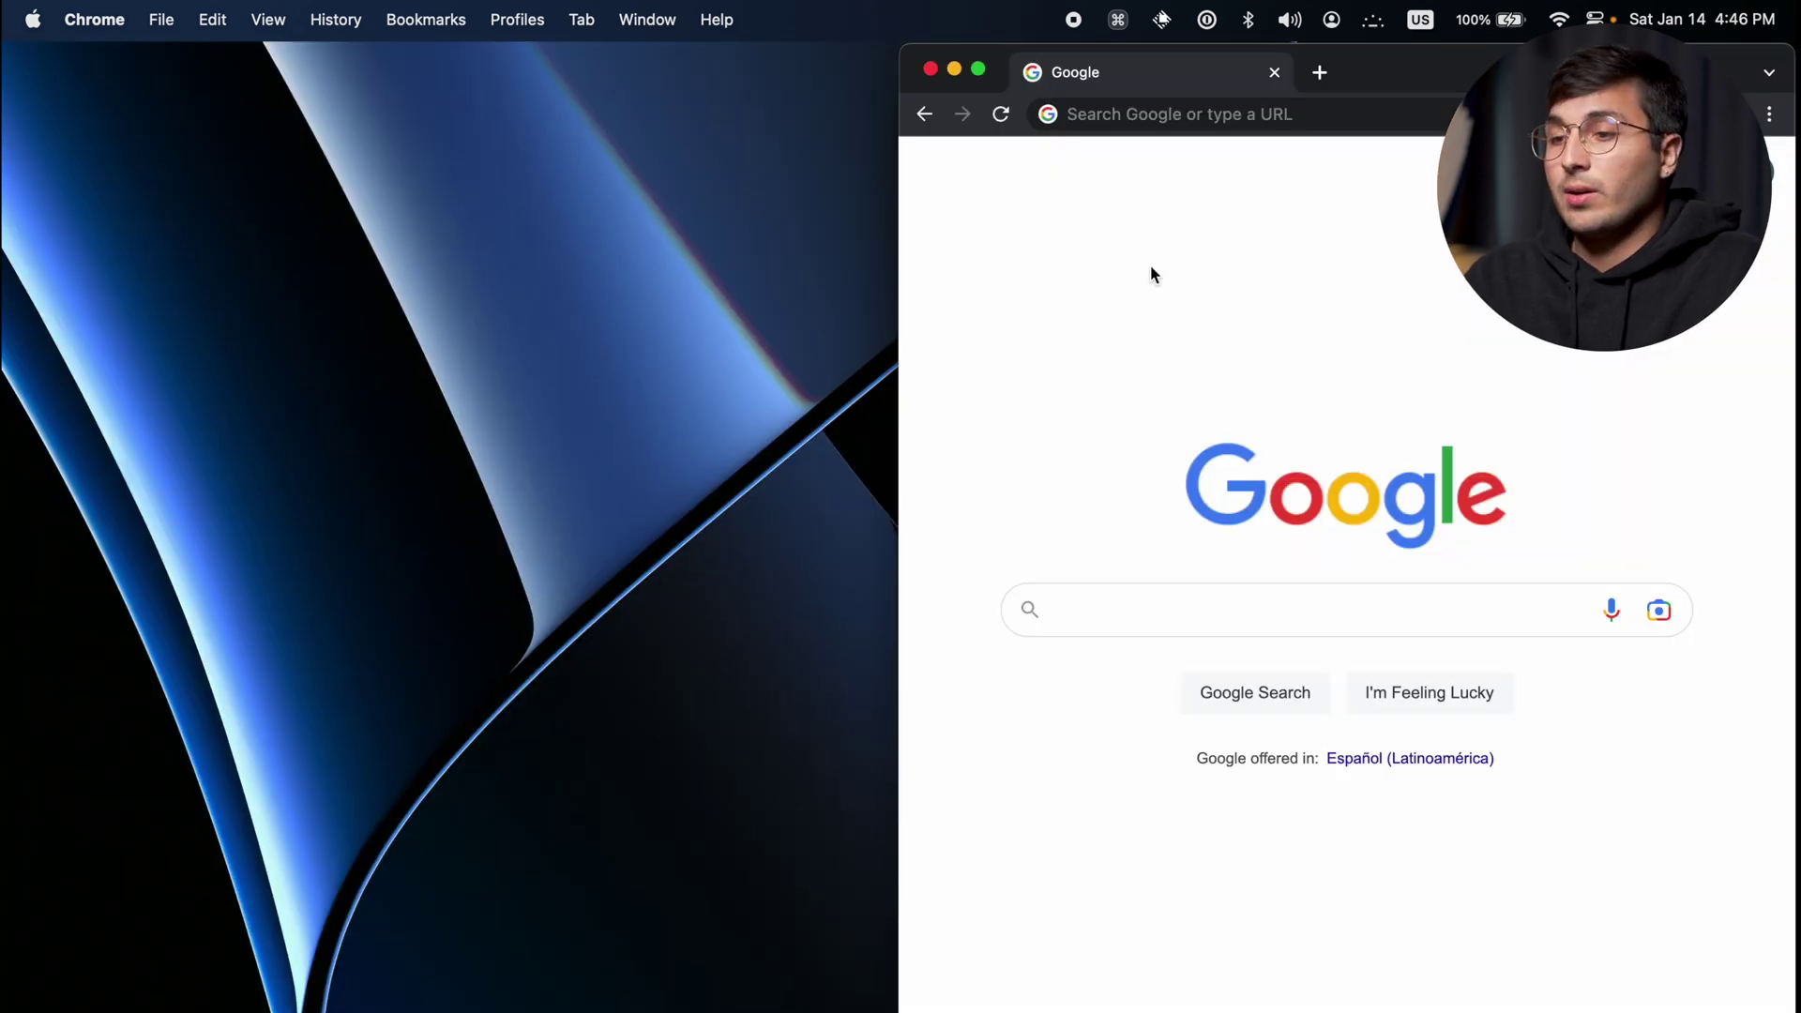
{"action": "key", "text": "ctrl+alt+Up"}
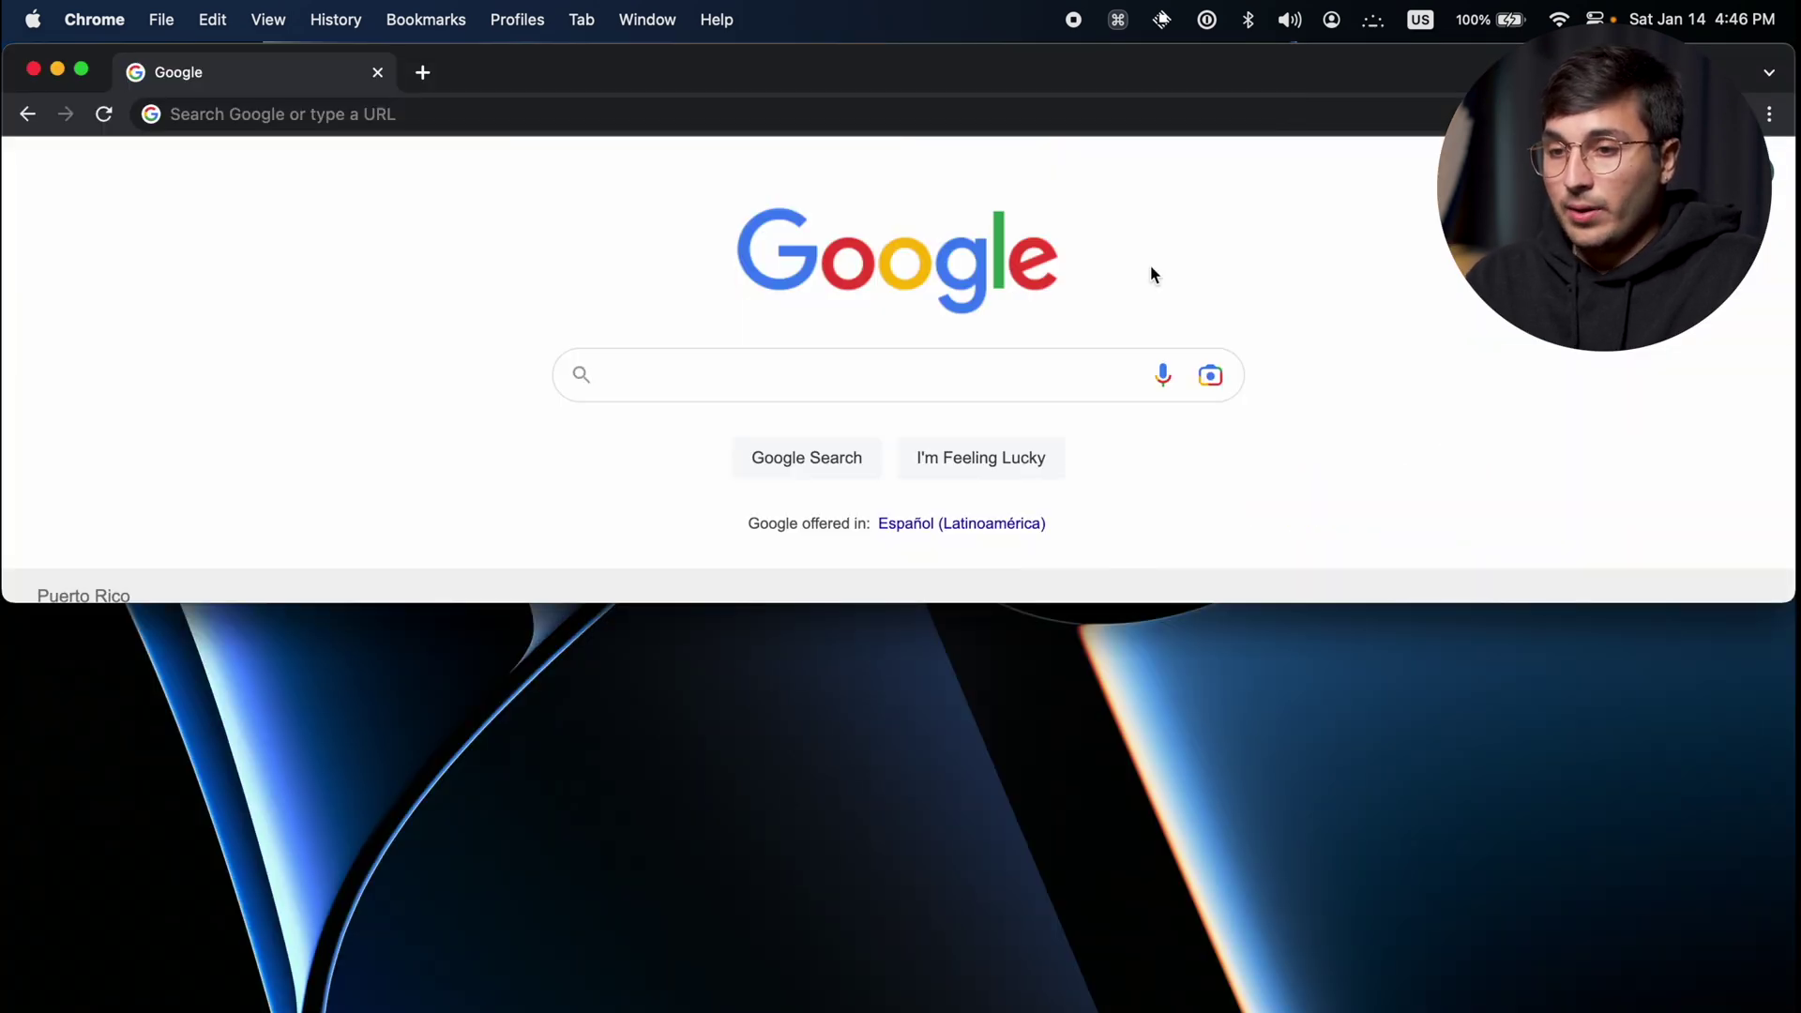
{"action": "key", "text": "ctrl+alt+Down"}
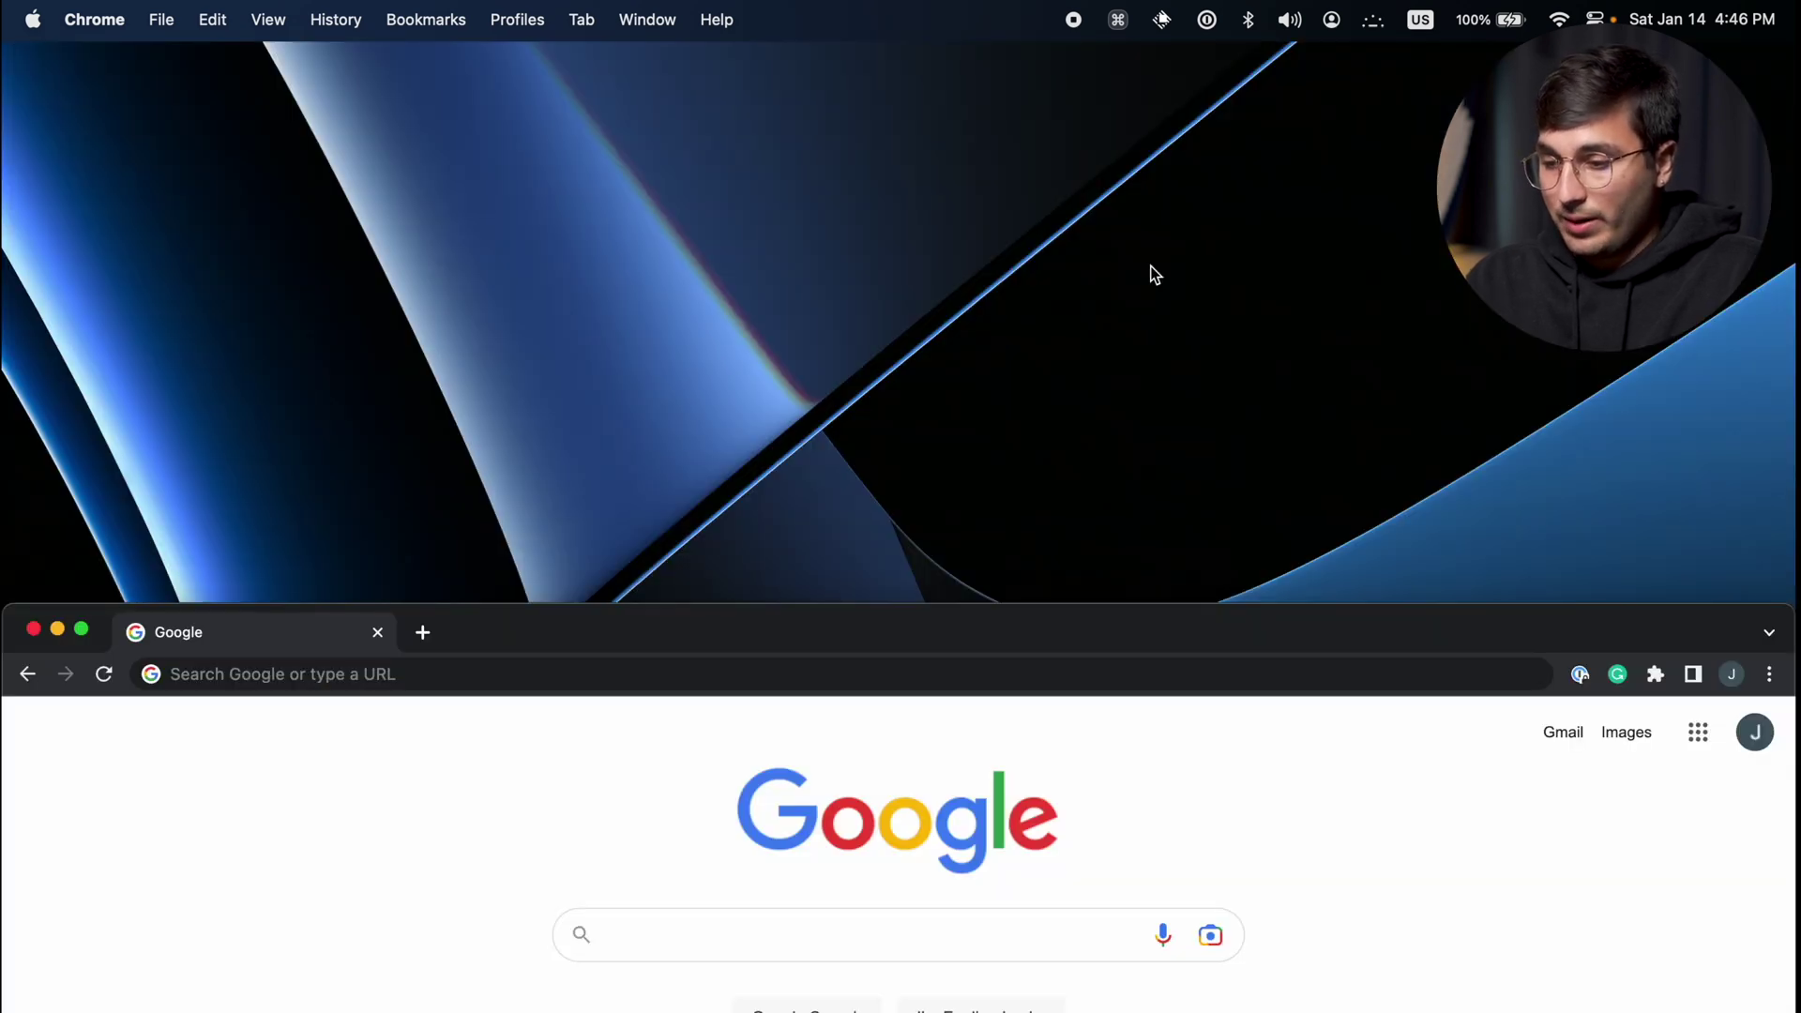
{"action": "key", "text": "ctrl+alt+Return"}
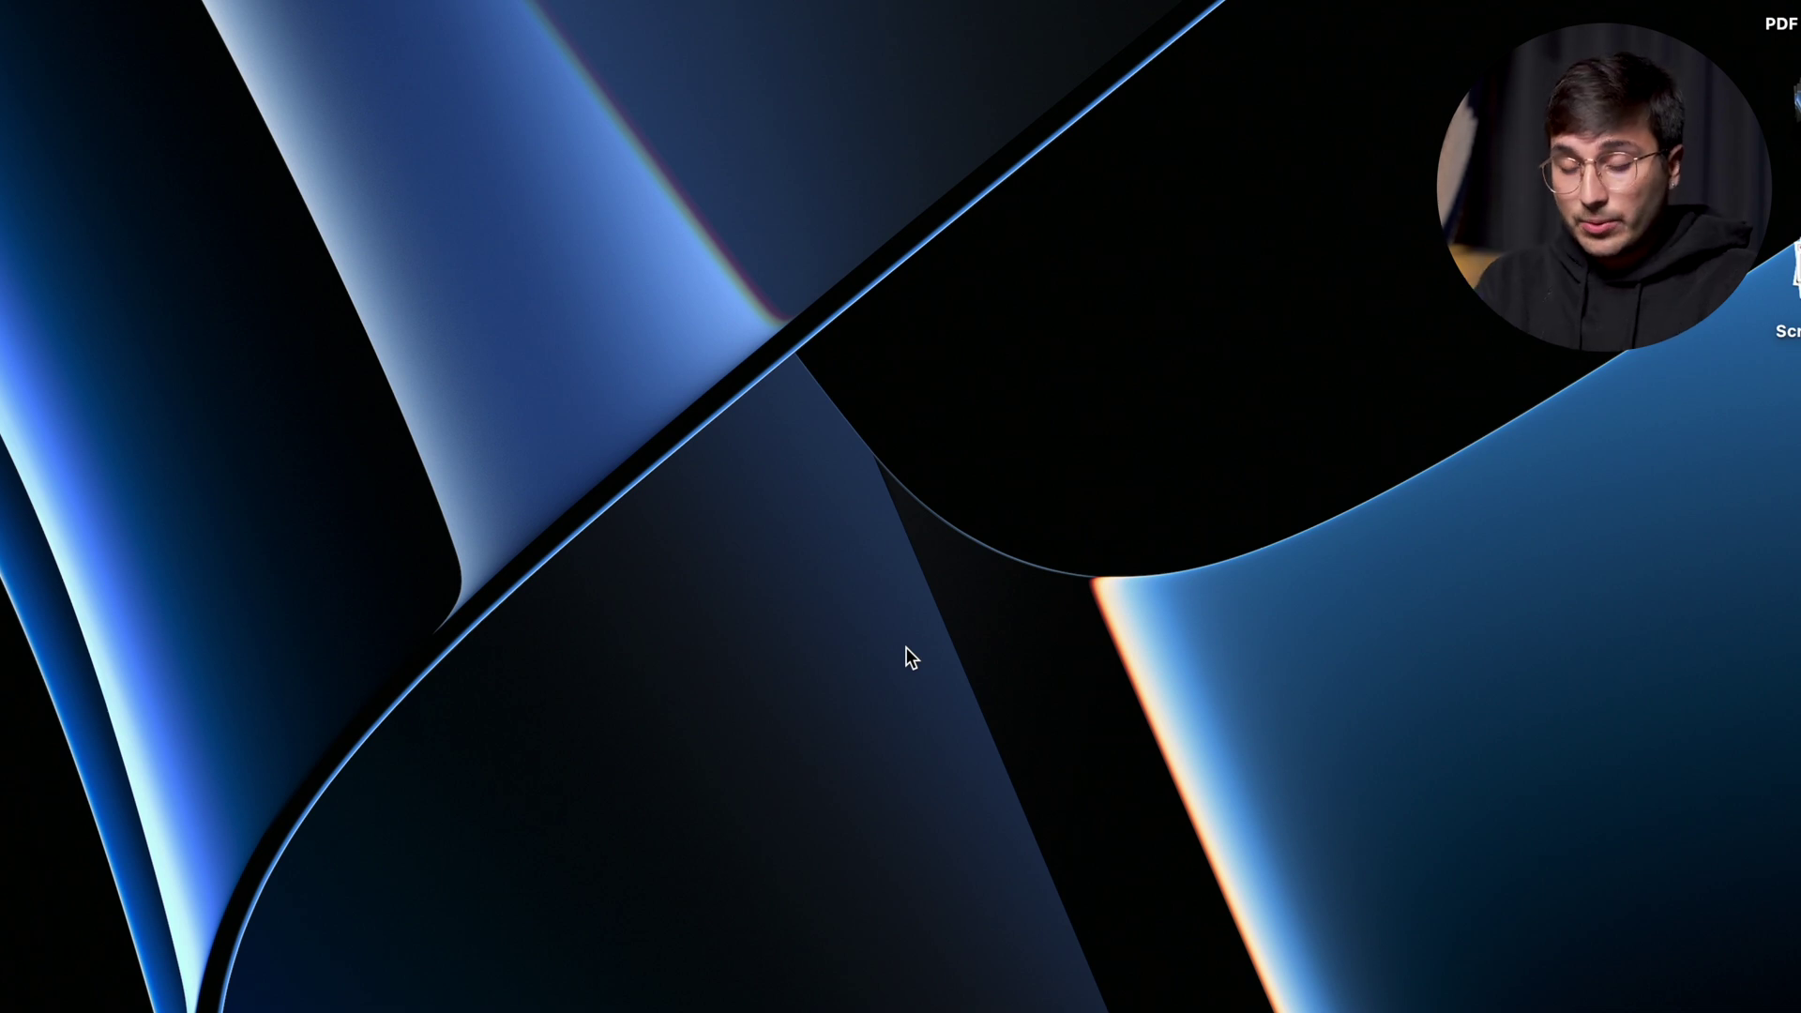
Show Caps Lock mapped to Control in the Apple Internal Keyboard's Modifier Keys settings.
{"action": "key", "text": "super+space"}
{"action": "type", "text": "ke"}
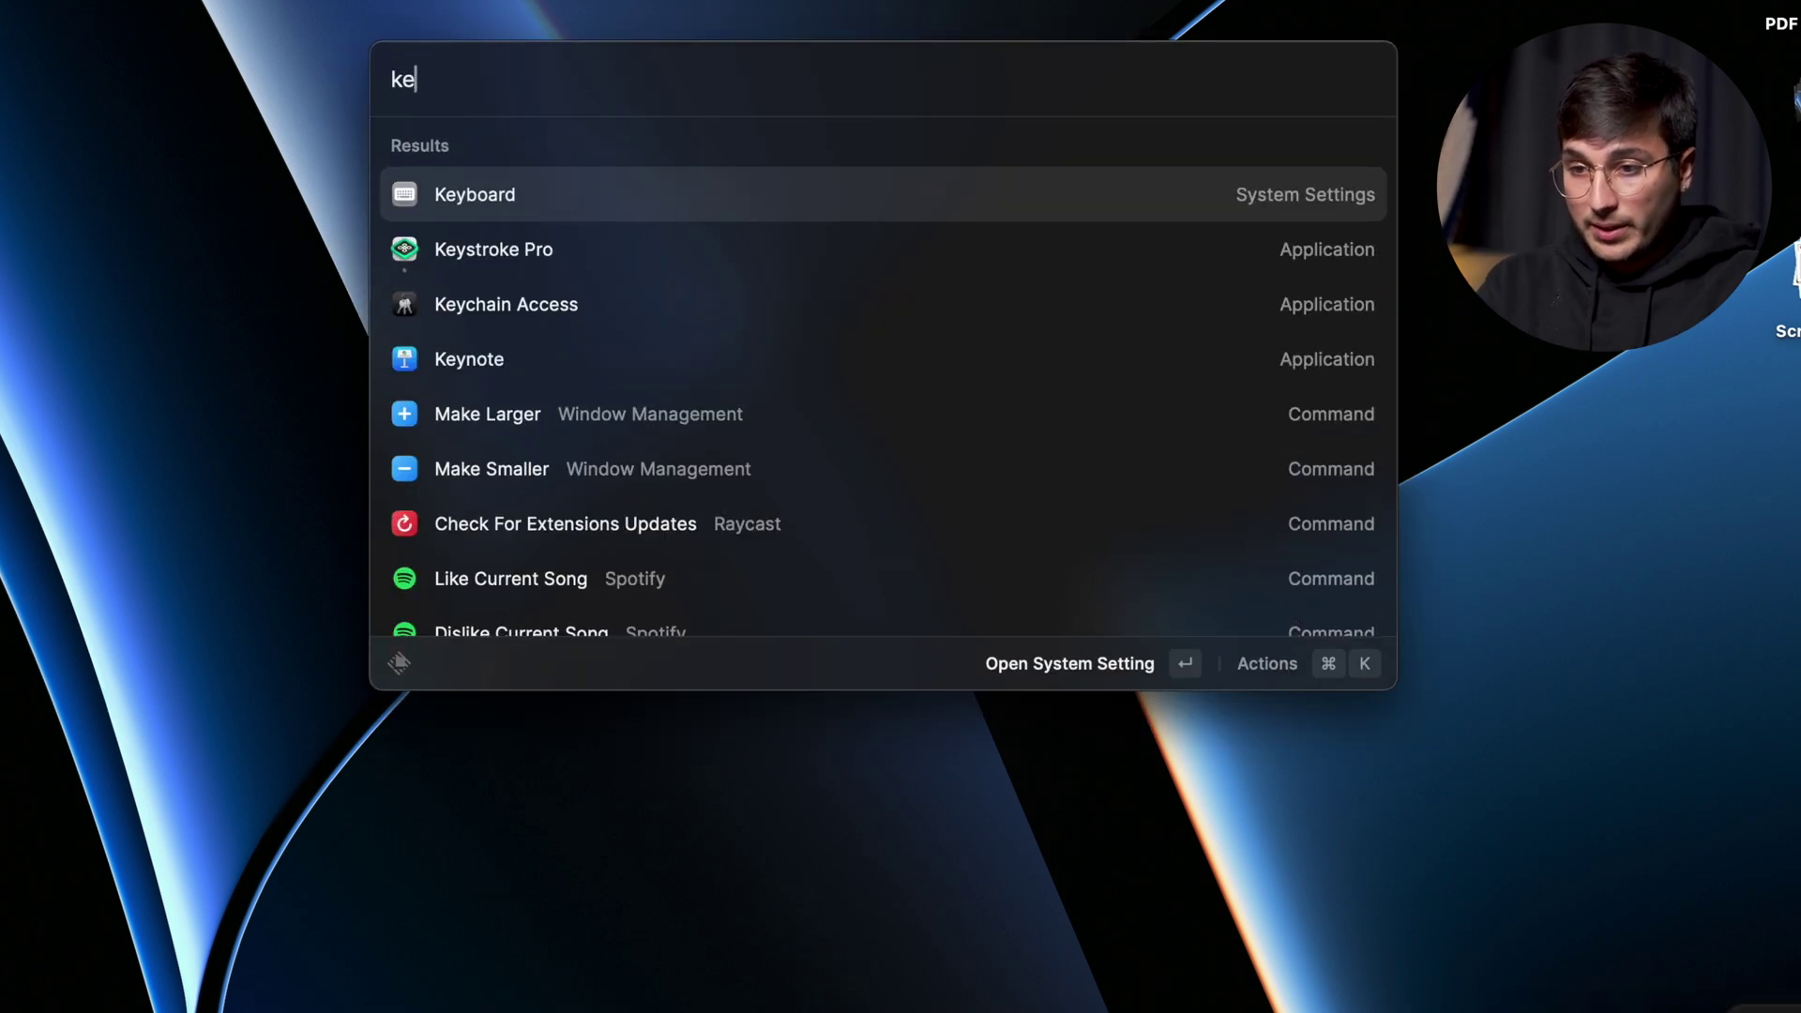
{"action": "type", "text": "ybo"}
{"action": "key", "text": "Return"}
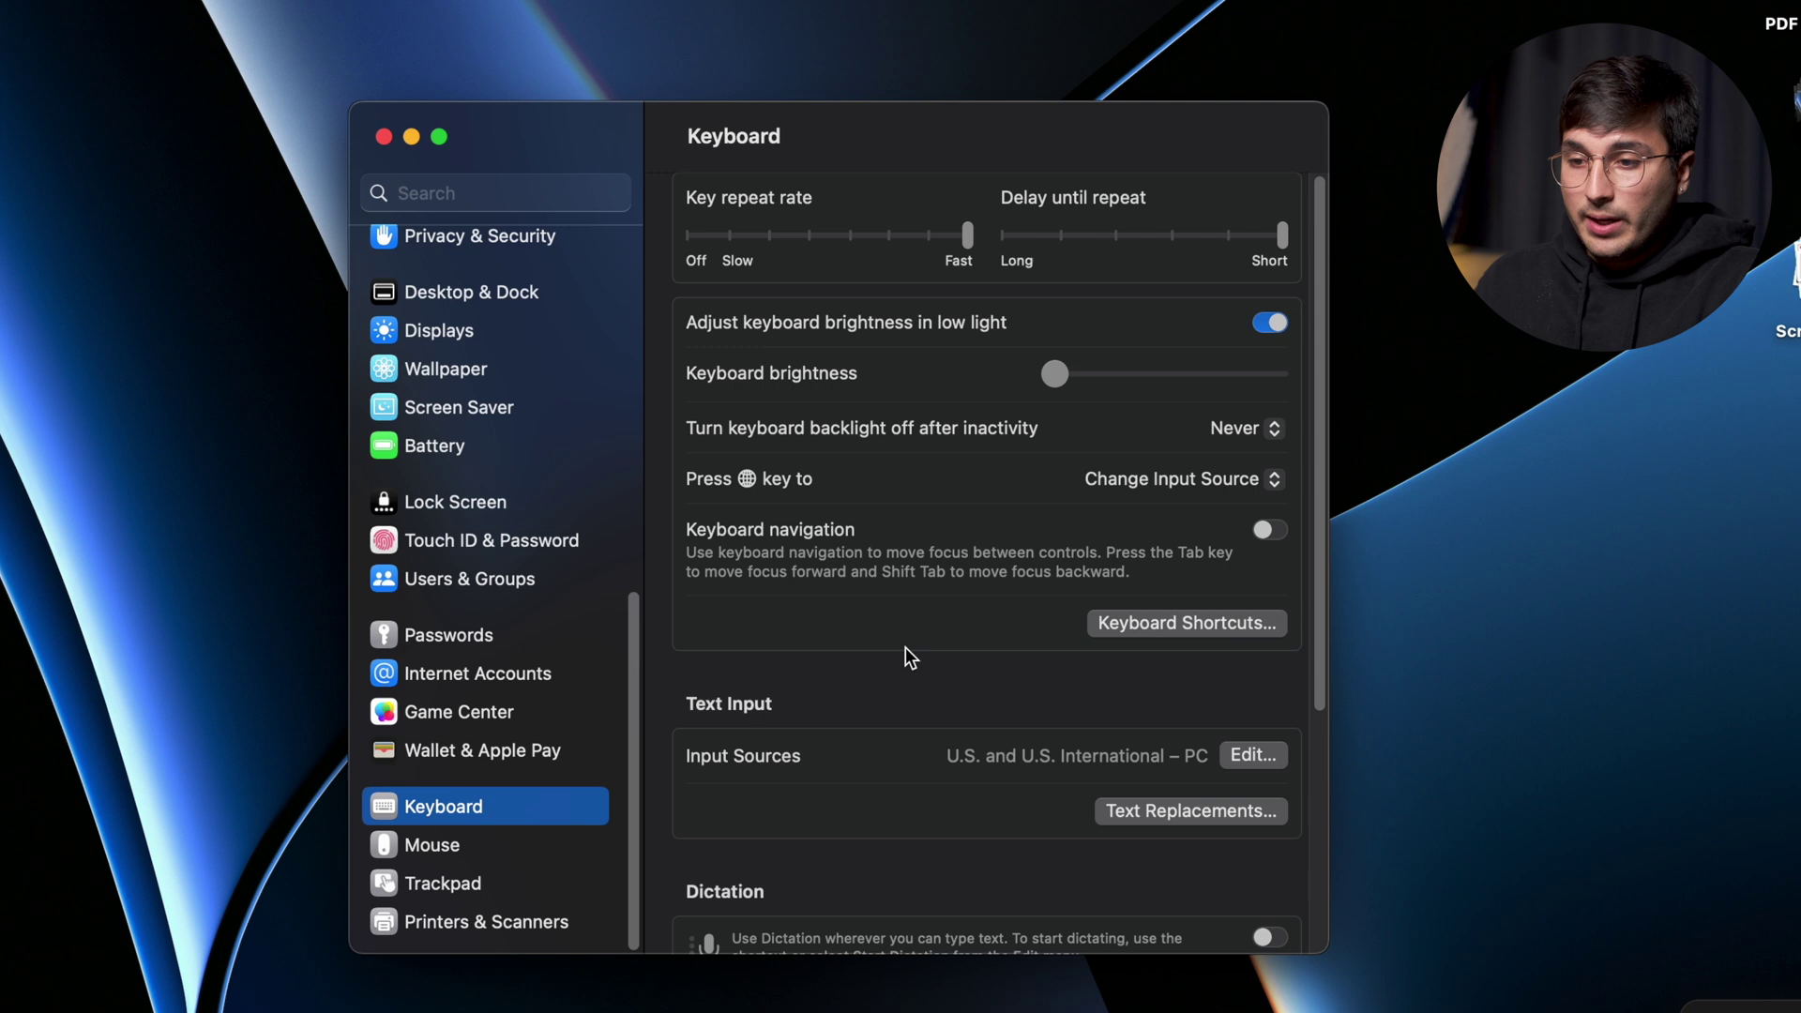
{"action": "left_click", "coordinate": [1159, 622]}
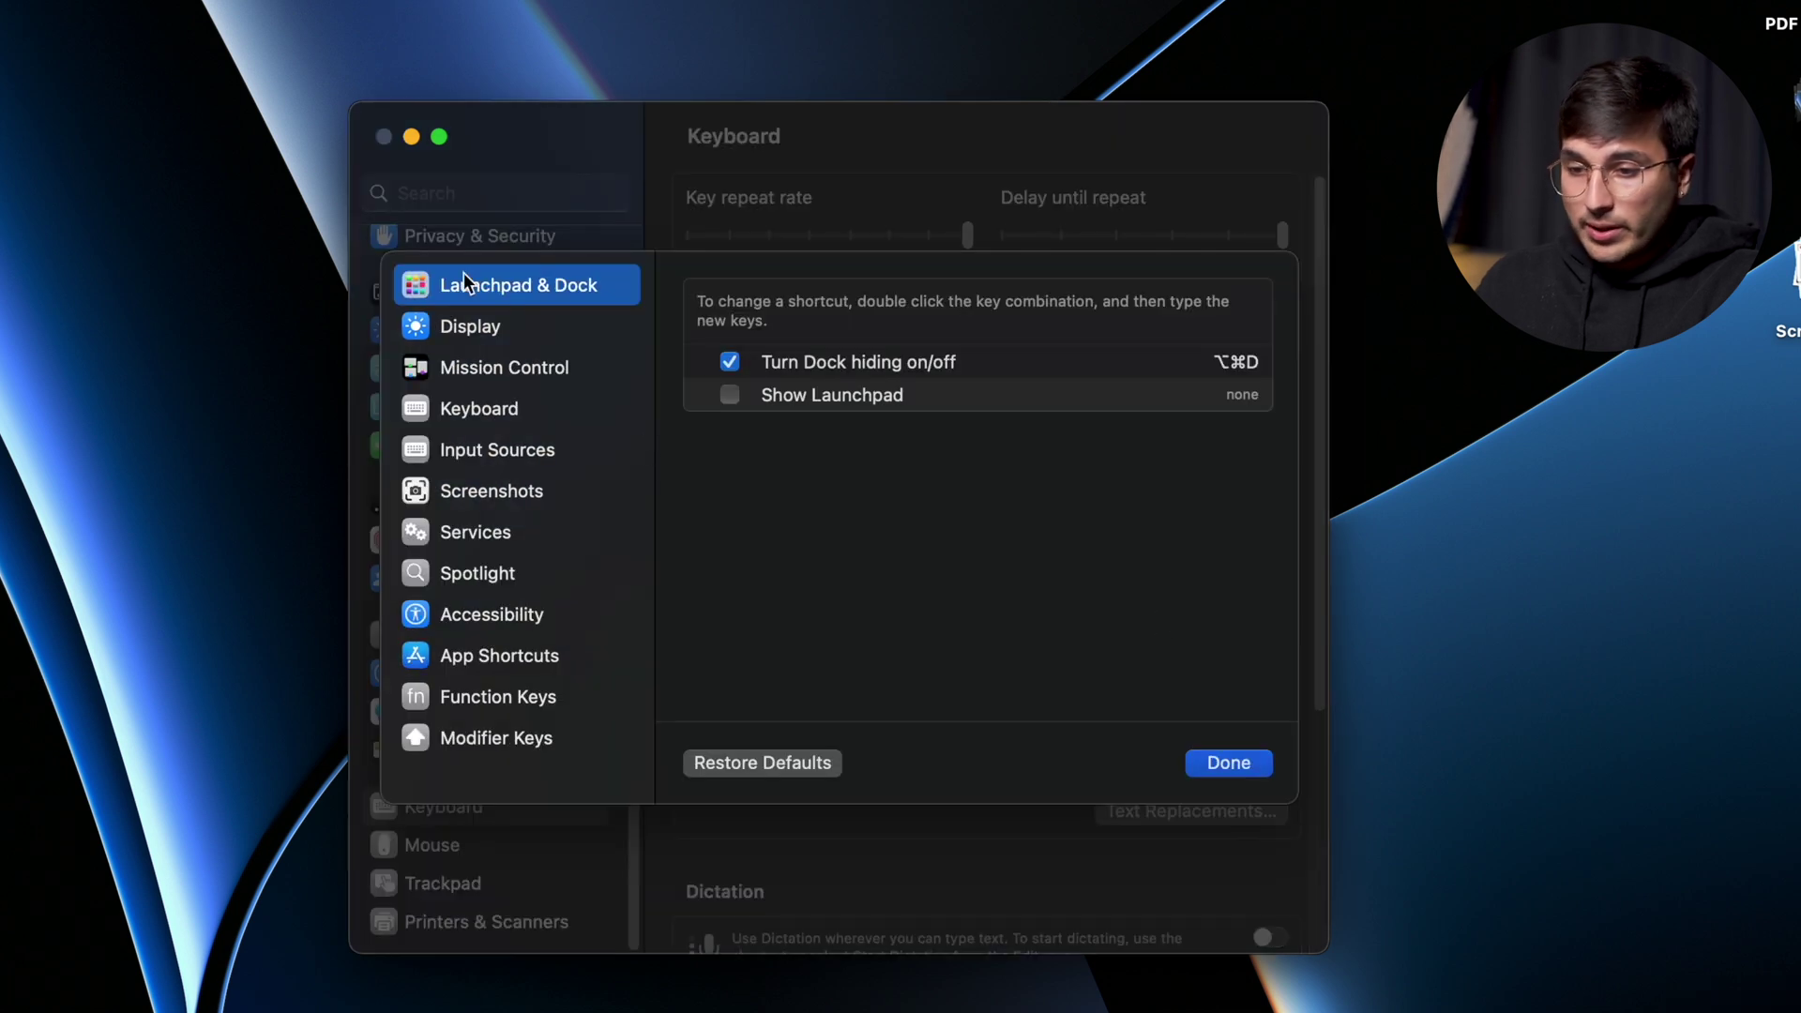
{"action": "left_click", "coordinate": [478, 750]}
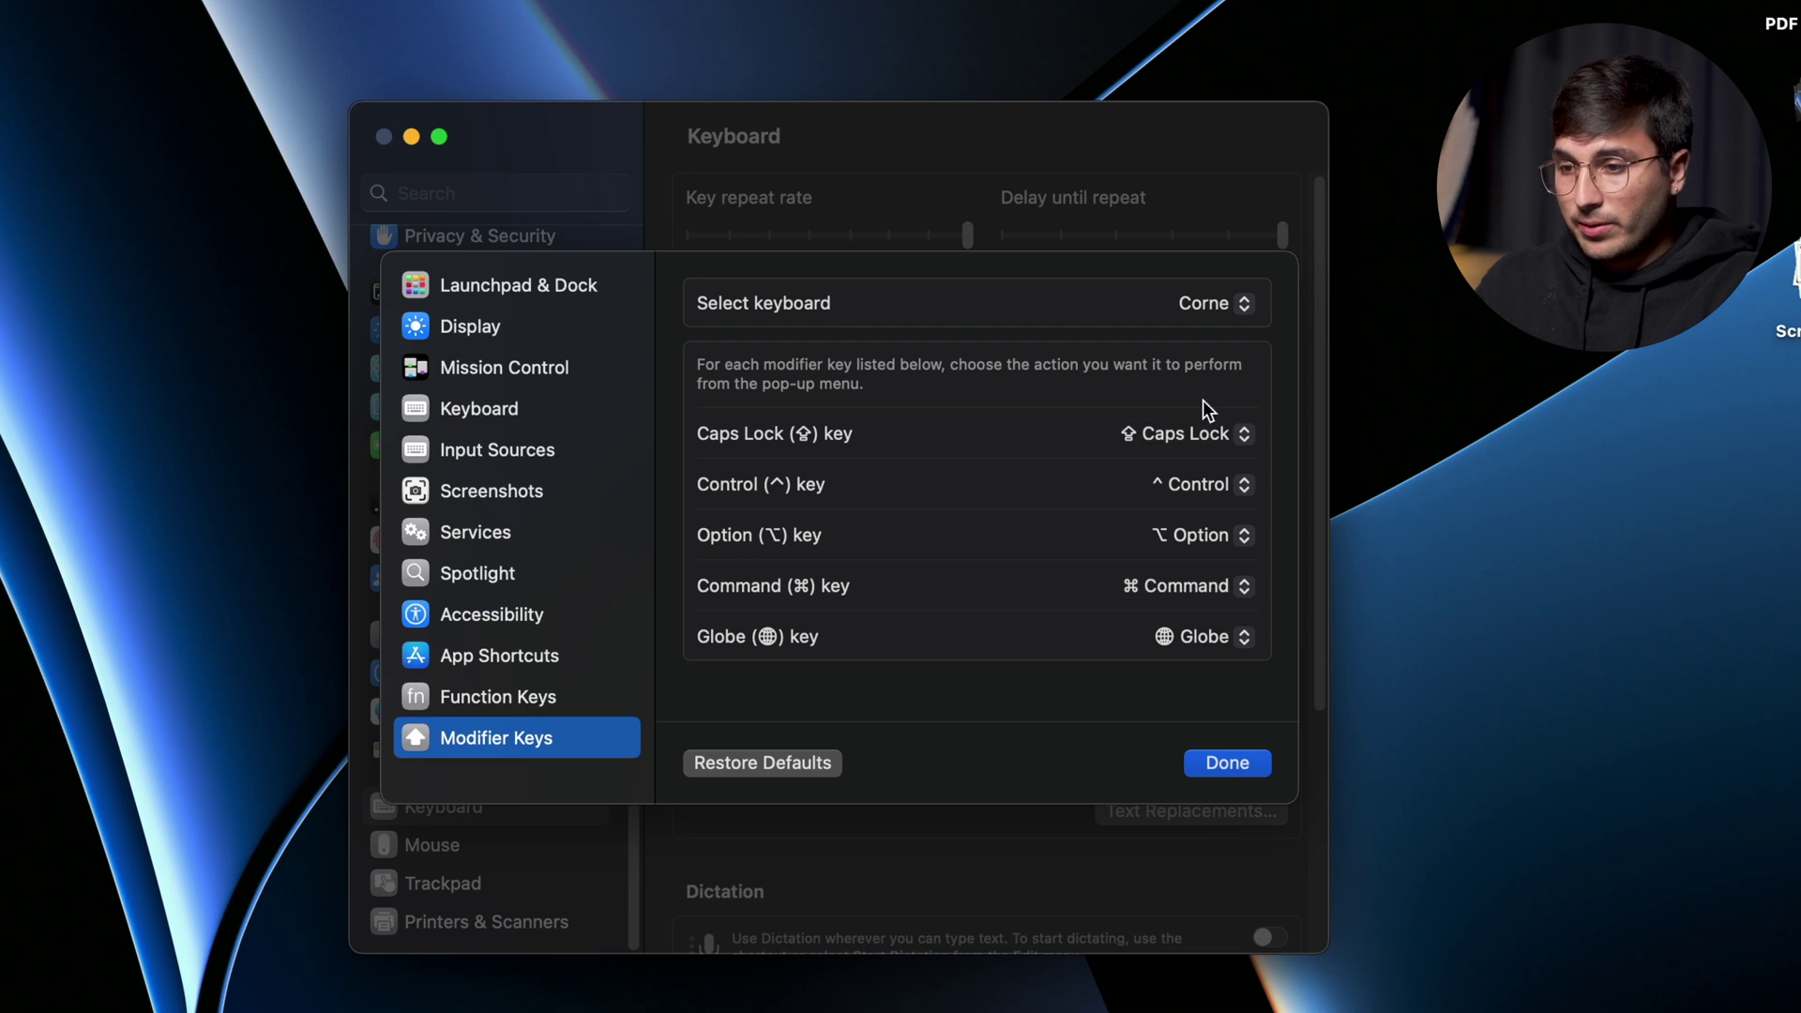
{"action": "left_click", "coordinate": [1205, 304]}
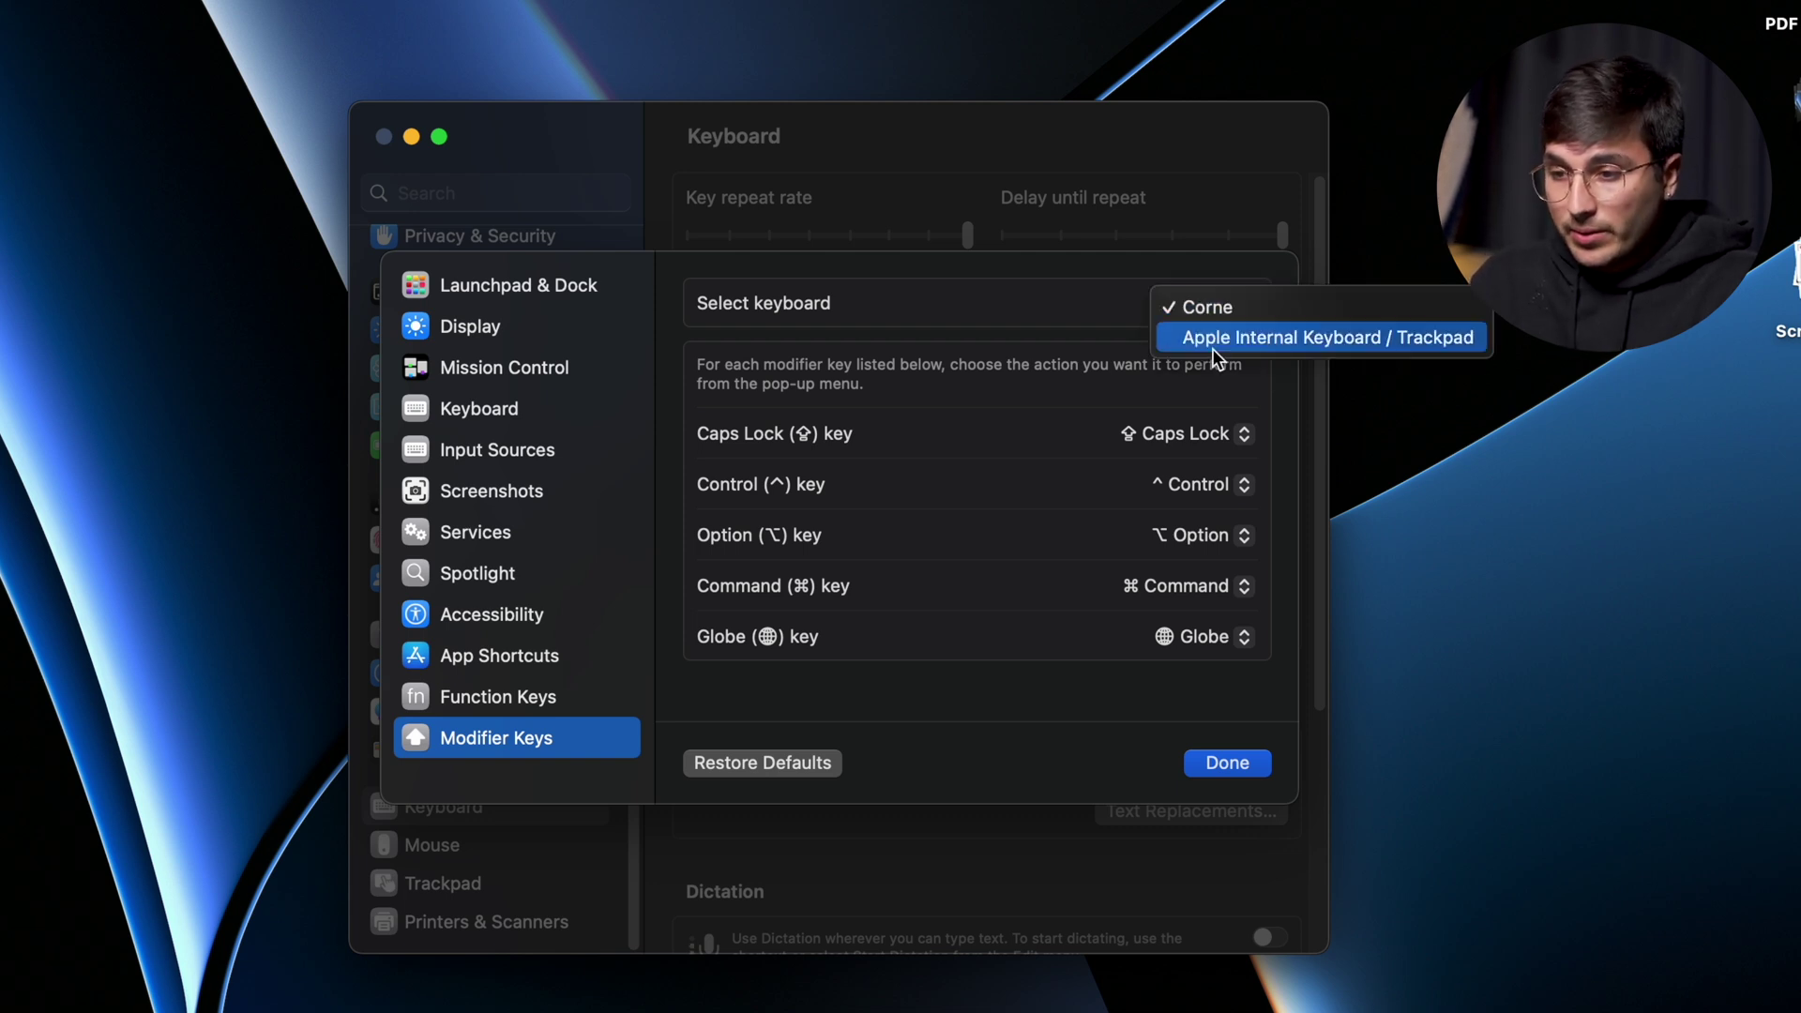
{"action": "left_click", "coordinate": [1324, 339]}
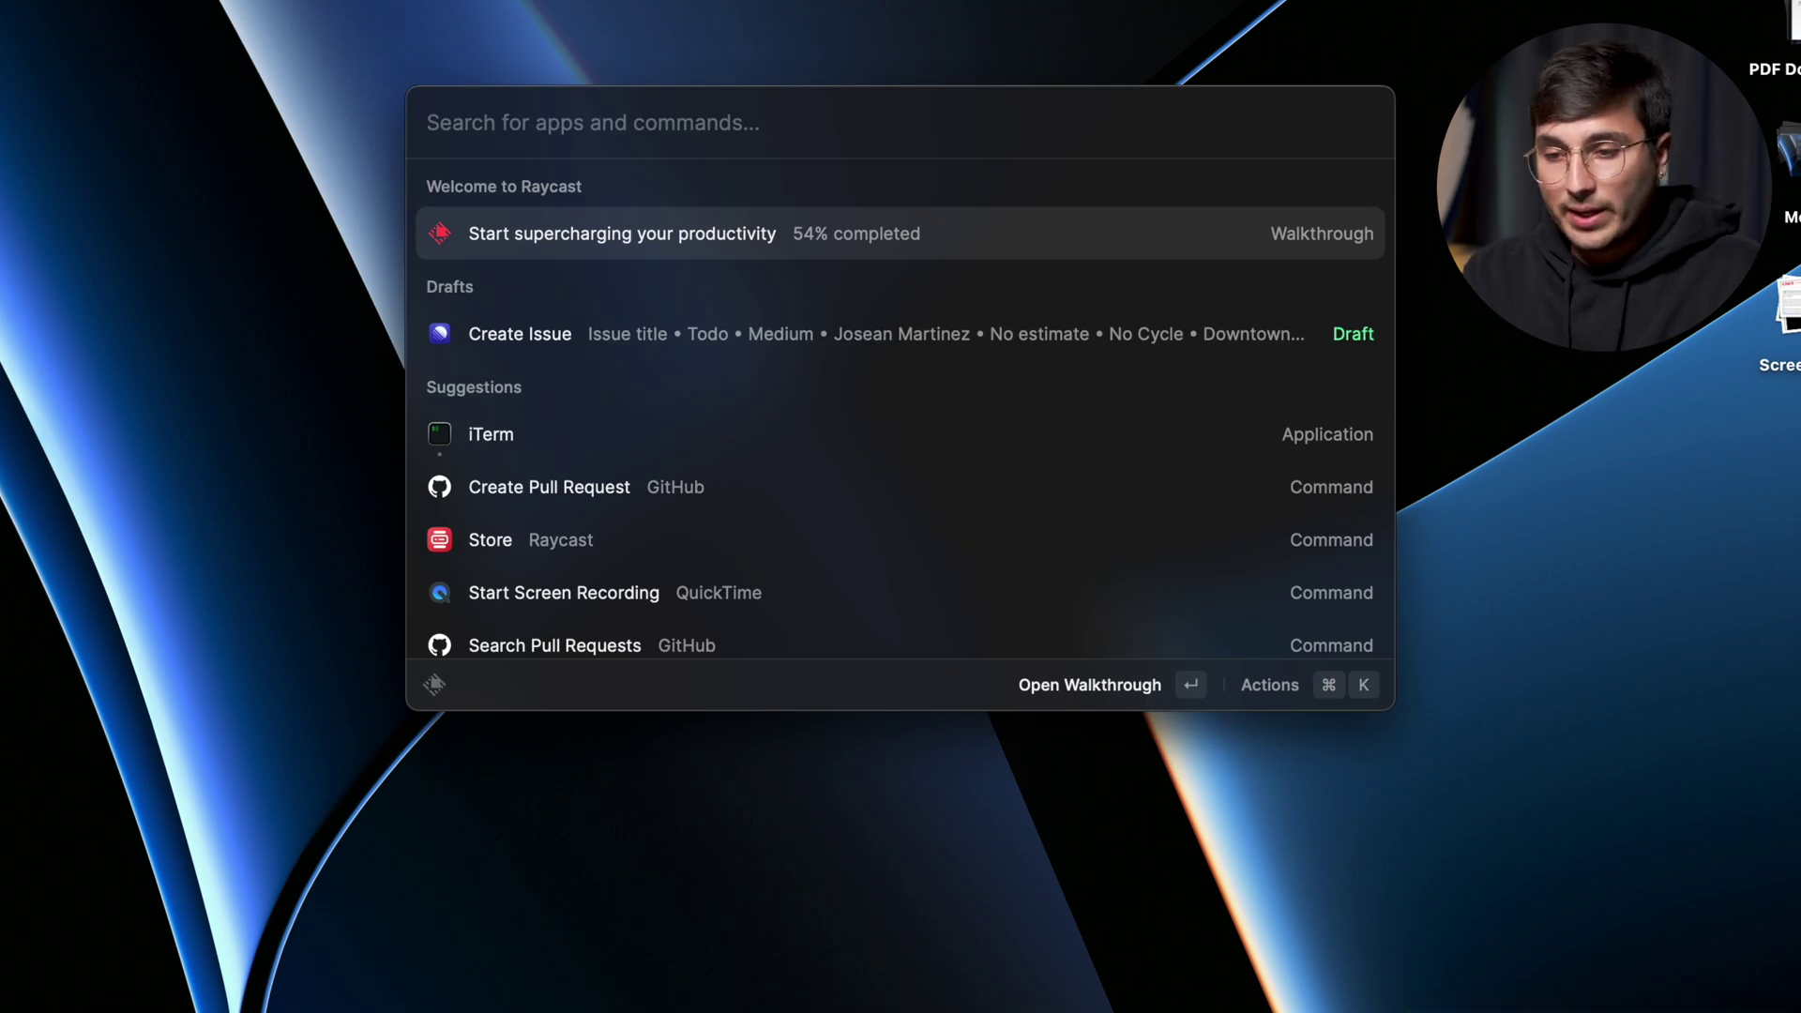
{"action": "key", "text": "Down"}
{"action": "key", "text": "Down"}
{"action": "key", "text": "Down"}
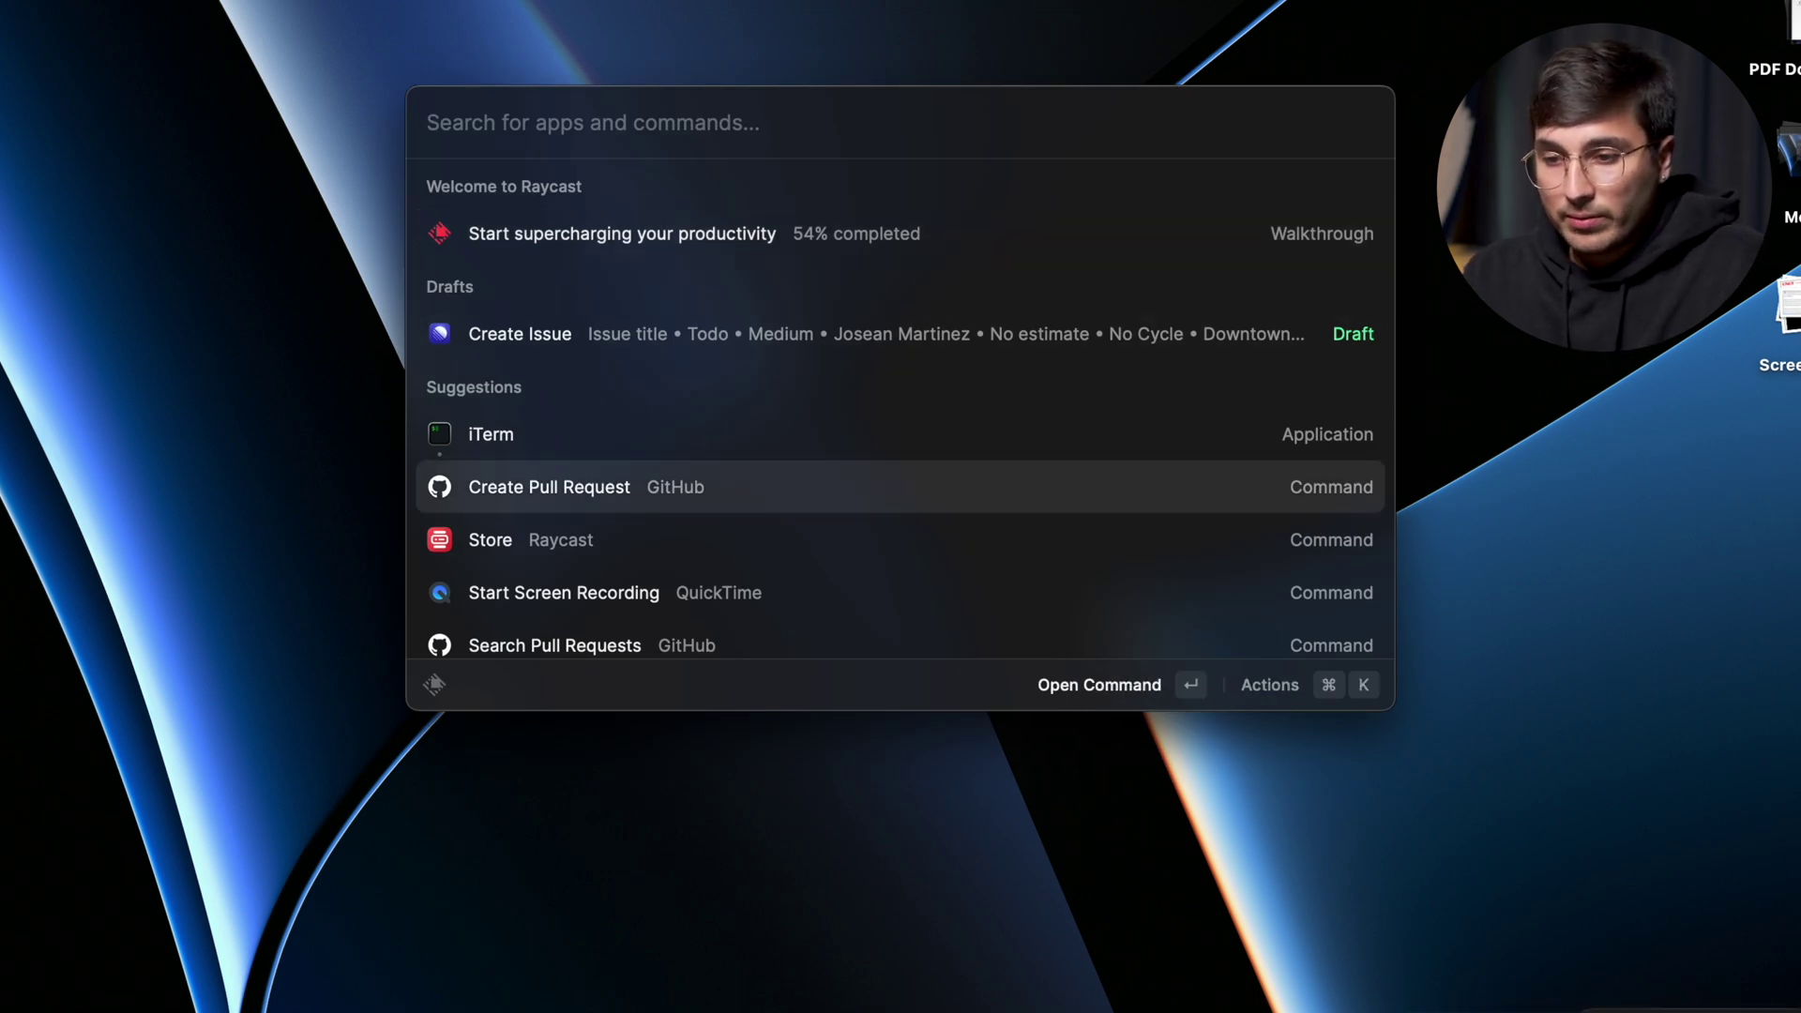
{"action": "key", "text": "Up"}
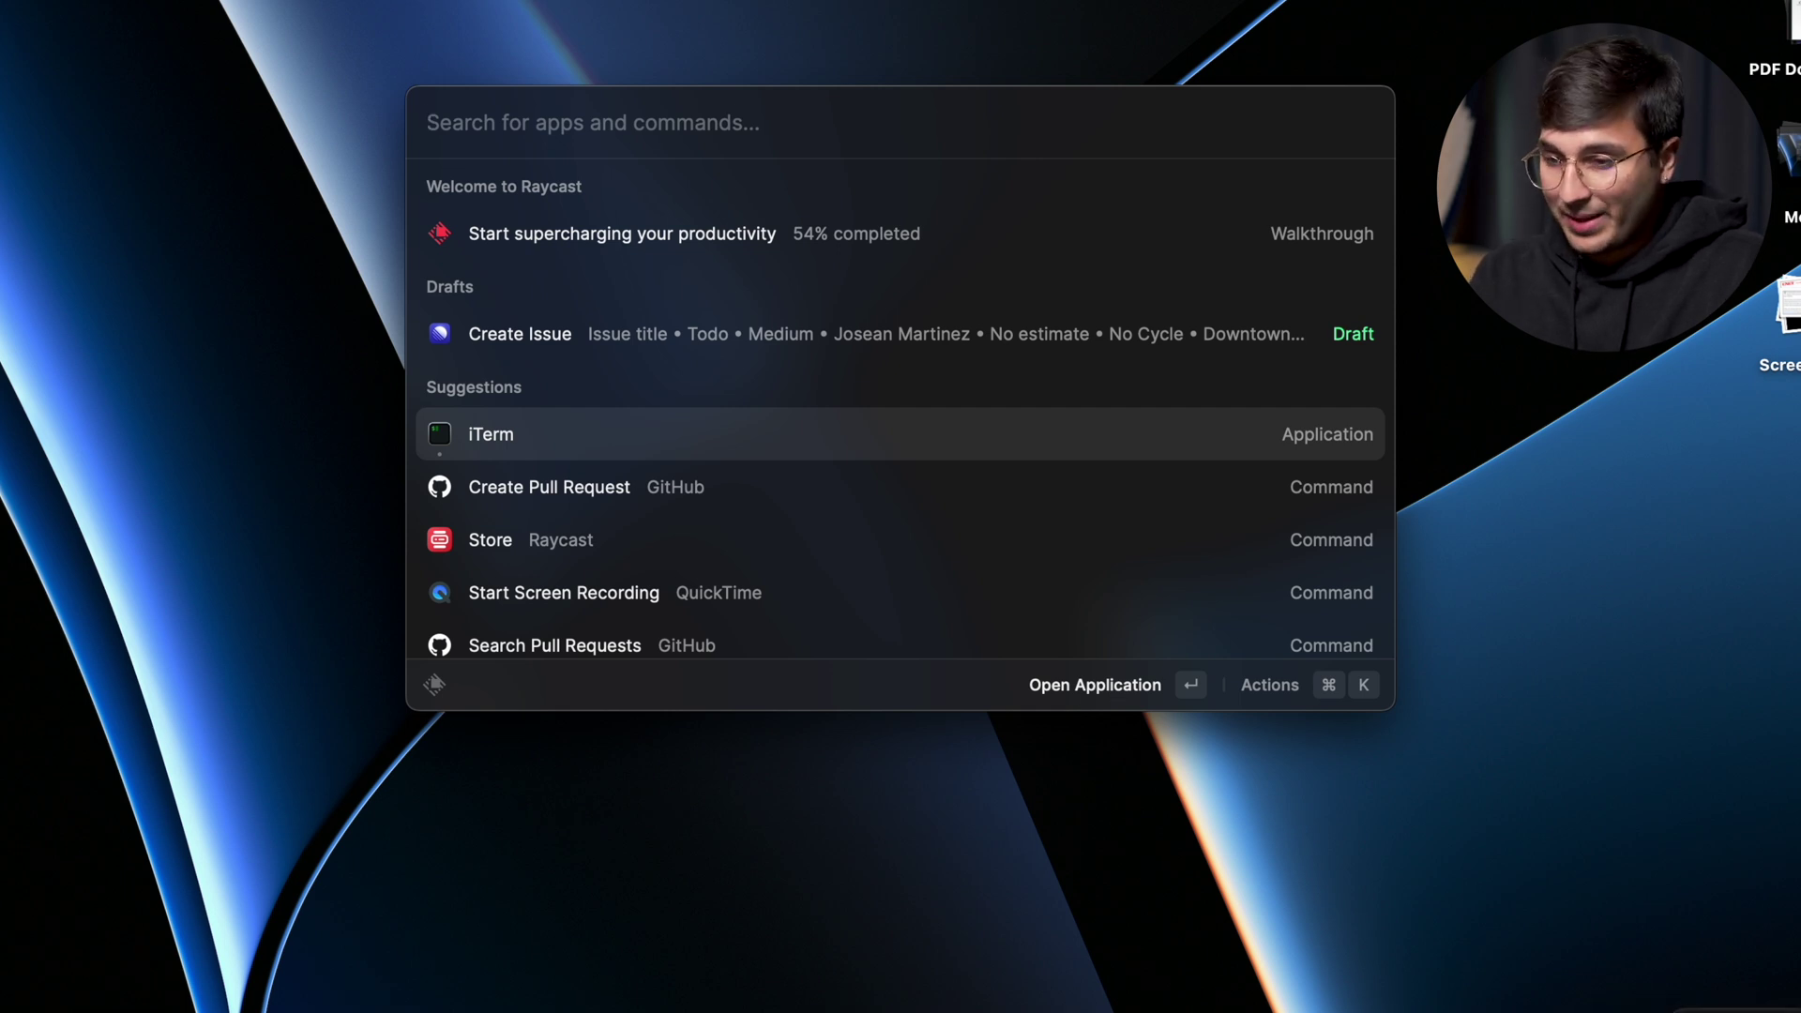
{"action": "key", "text": "super+k"}
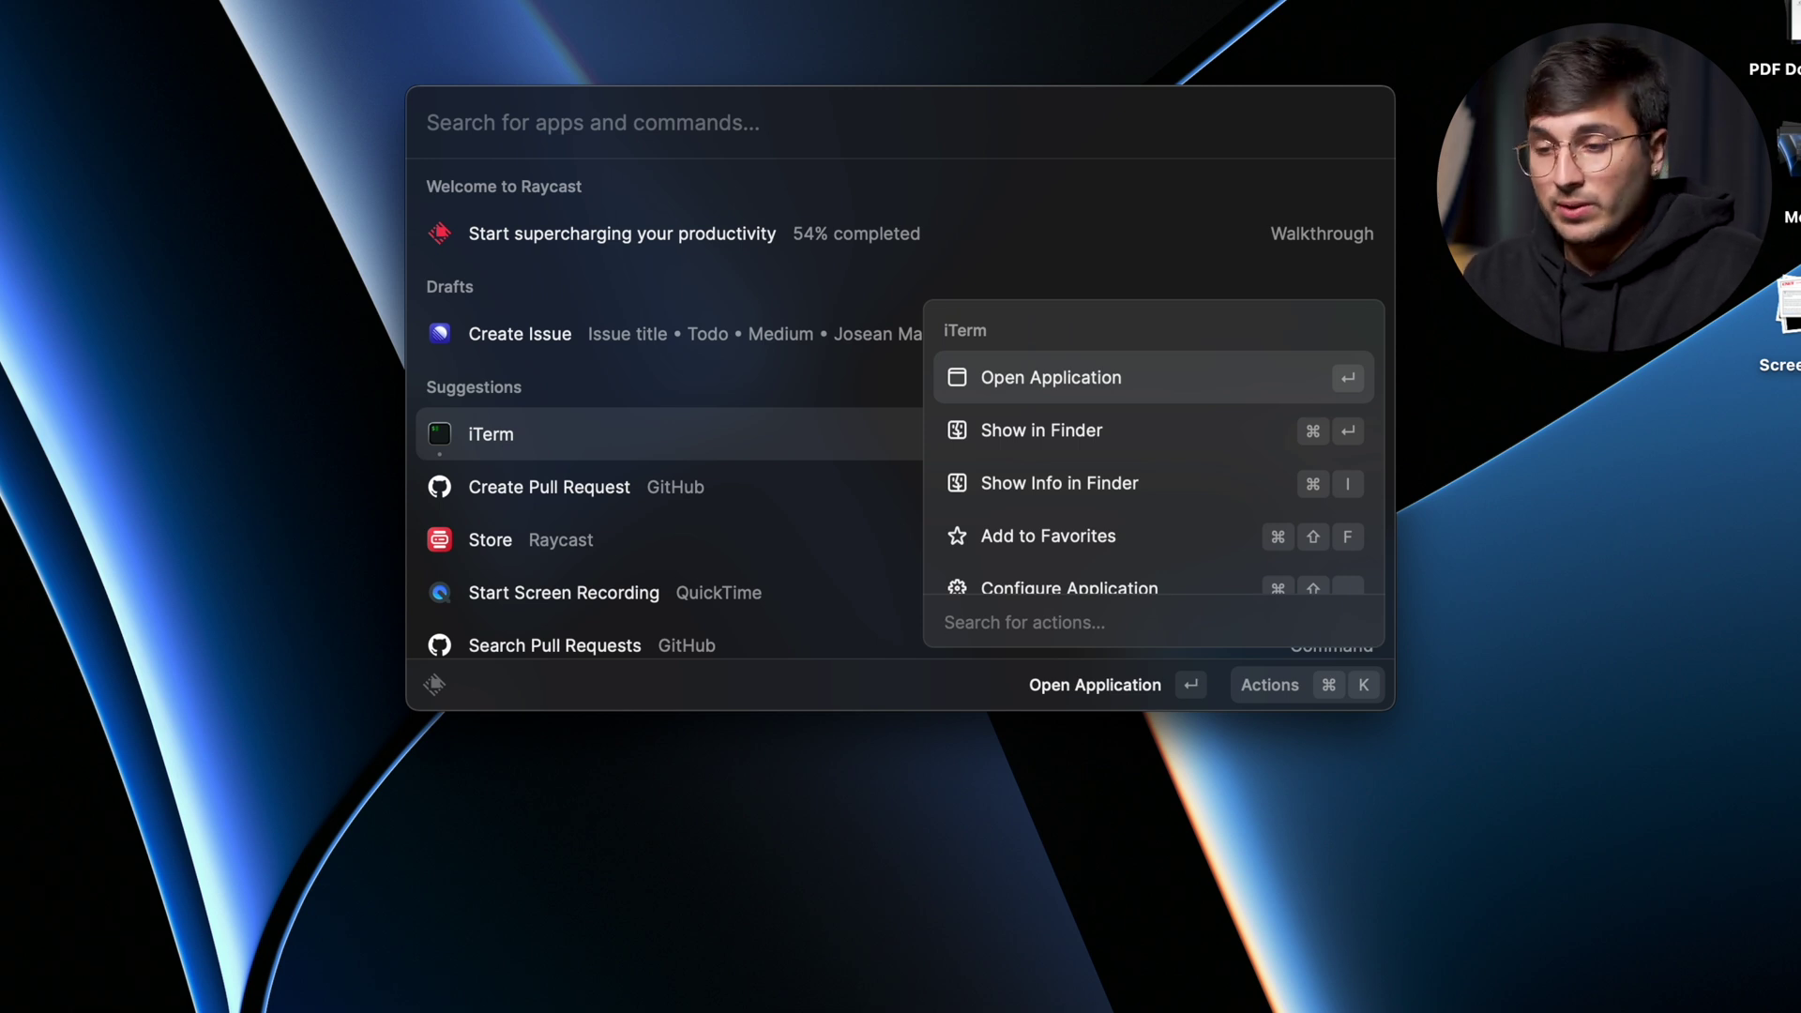
{"action": "key", "text": "Down"}
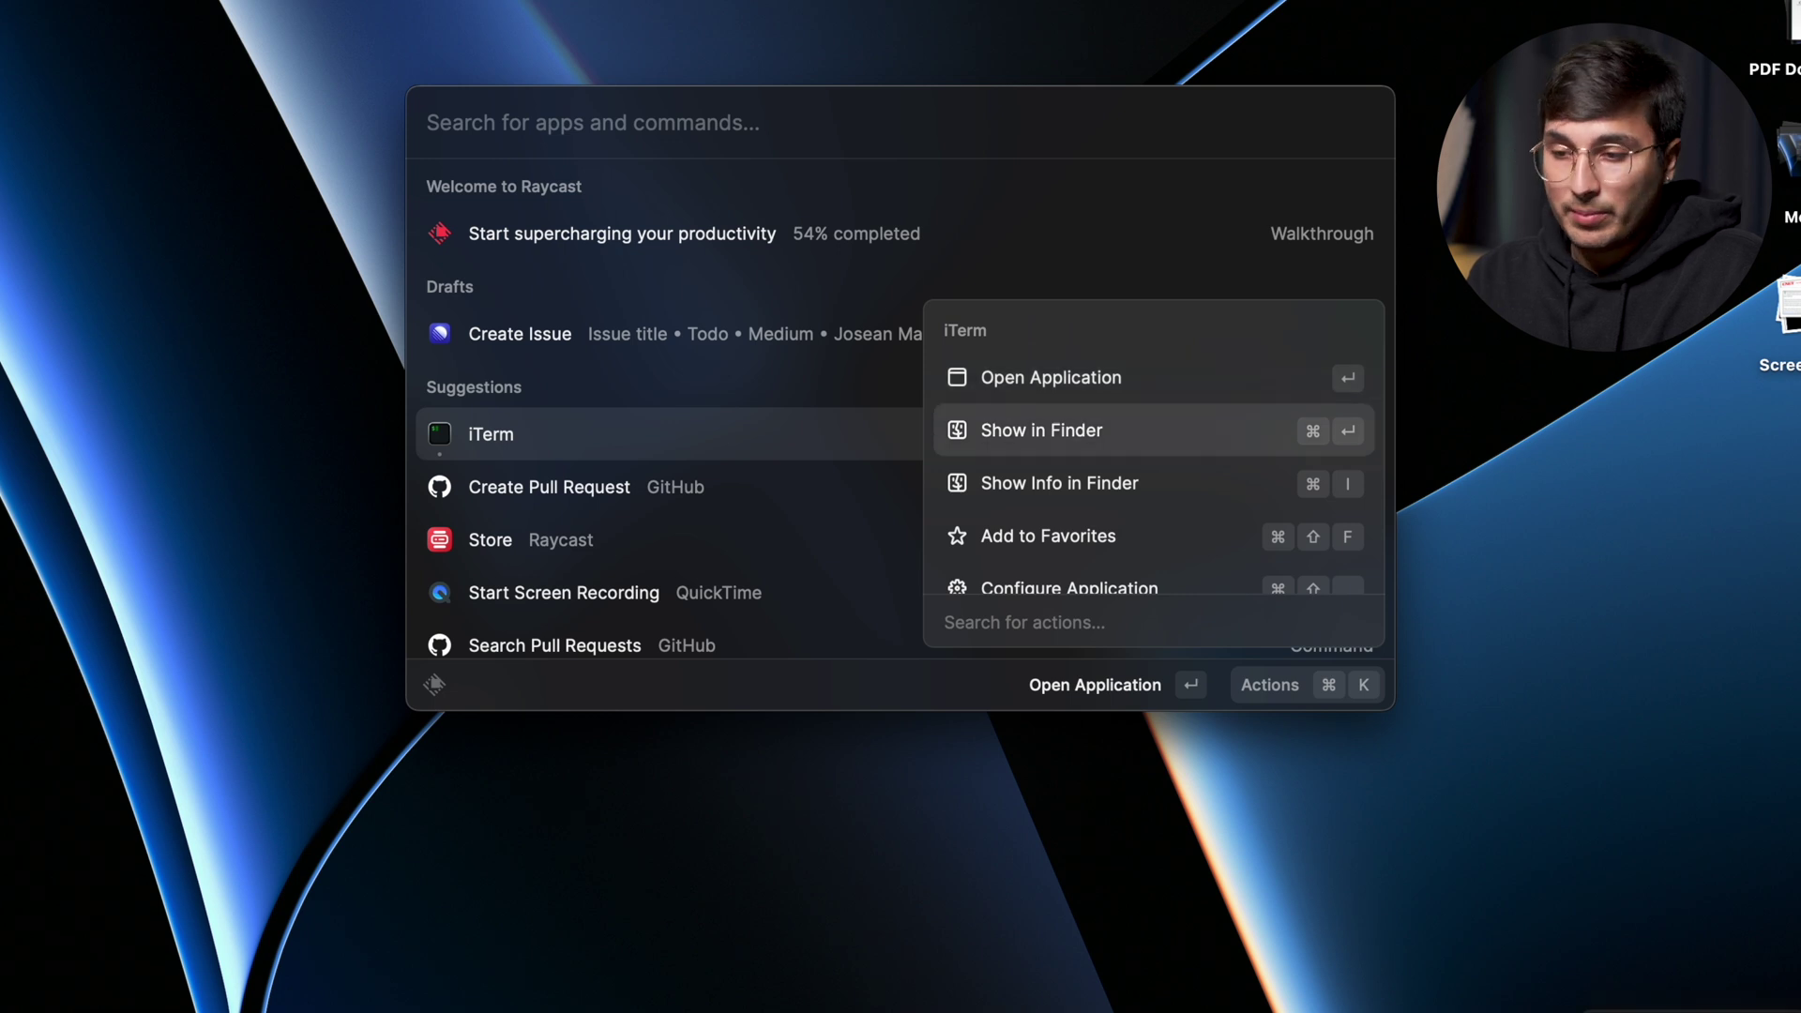
{"action": "key", "text": "Down"}
{"action": "key", "text": "Down"}
{"action": "key", "text": "Down"}
{"action": "key", "text": "Down"}
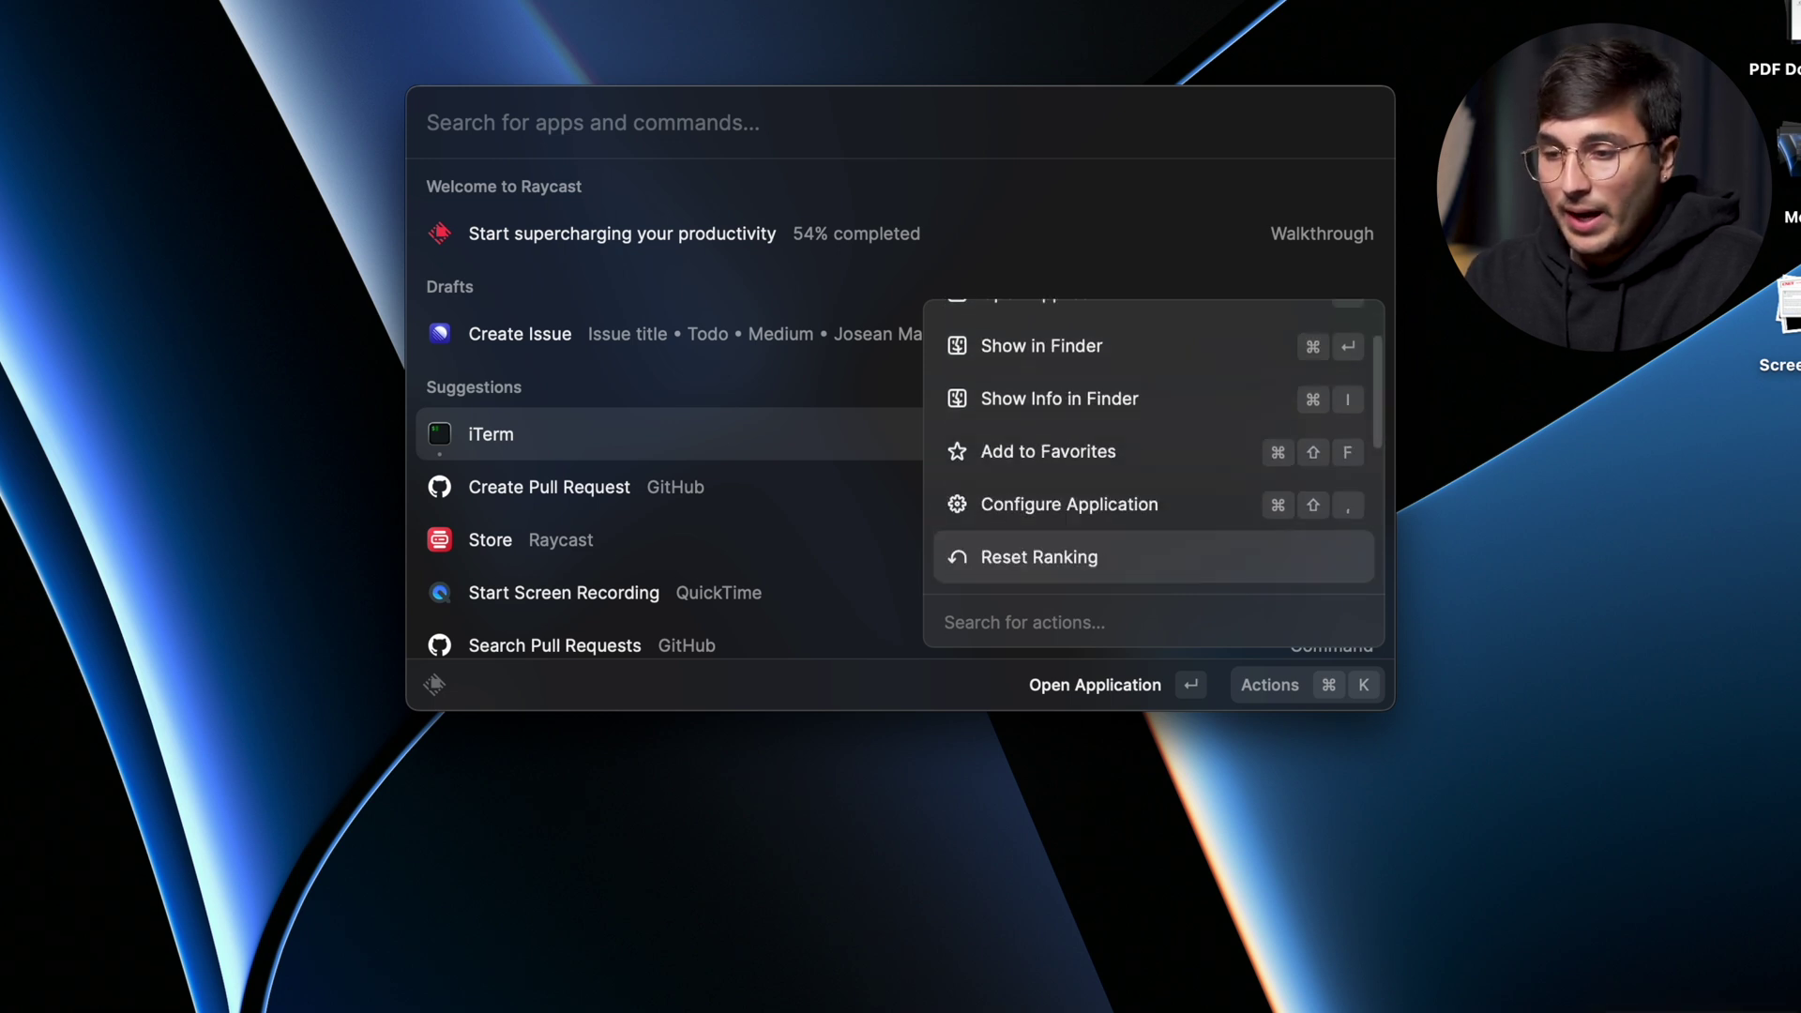
{"action": "key", "text": "Up"}
{"action": "key", "text": "Up"}
{"action": "key", "text": "Up"}
{"action": "key", "text": "Up"}
{"action": "key", "text": "Up"}
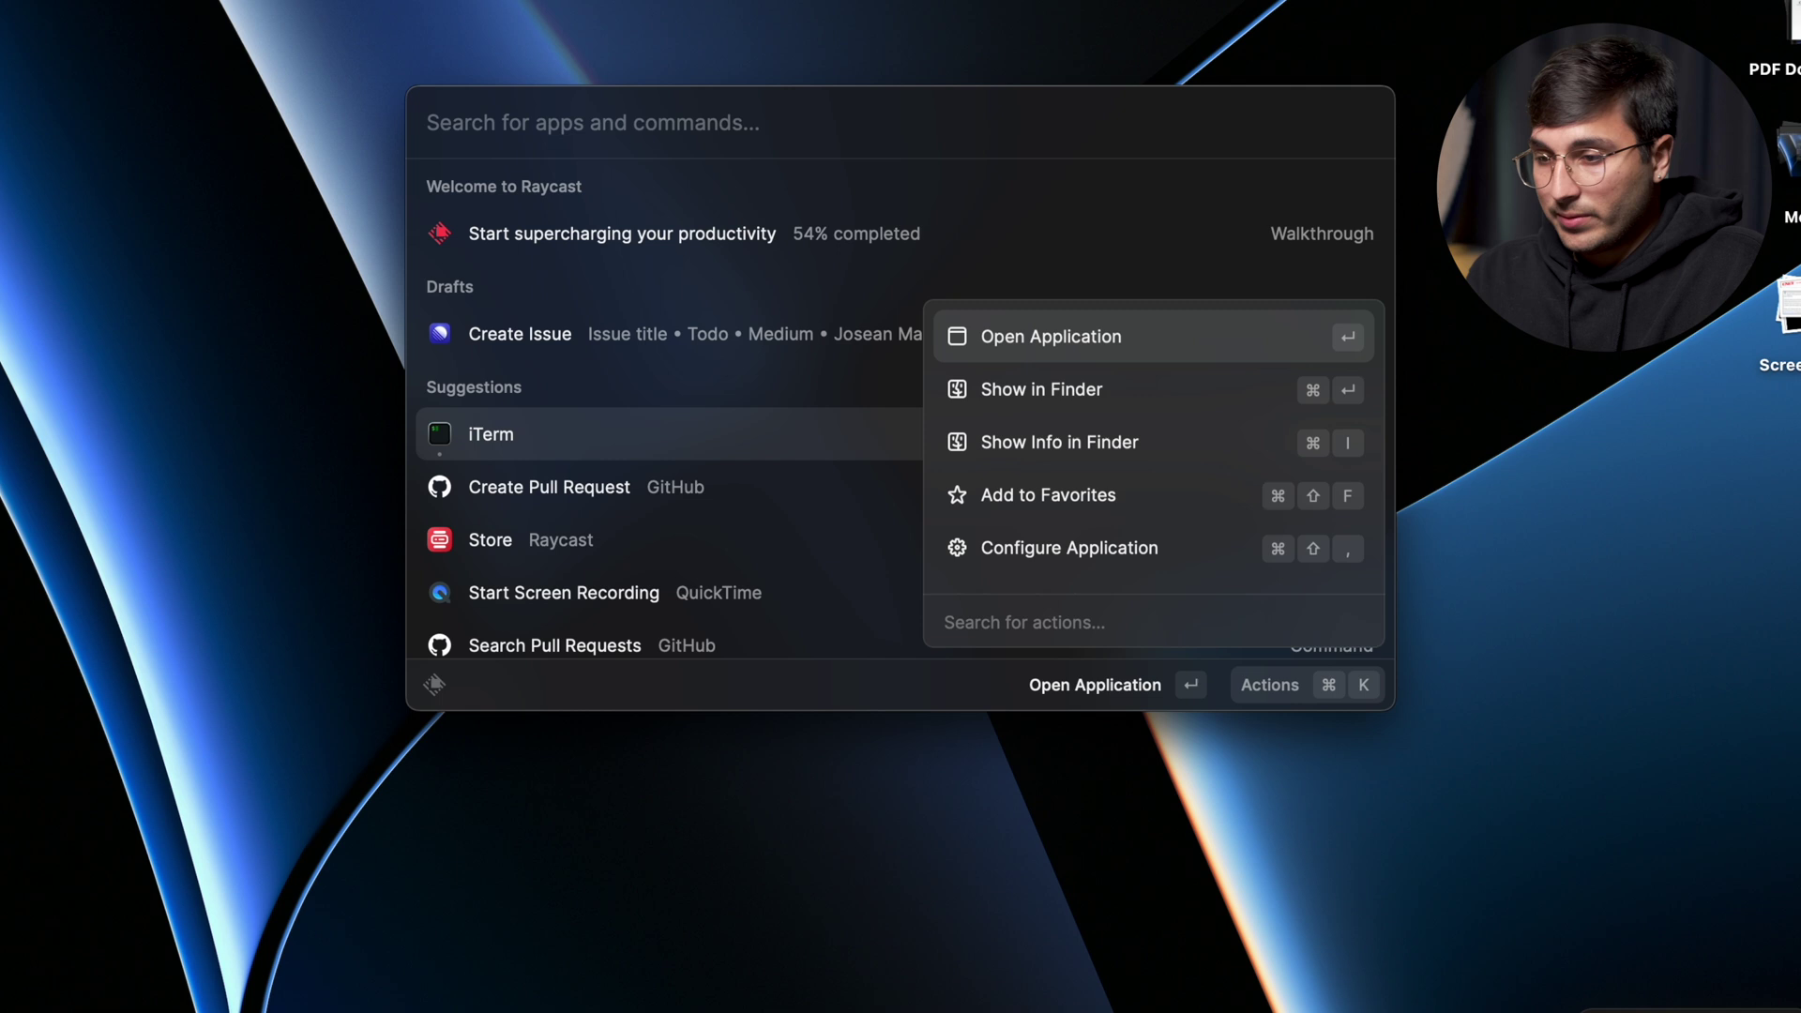
{"action": "key", "text": "Escape"}
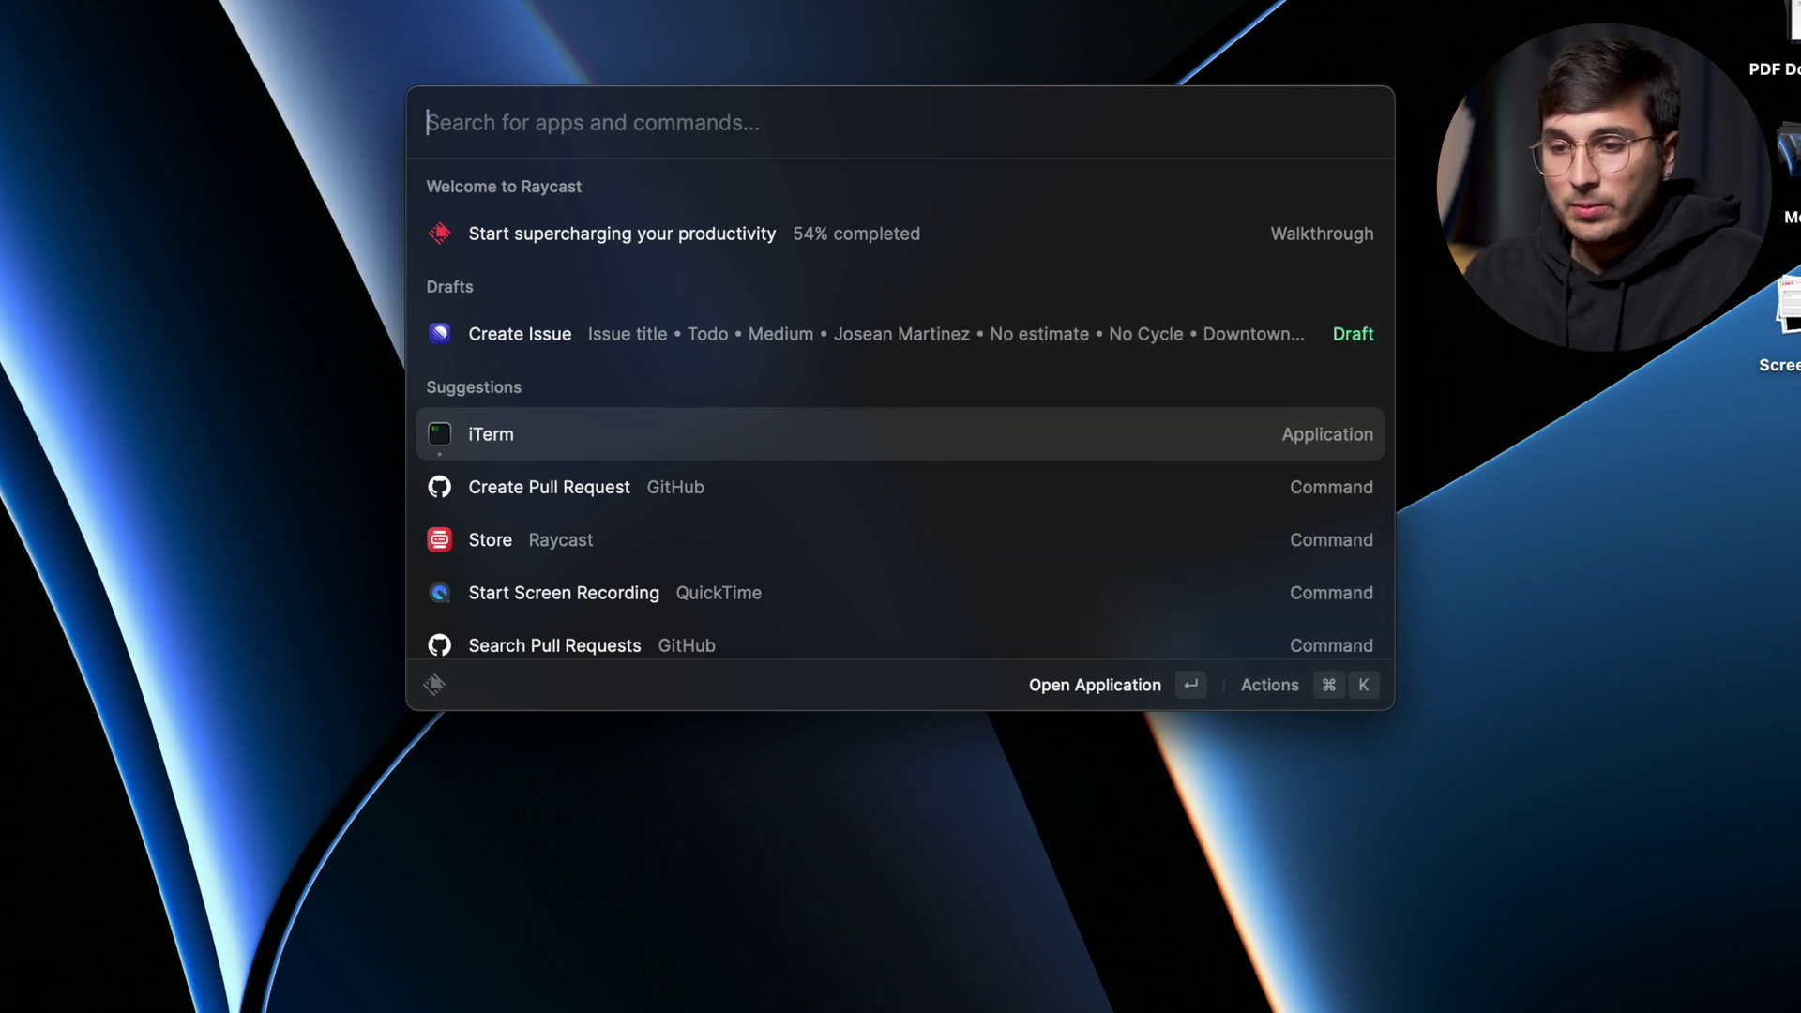
{"action": "type", "text": "spo"}
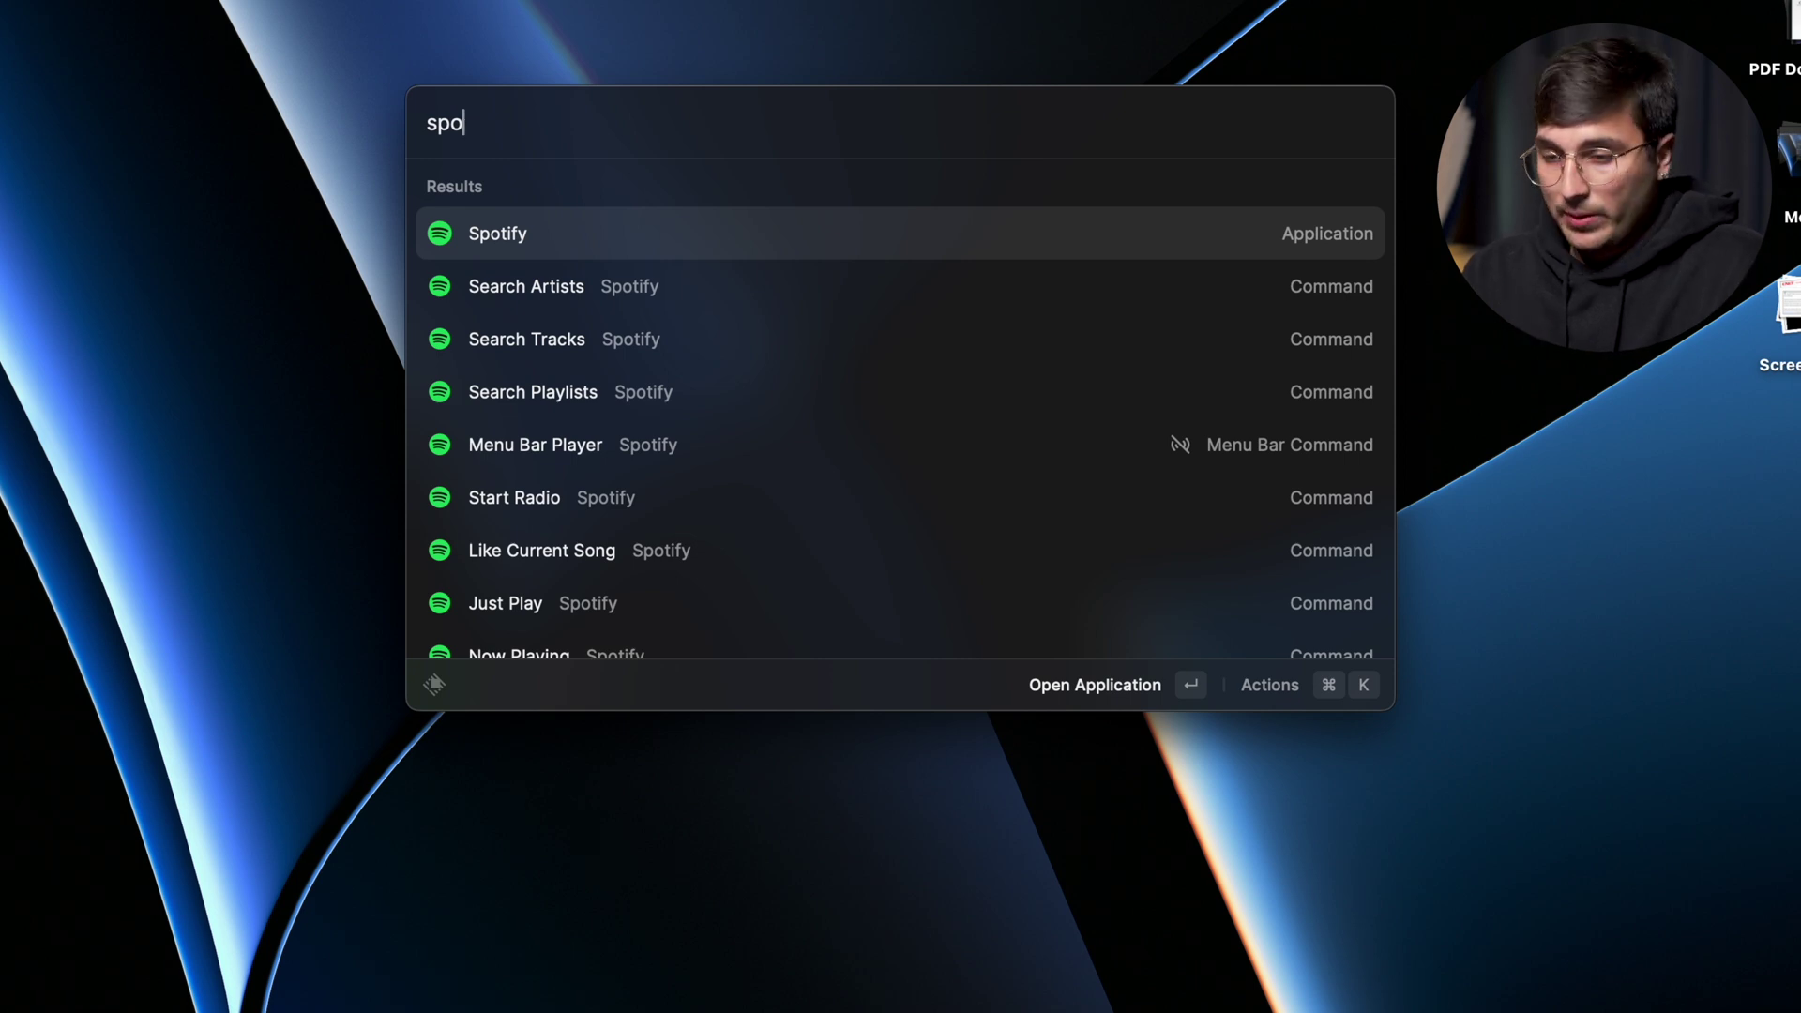
{"action": "key", "text": "super+k"}
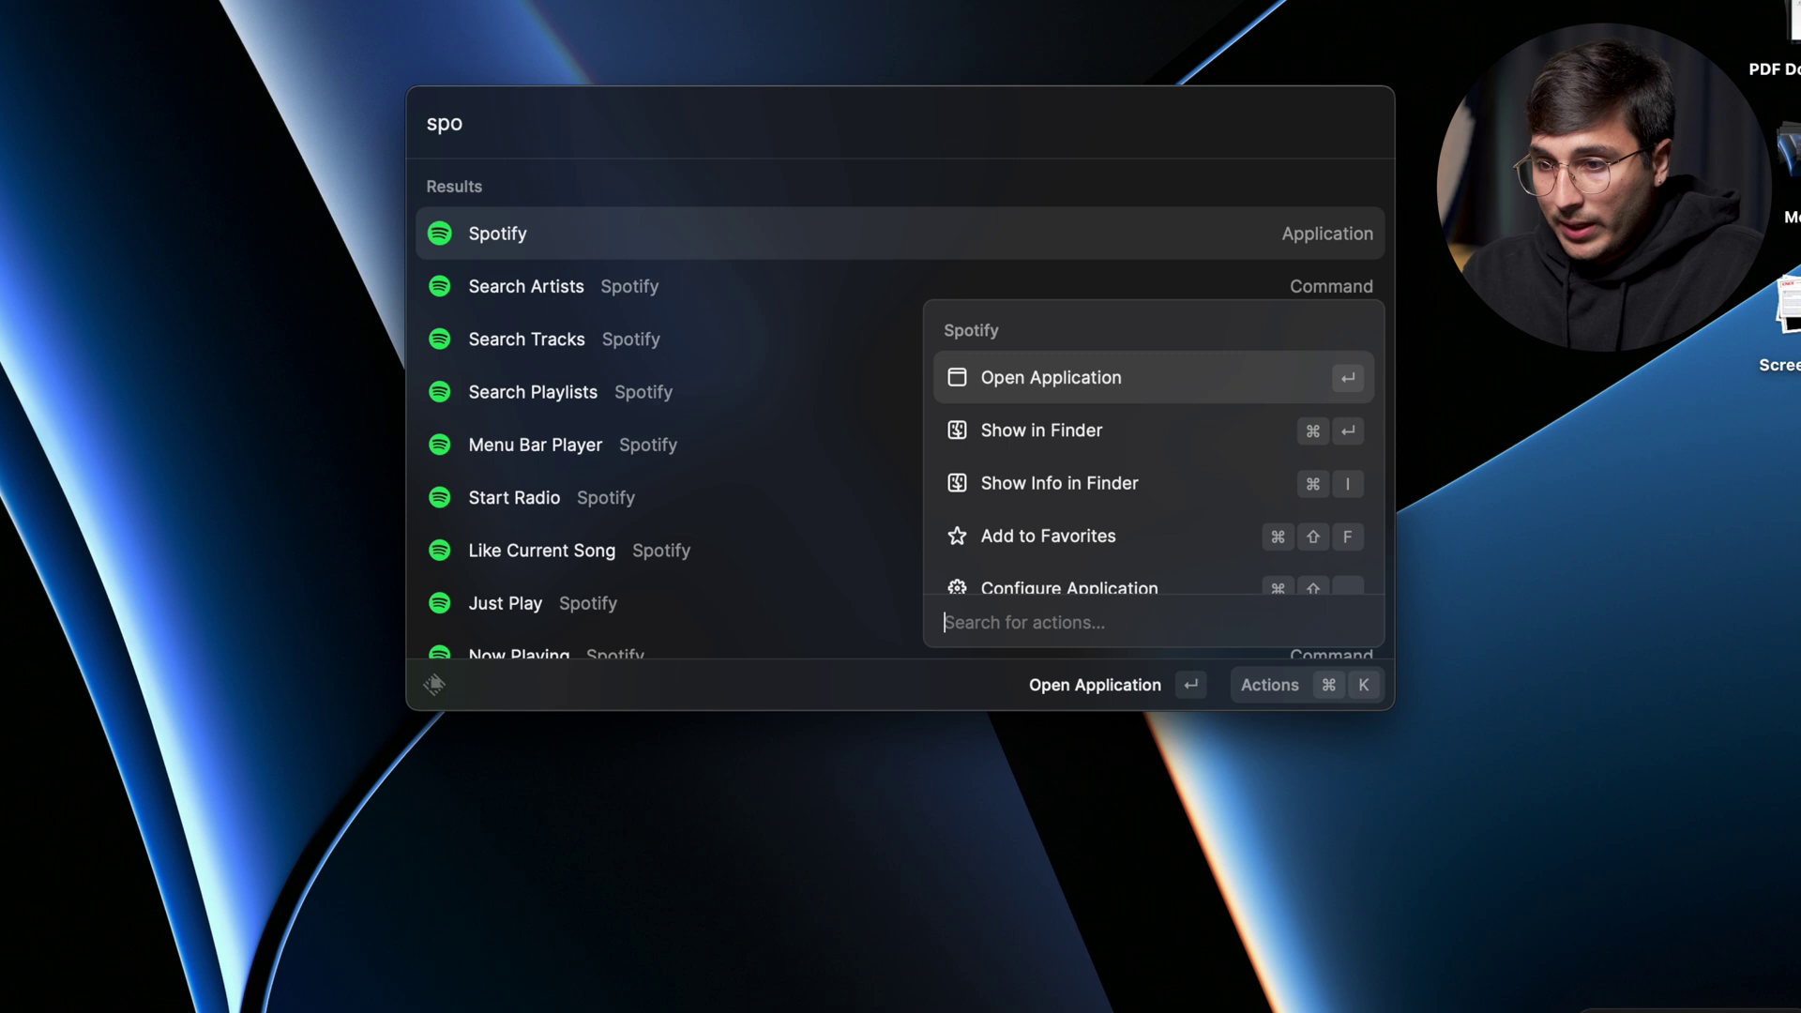
{"action": "key", "text": "Down"}
{"action": "key", "text": "Down"}
{"action": "key", "text": "Down"}
{"action": "key", "text": "Down"}
{"action": "key", "text": "Down"}
{"action": "key", "text": "Down"}
{"action": "key", "text": "Down"}
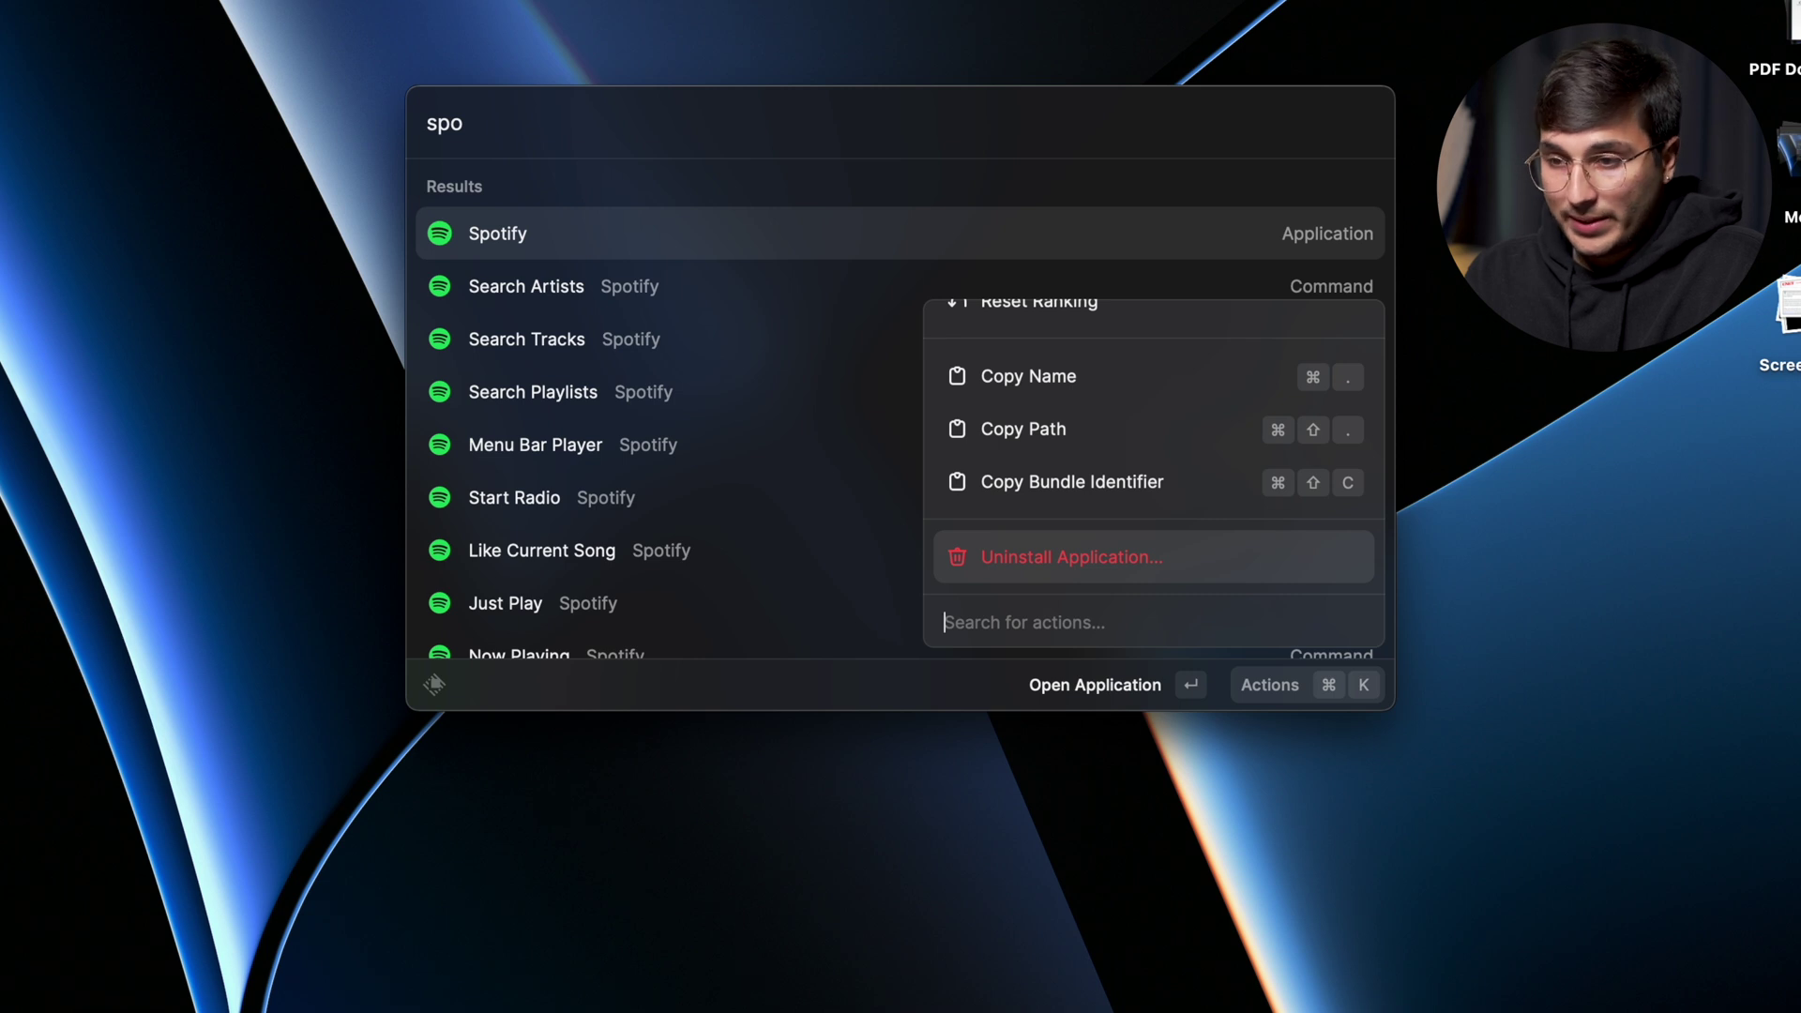
{"action": "key", "text": "Escape"}
{"action": "key", "text": "Escape"}
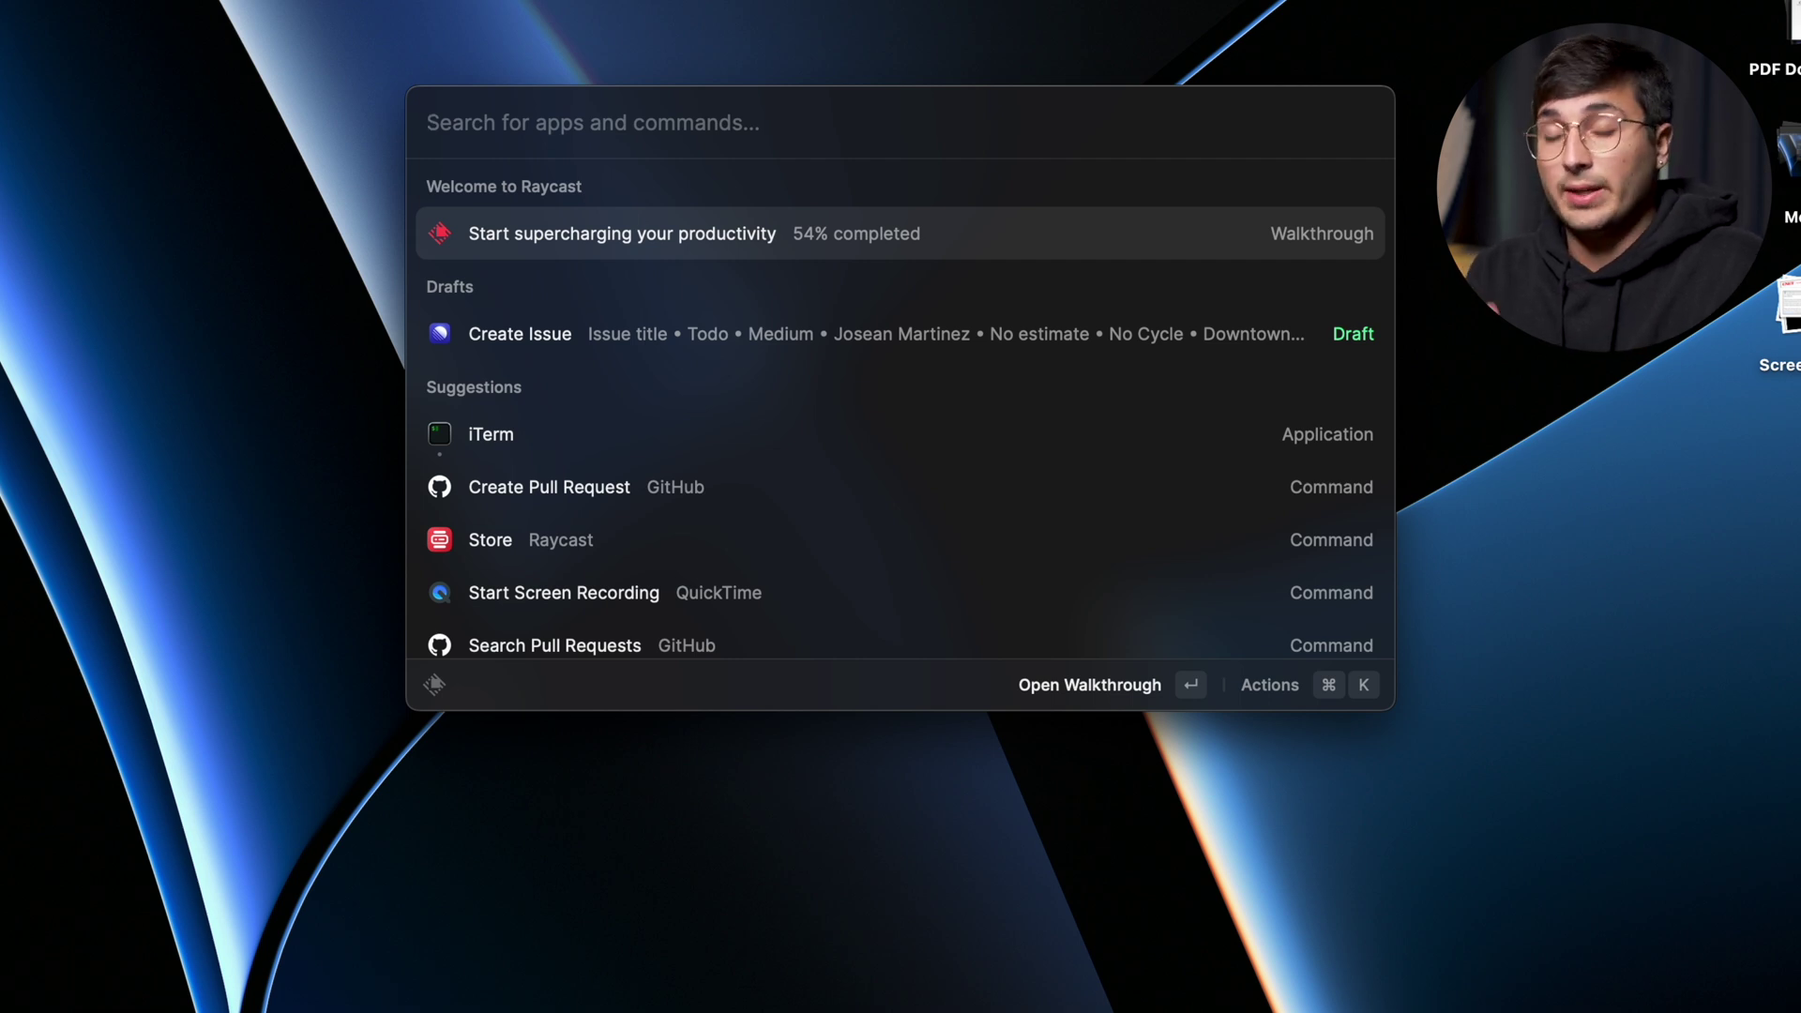
{"action": "type", "text": "store"}
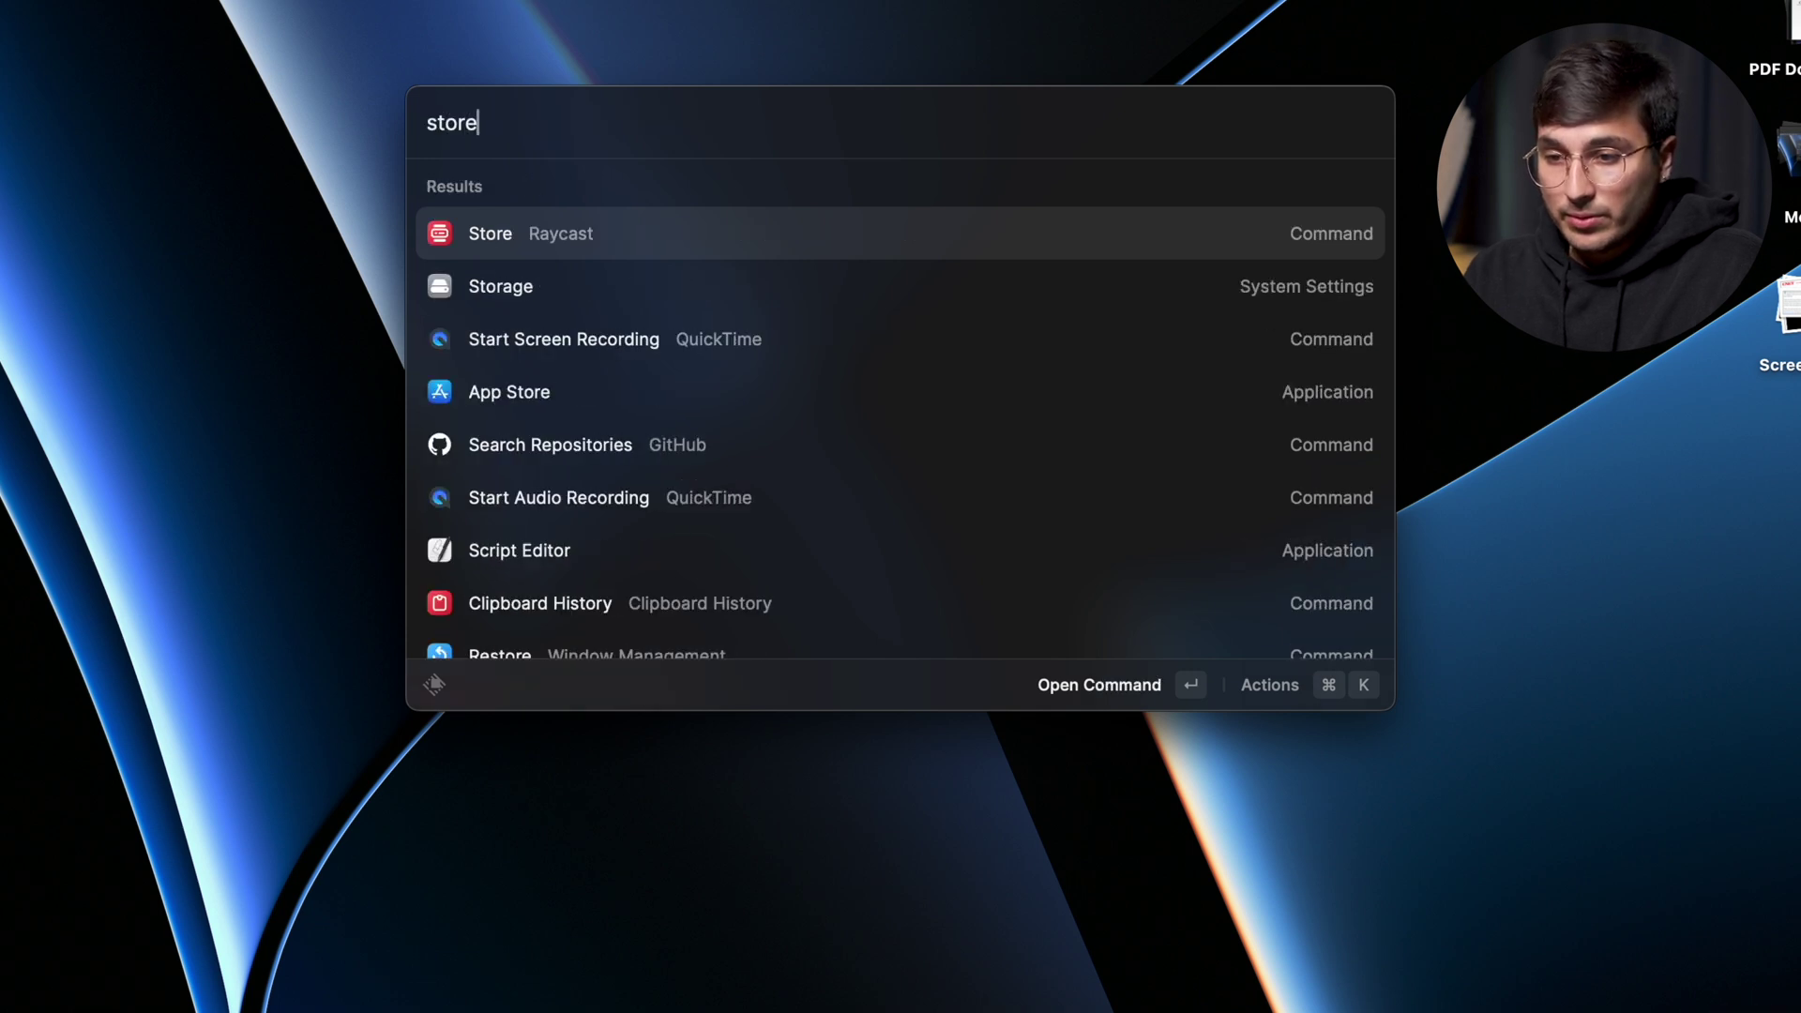
{"action": "key", "text": "Return"}
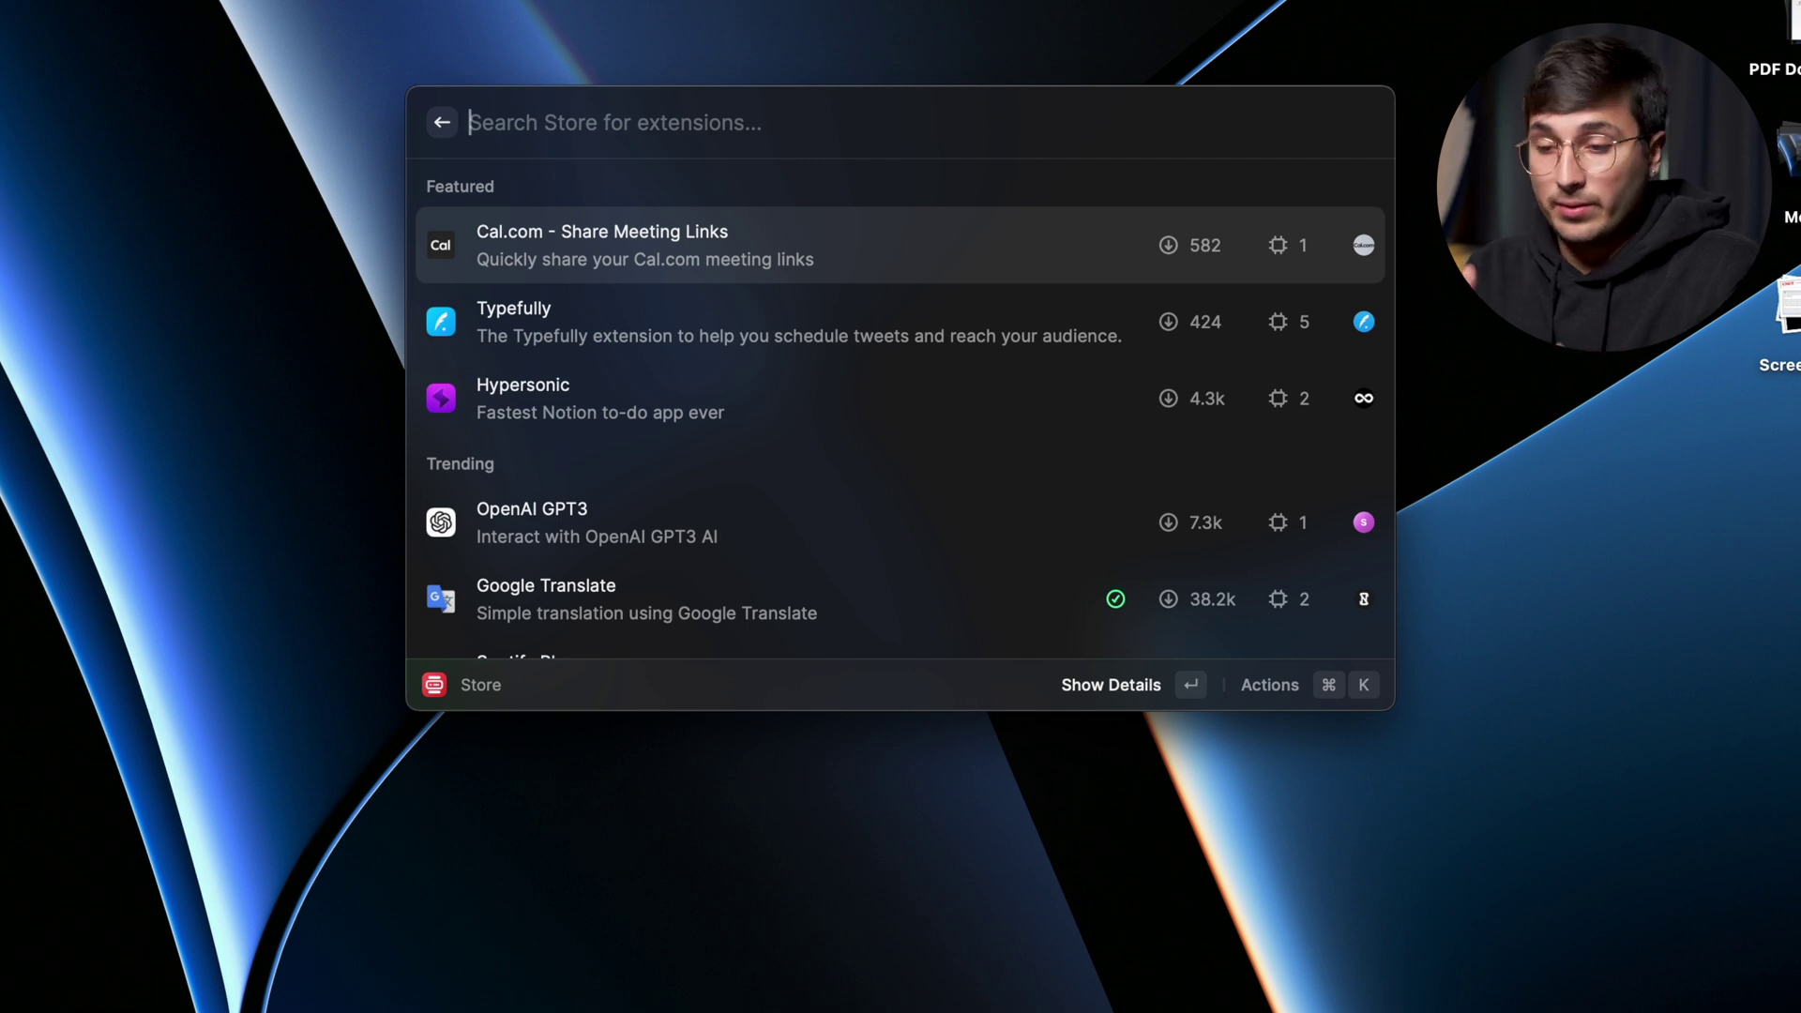
{"action": "type", "text": "gith"}
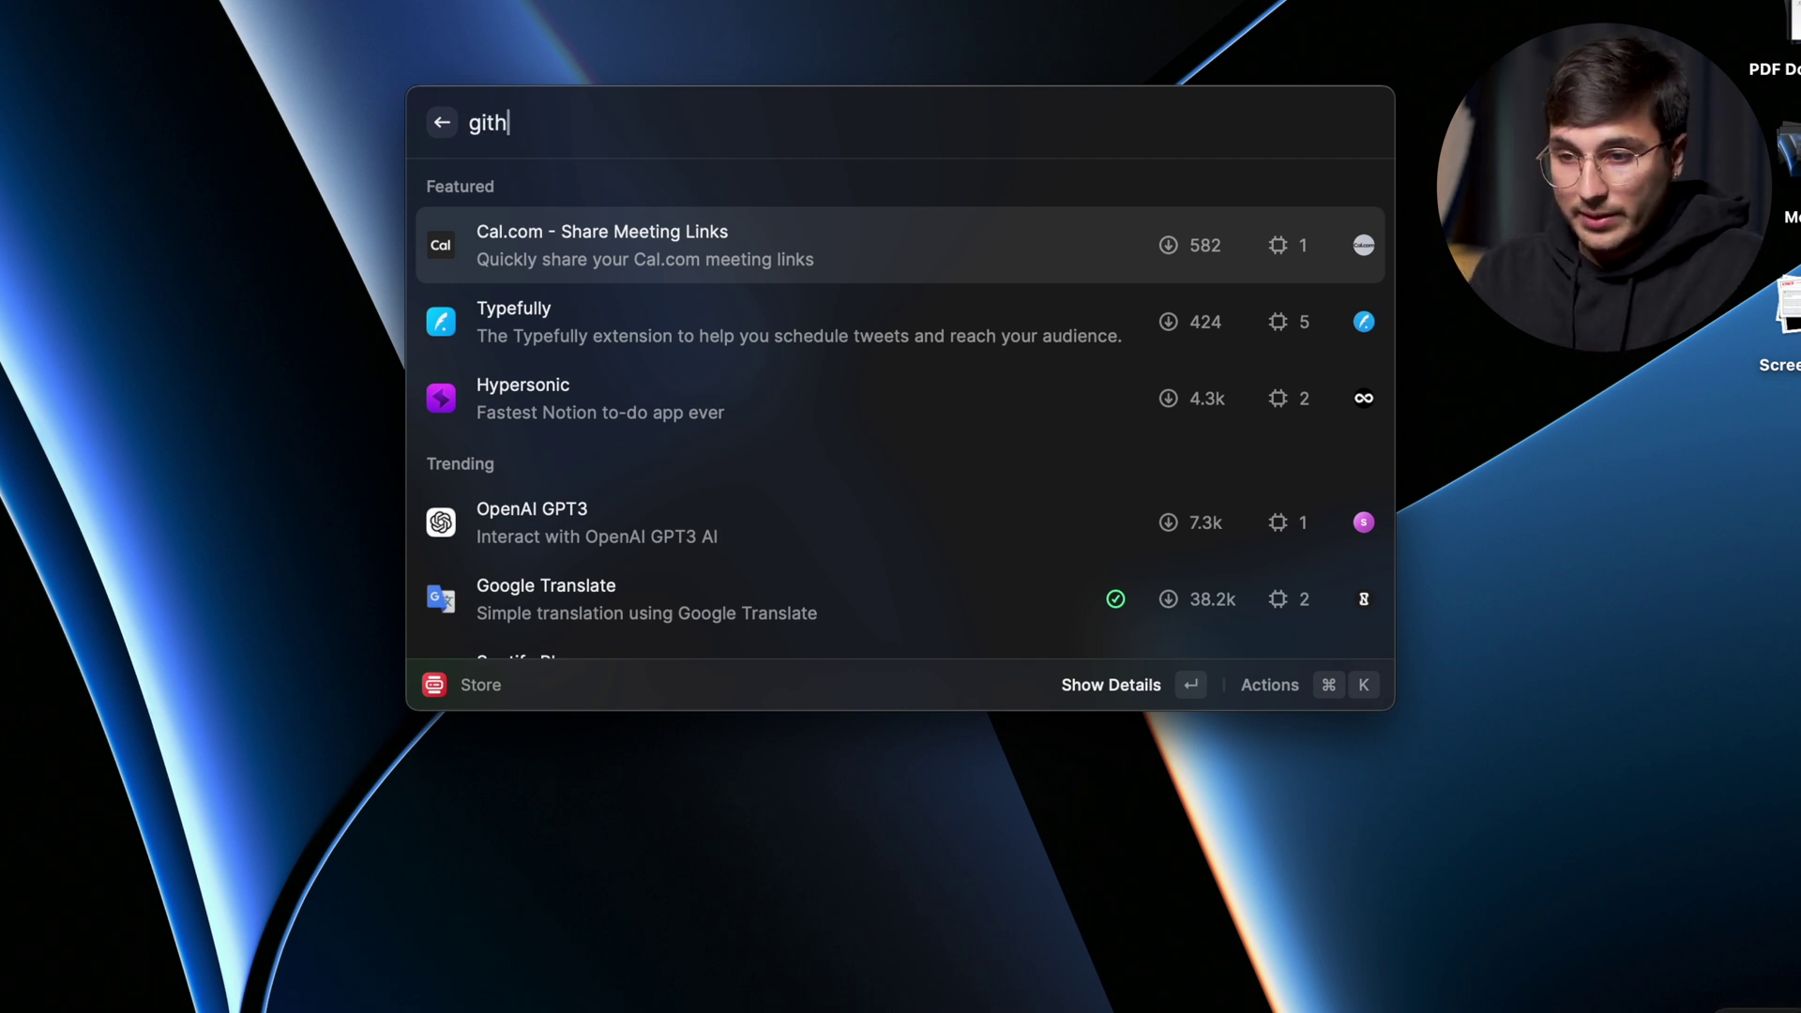
{"action": "type", "text": "ub"}
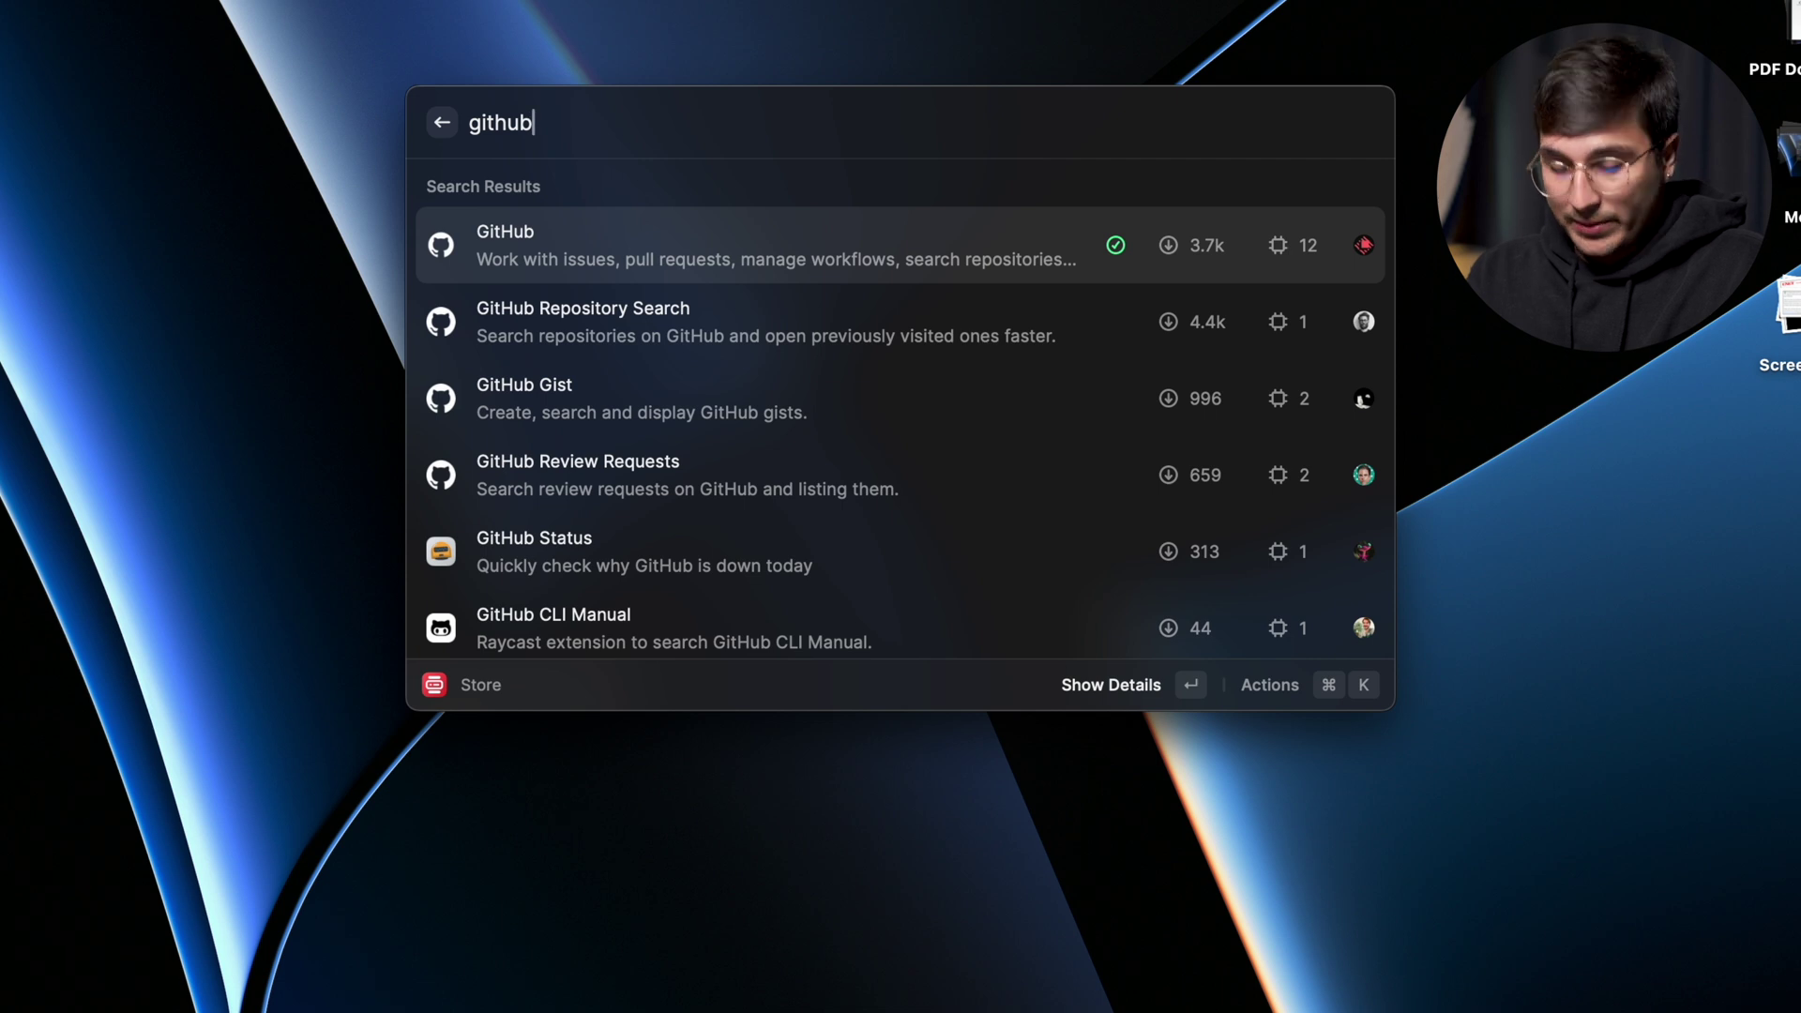
{"action": "key", "text": "Return"}
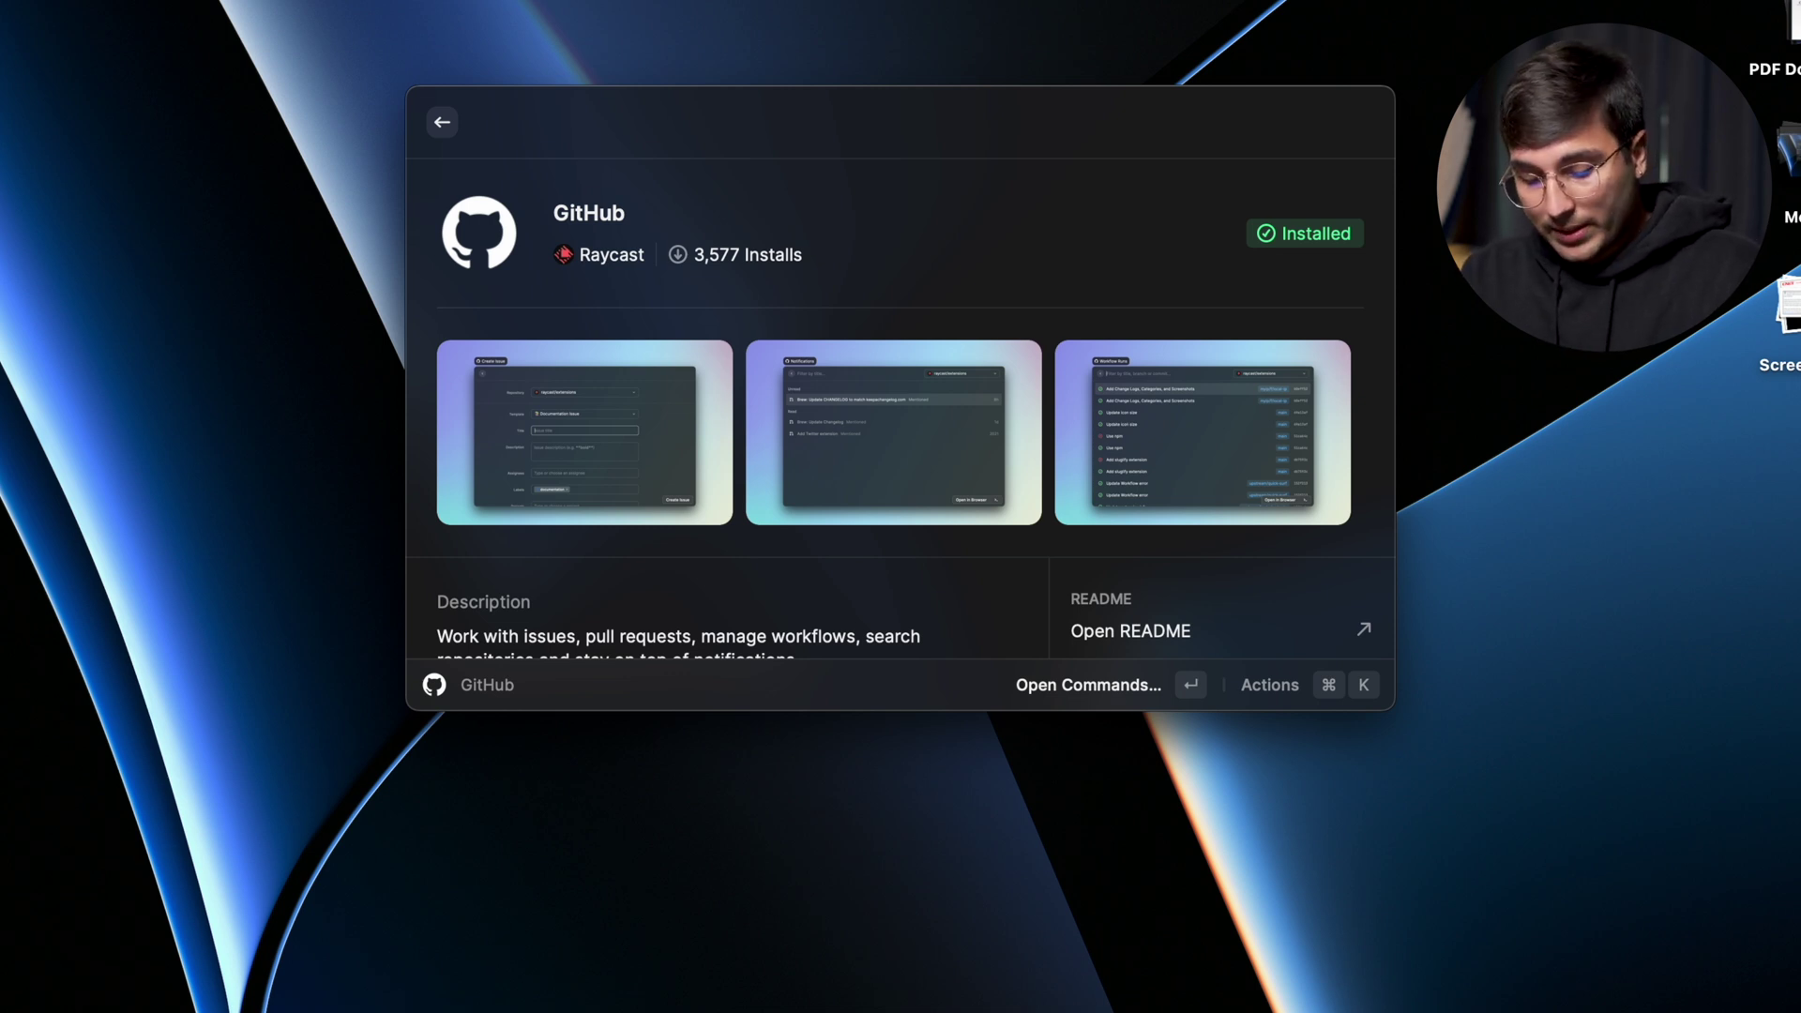
{"action": "key", "text": "Escape"}
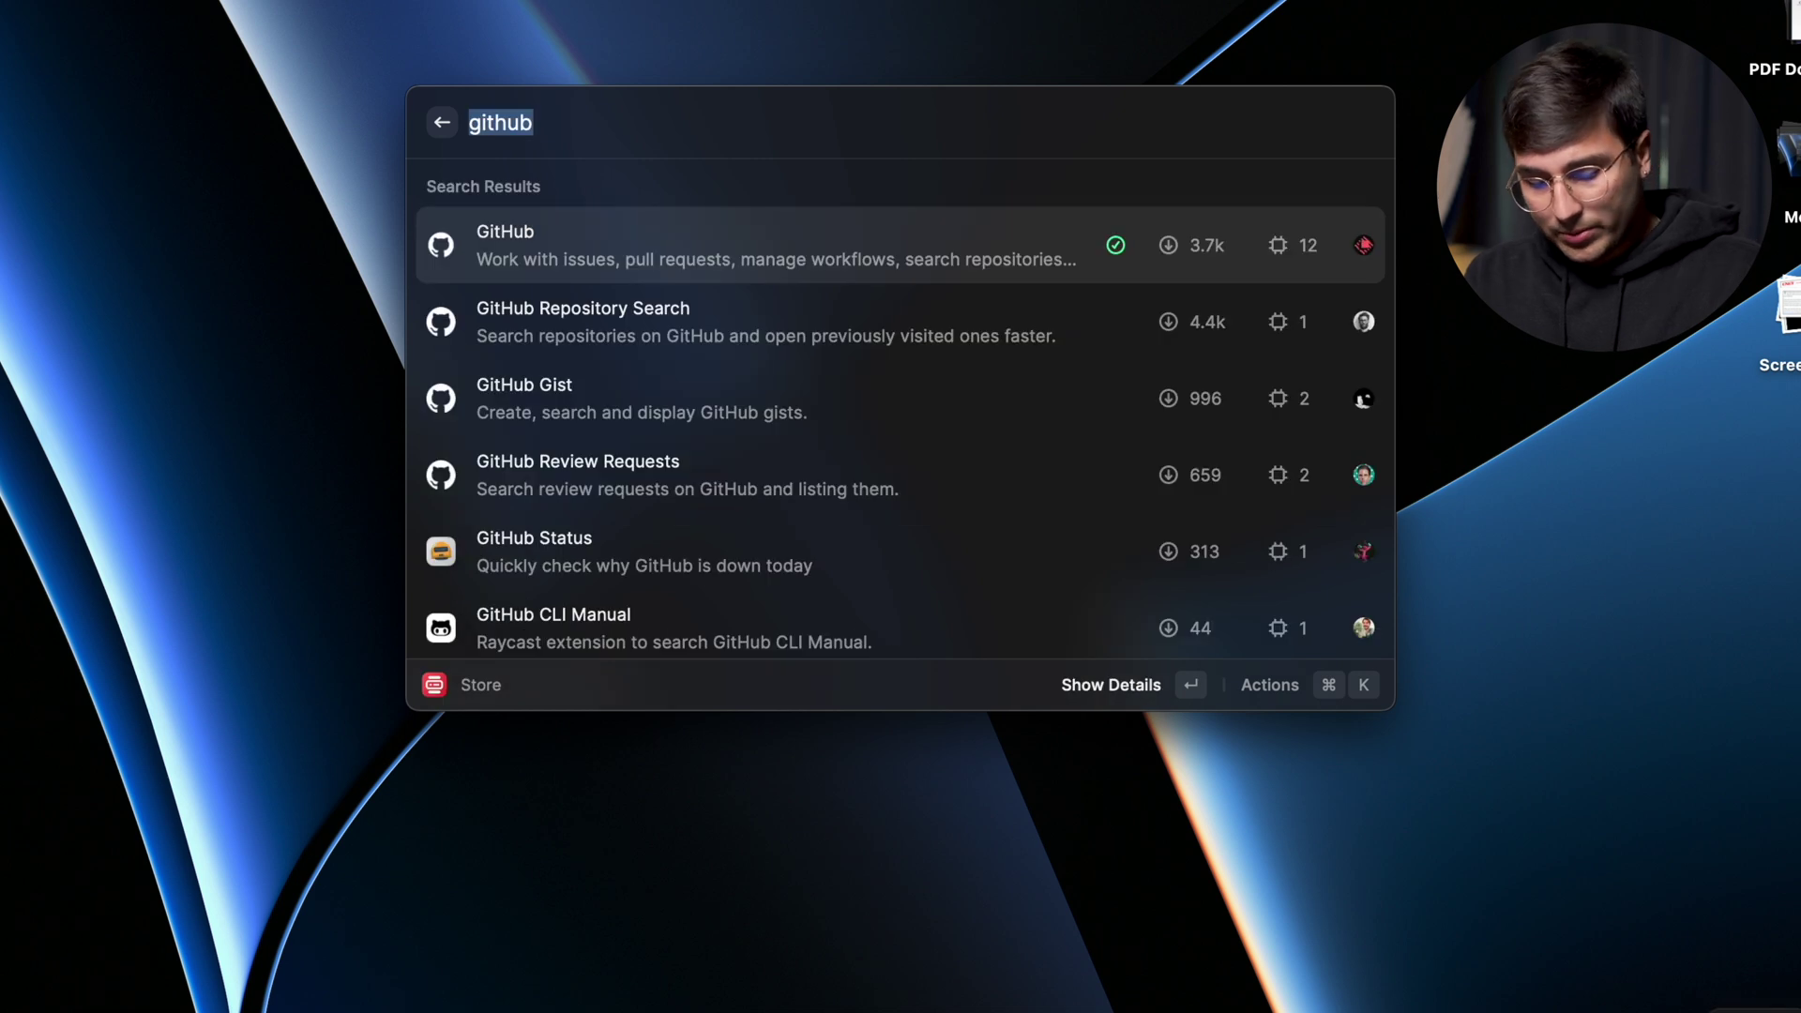
{"action": "key", "text": "Escape"}
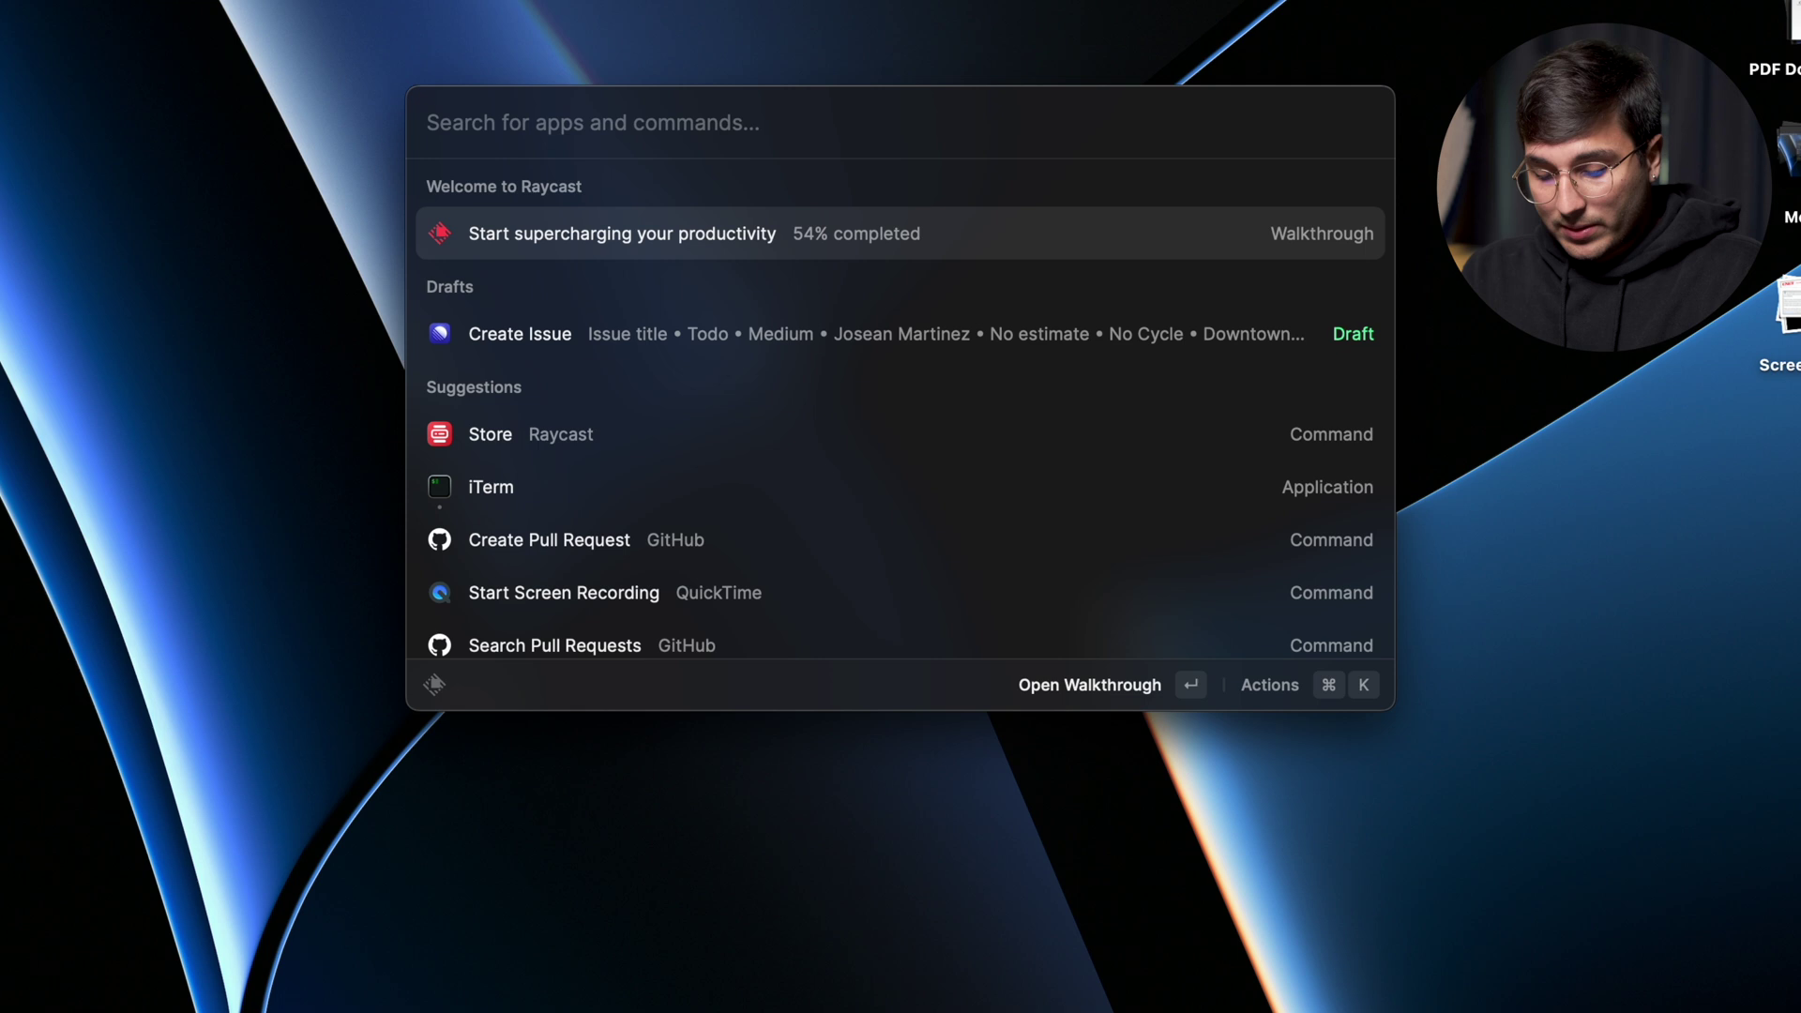
{"action": "type", "text": "githu"}
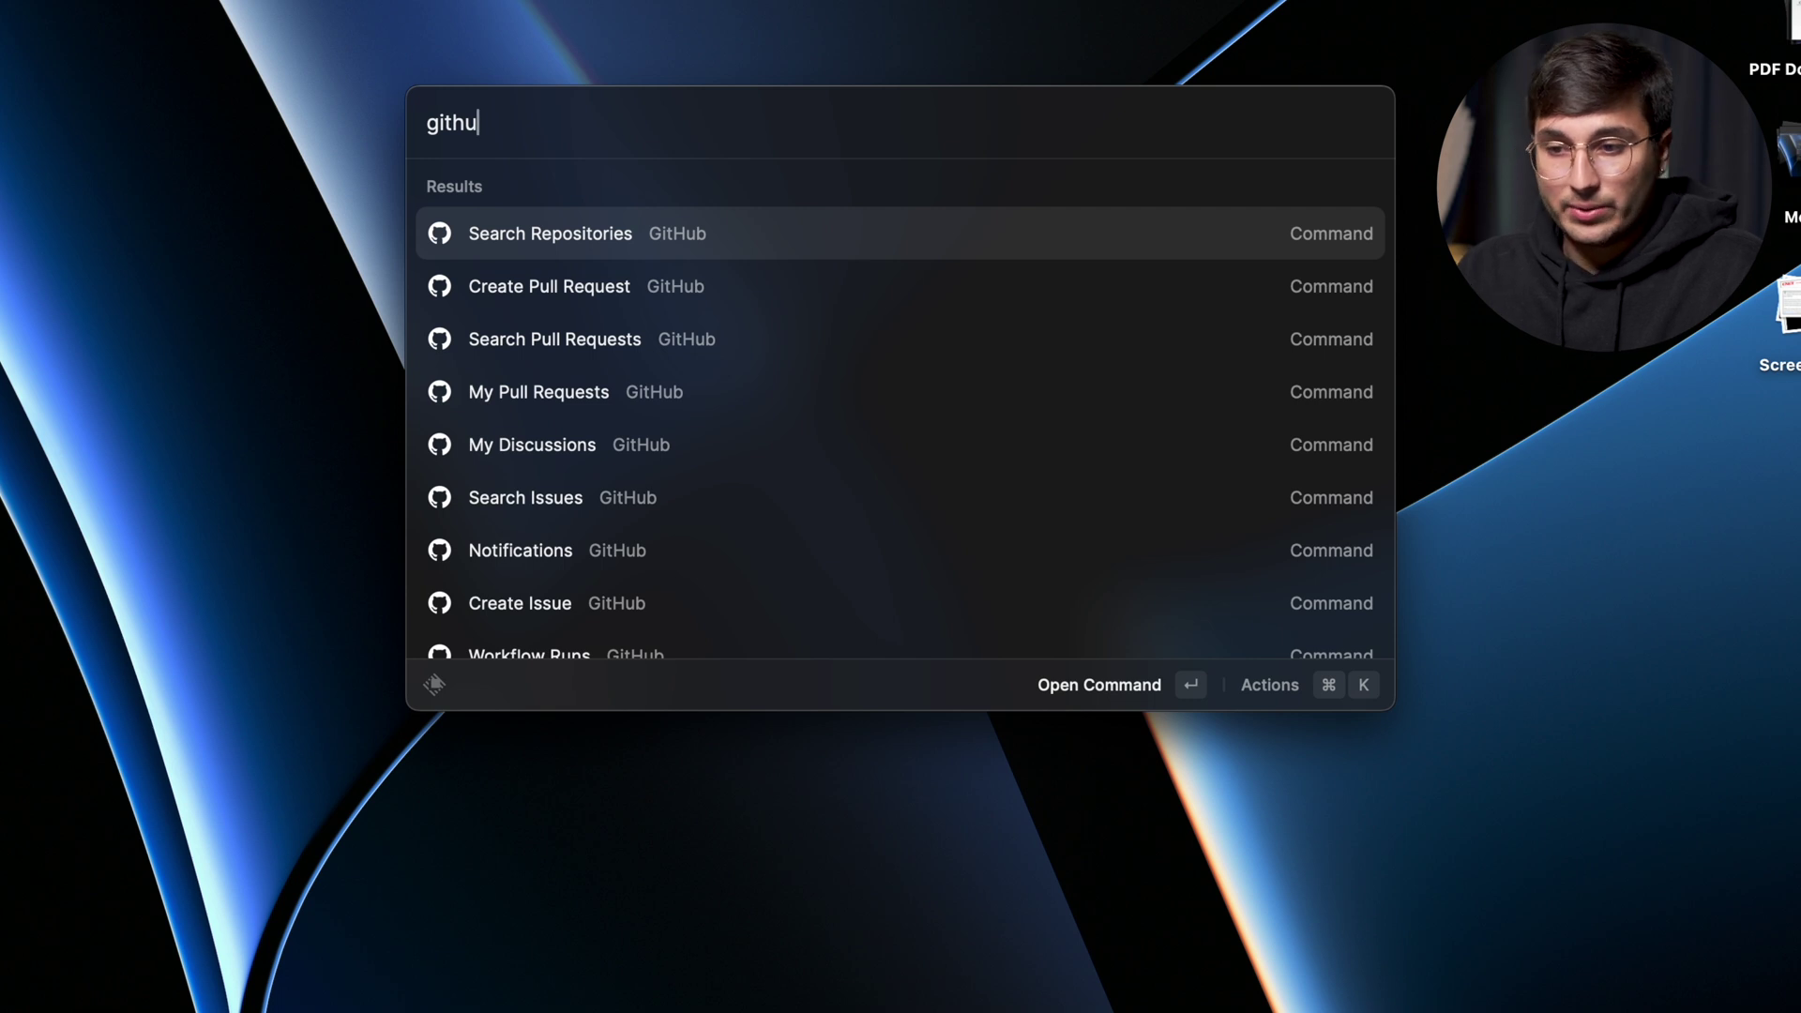
Search GitHub repositories for 'react' and open the typescript-cheatsheets/react result in Chrome.
{"action": "key", "text": "Down"}
{"action": "key", "text": "Down"}
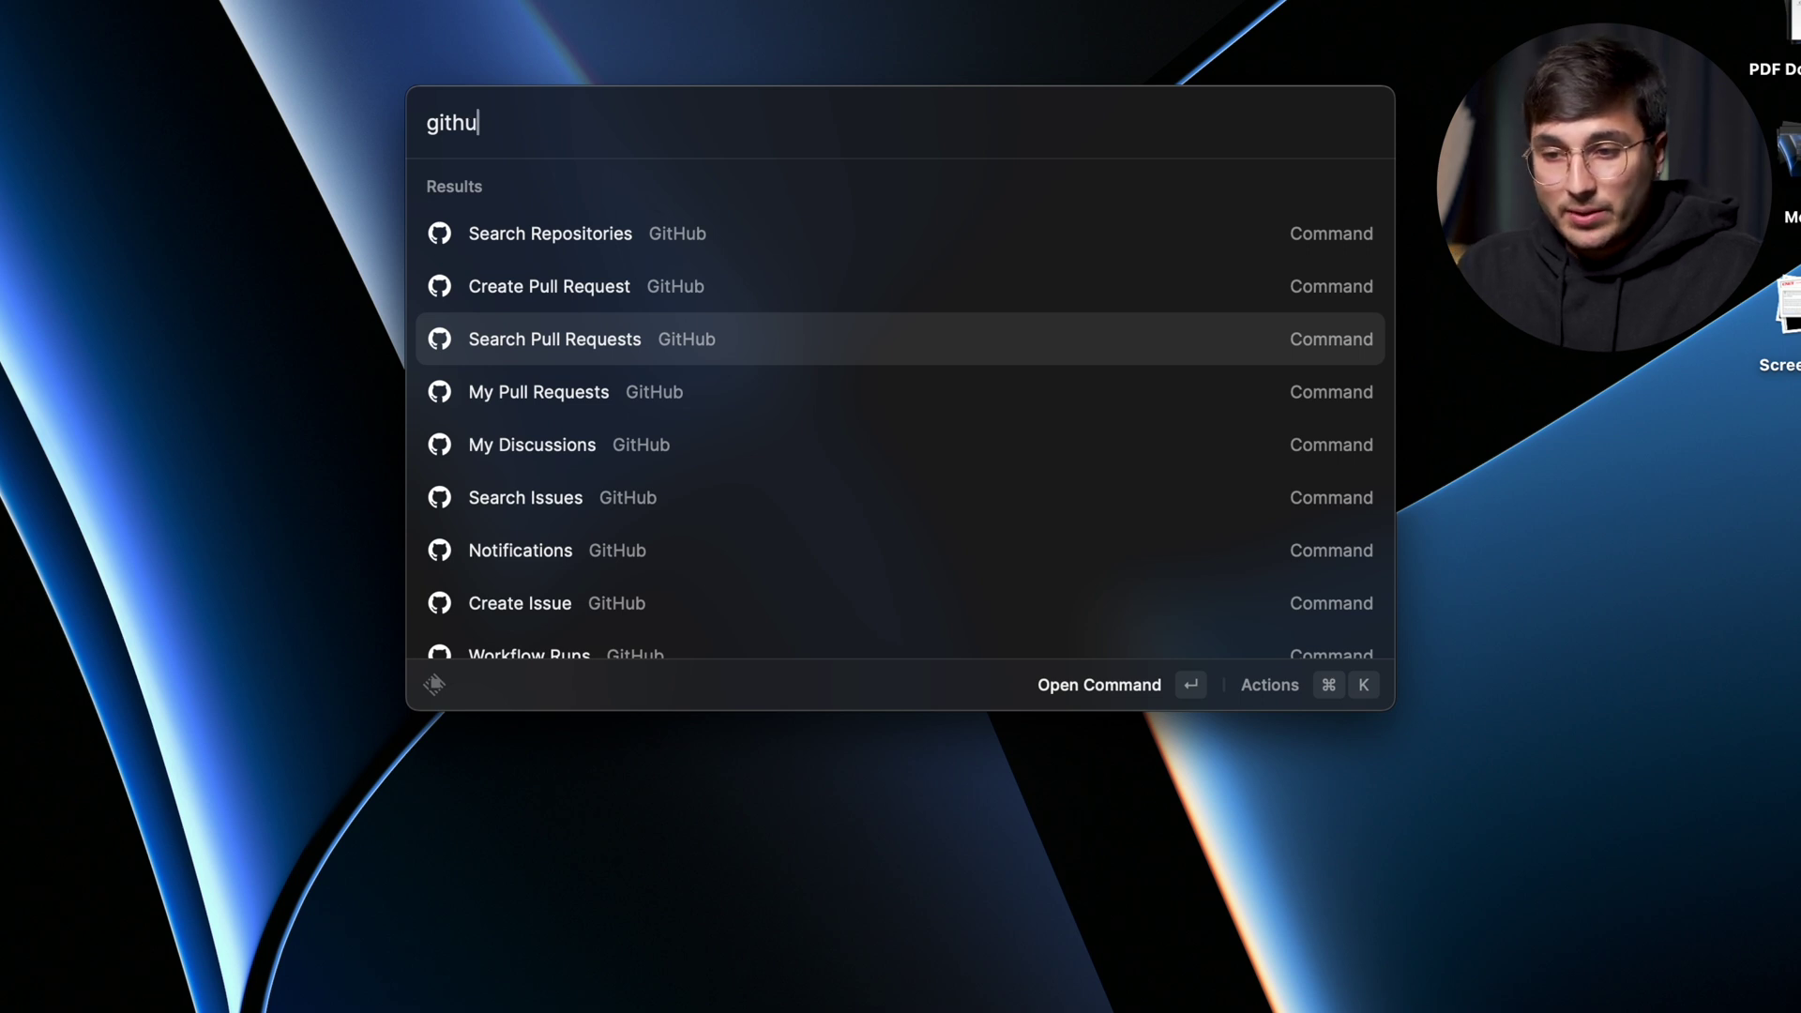
{"action": "key", "text": "Up"}
{"action": "key", "text": "Up"}
{"action": "key", "text": "Return"}
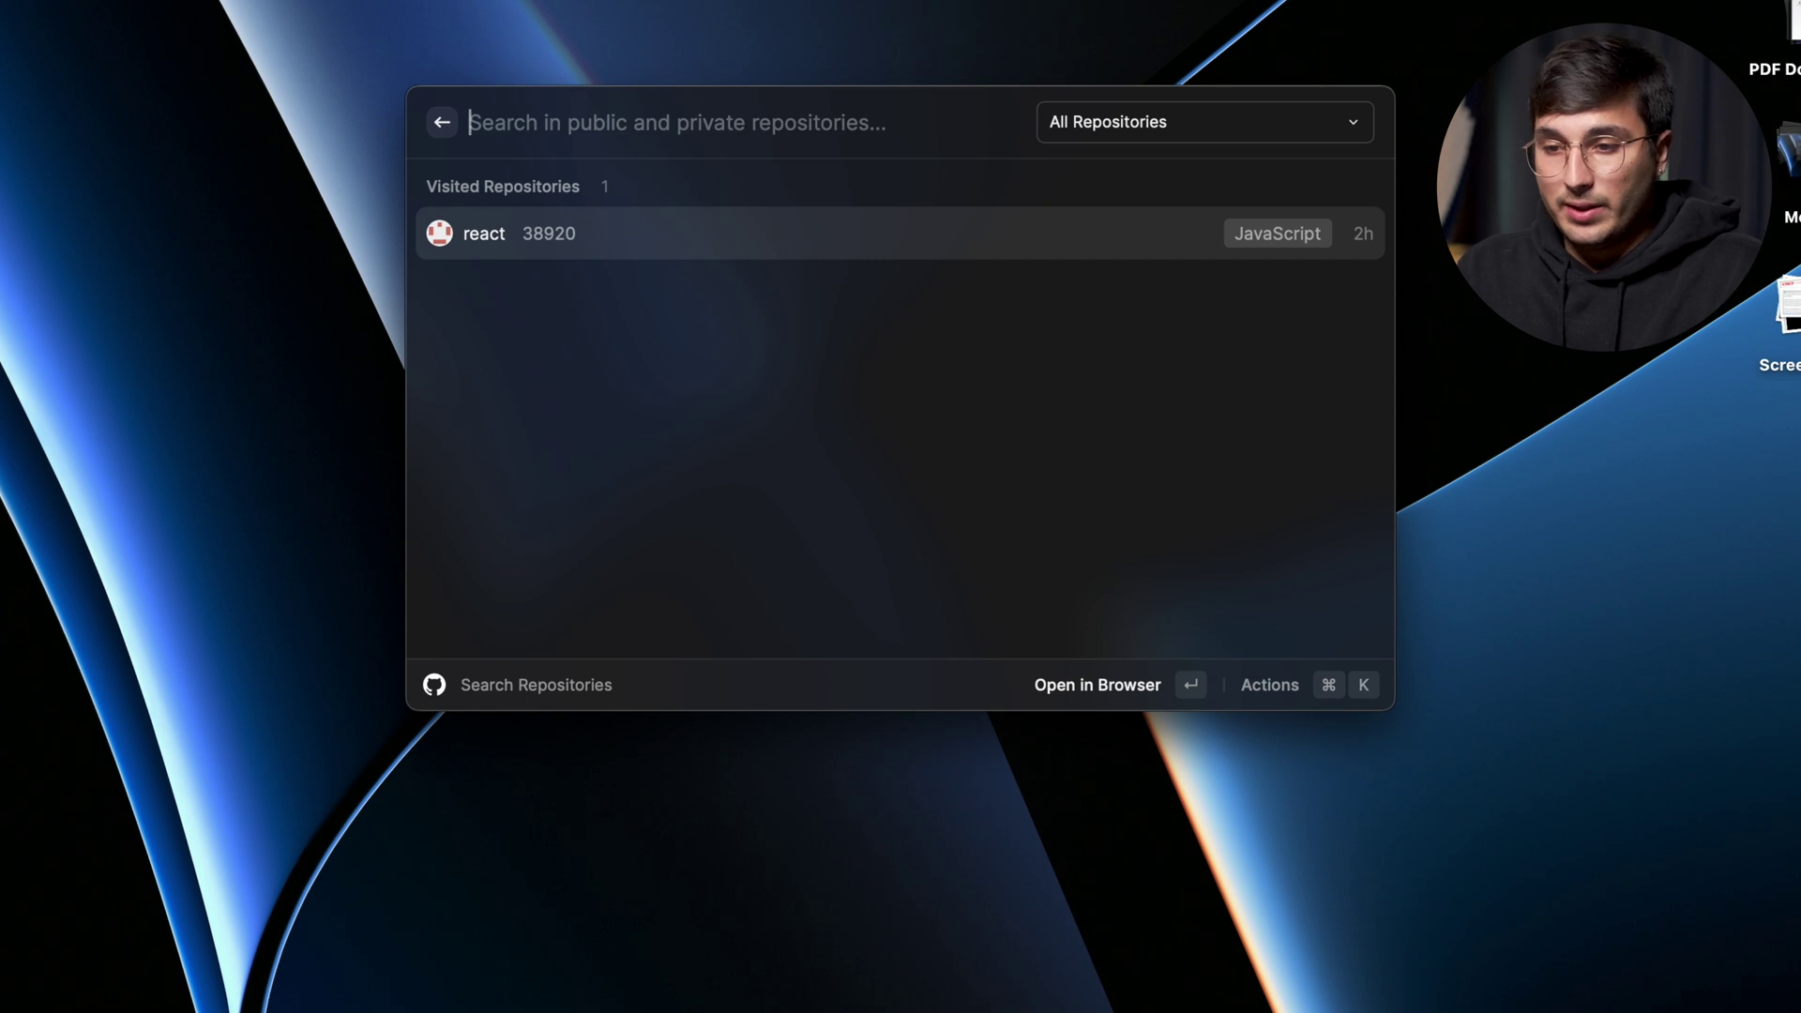
{"action": "type", "text": "react"}
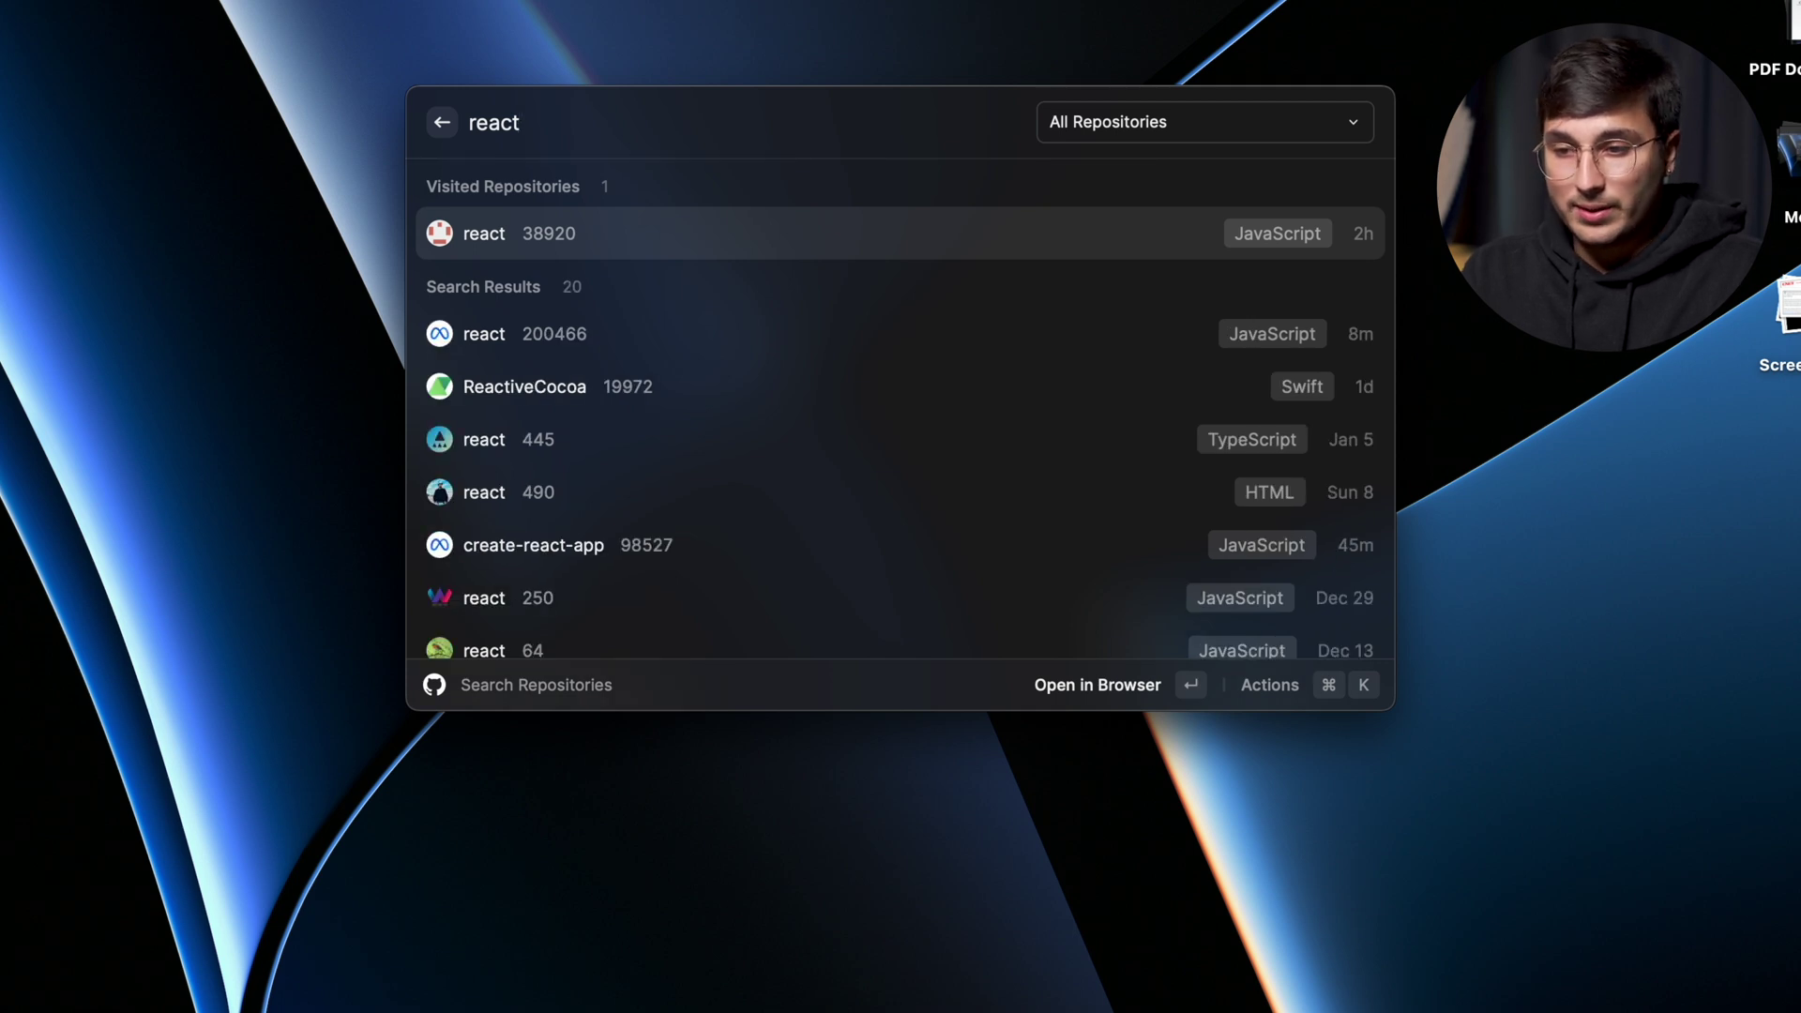
{"action": "key", "text": "Down"}
{"action": "key", "text": "Return"}
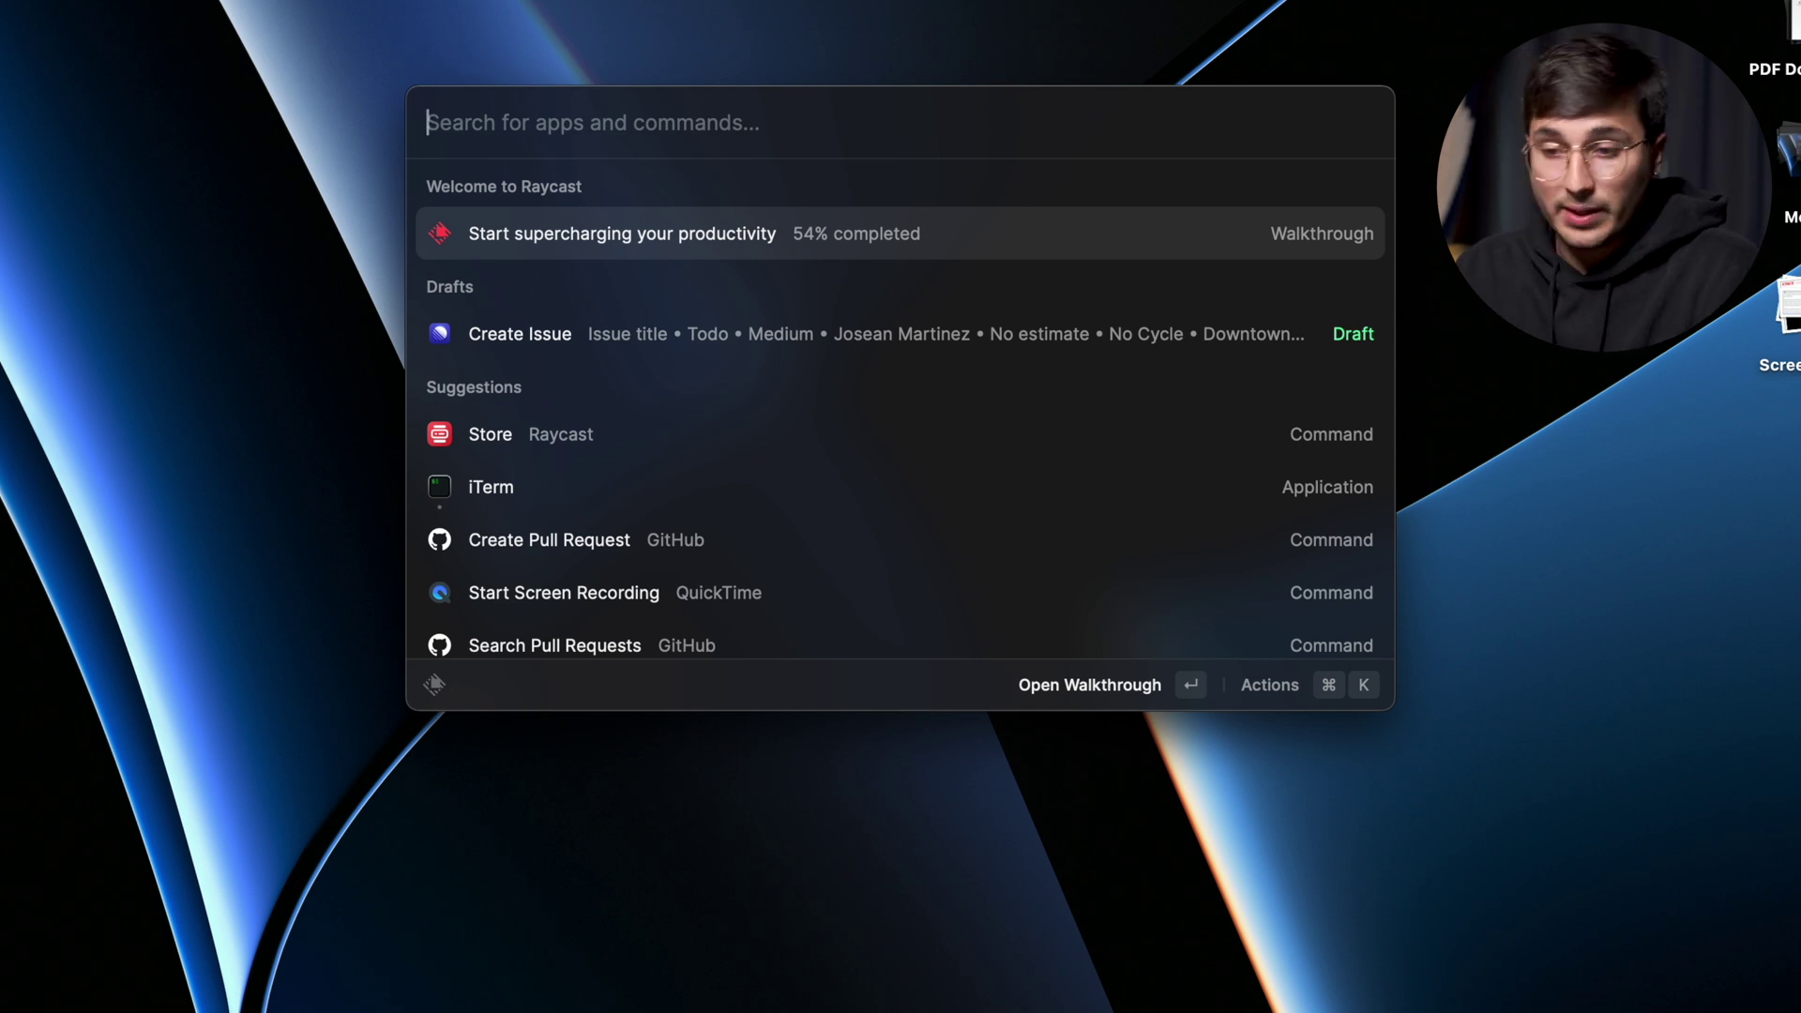
{"action": "type", "text": "b"}
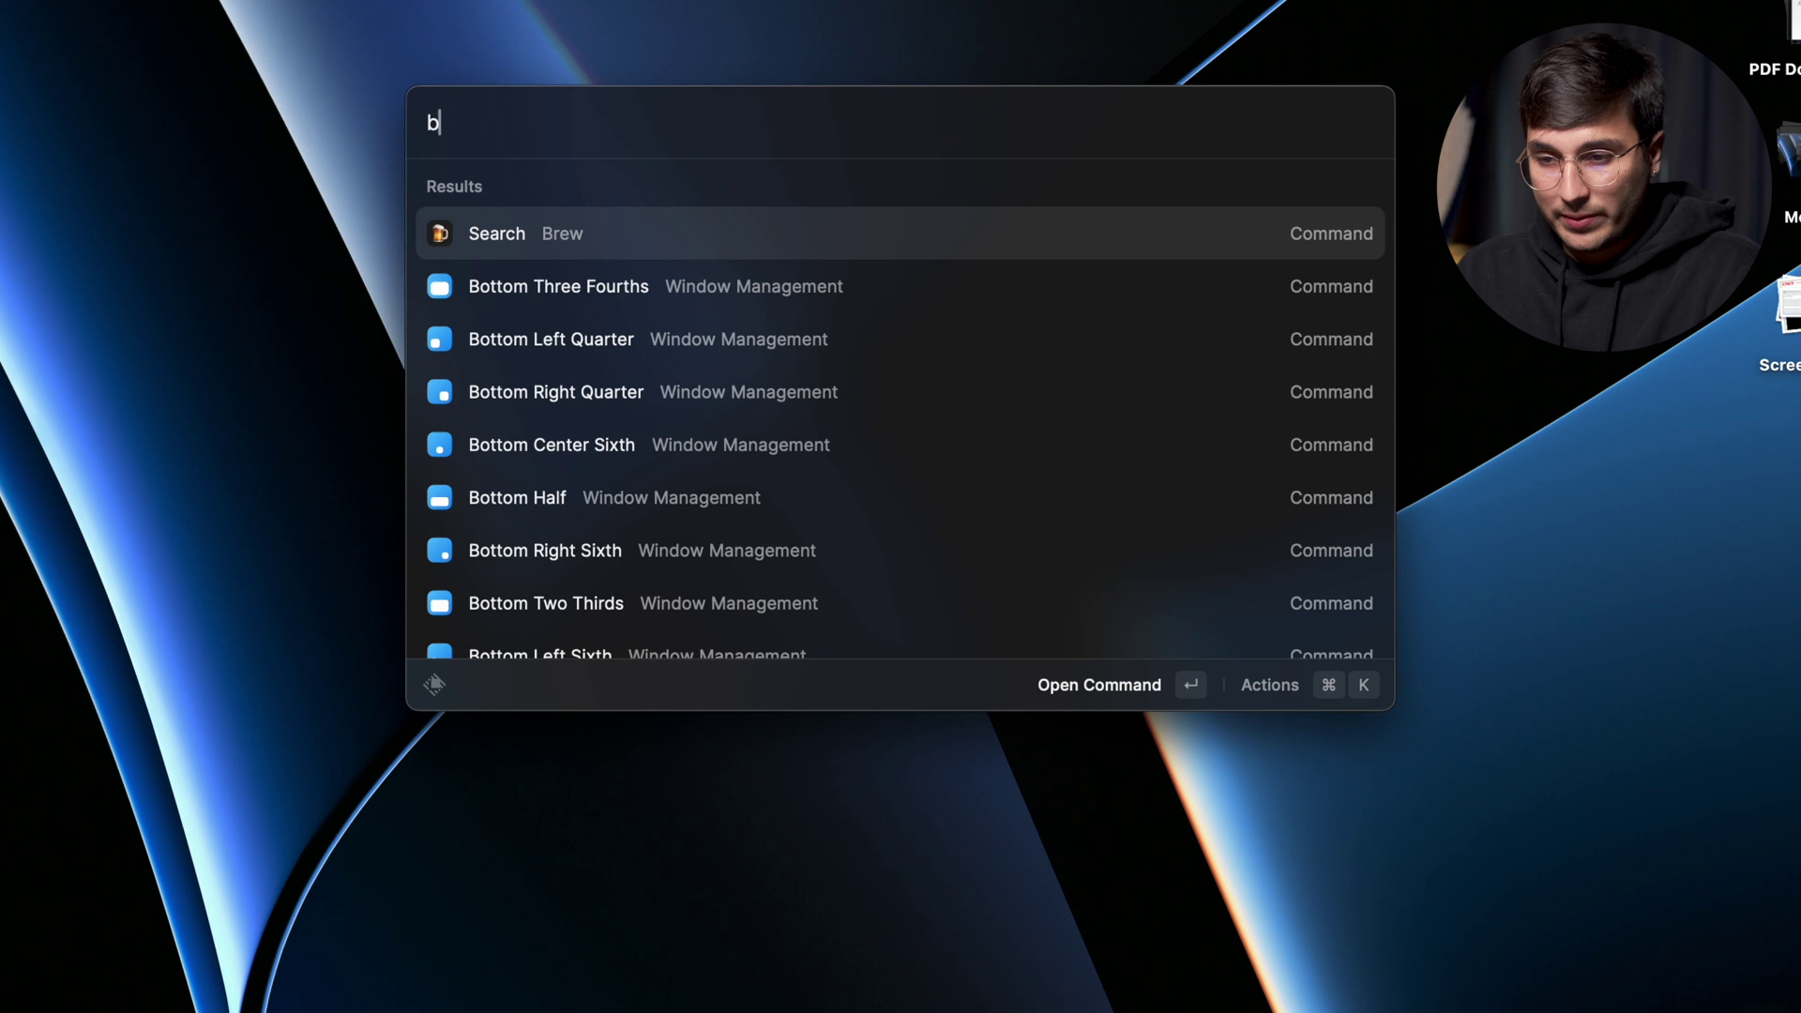
{"action": "type", "text": "rew"}
{"action": "key", "text": "Return"}
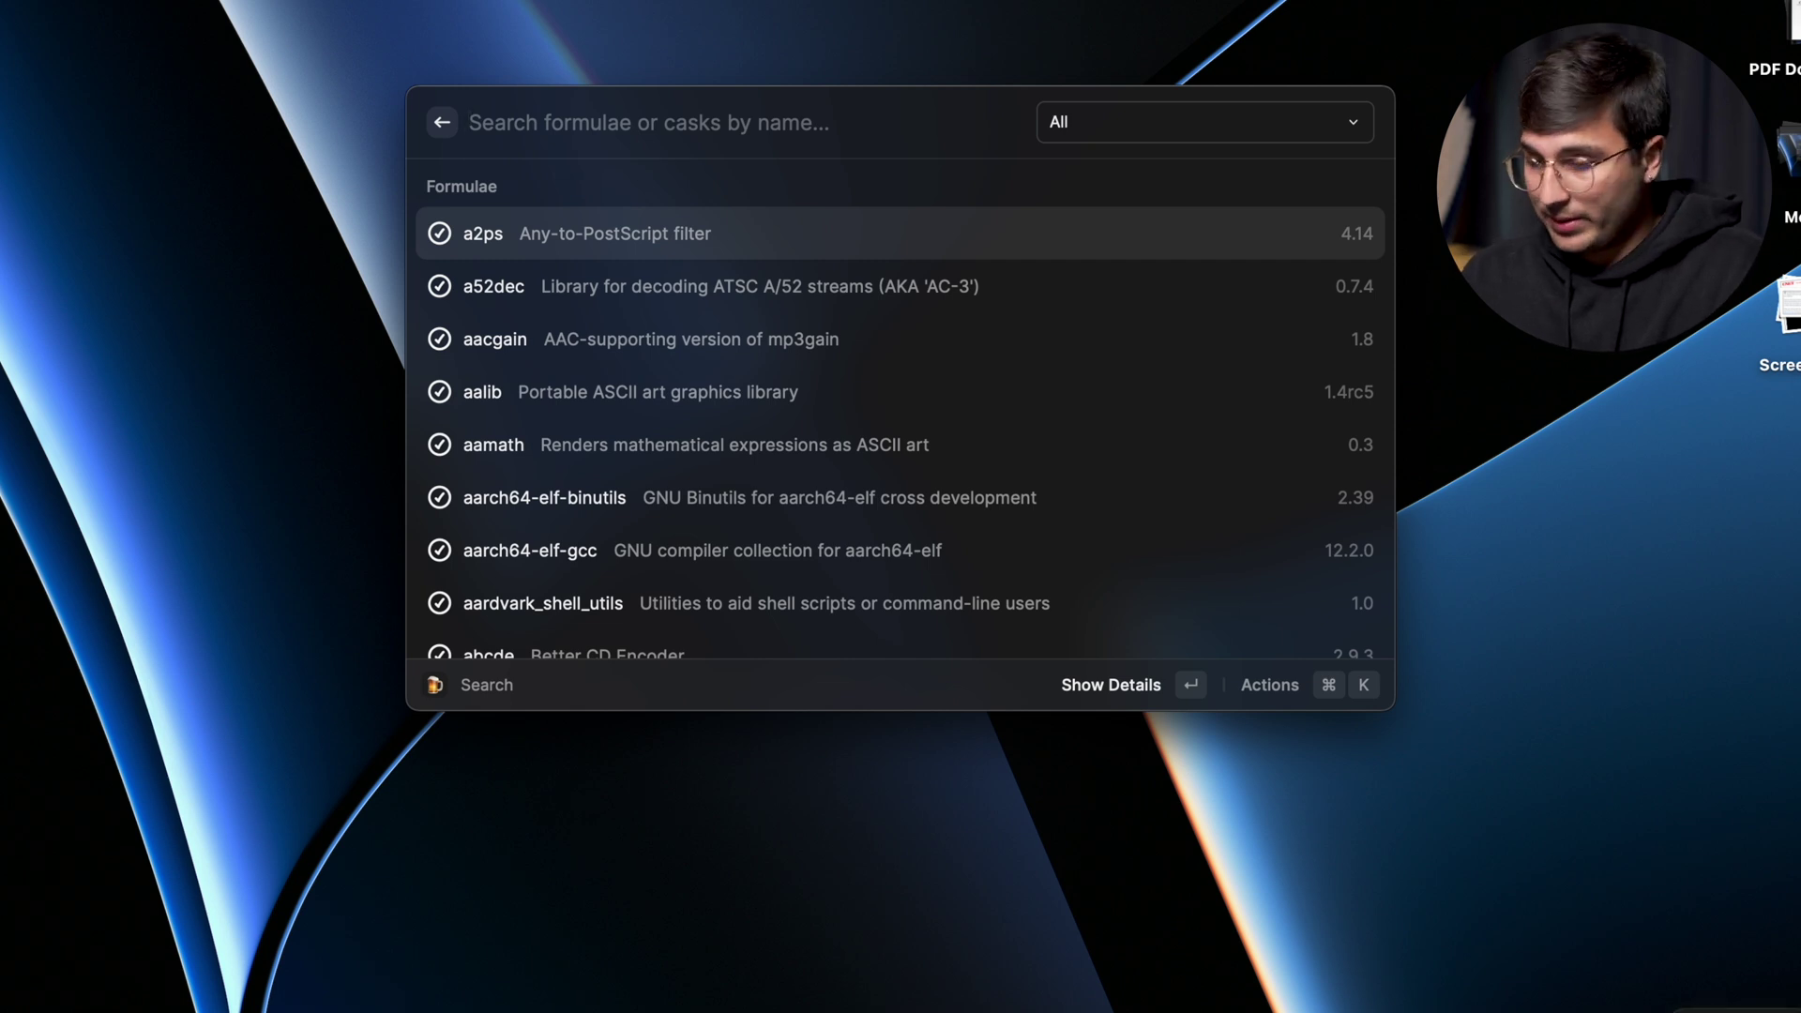
{"action": "key", "text": "Escape"}
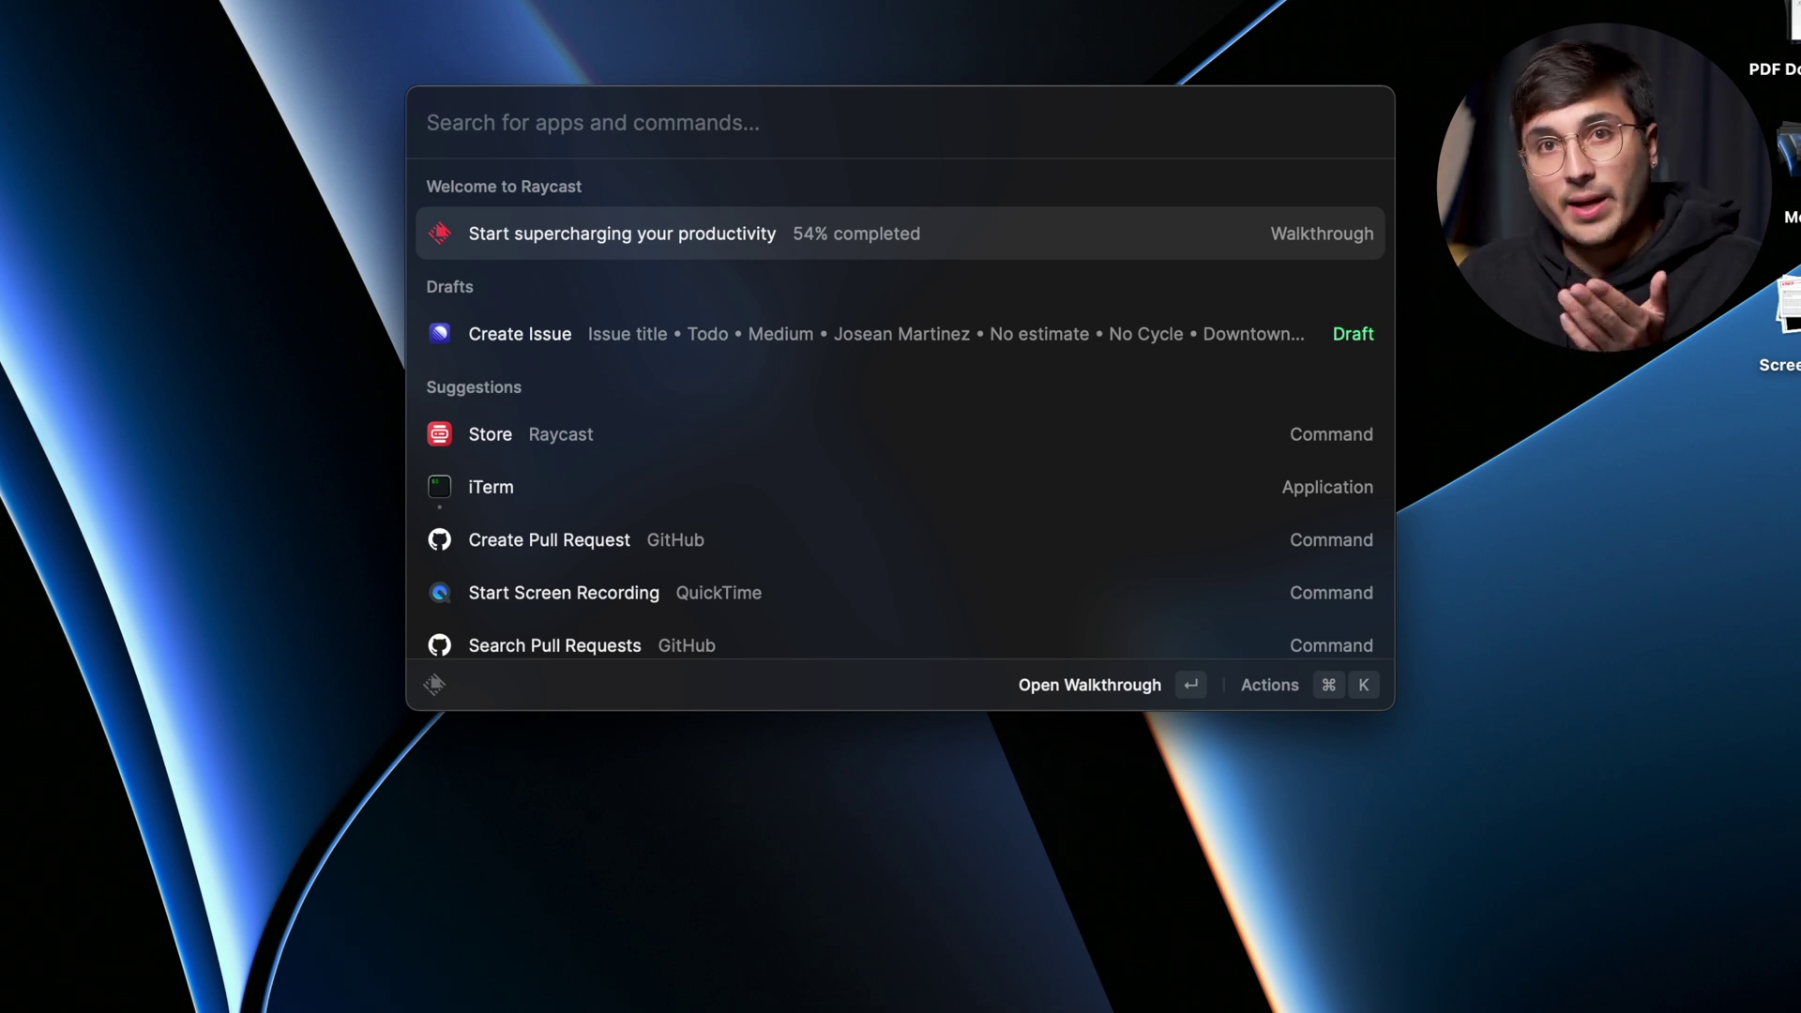
{"action": "type", "text": "linear"}
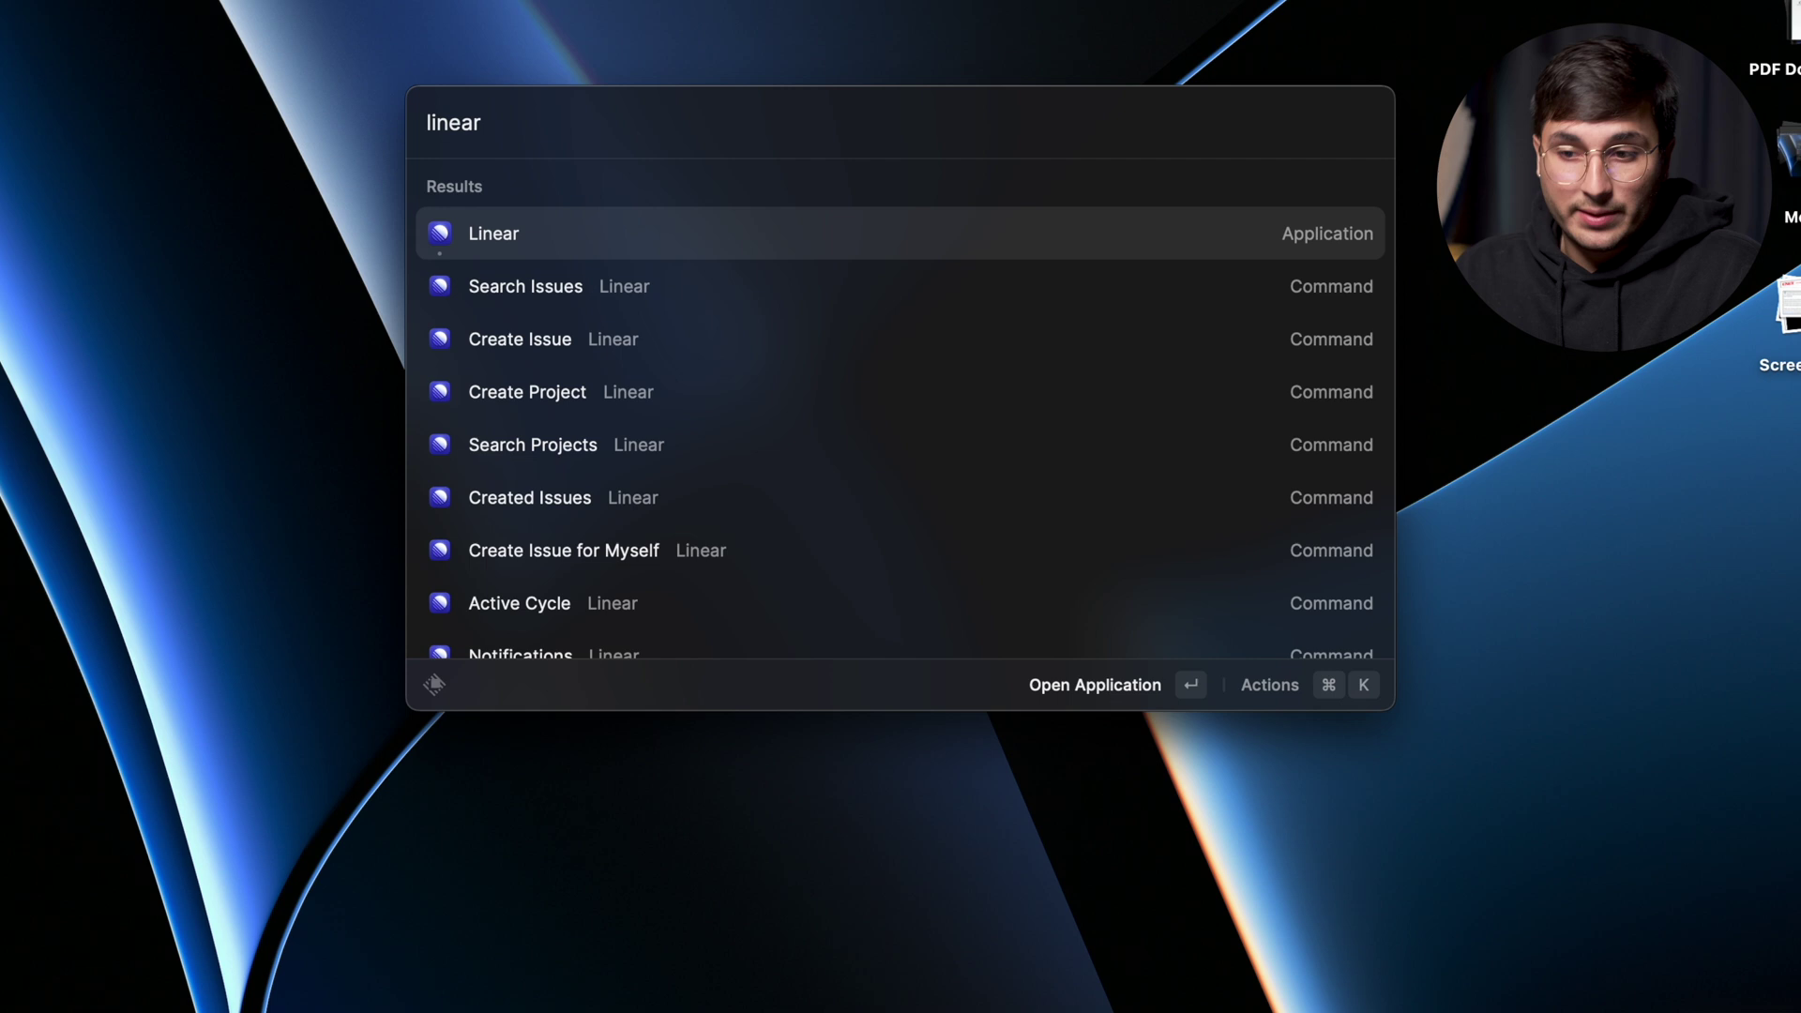
Select Linear's Create Issue command and open its empty new-issue form.
{"action": "key", "text": "Down"}
{"action": "key", "text": "Down"}
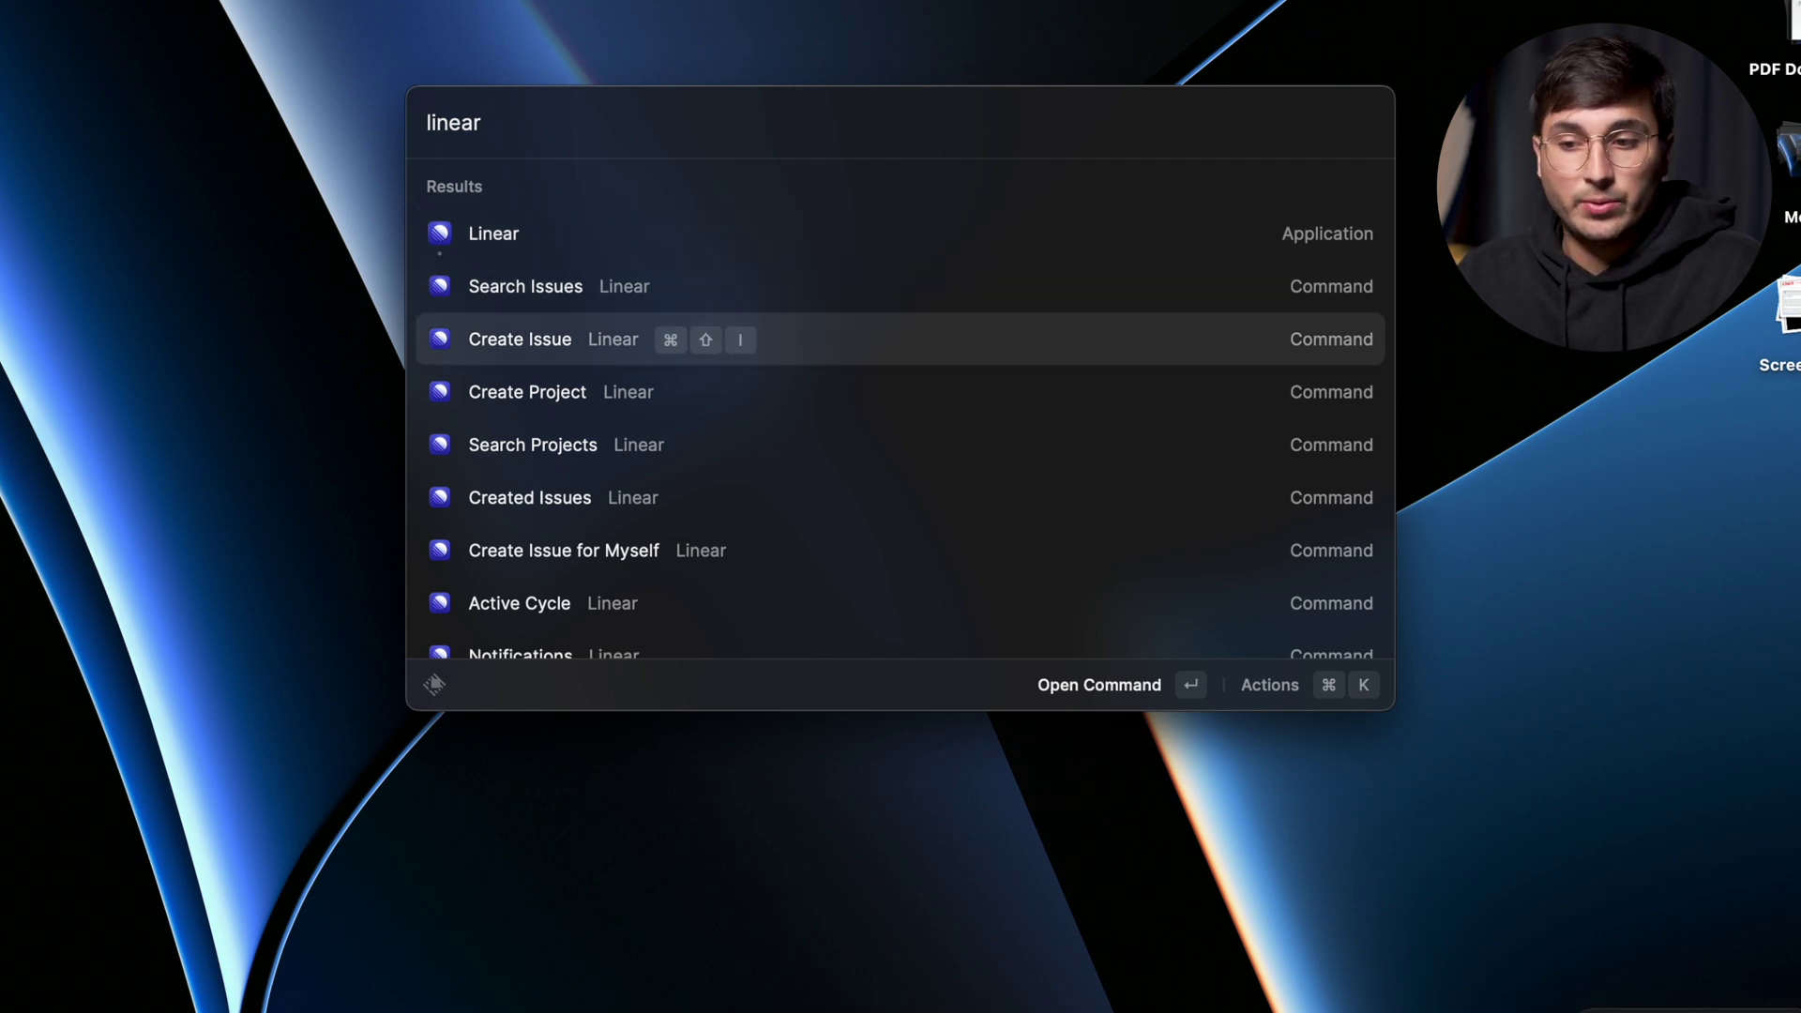
{"action": "key", "text": "Down"}
{"action": "key", "text": "Down"}
{"action": "key", "text": "Up"}
{"action": "key", "text": "Down"}
{"action": "key", "text": "Down"}
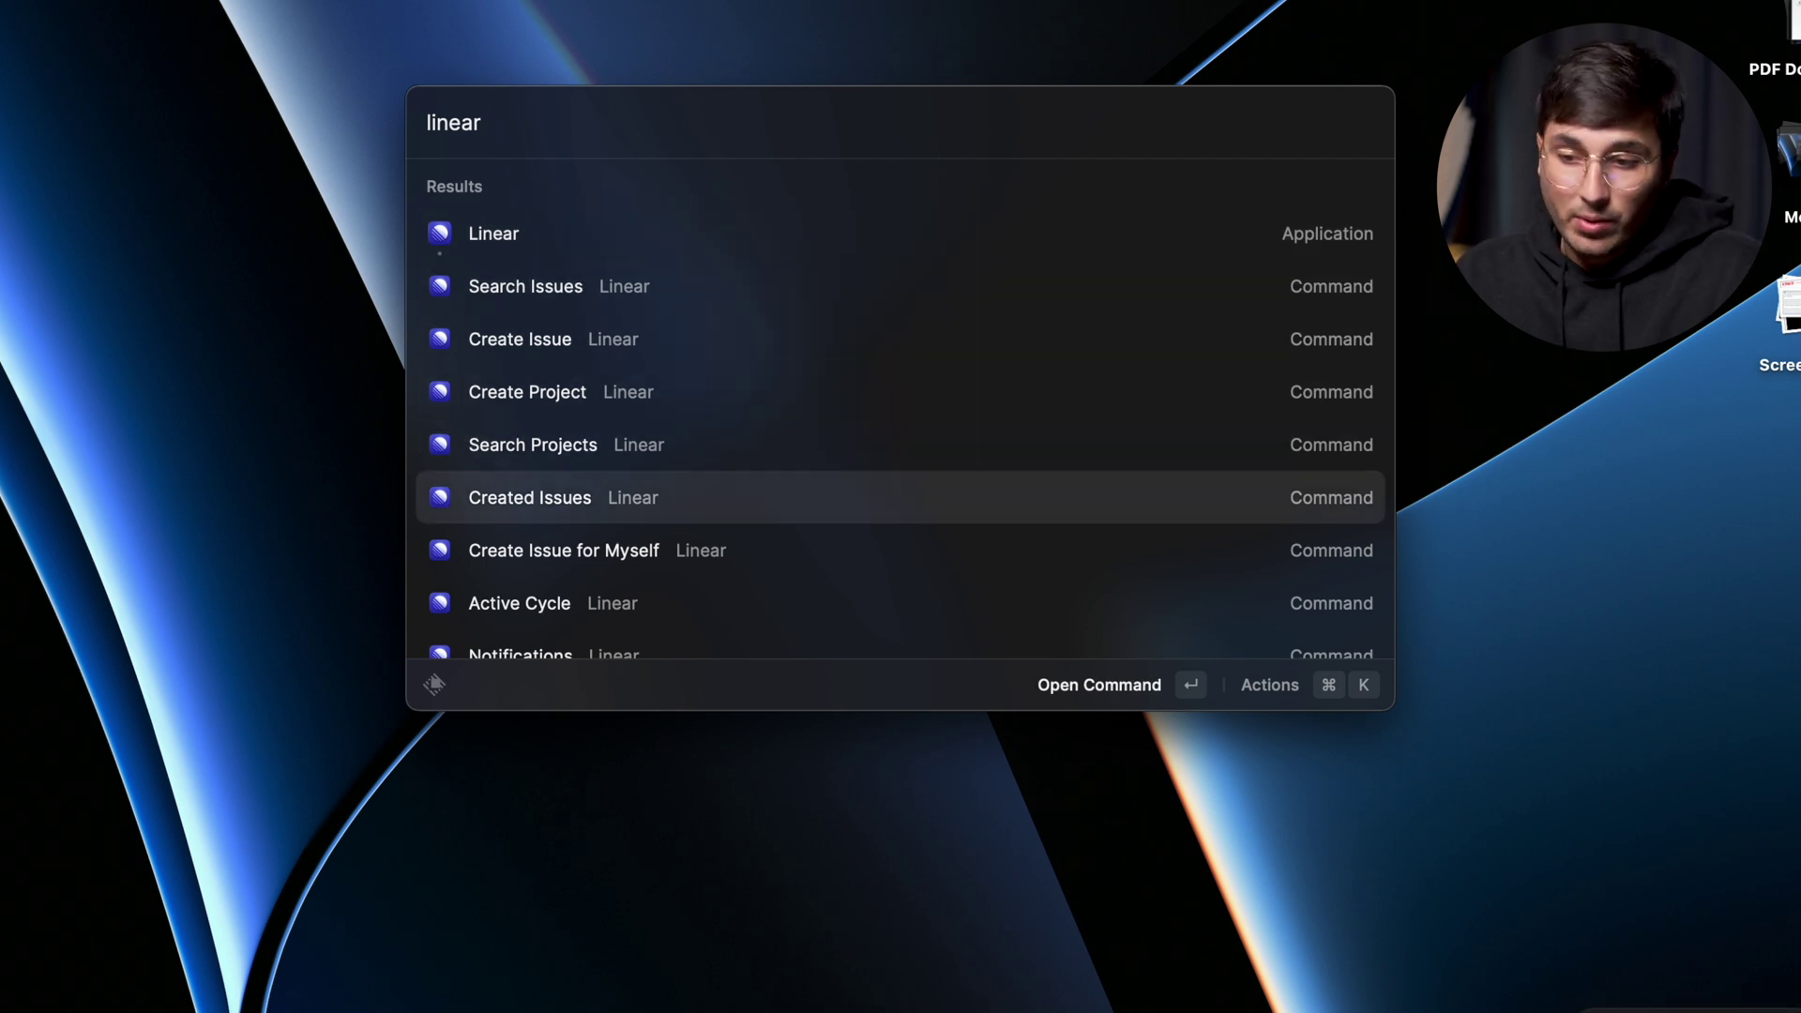
{"action": "key", "text": "Up"}
{"action": "key", "text": "Up"}
{"action": "key", "text": "Up"}
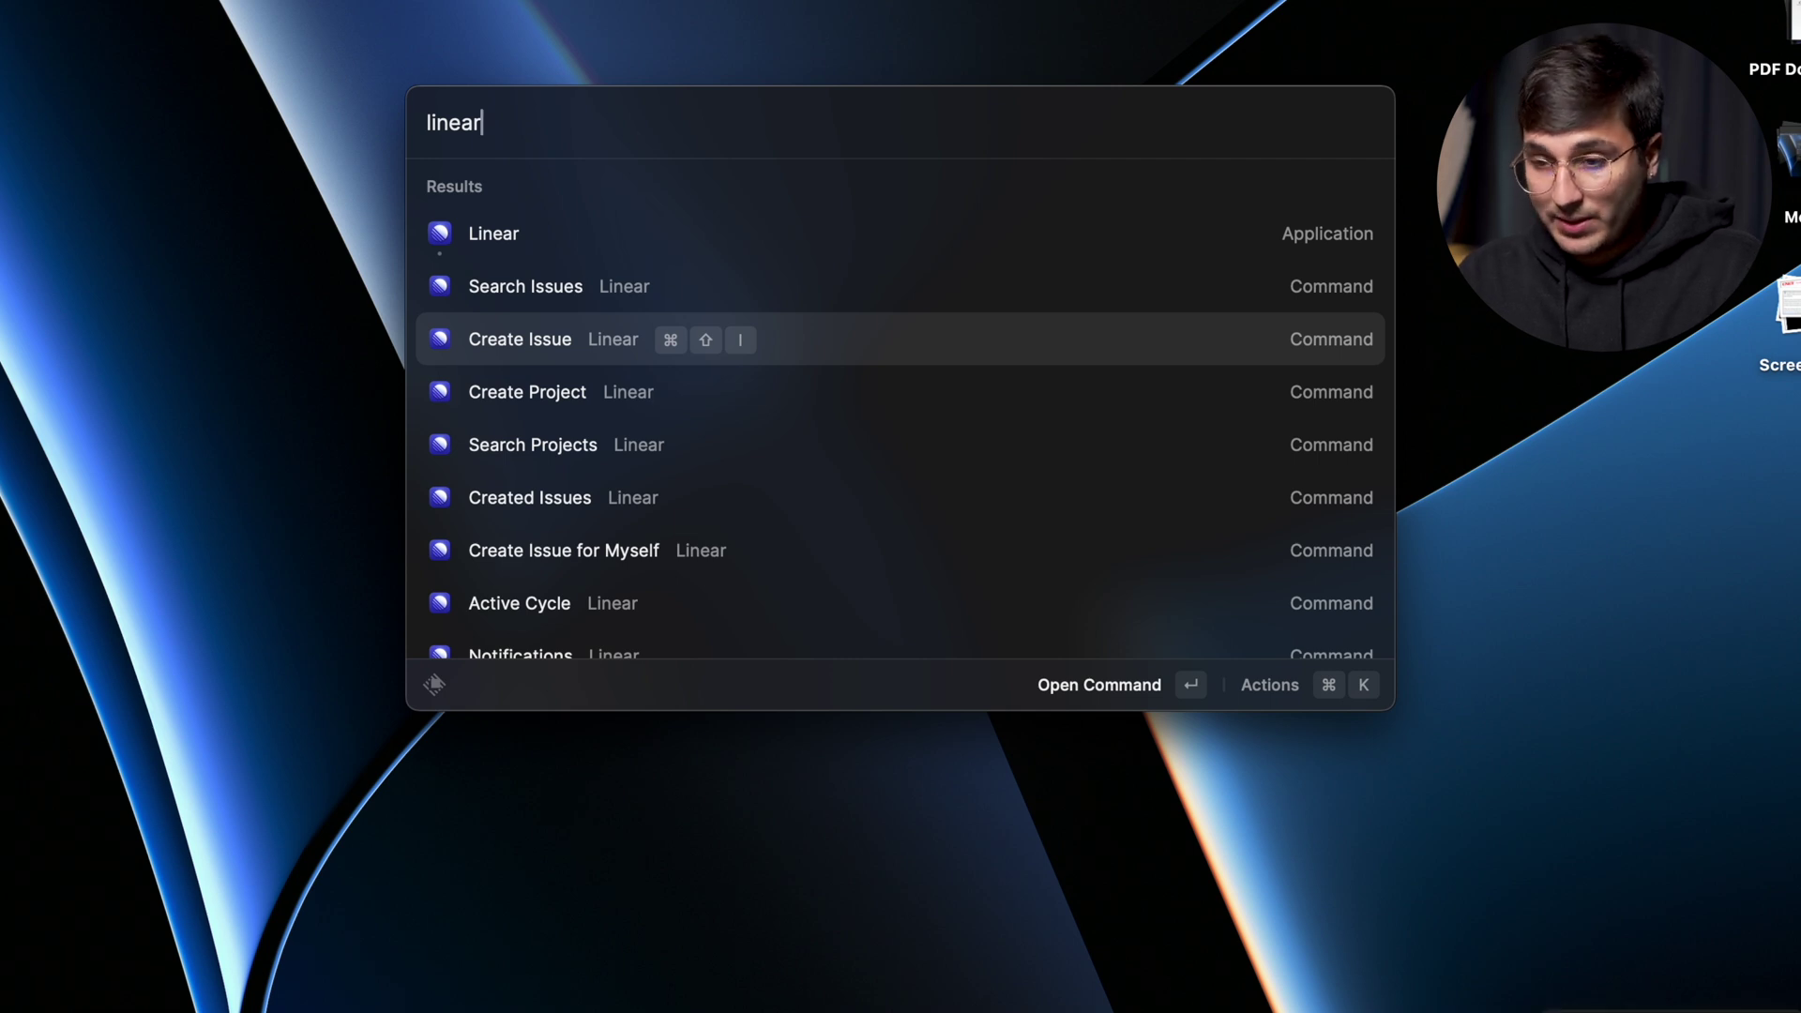
{"action": "key", "text": "Return"}
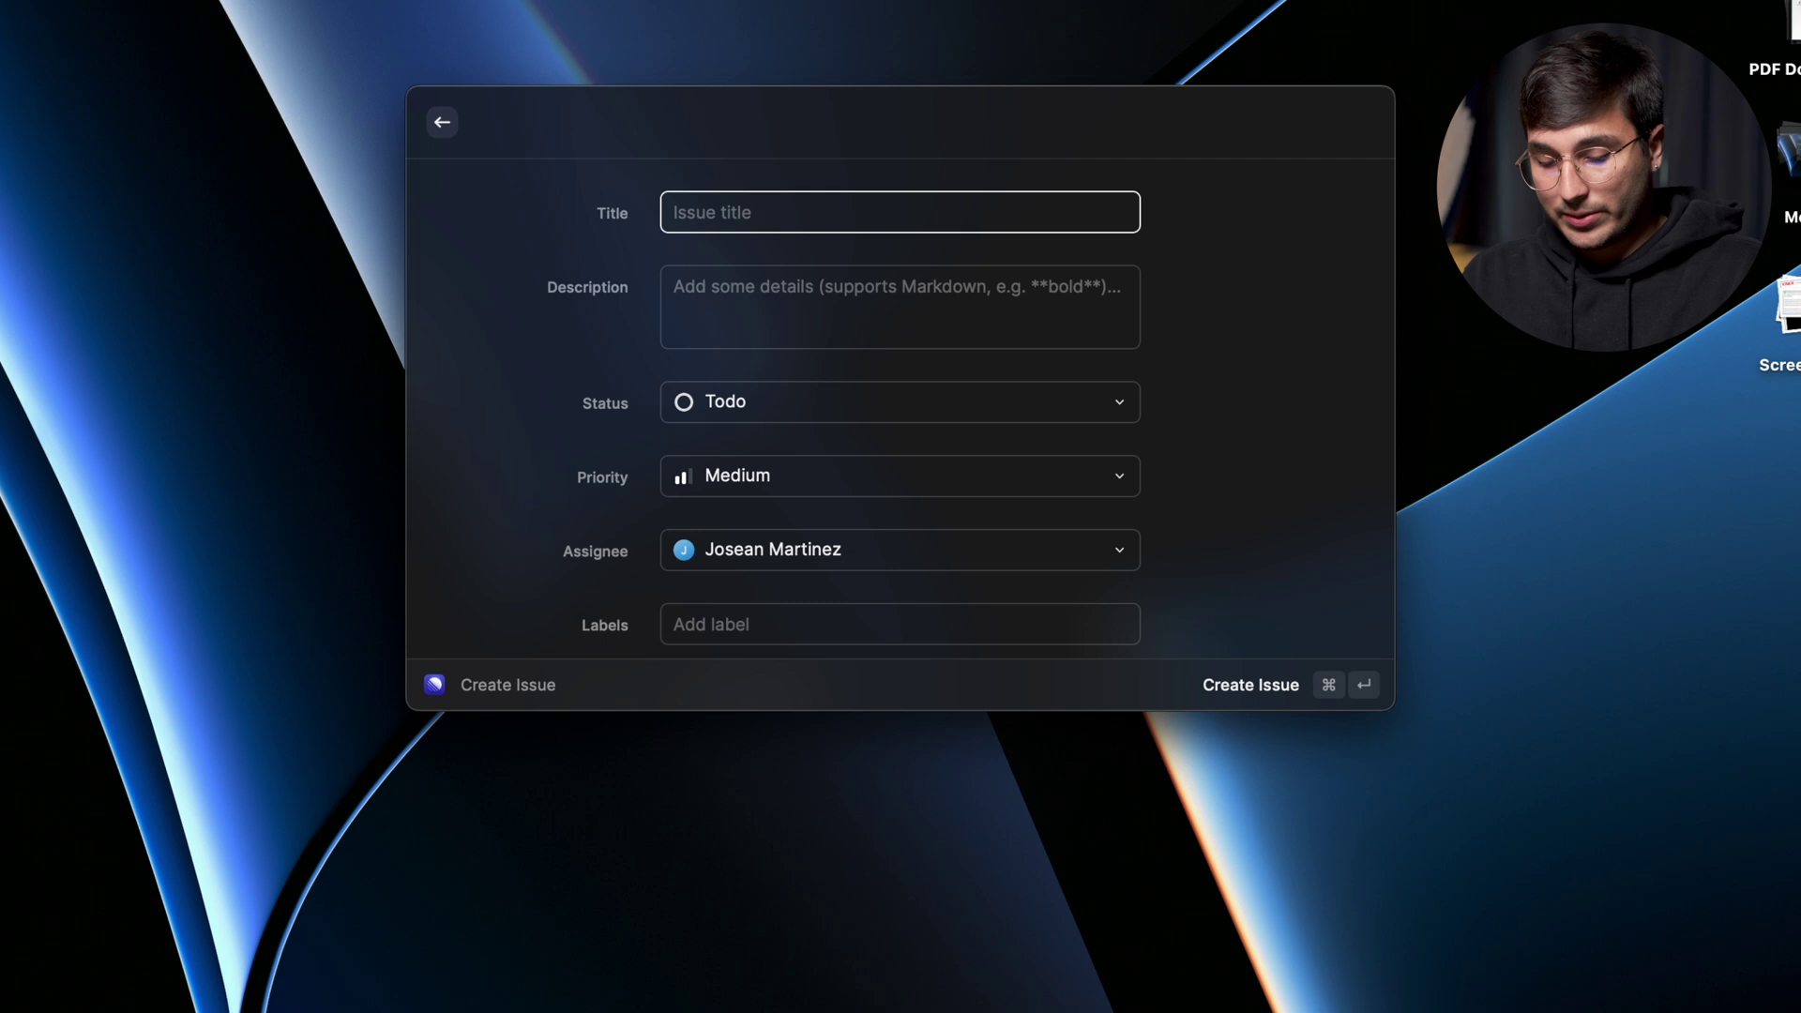
Keep the Linear issue as a draft and open Raycast's Extensions command settings.
{"action": "key", "text": "Escape"}
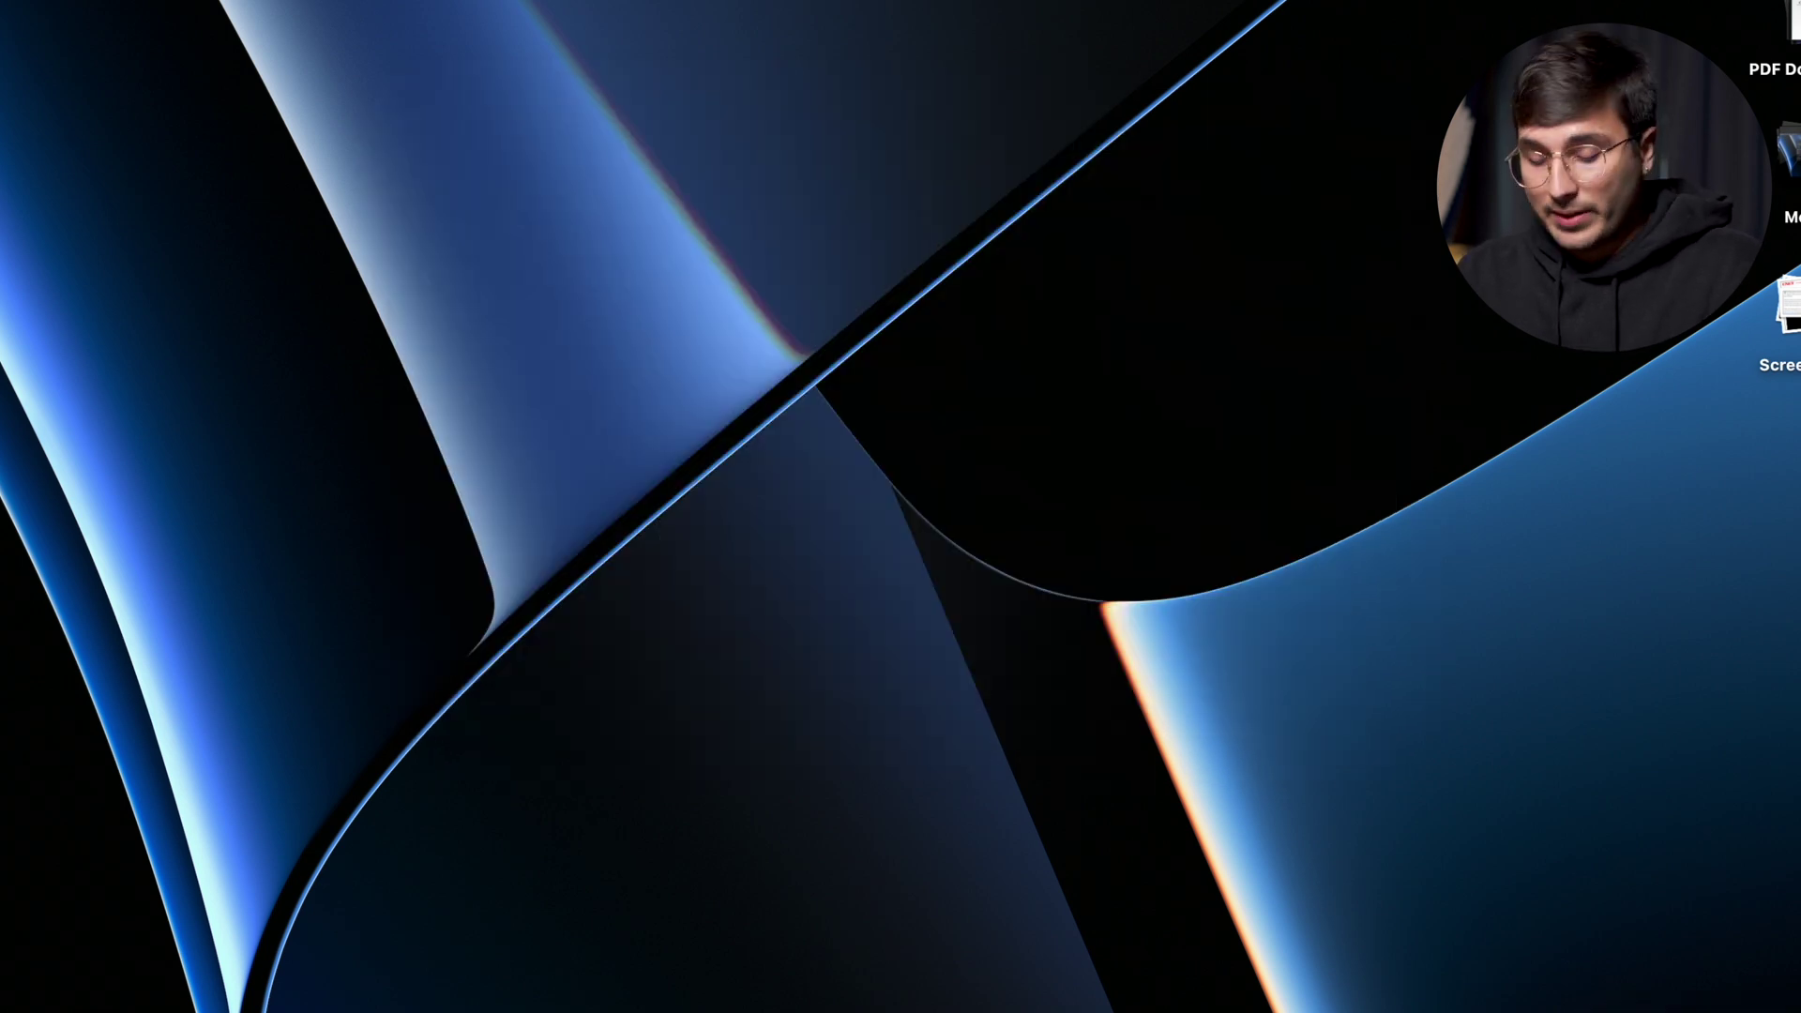
{"action": "key", "text": "alt+space"}
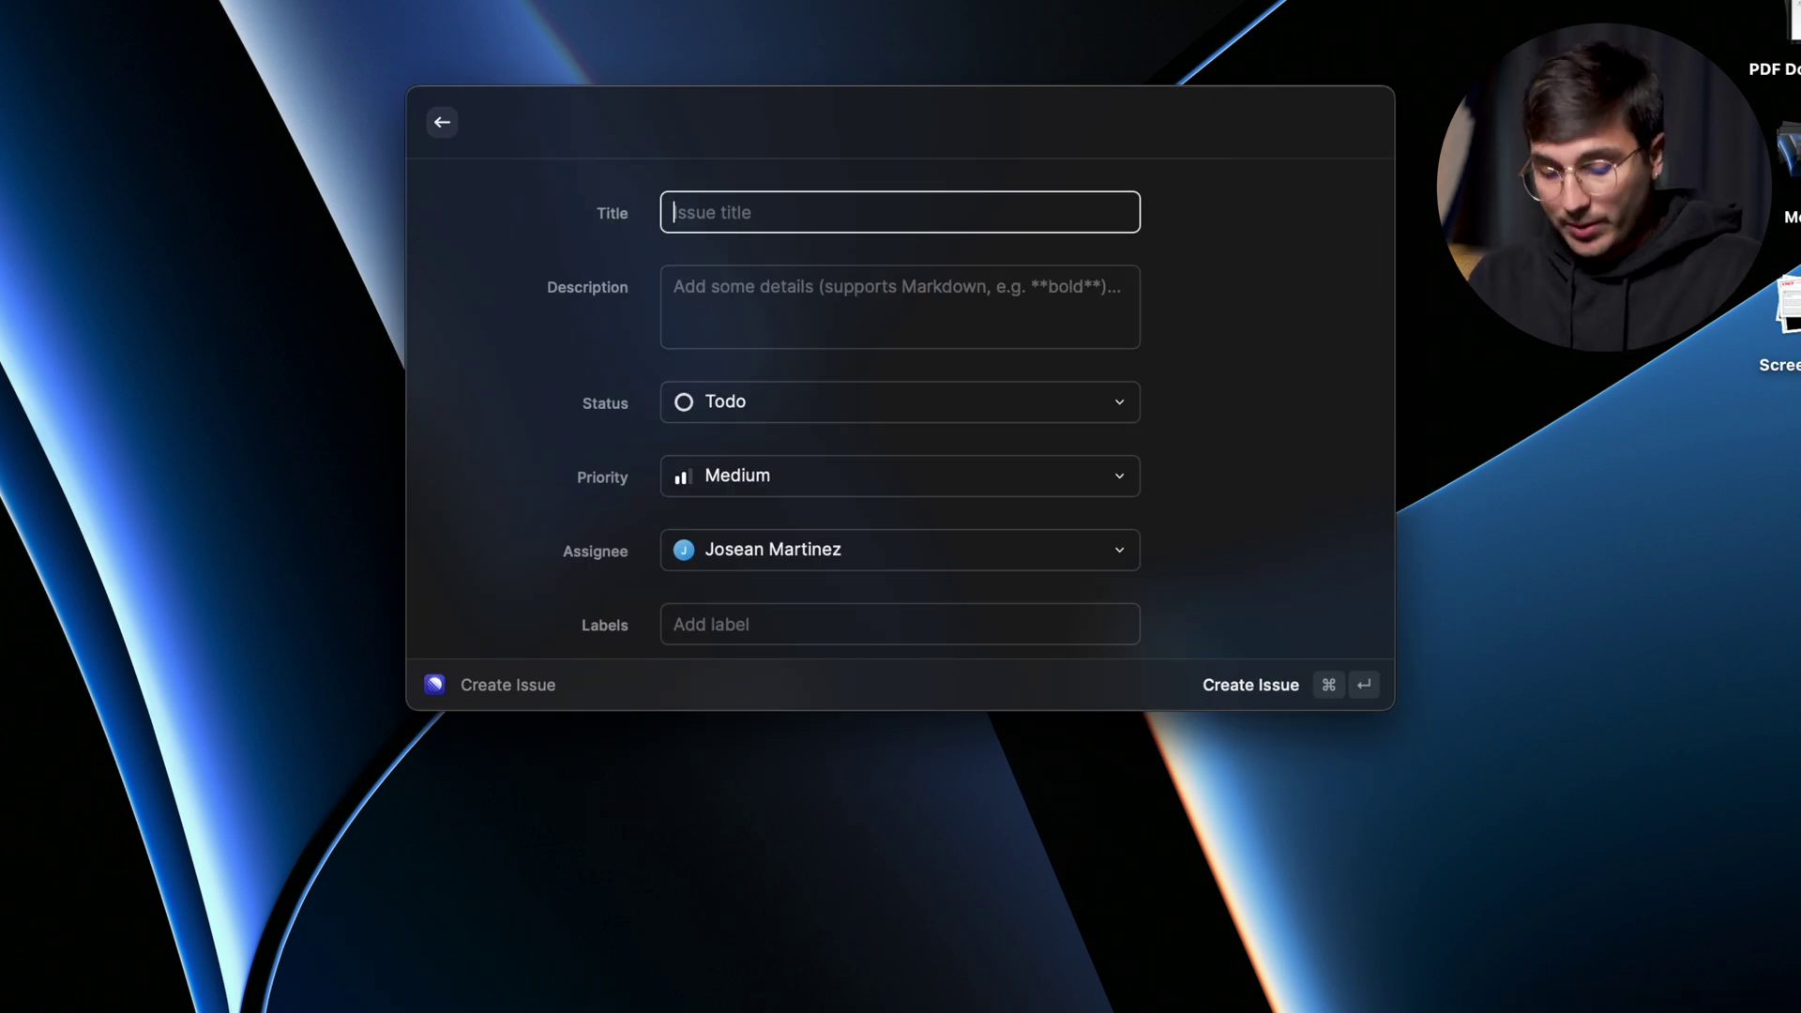
{"action": "key", "text": "Escape"}
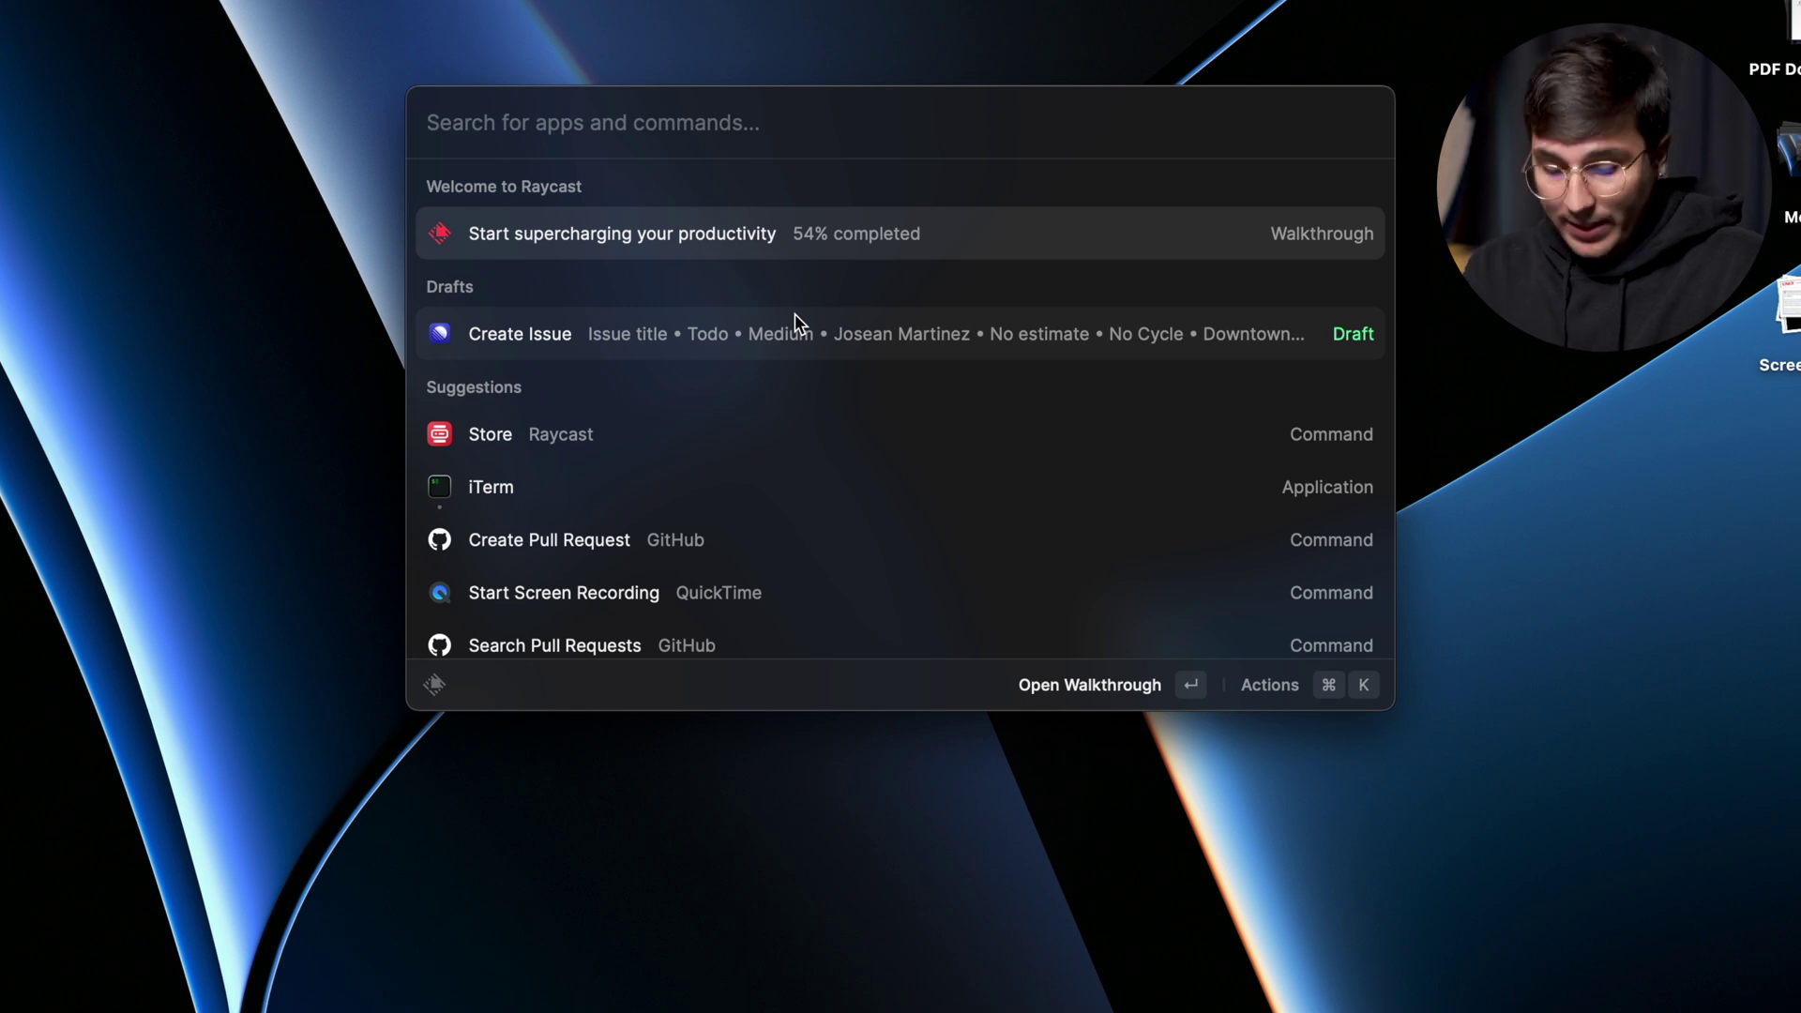
{"action": "key", "text": "super+comma"}
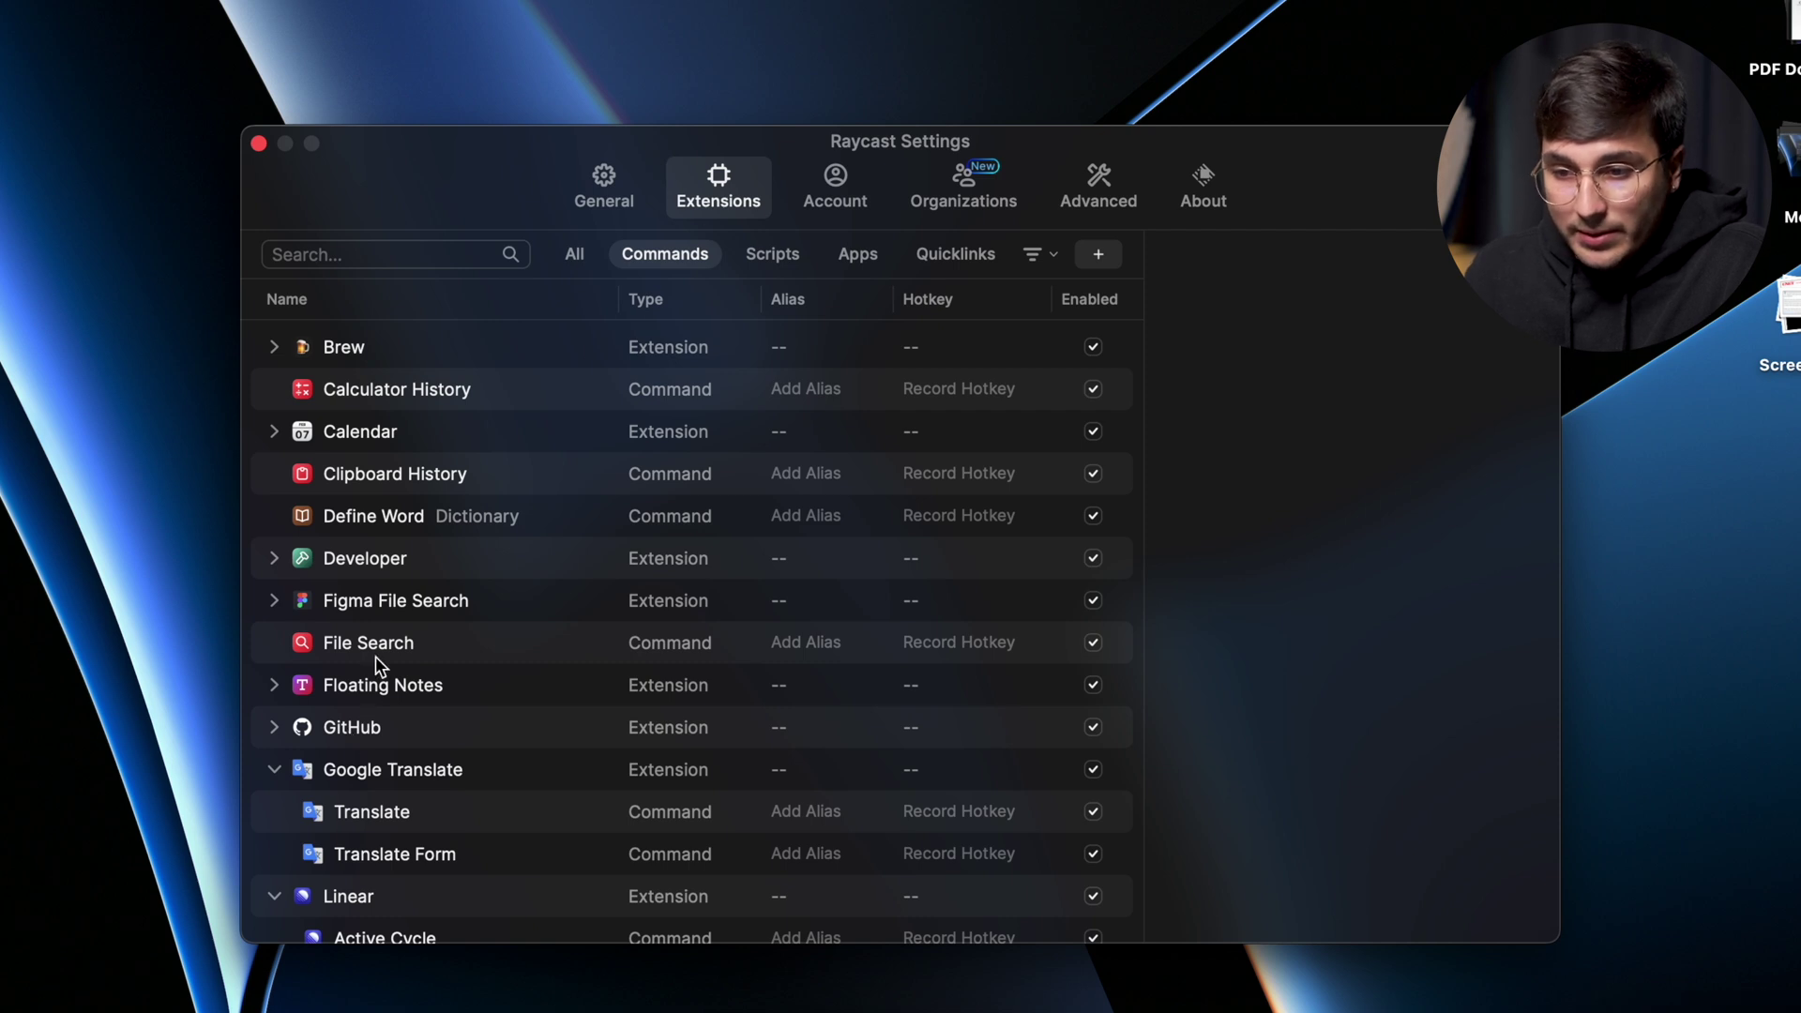
{"action": "scroll", "coordinate": [401, 646], "scroll_direction": "down", "scroll_amount": 4}
{"action": "scroll", "coordinate": [399, 646], "scroll_direction": "down", "scroll_amount": 4}
{"action": "scroll", "coordinate": [401, 644], "scroll_direction": "down", "scroll_amount": 3}
{"action": "scroll", "coordinate": [400, 646], "scroll_direction": "down", "scroll_amount": 1}
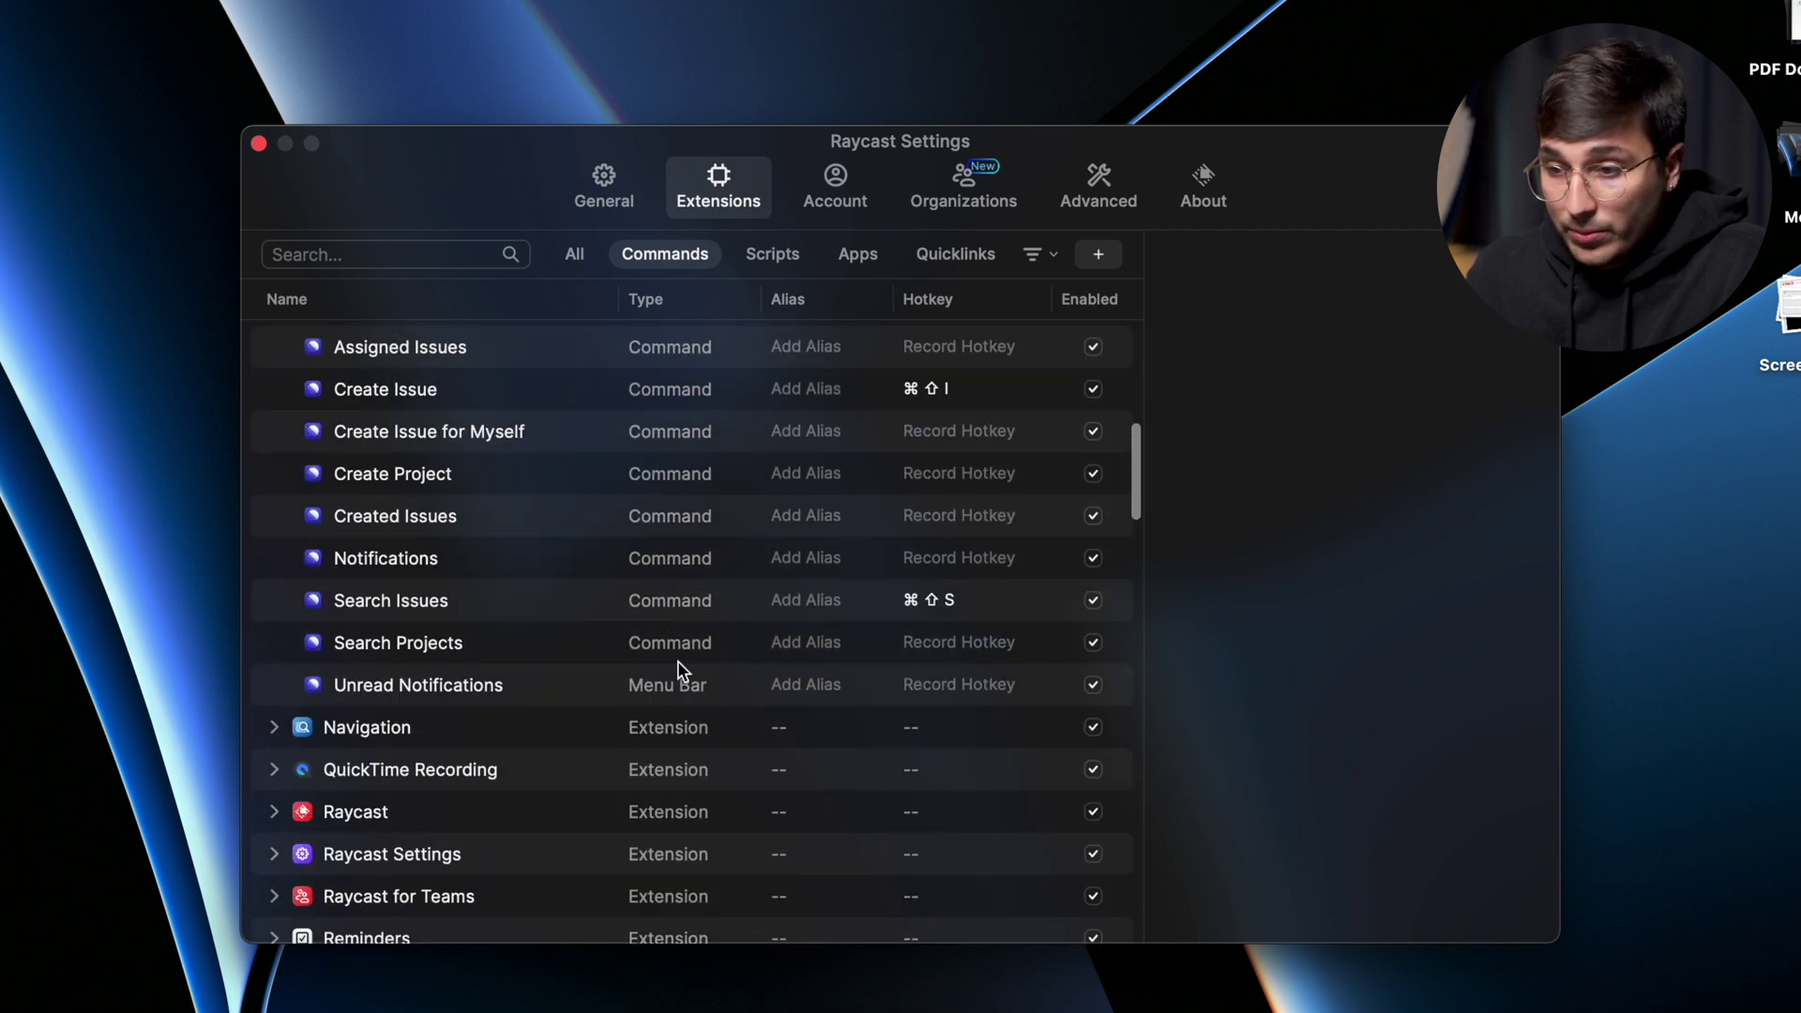
{"action": "scroll", "coordinate": [723, 660], "scroll_direction": "up", "scroll_amount": 3}
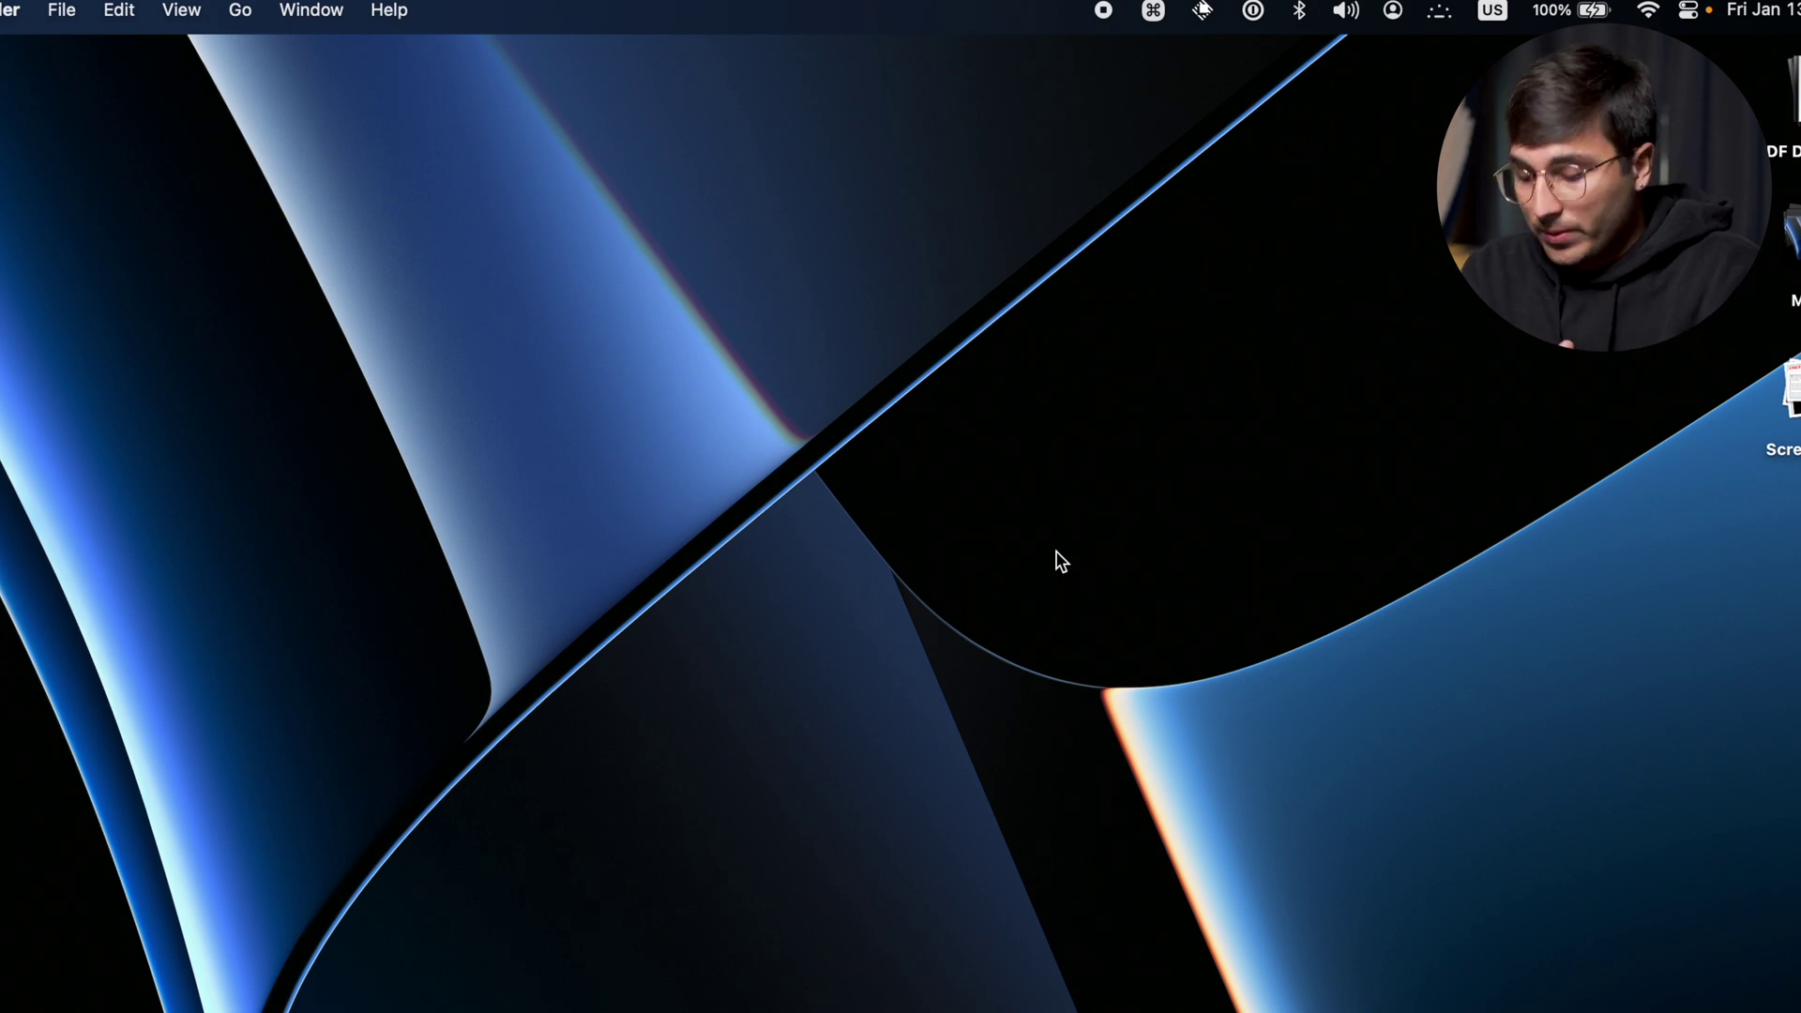
Open the Mission Control overview and step through Desktops 2 and 3 to Desktop 4.
{"action": "key", "text": "ctrl+Up"}
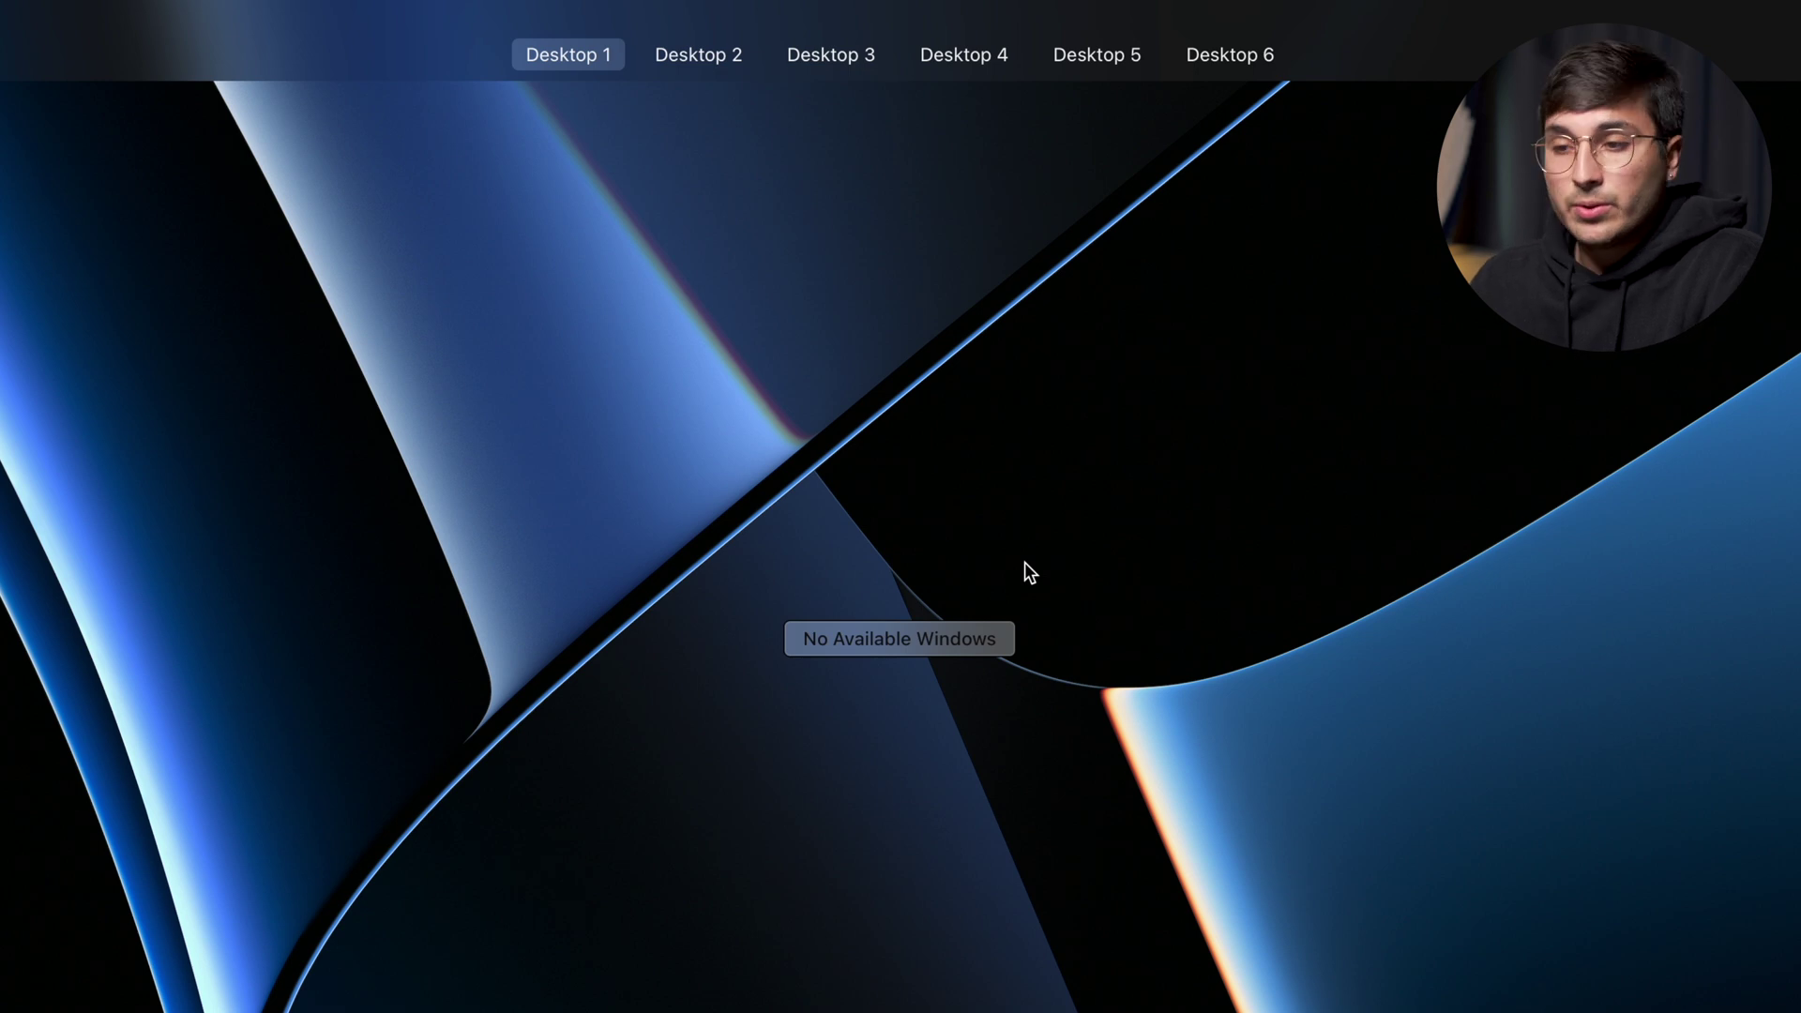
{"action": "mouse_move", "coordinate": [672, 56]}
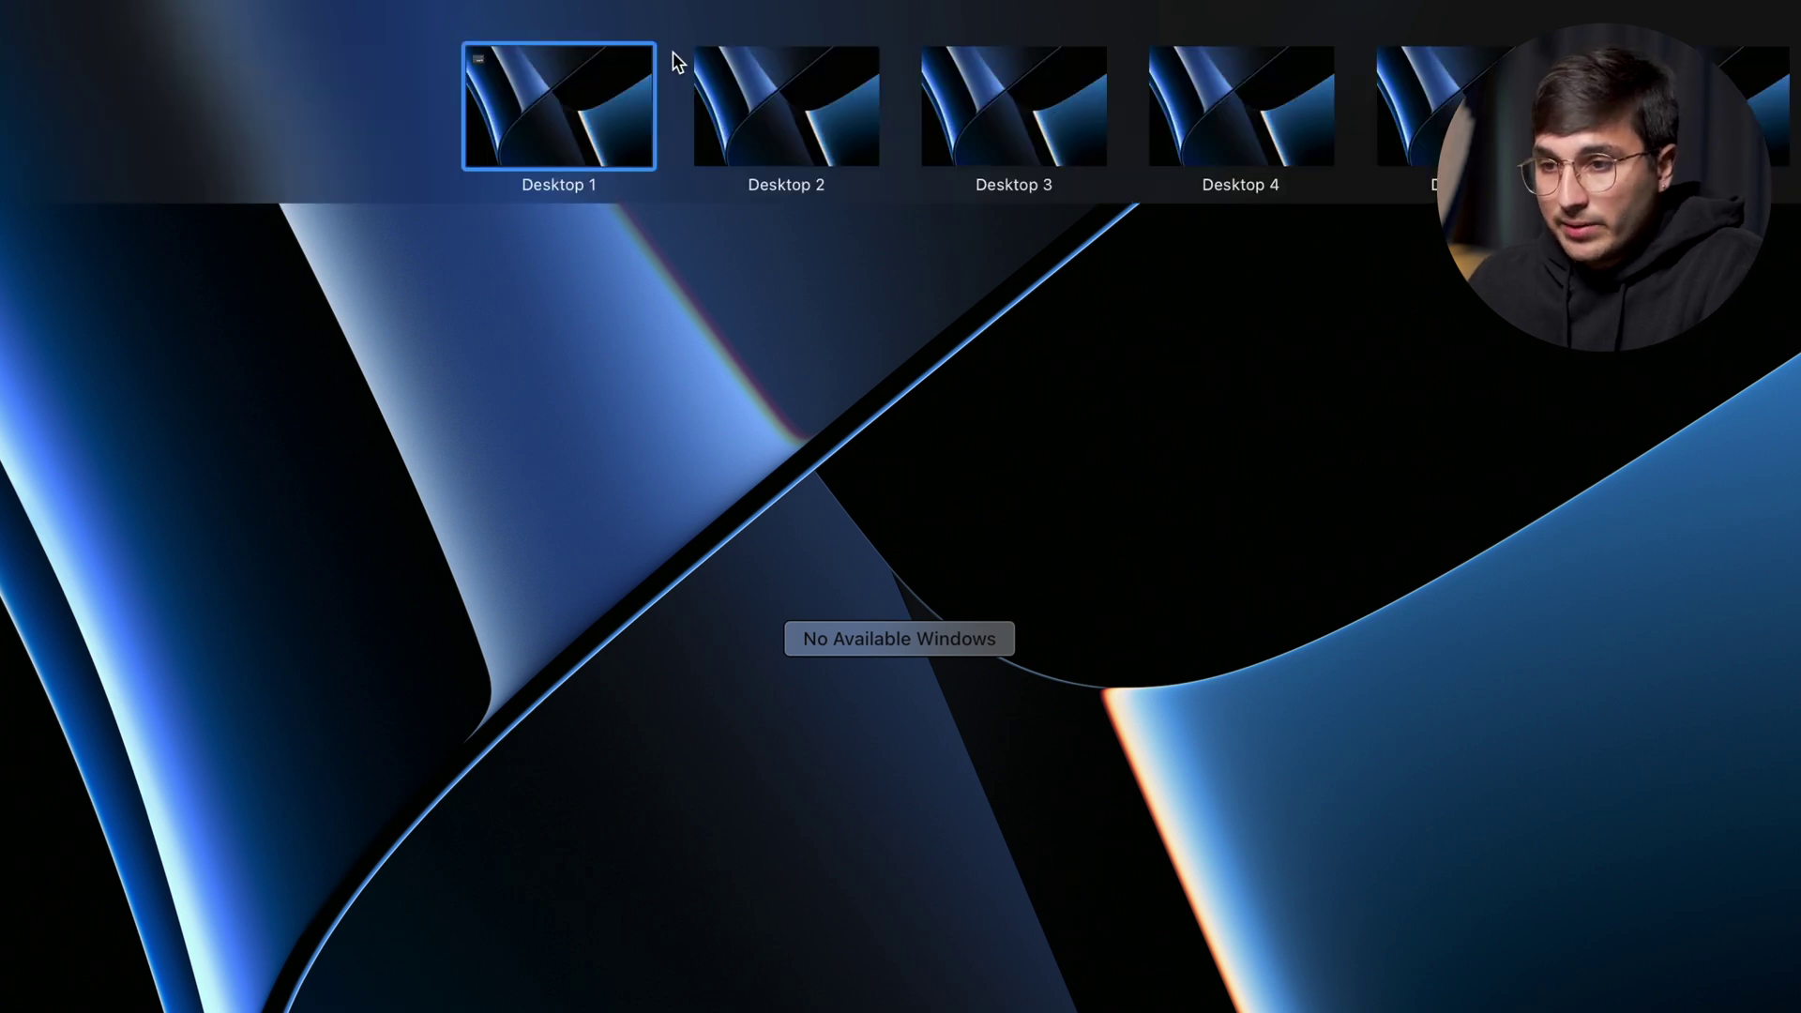
{"action": "left_click", "coordinate": [1771, 108]}
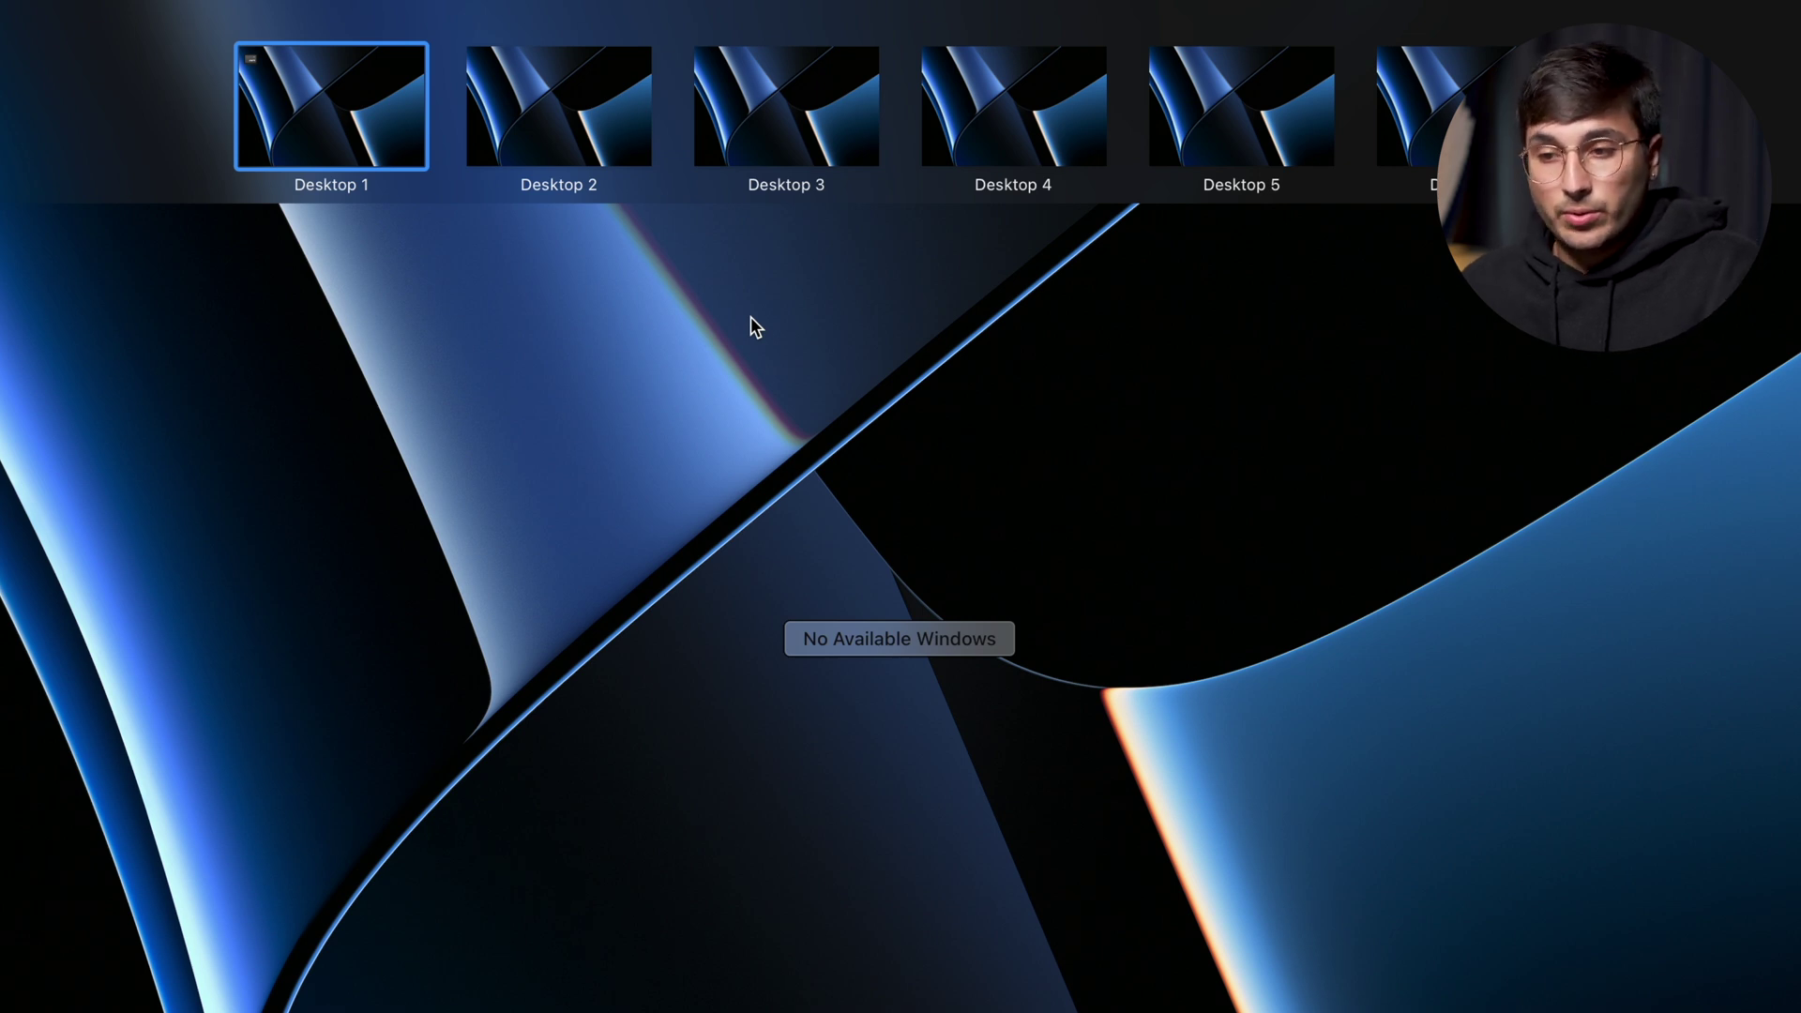
{"action": "key", "text": "ctrl+Right"}
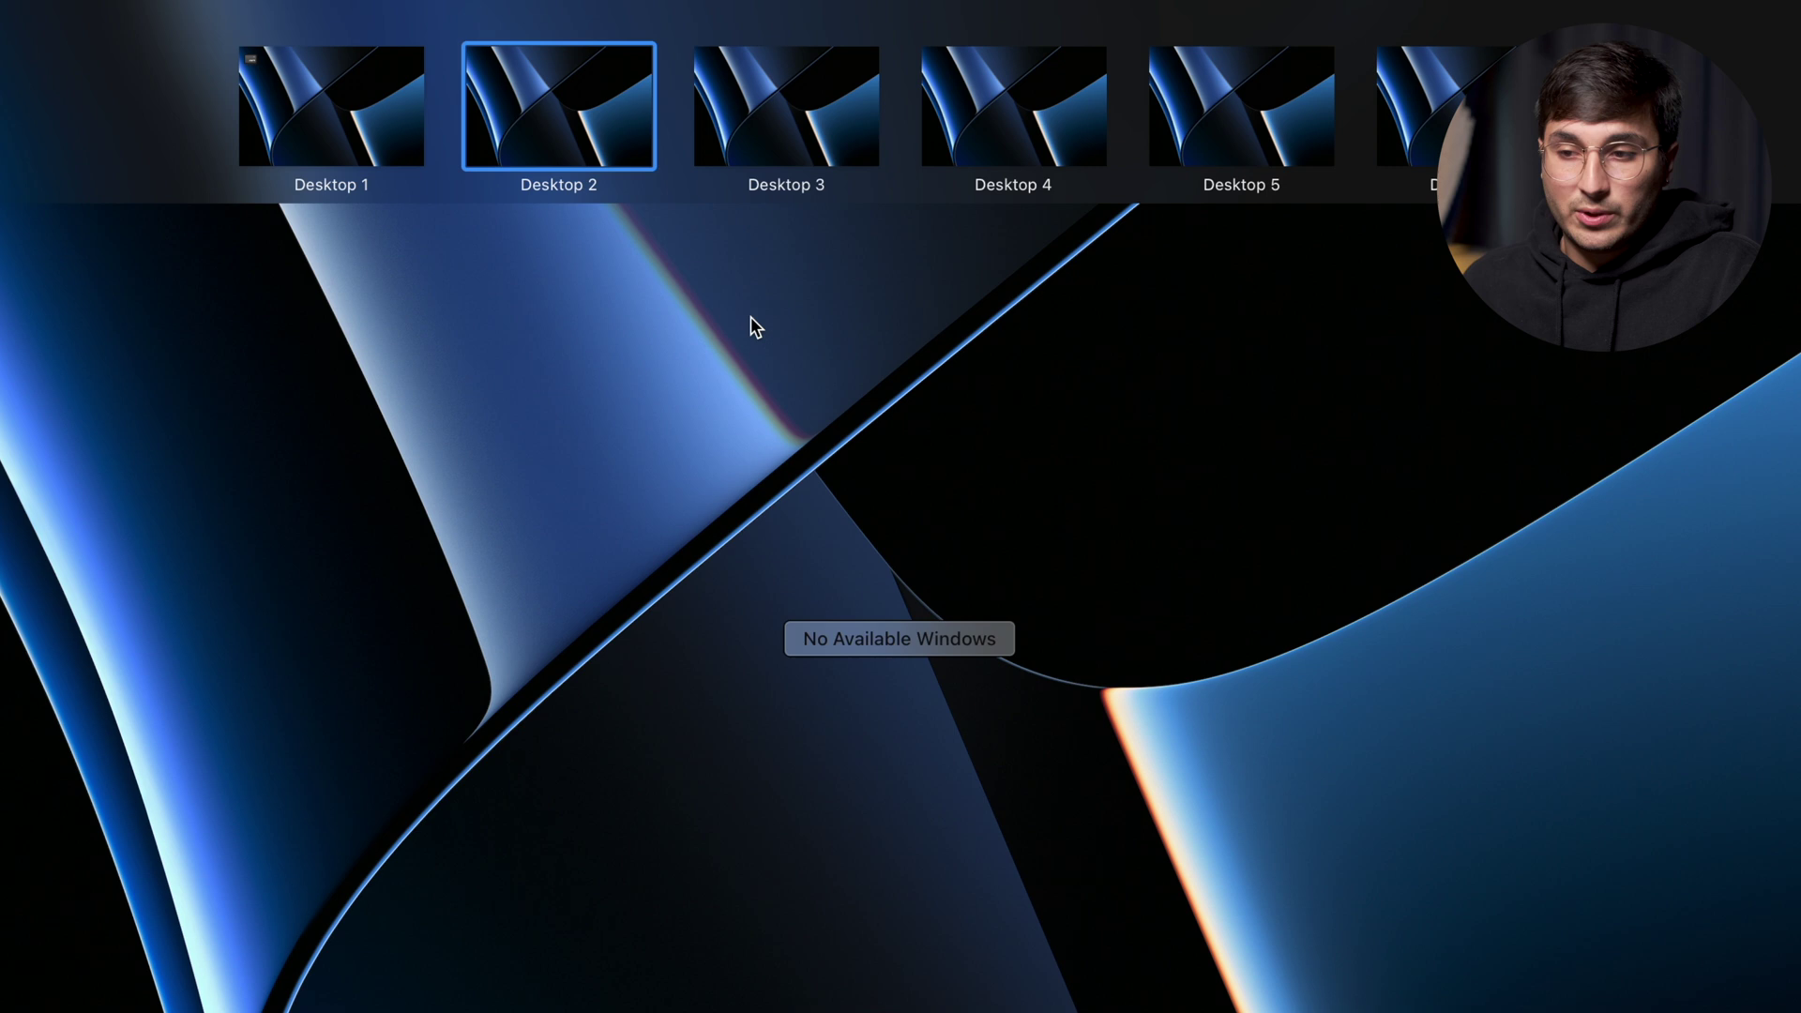
{"action": "key", "text": "ctrl+Right"}
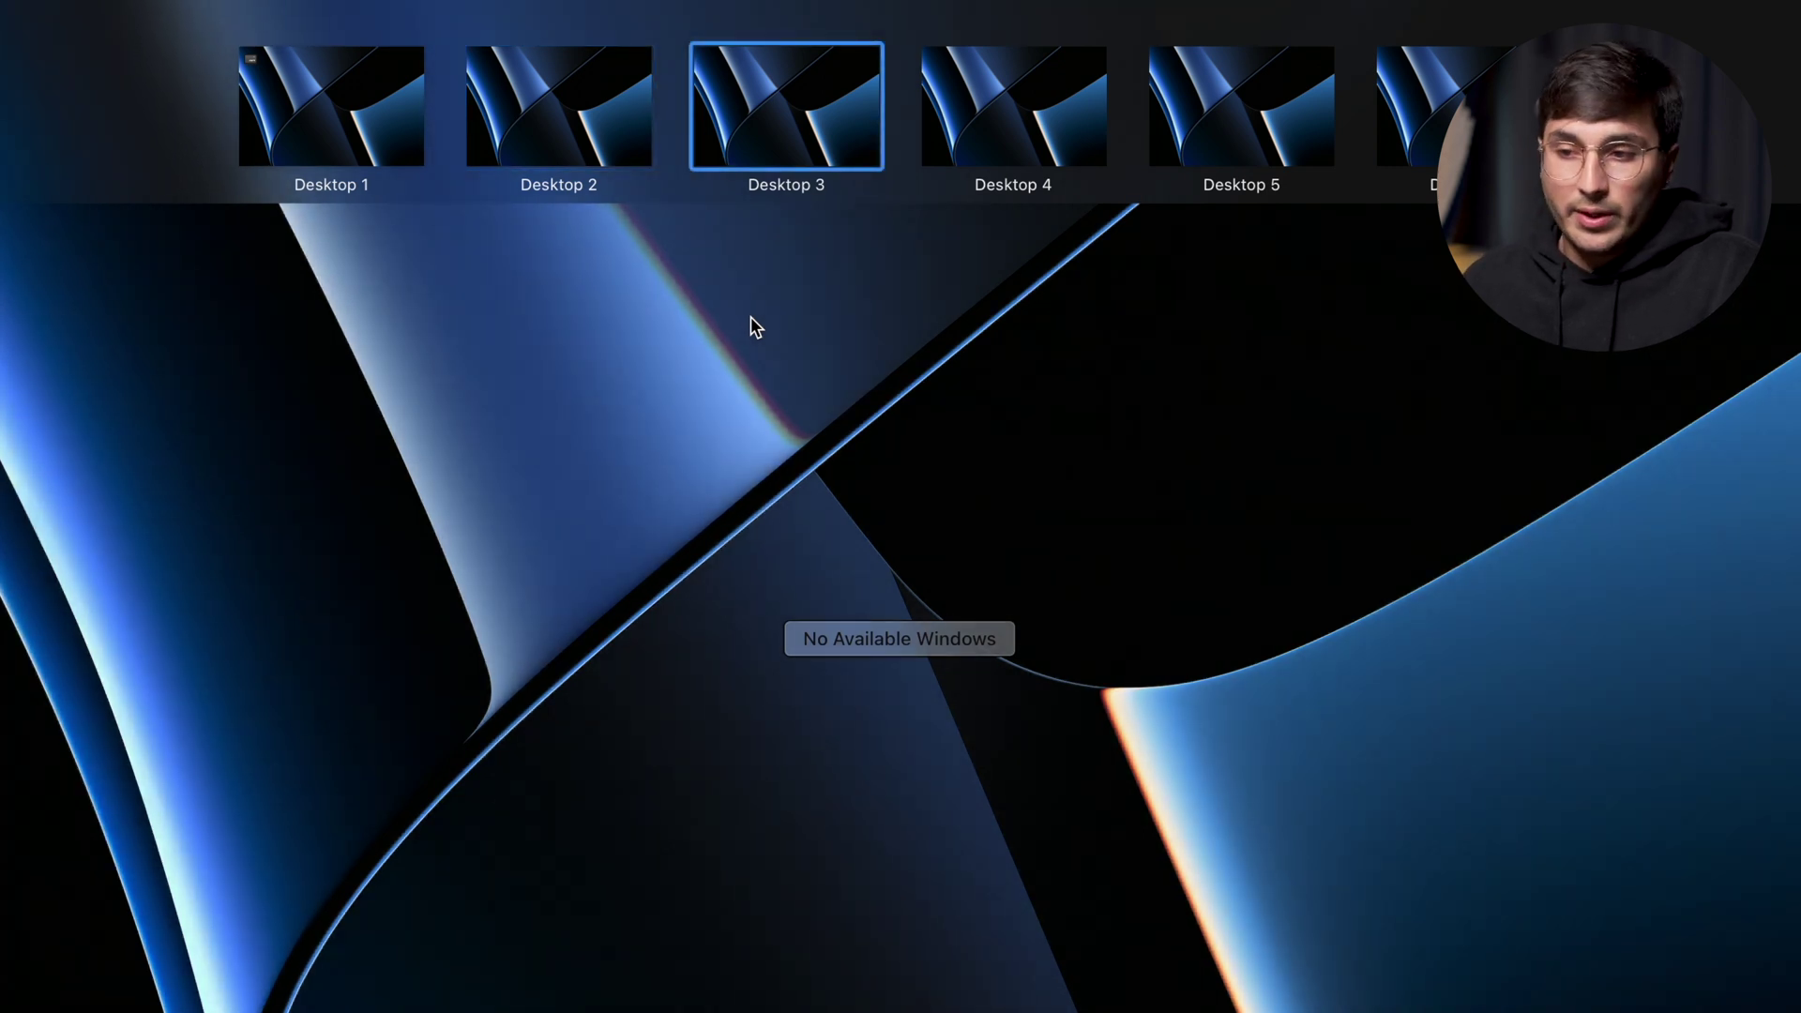
{"action": "key", "text": "ctrl+Right"}
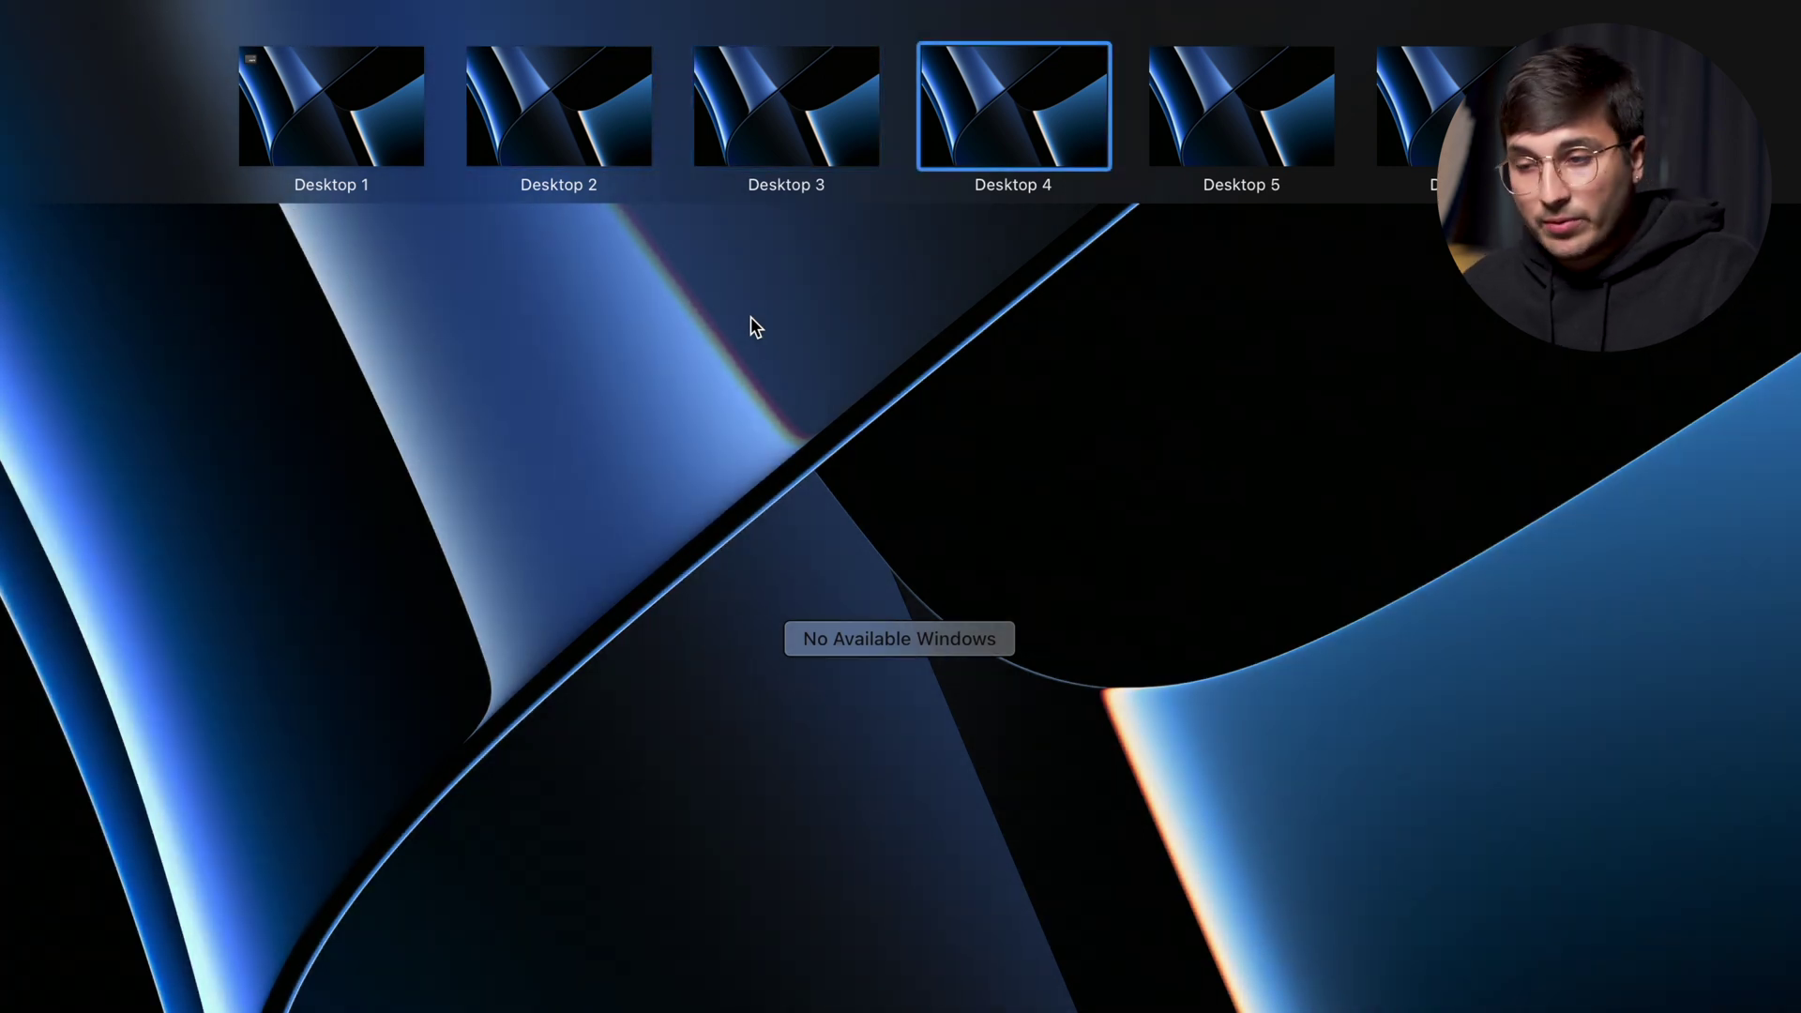
{"action": "key", "text": "Return"}
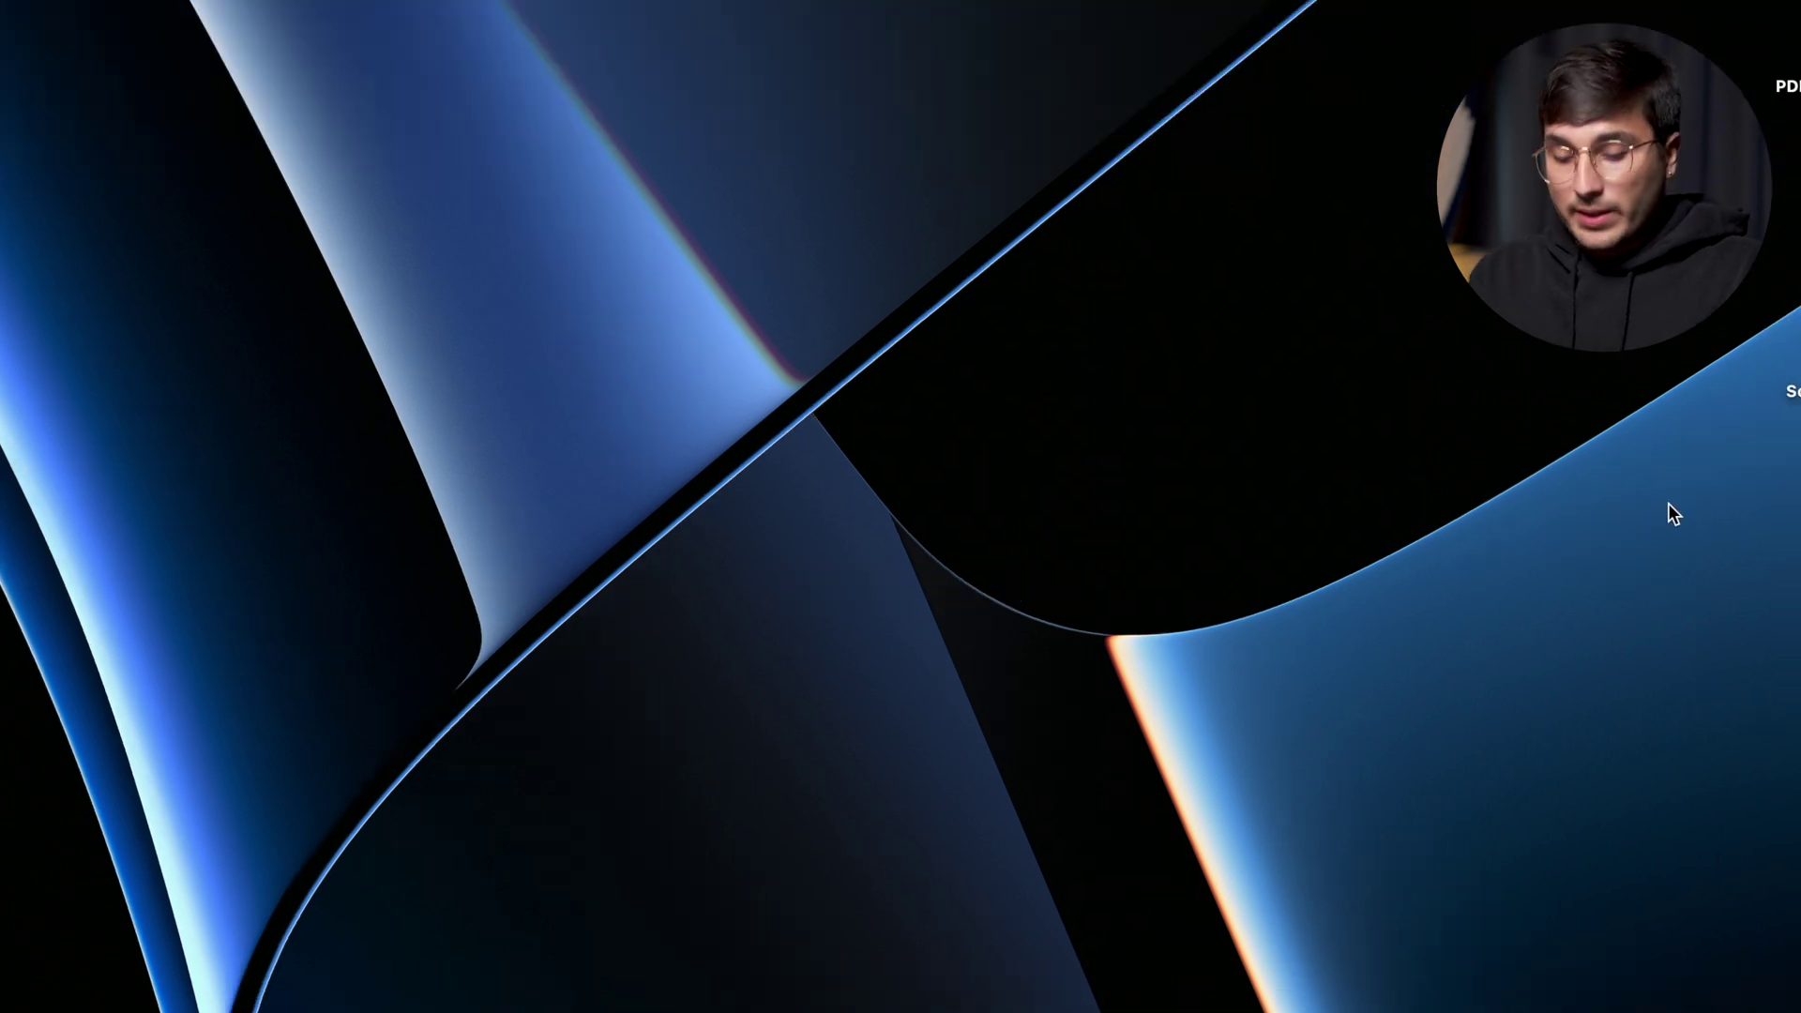
Open Keyboard settings and expand the Mission Control shortcuts for switching to Desktops 1–6.
{"action": "key", "text": "super+space"}
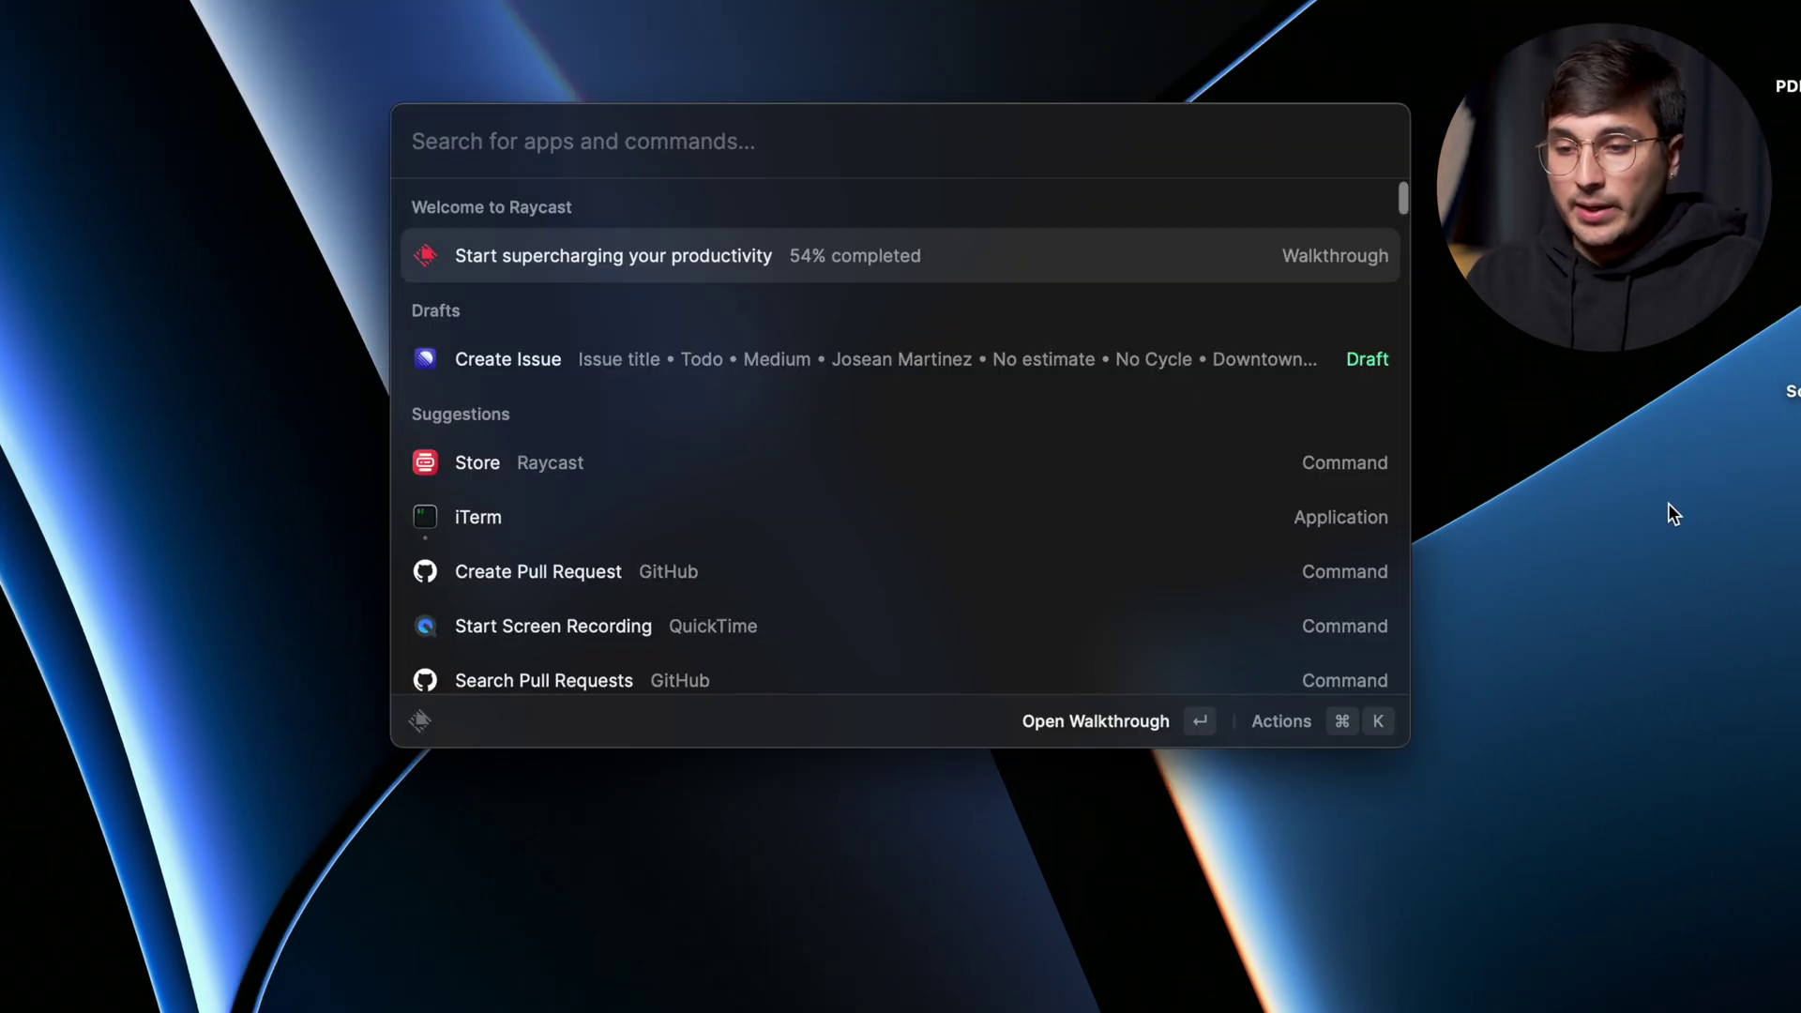
{"action": "type", "text": "key"}
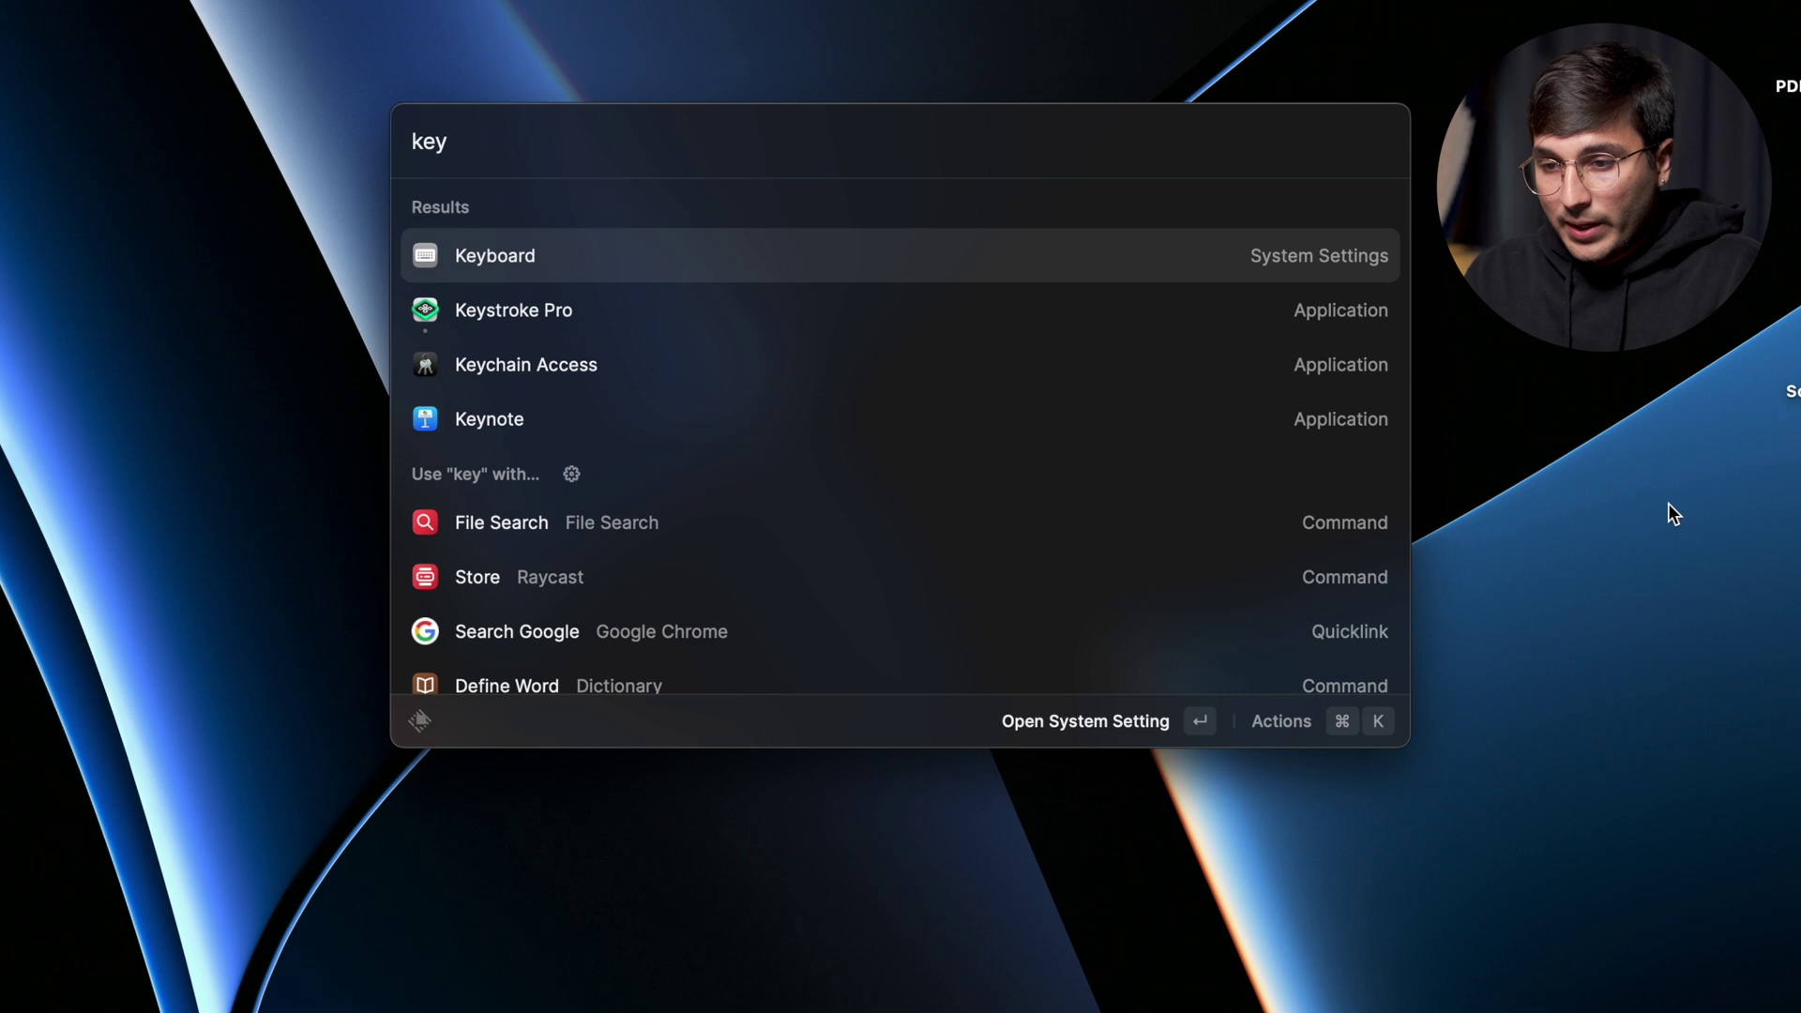
{"action": "key", "text": "Return"}
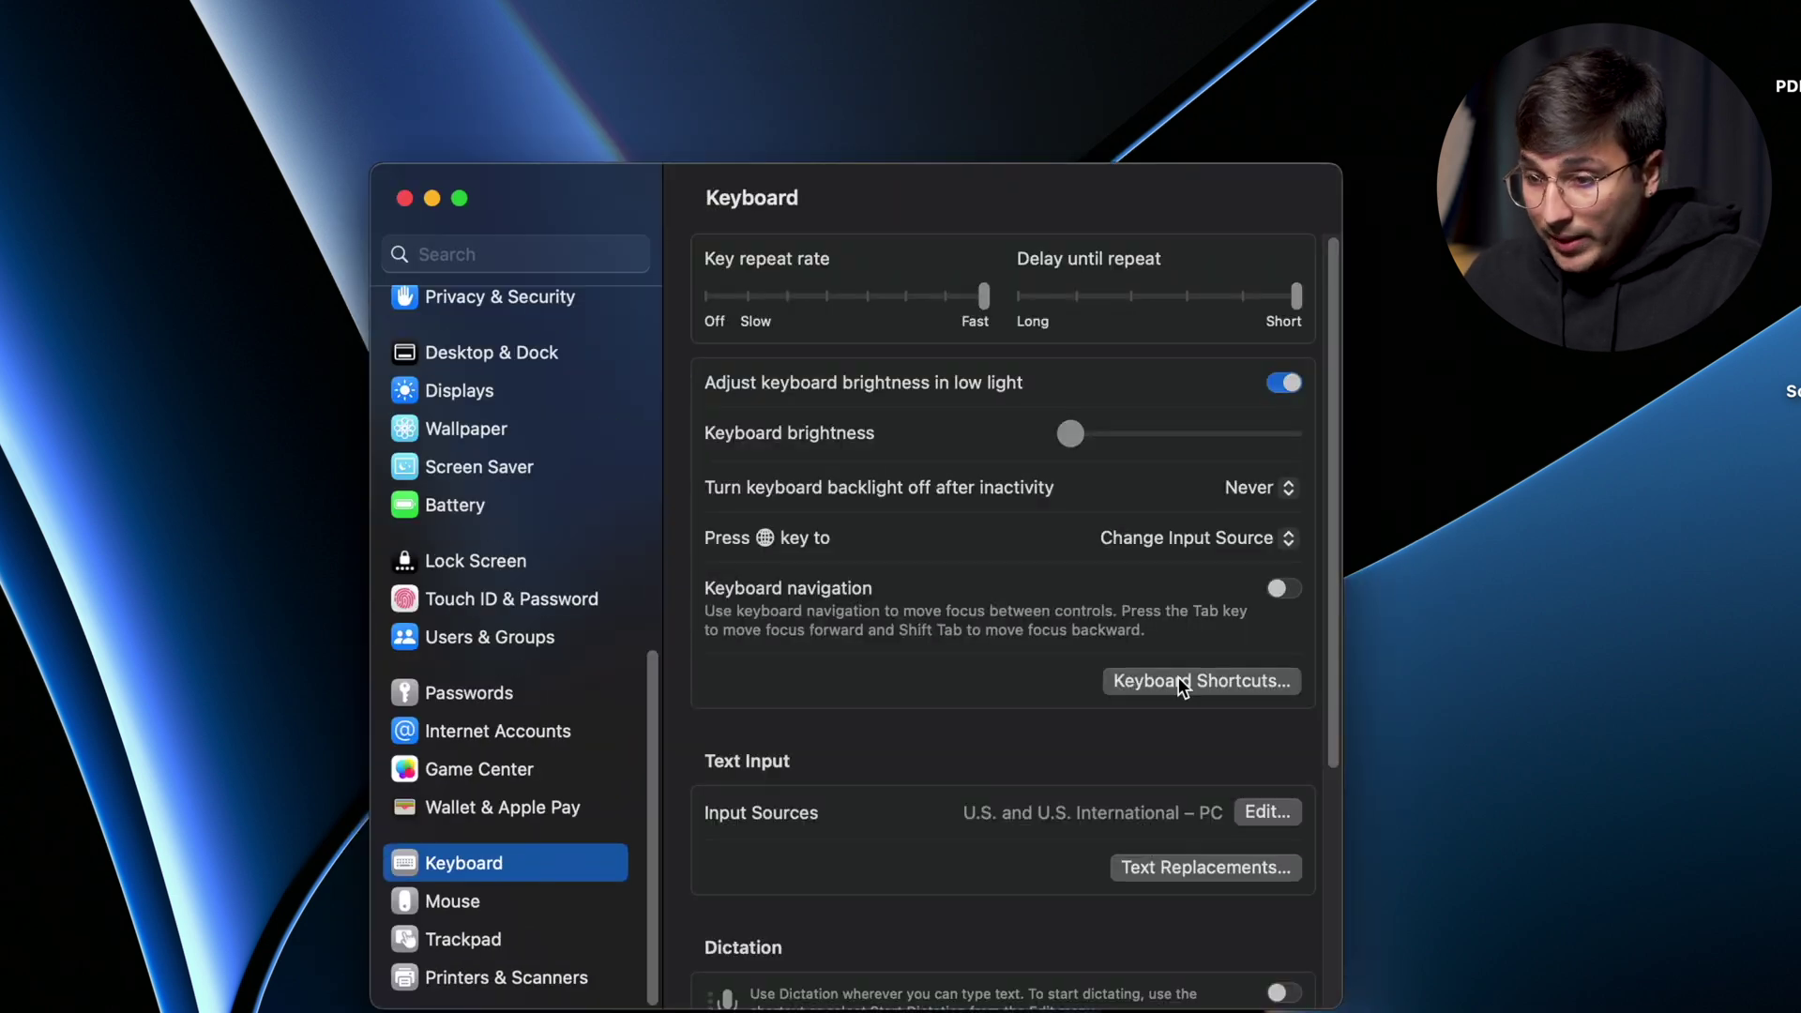
{"action": "left_click", "coordinate": [1179, 681]}
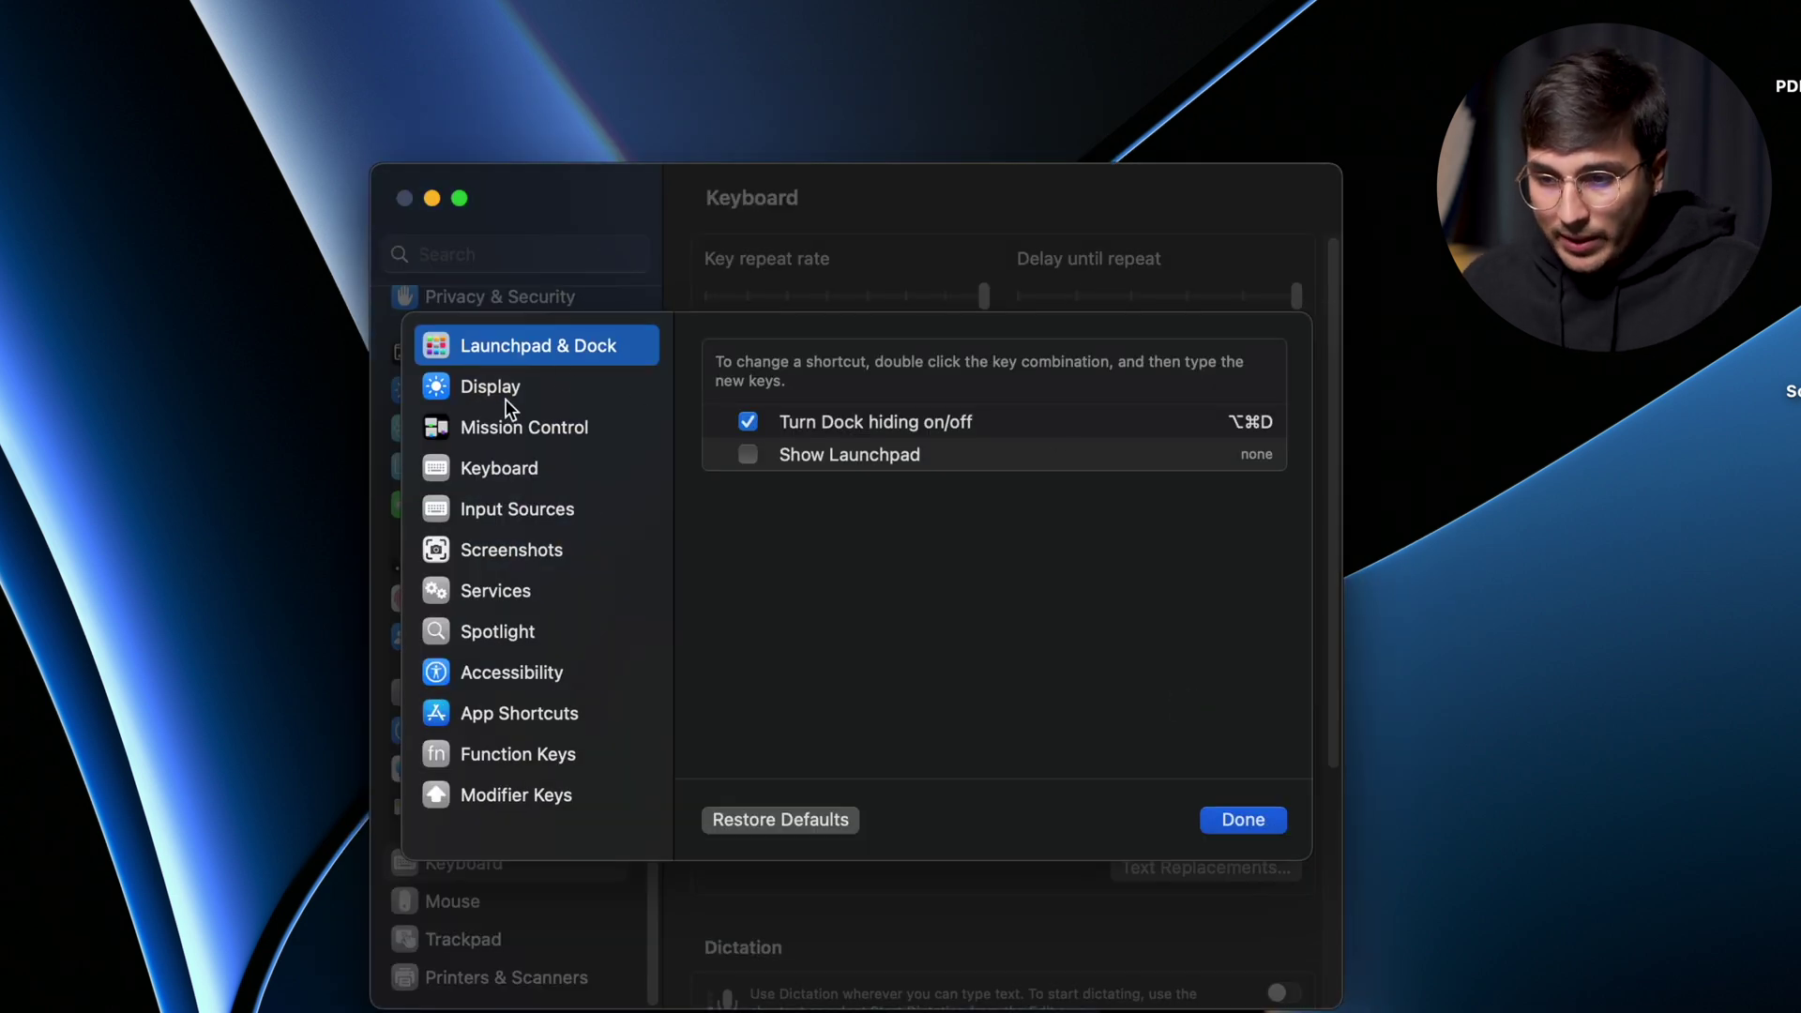
{"action": "left_click", "coordinate": [510, 430]}
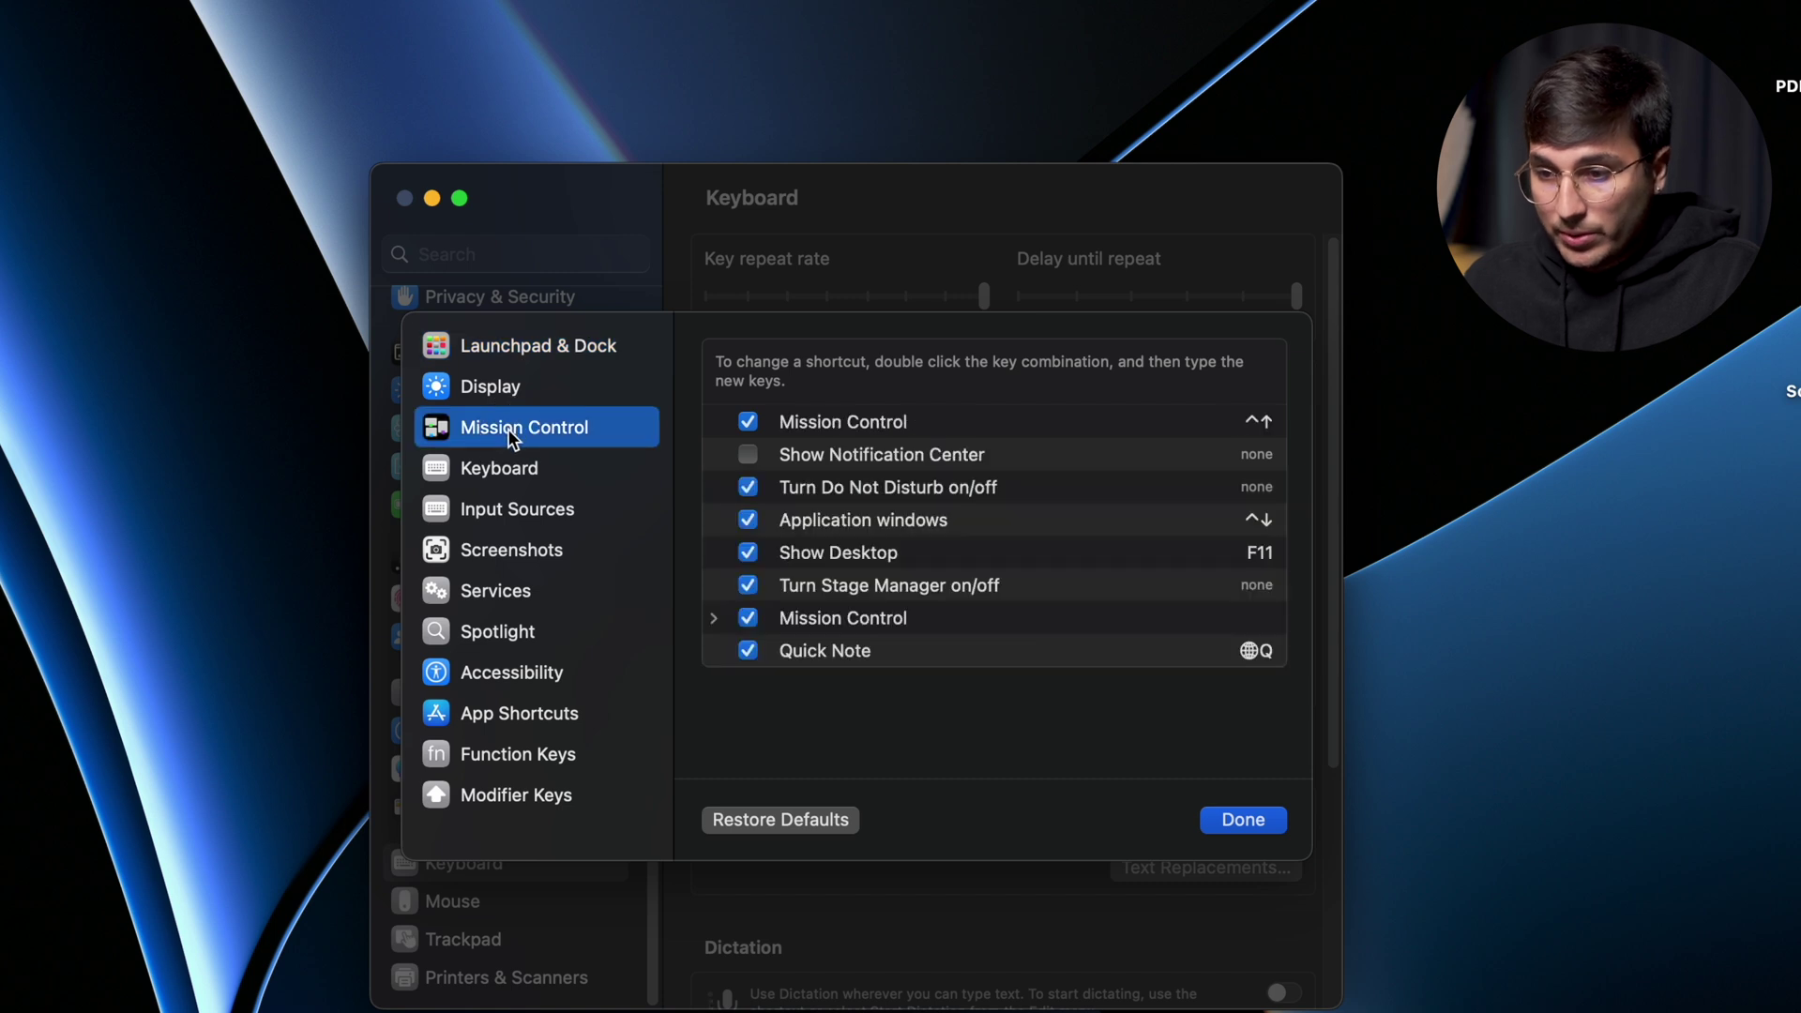
{"action": "left_click", "coordinate": [713, 618]}
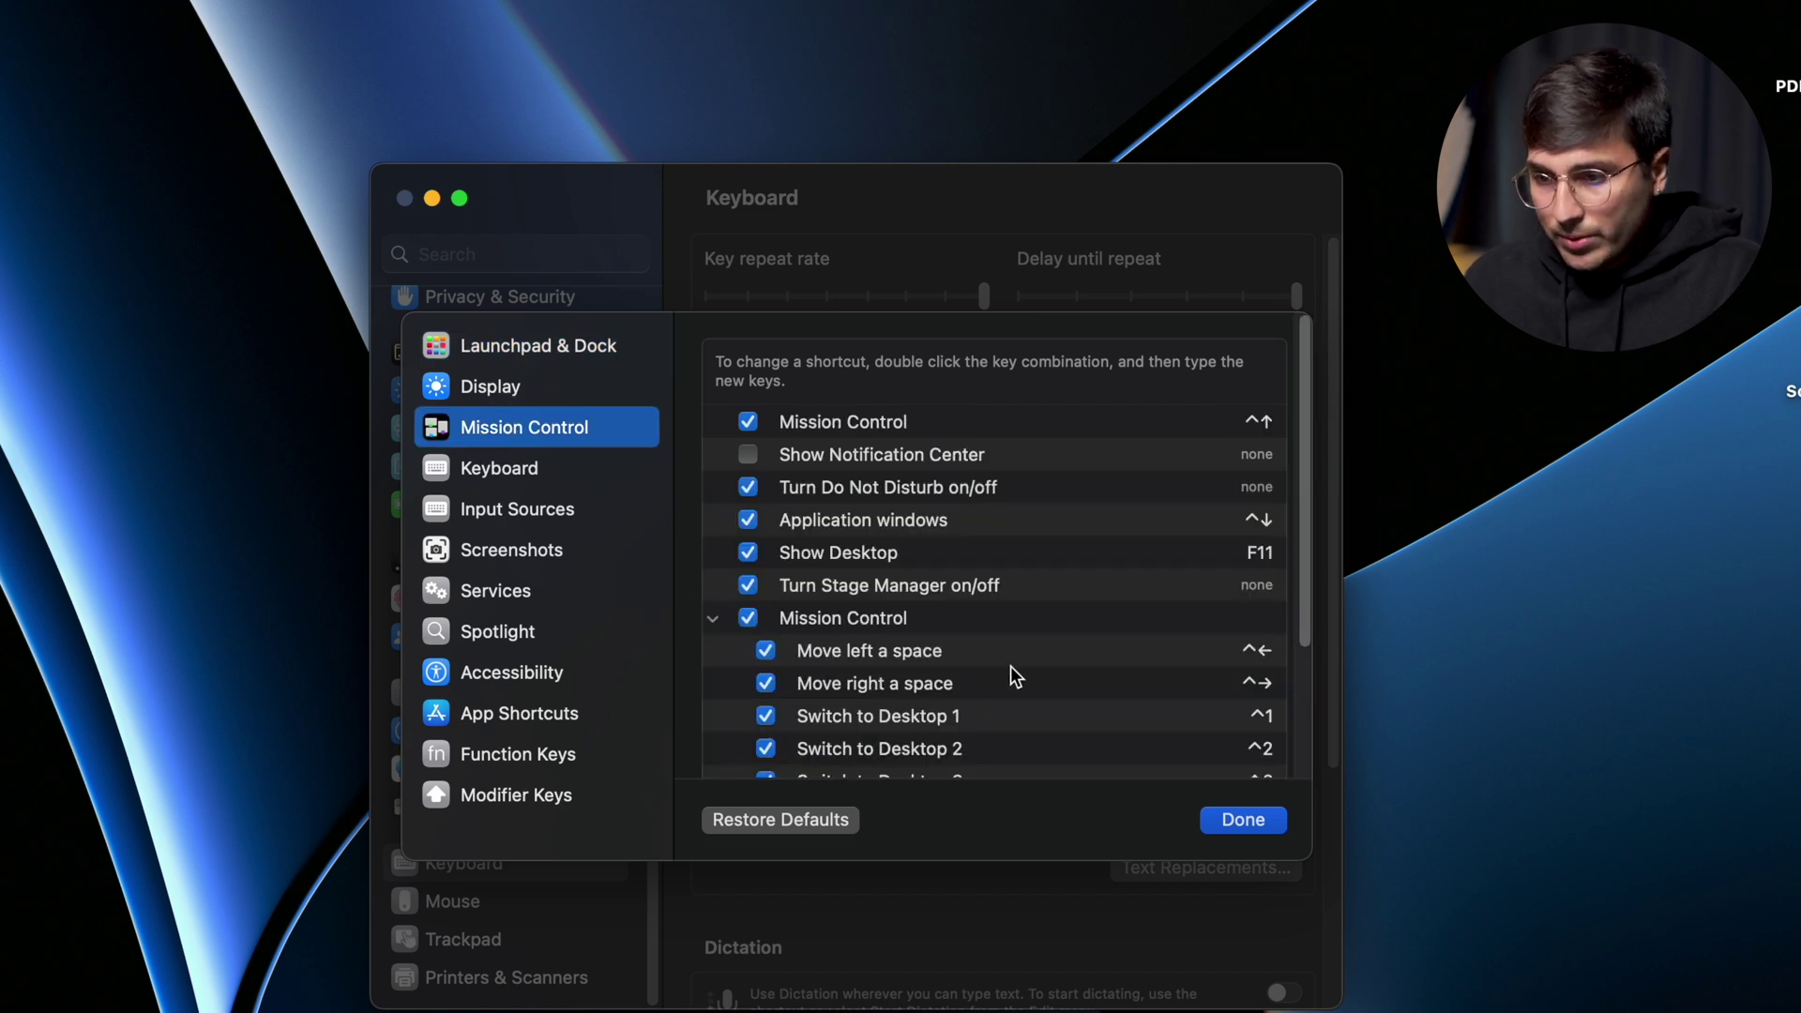
{"action": "scroll", "coordinate": [1012, 666], "scroll_direction": "down", "scroll_amount": 3}
{"action": "scroll", "coordinate": [1013, 667], "scroll_direction": "down", "scroll_amount": 2}
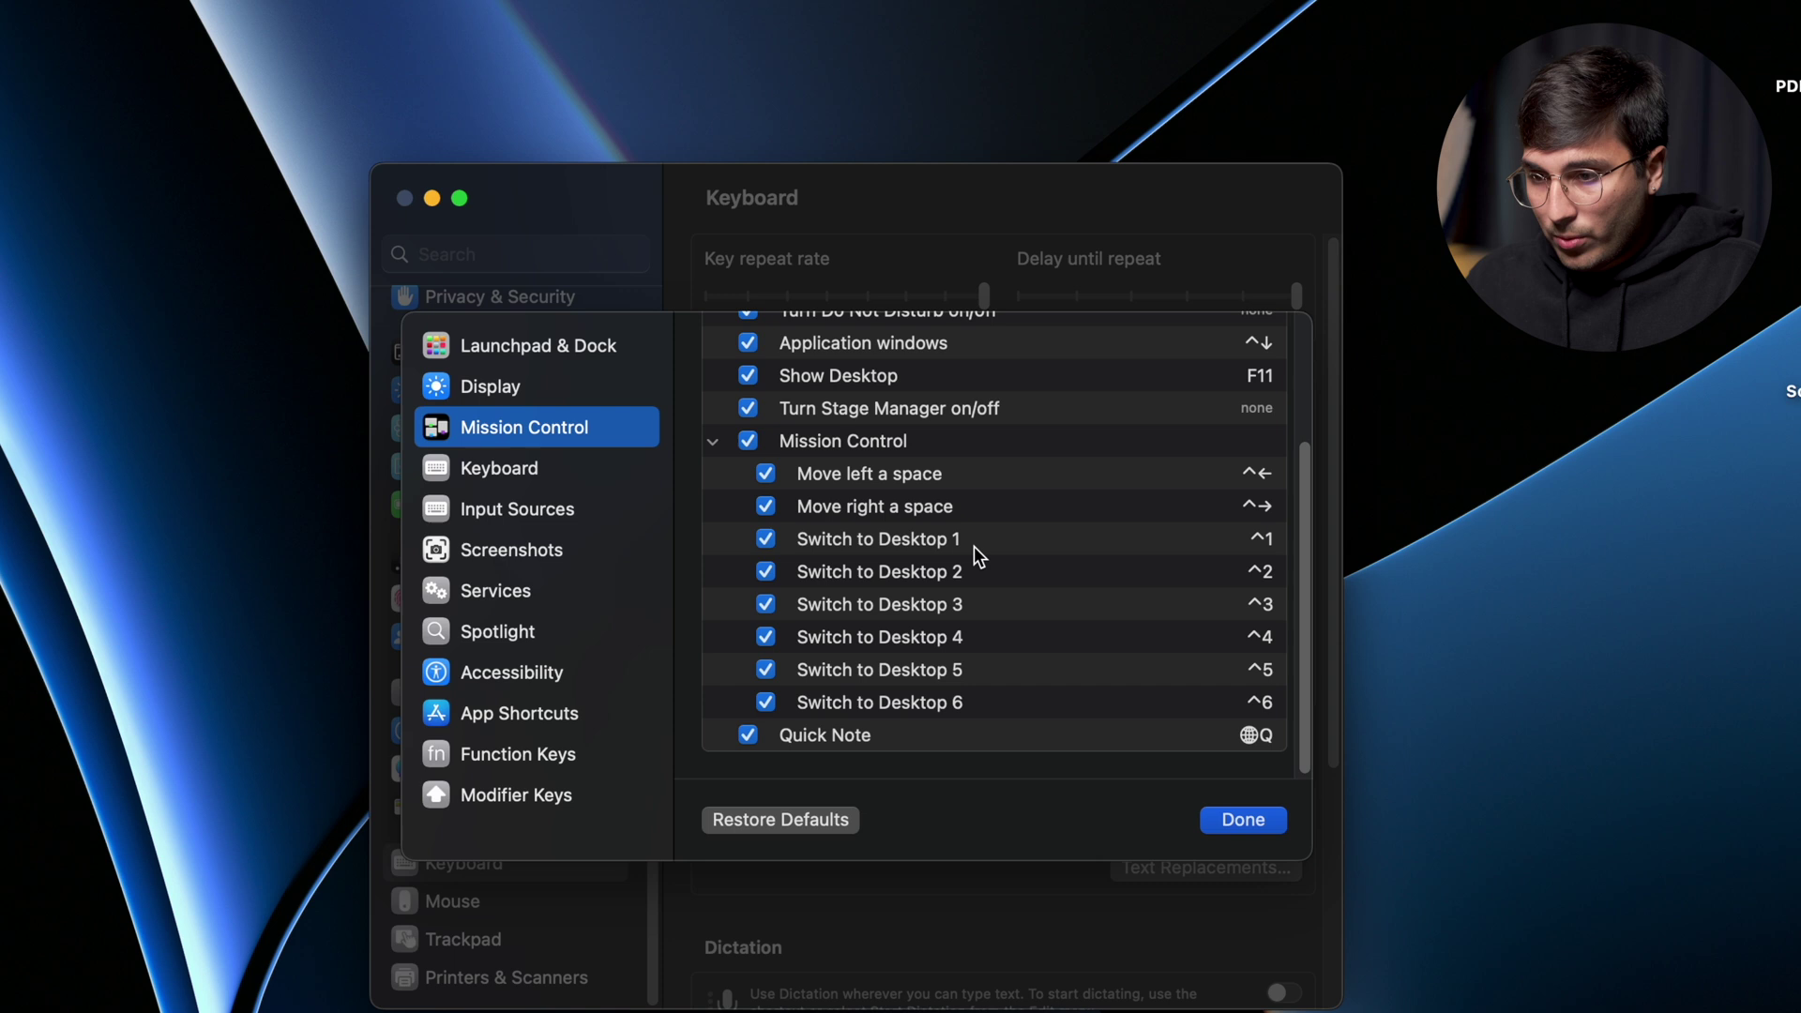
{"action": "left_click", "coordinate": [765, 544]}
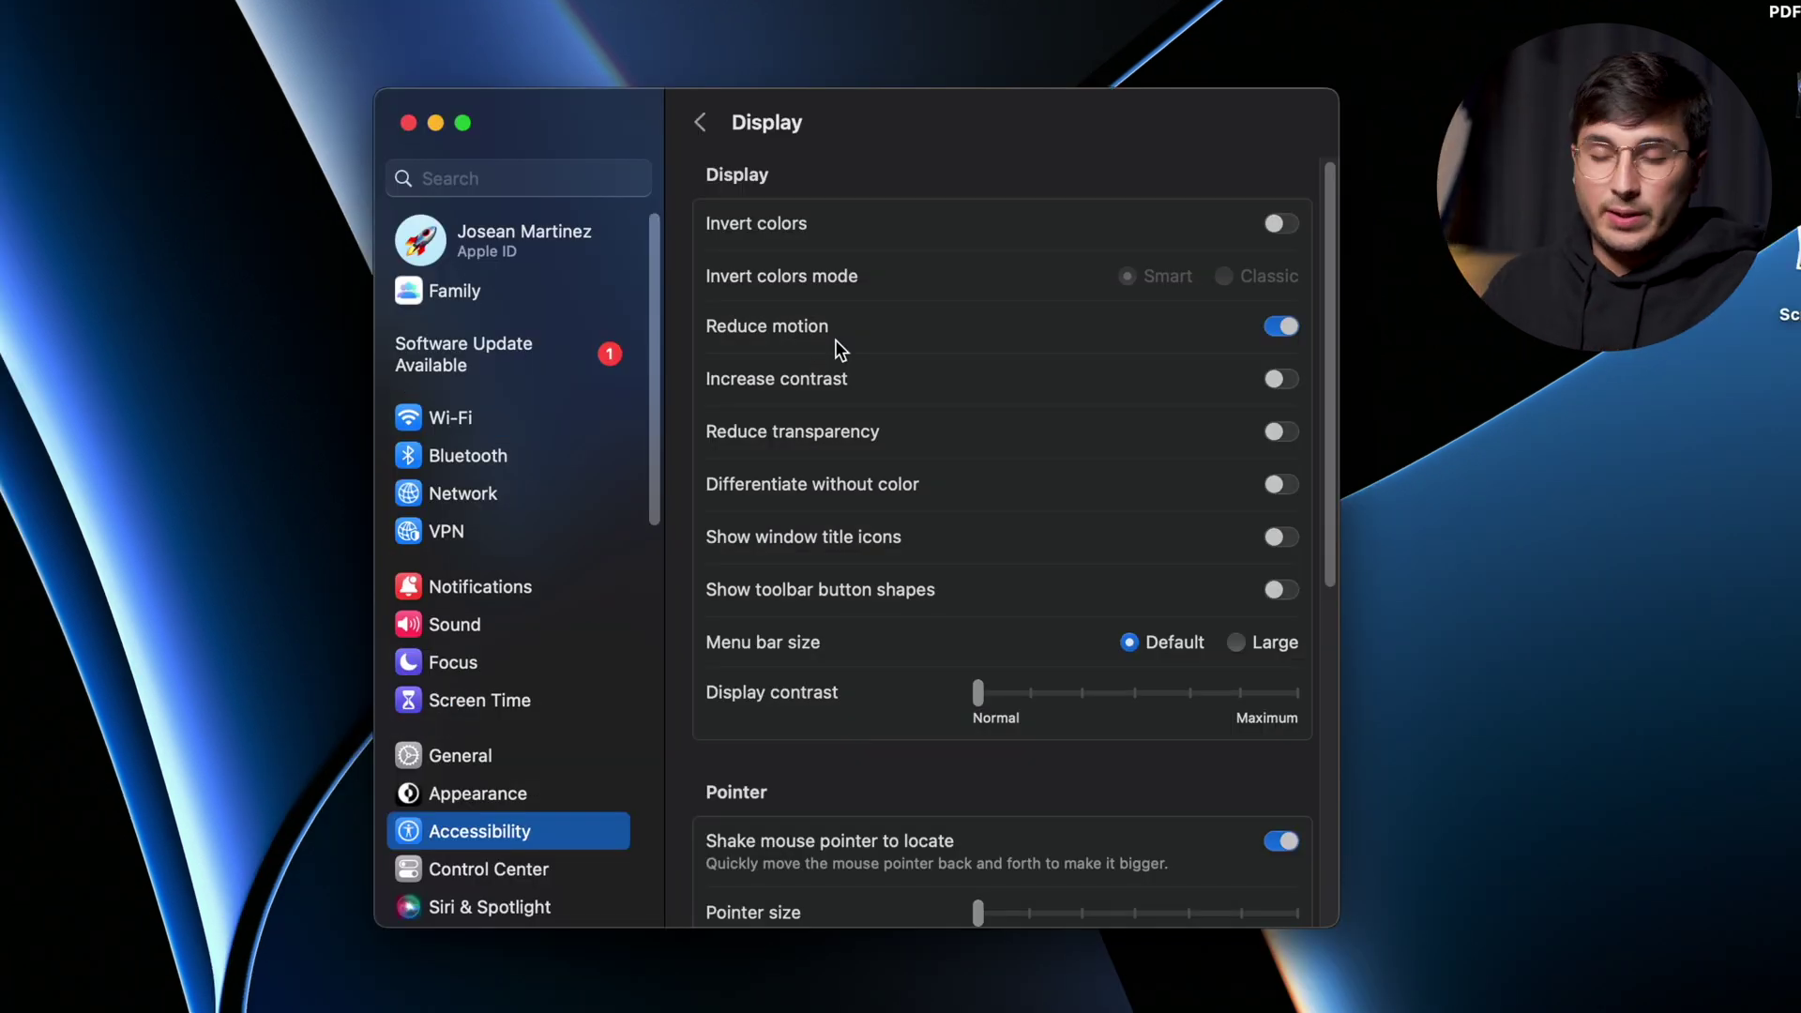
Turn off Reduce motion in Accessibility's Display settings.
{"action": "left_click", "coordinate": [1284, 333]}
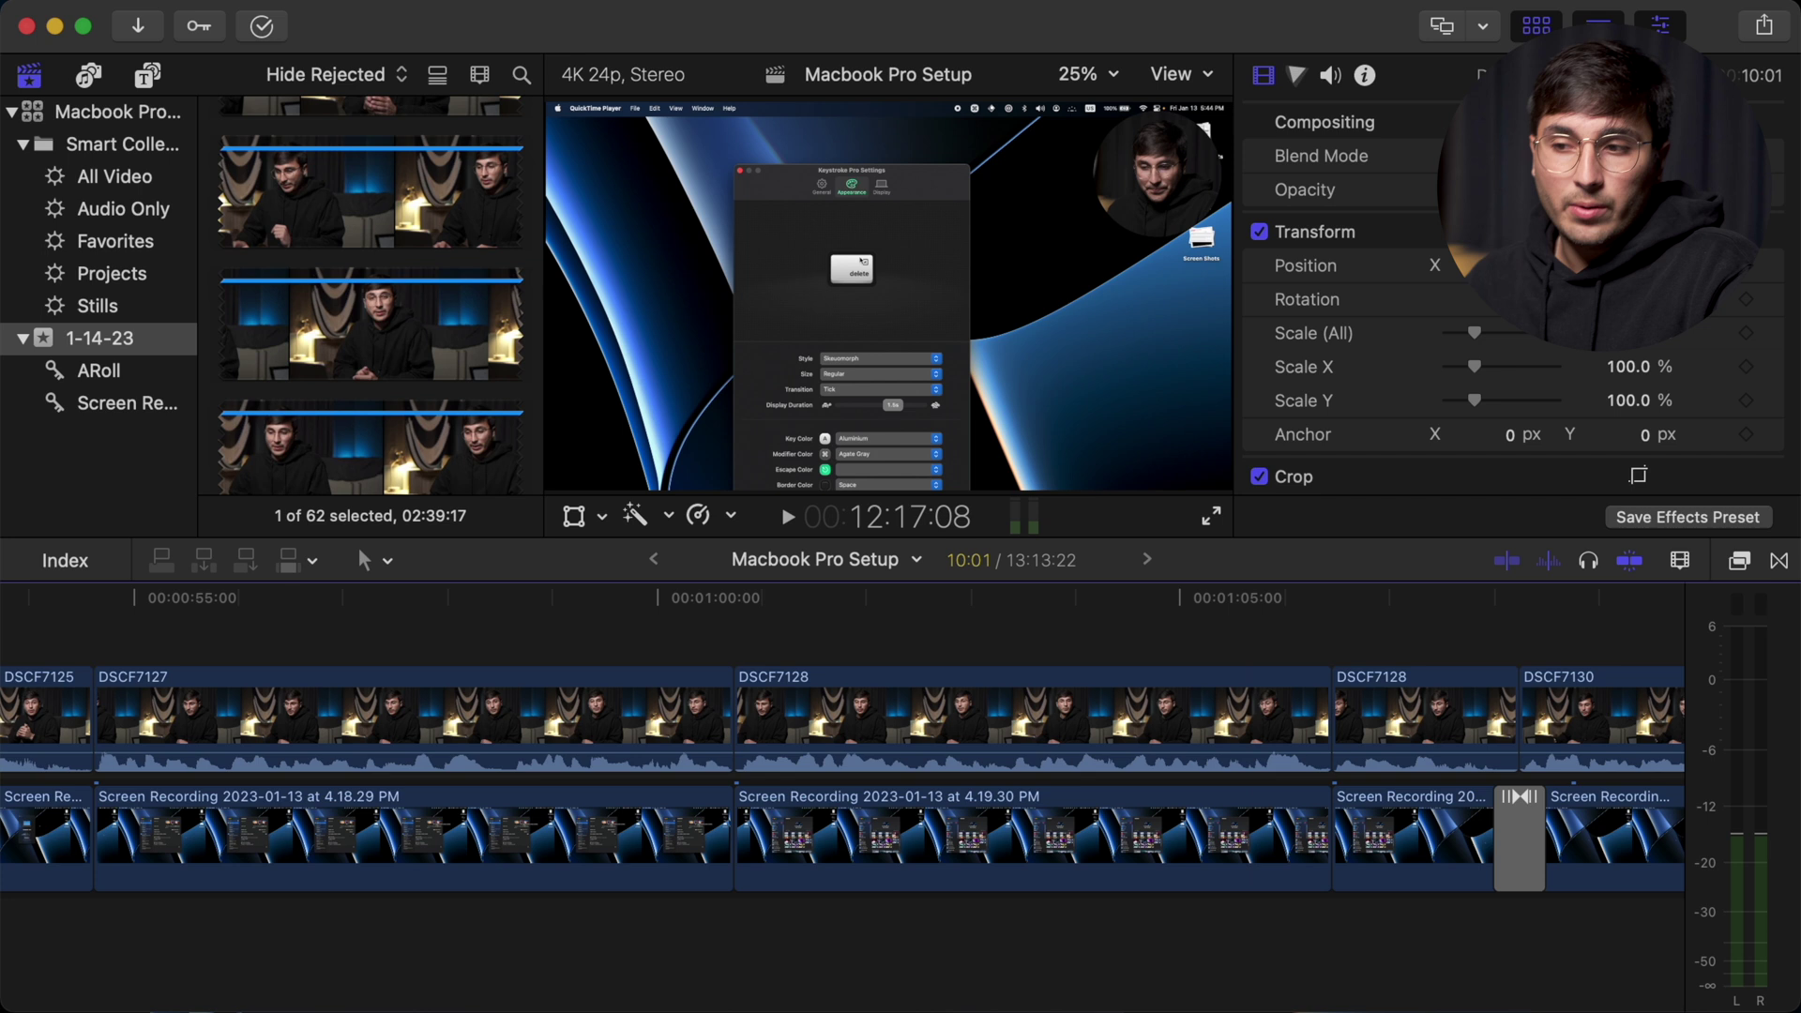
Play the Macbook Pro Setup timeline from an earlier playhead position.
{"action": "left_click", "coordinate": [752, 861]}
{"action": "key", "text": "space"}
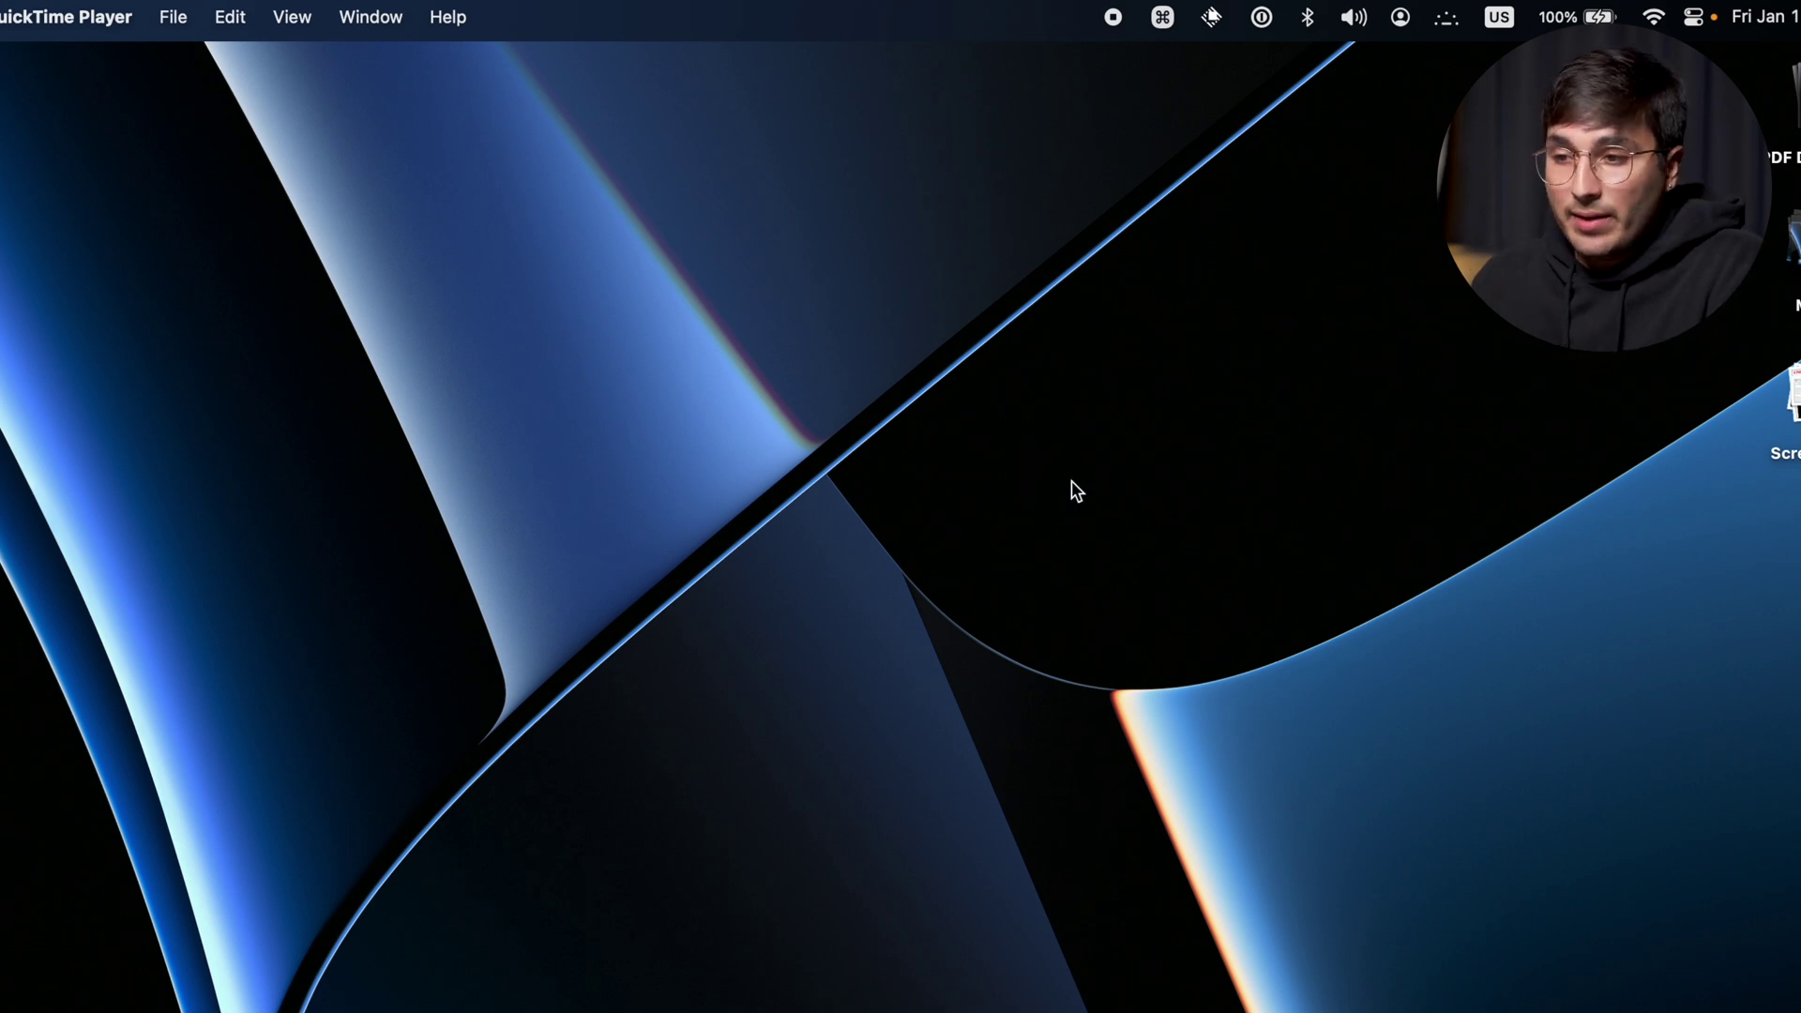
{"action": "left_click", "coordinate": [1162, 18]}
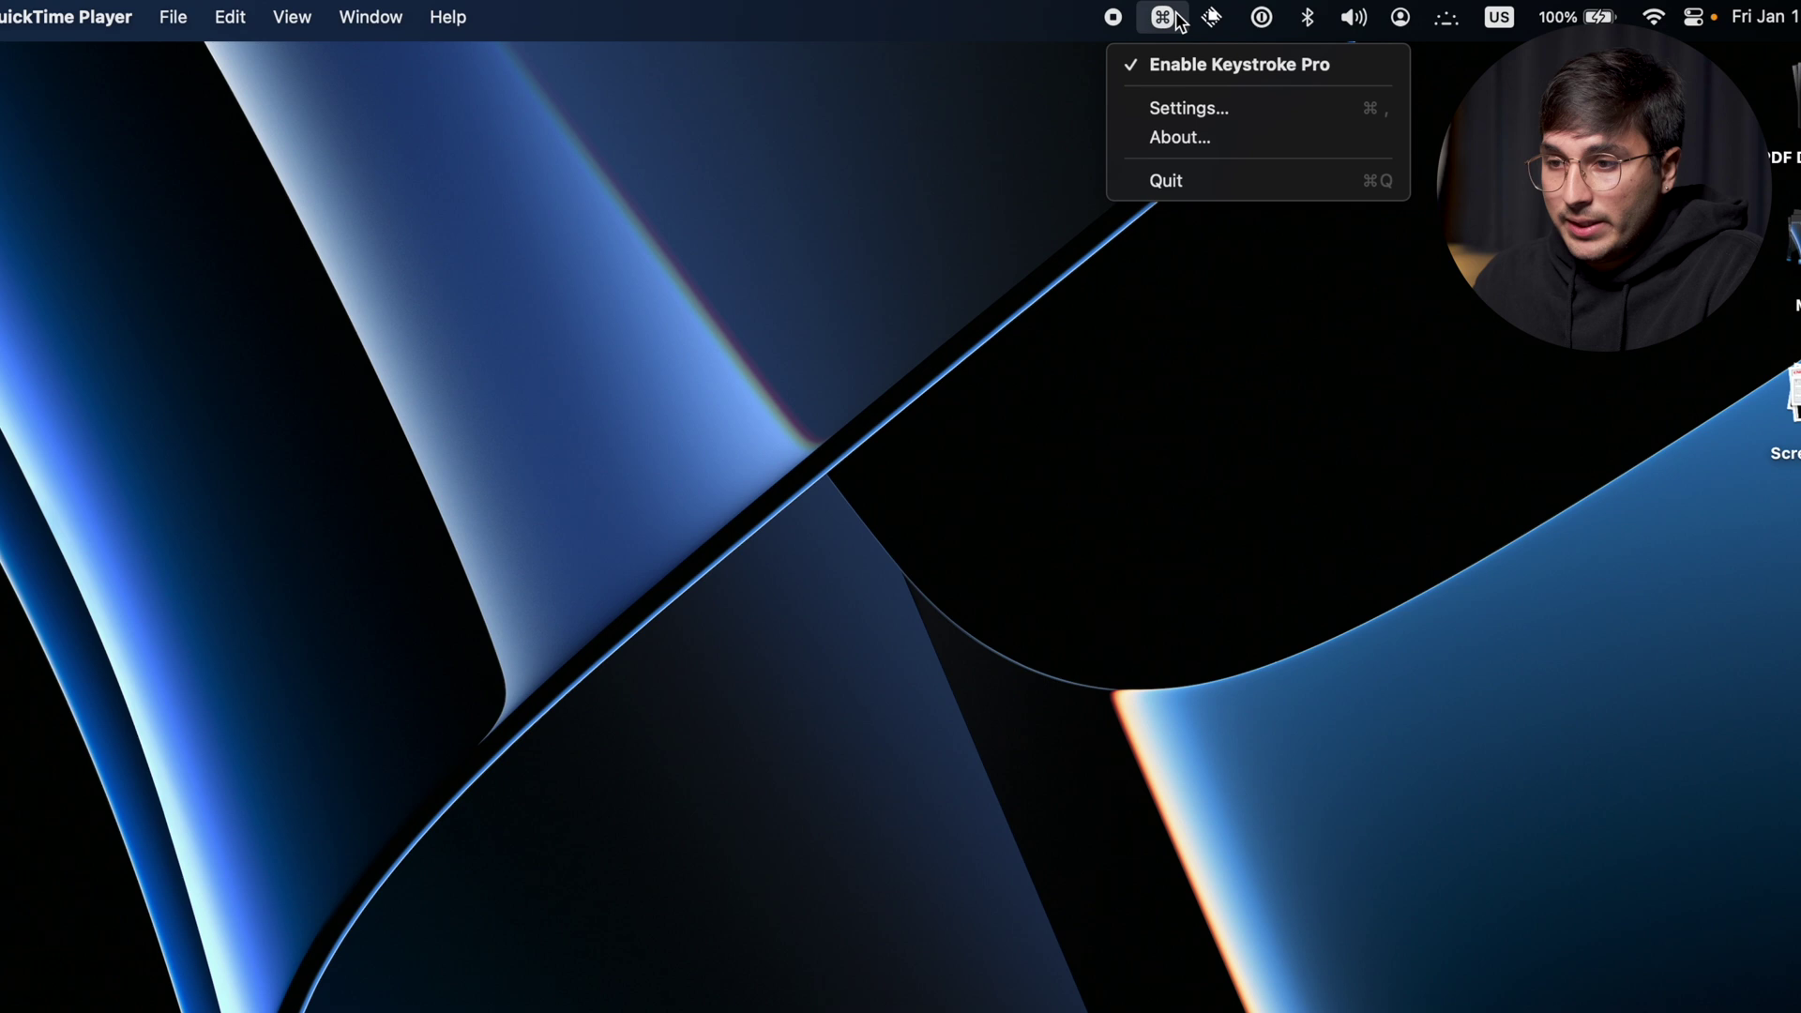
{"action": "left_click", "coordinate": [1189, 110]}
{"action": "left_click_drag", "start_coordinate": [709, 169], "coordinate": [610, 191]}
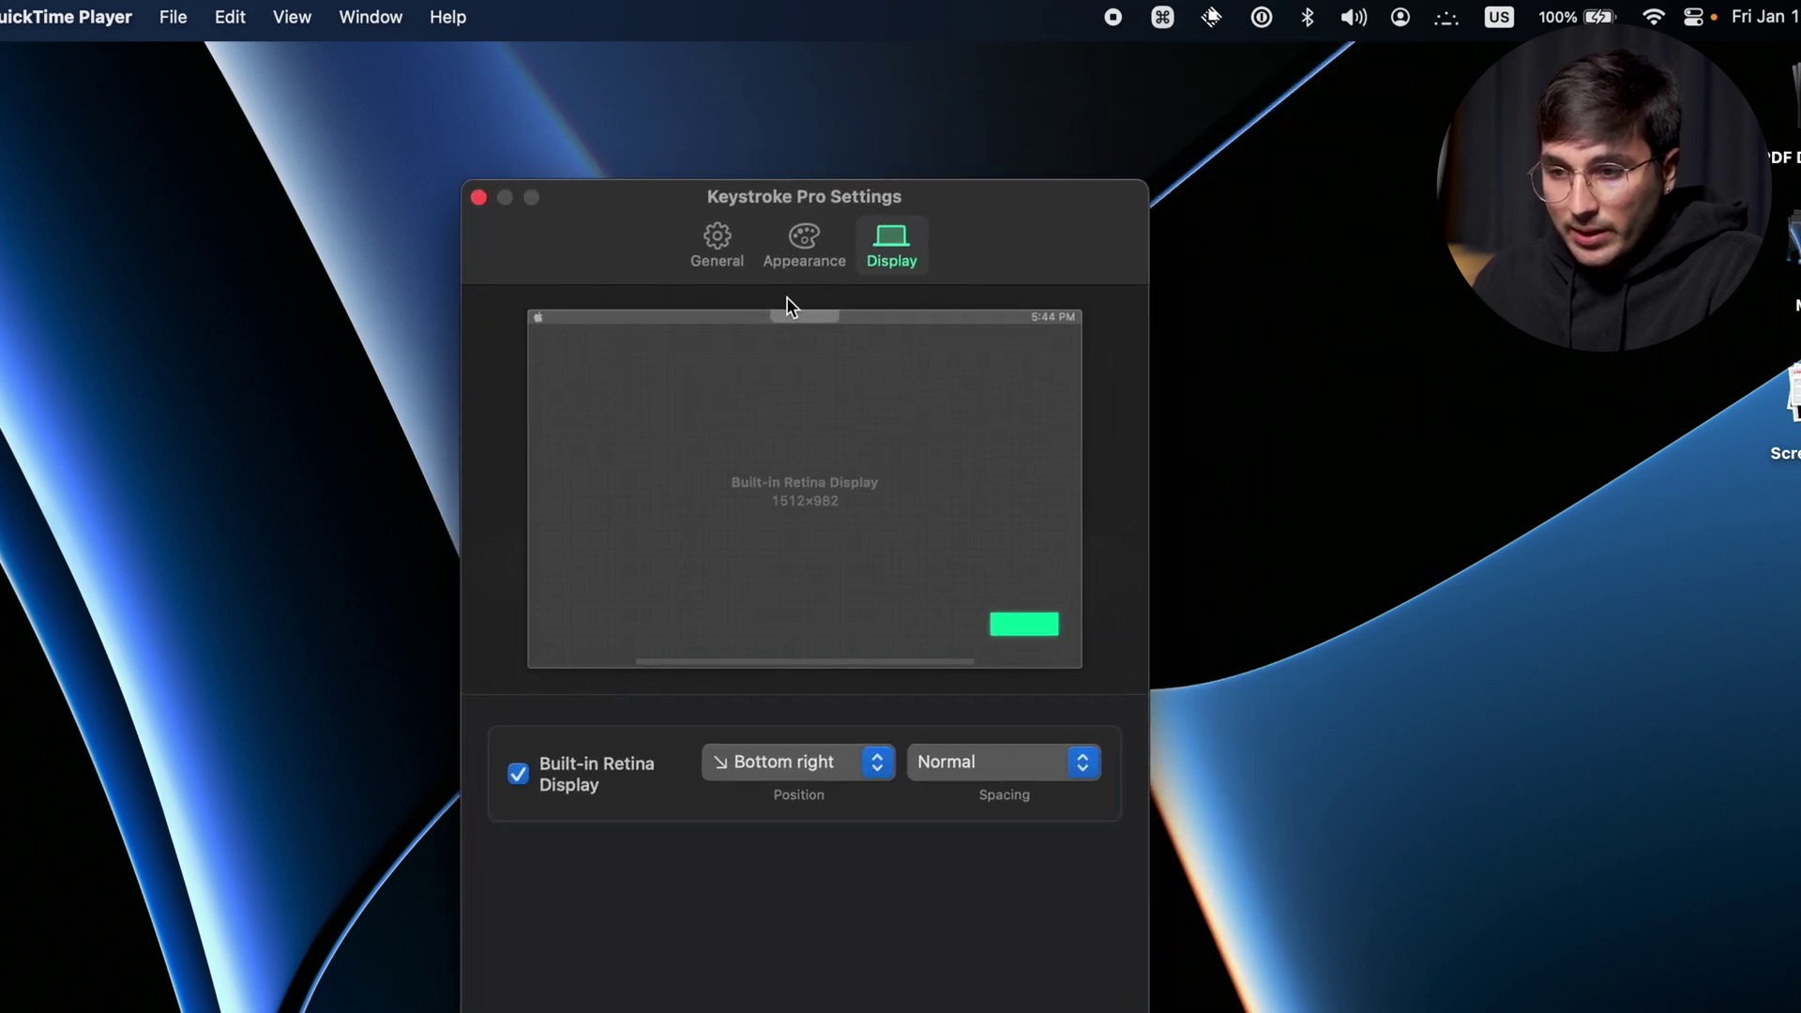
{"action": "left_click", "coordinate": [803, 245]}
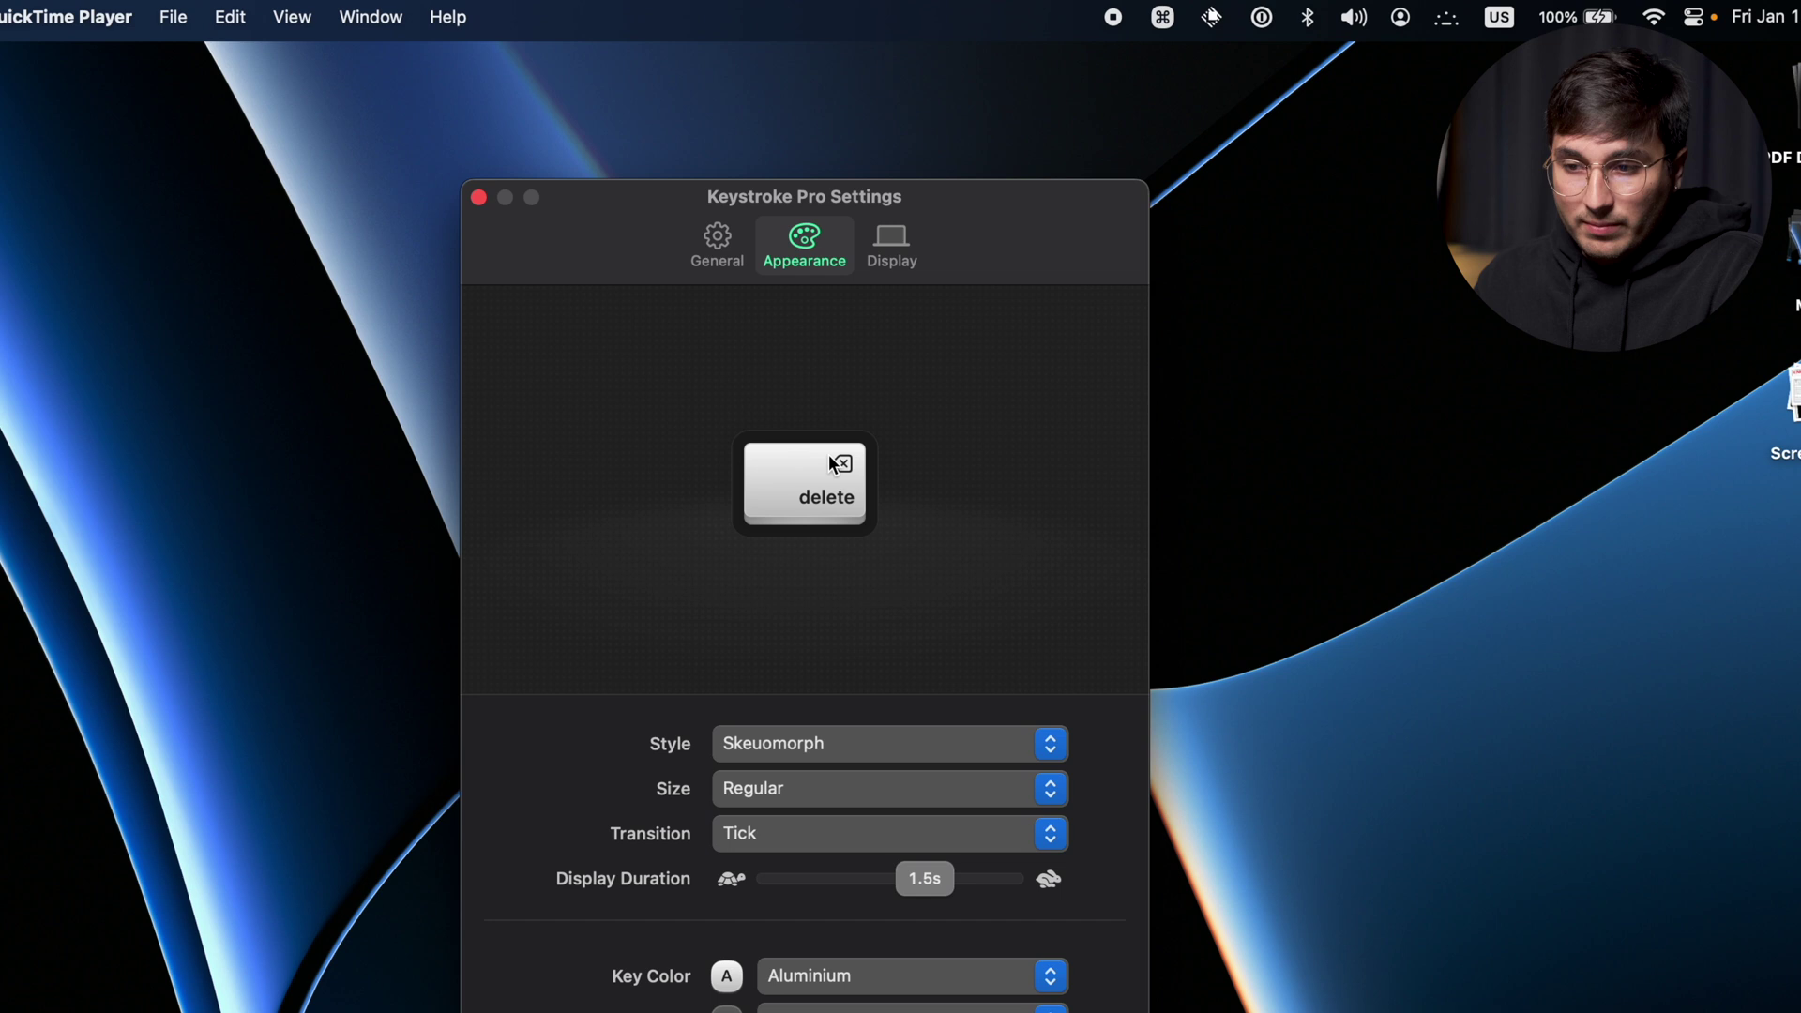
{"action": "key", "text": "Escape"}
{"action": "key", "text": "ctrl+e"}
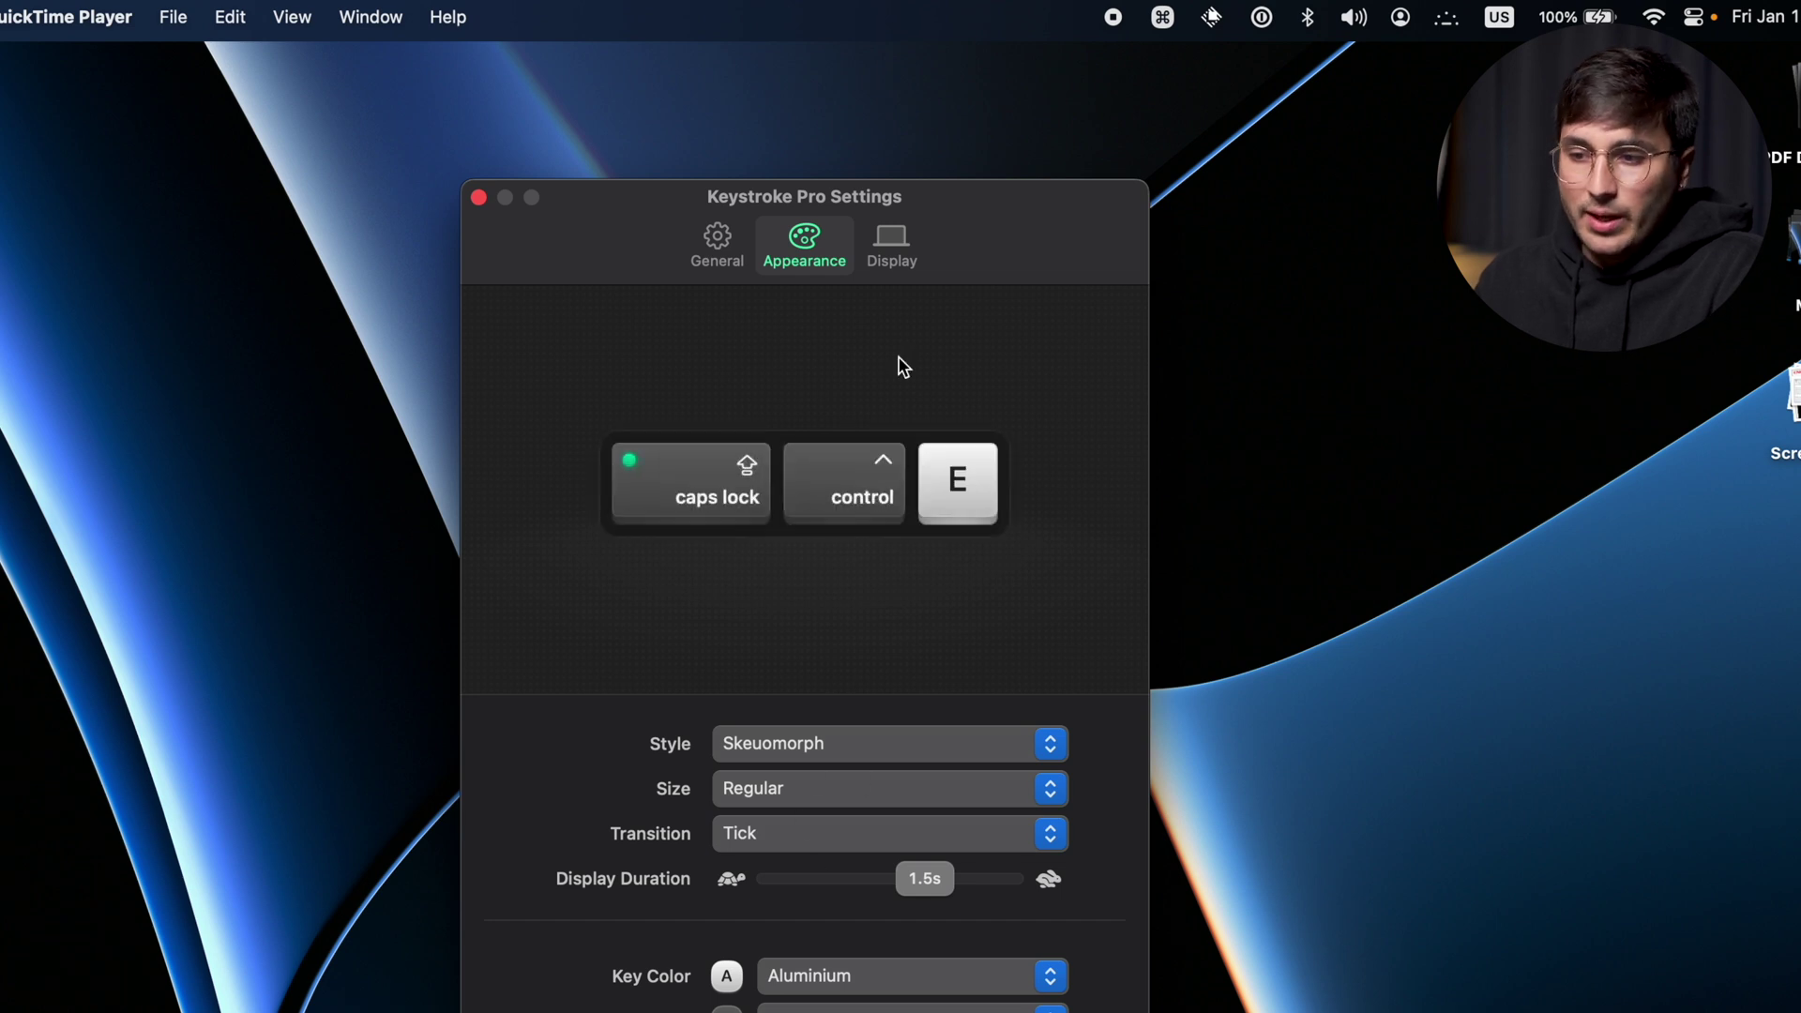
{"action": "left_click", "coordinate": [891, 246]}
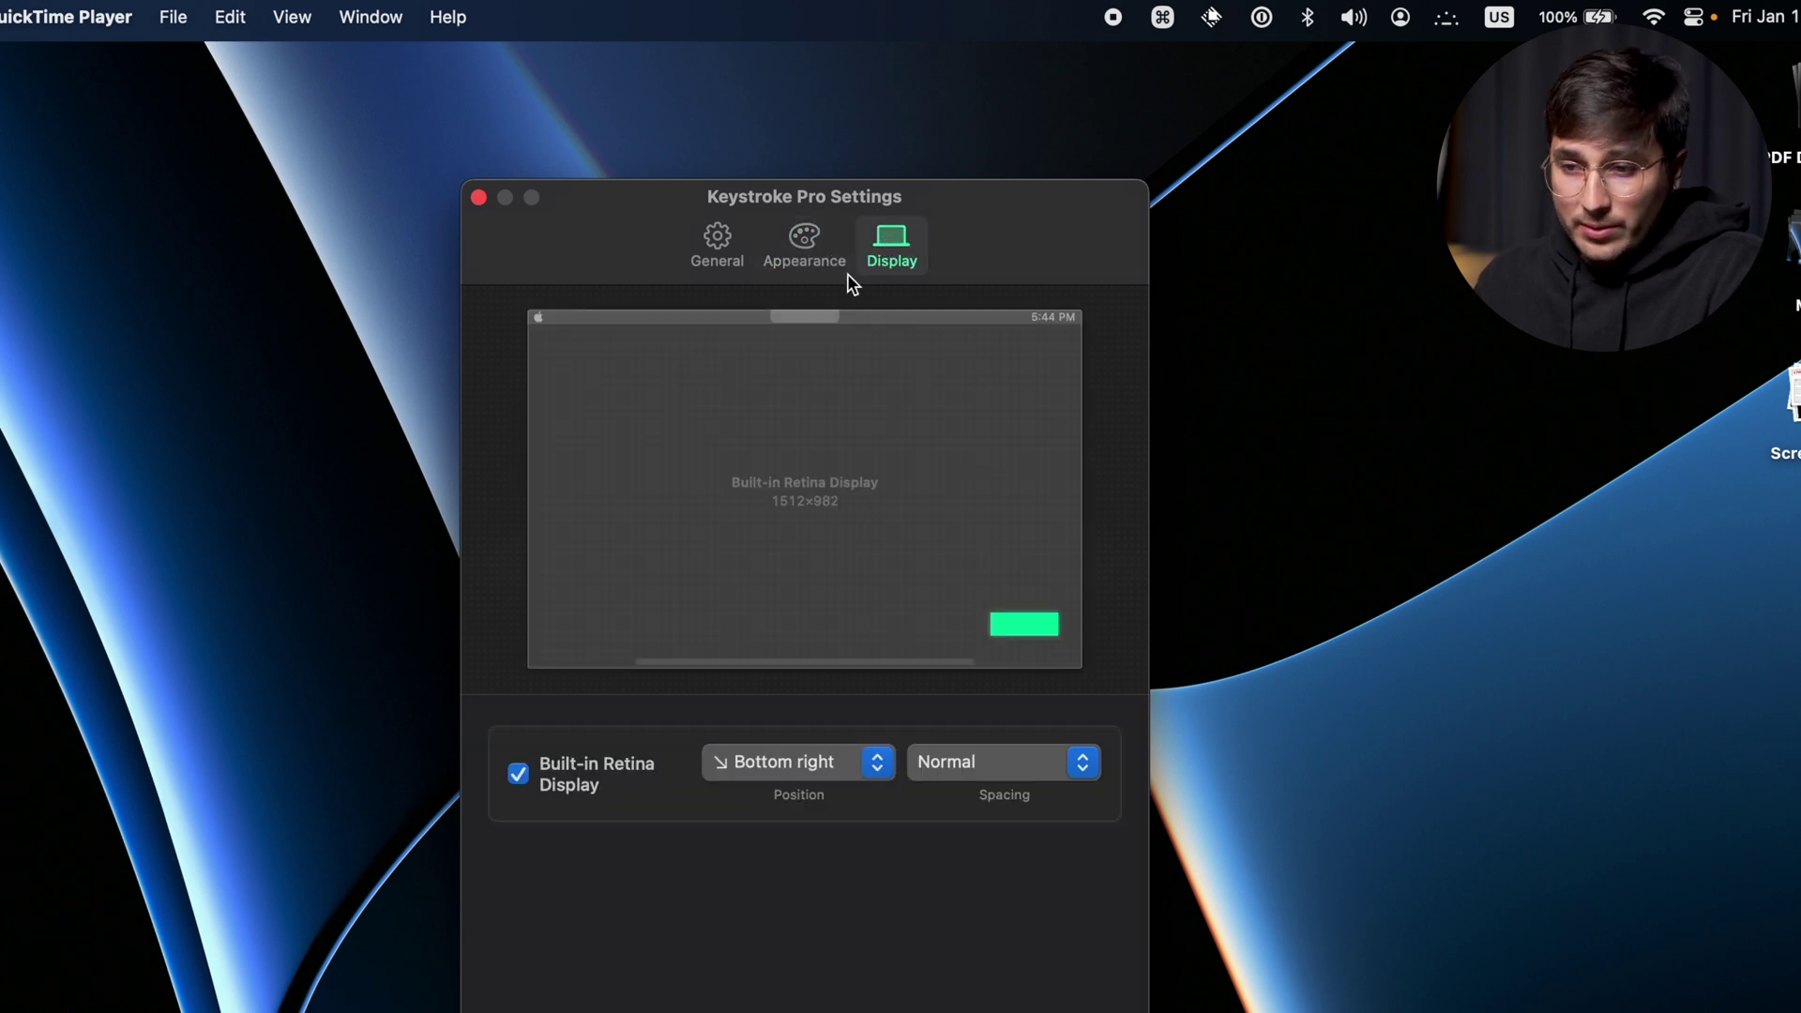
{"action": "left_click_drag", "start_coordinate": [648, 207], "coordinate": [686, 211]}
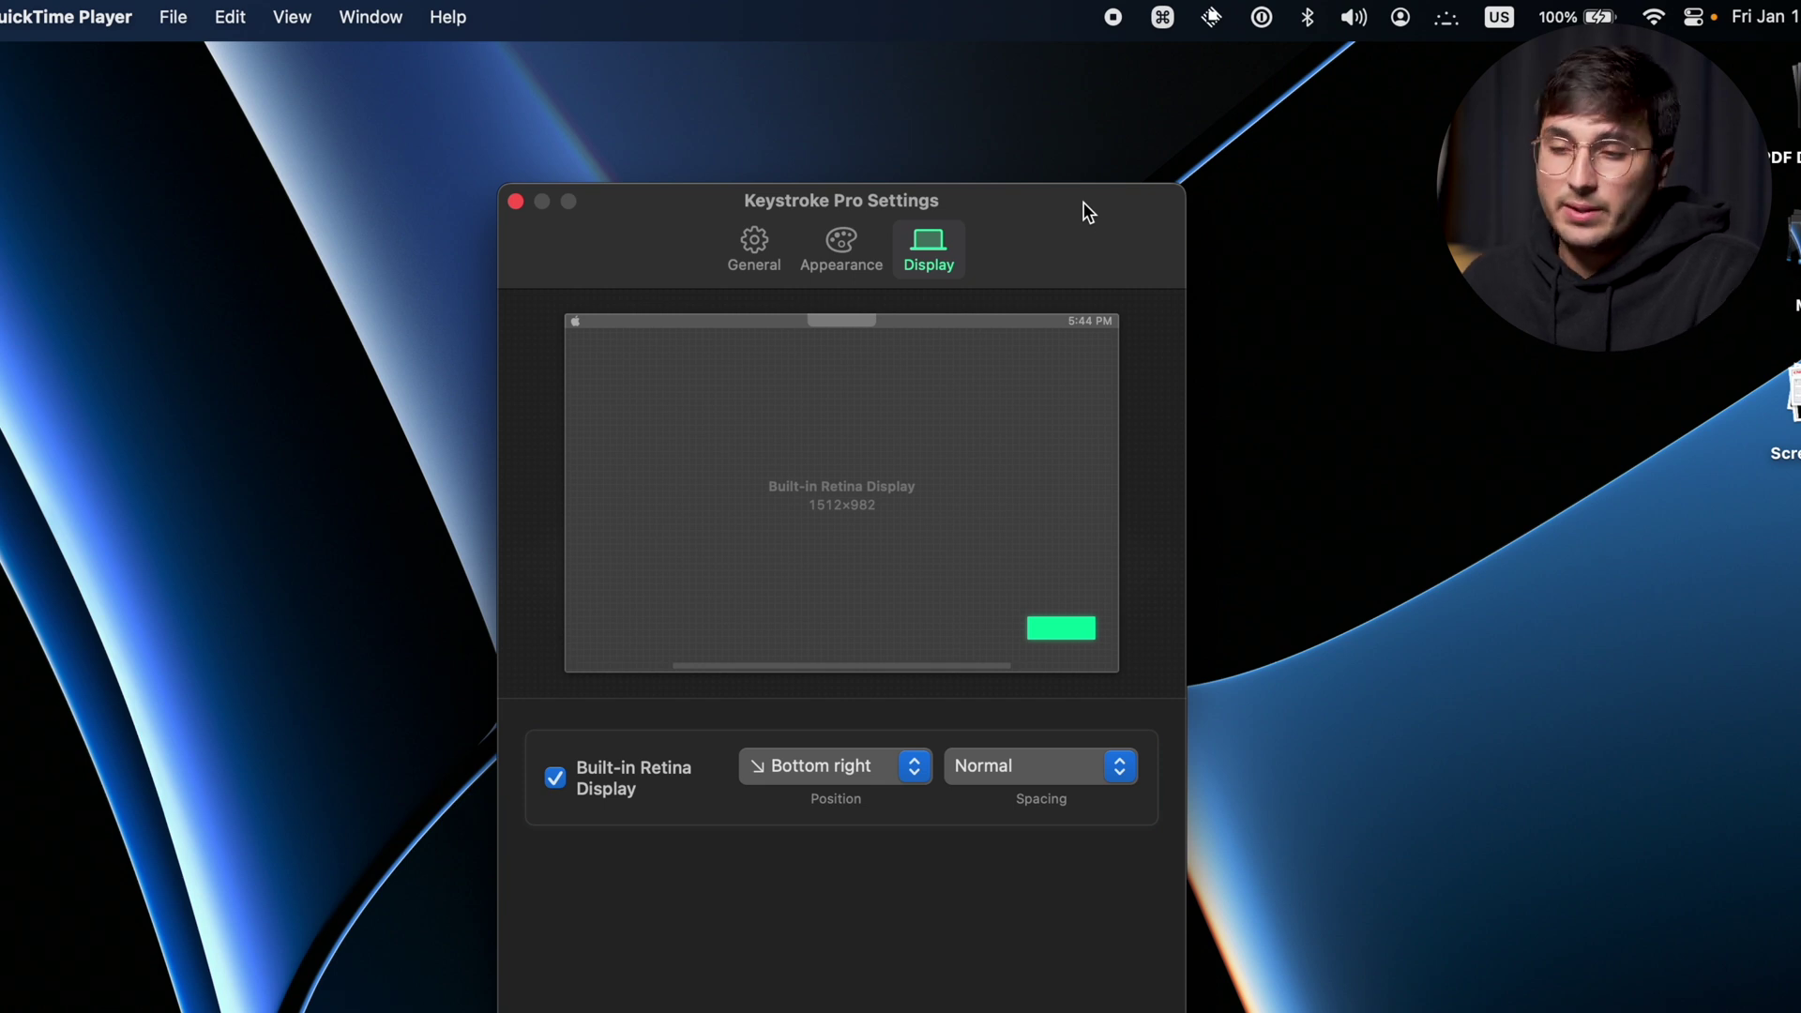
{"action": "left_click", "coordinate": [517, 203]}
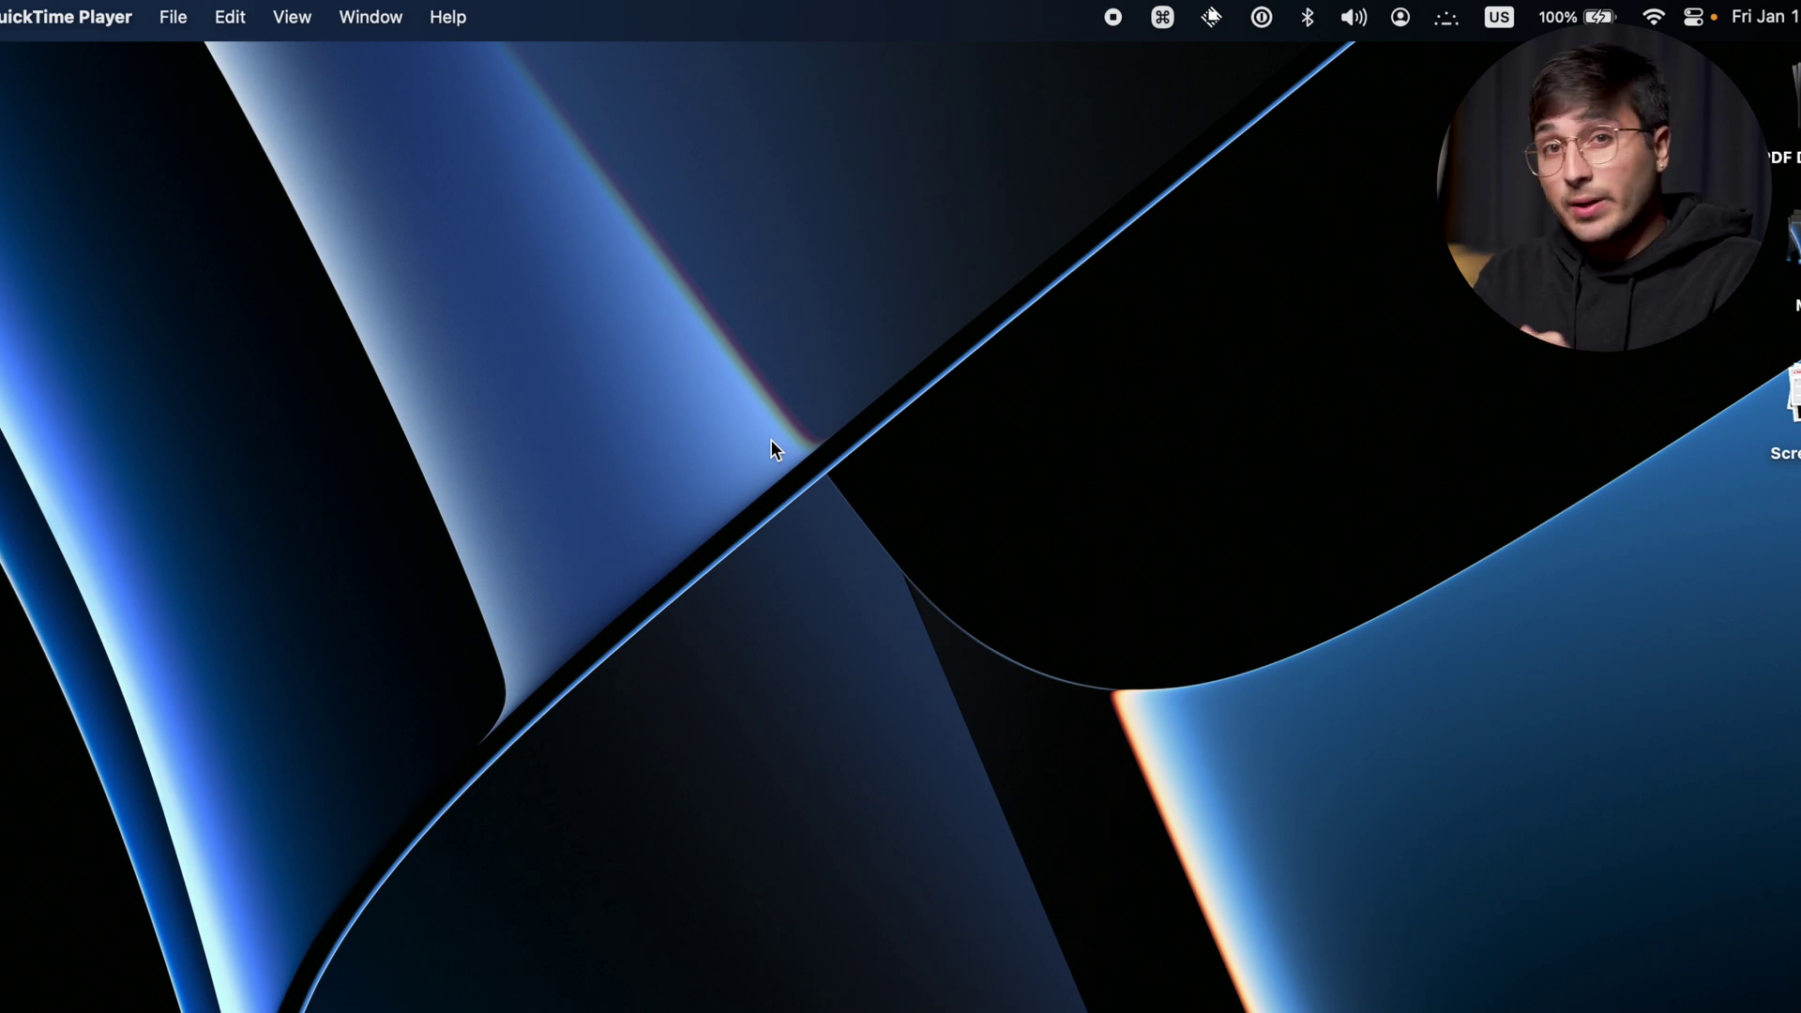
Bring up the Raycast launcher and clear its partially typed search.
{"action": "key", "text": "alt+space"}
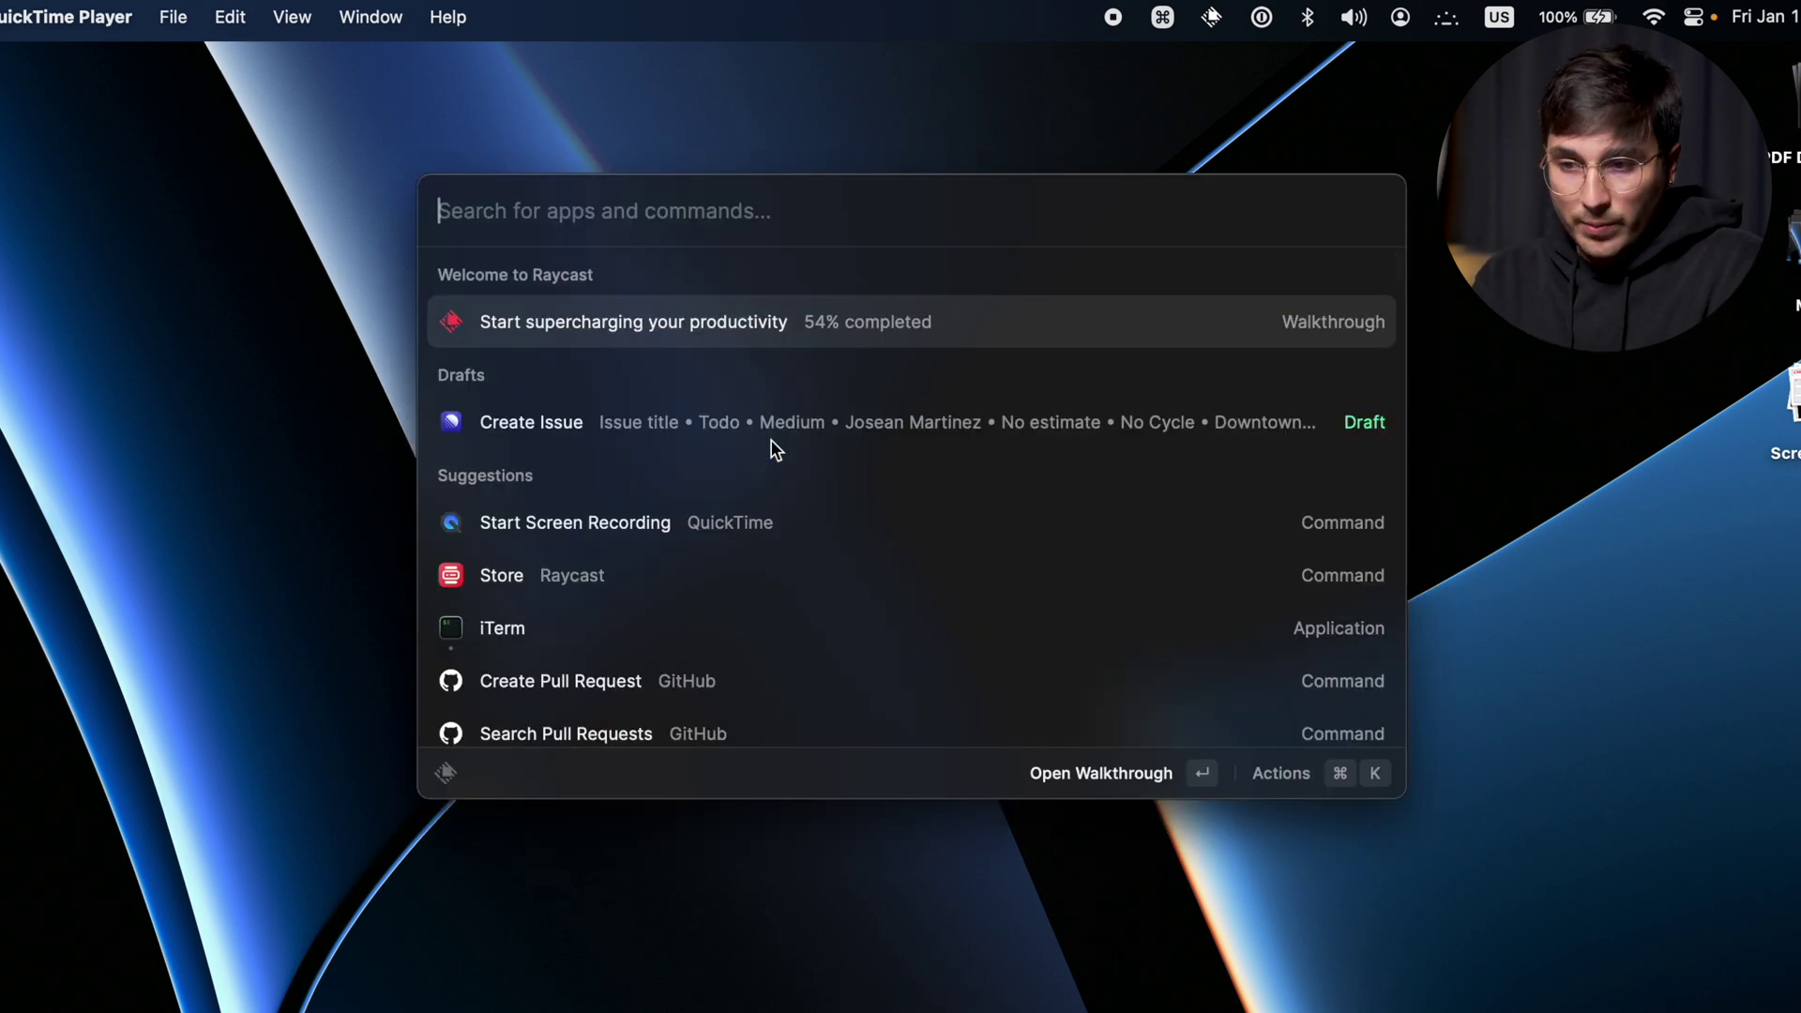
{"action": "type", "text": "sc"}
{"action": "key", "text": "BackSpace"}
{"action": "key", "text": "BackSpace"}
{"action": "type", "text": "s"}
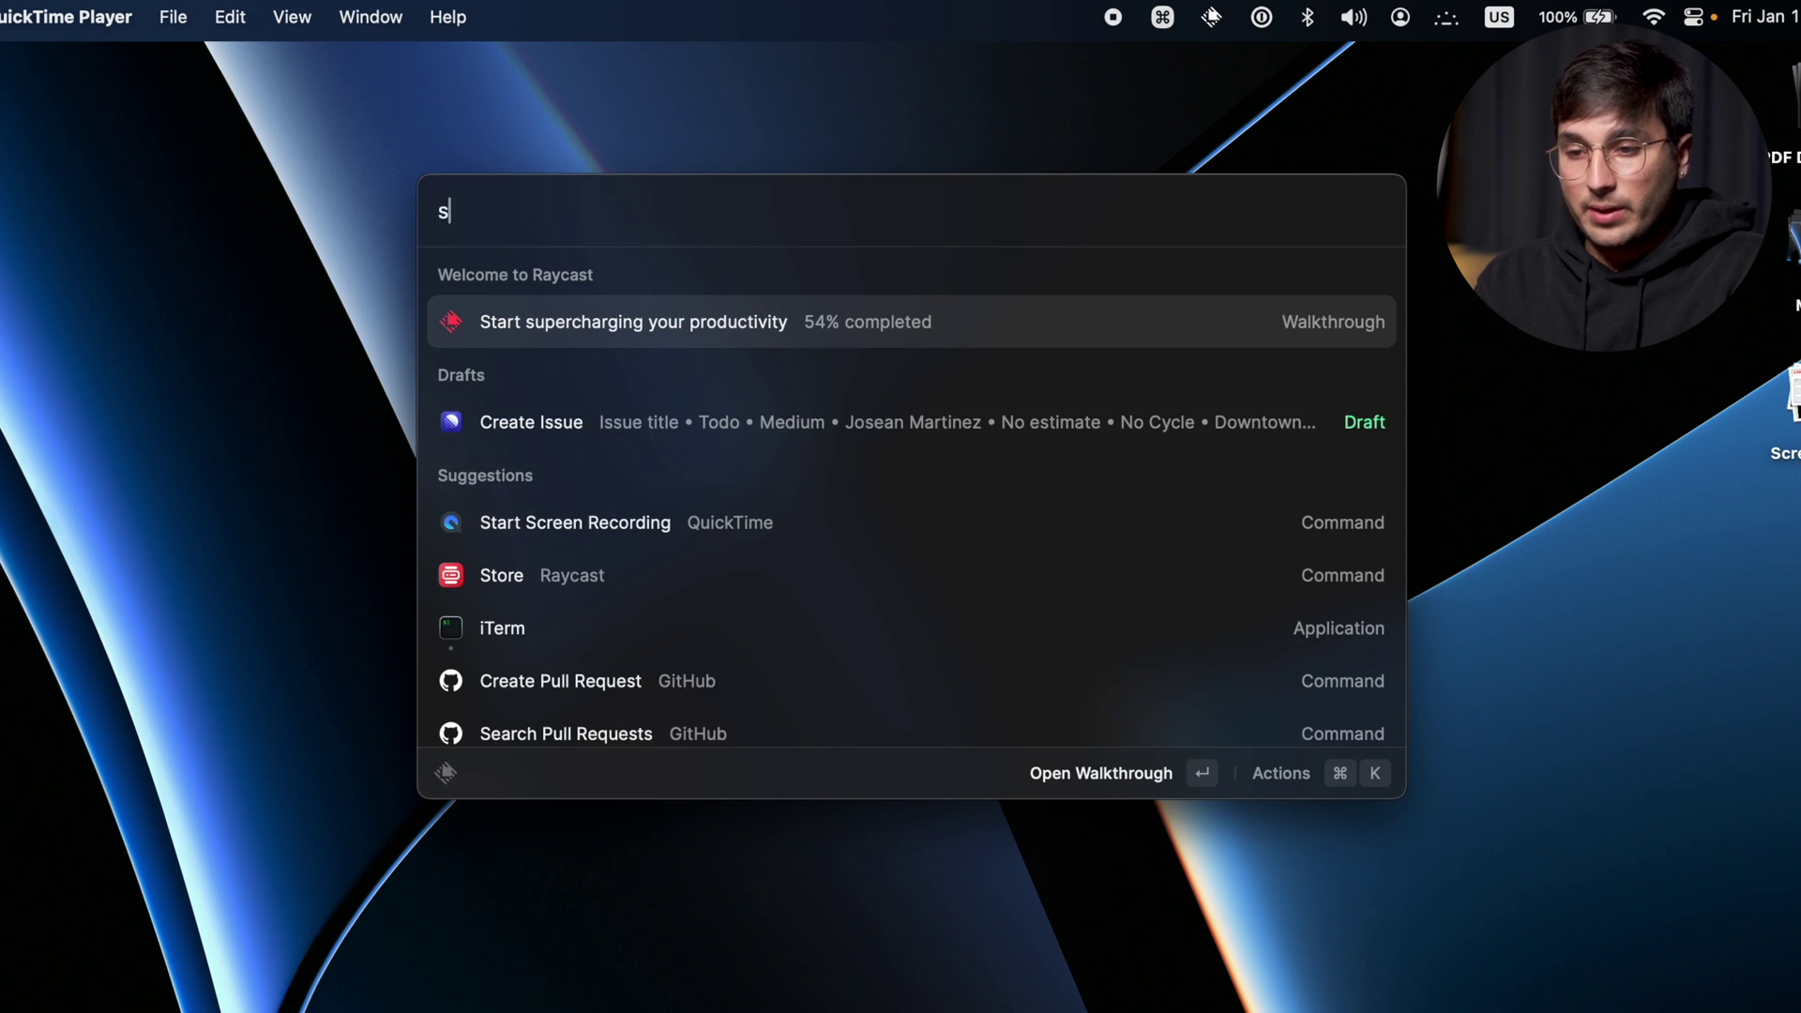
{"action": "type", "text": "tart s"}
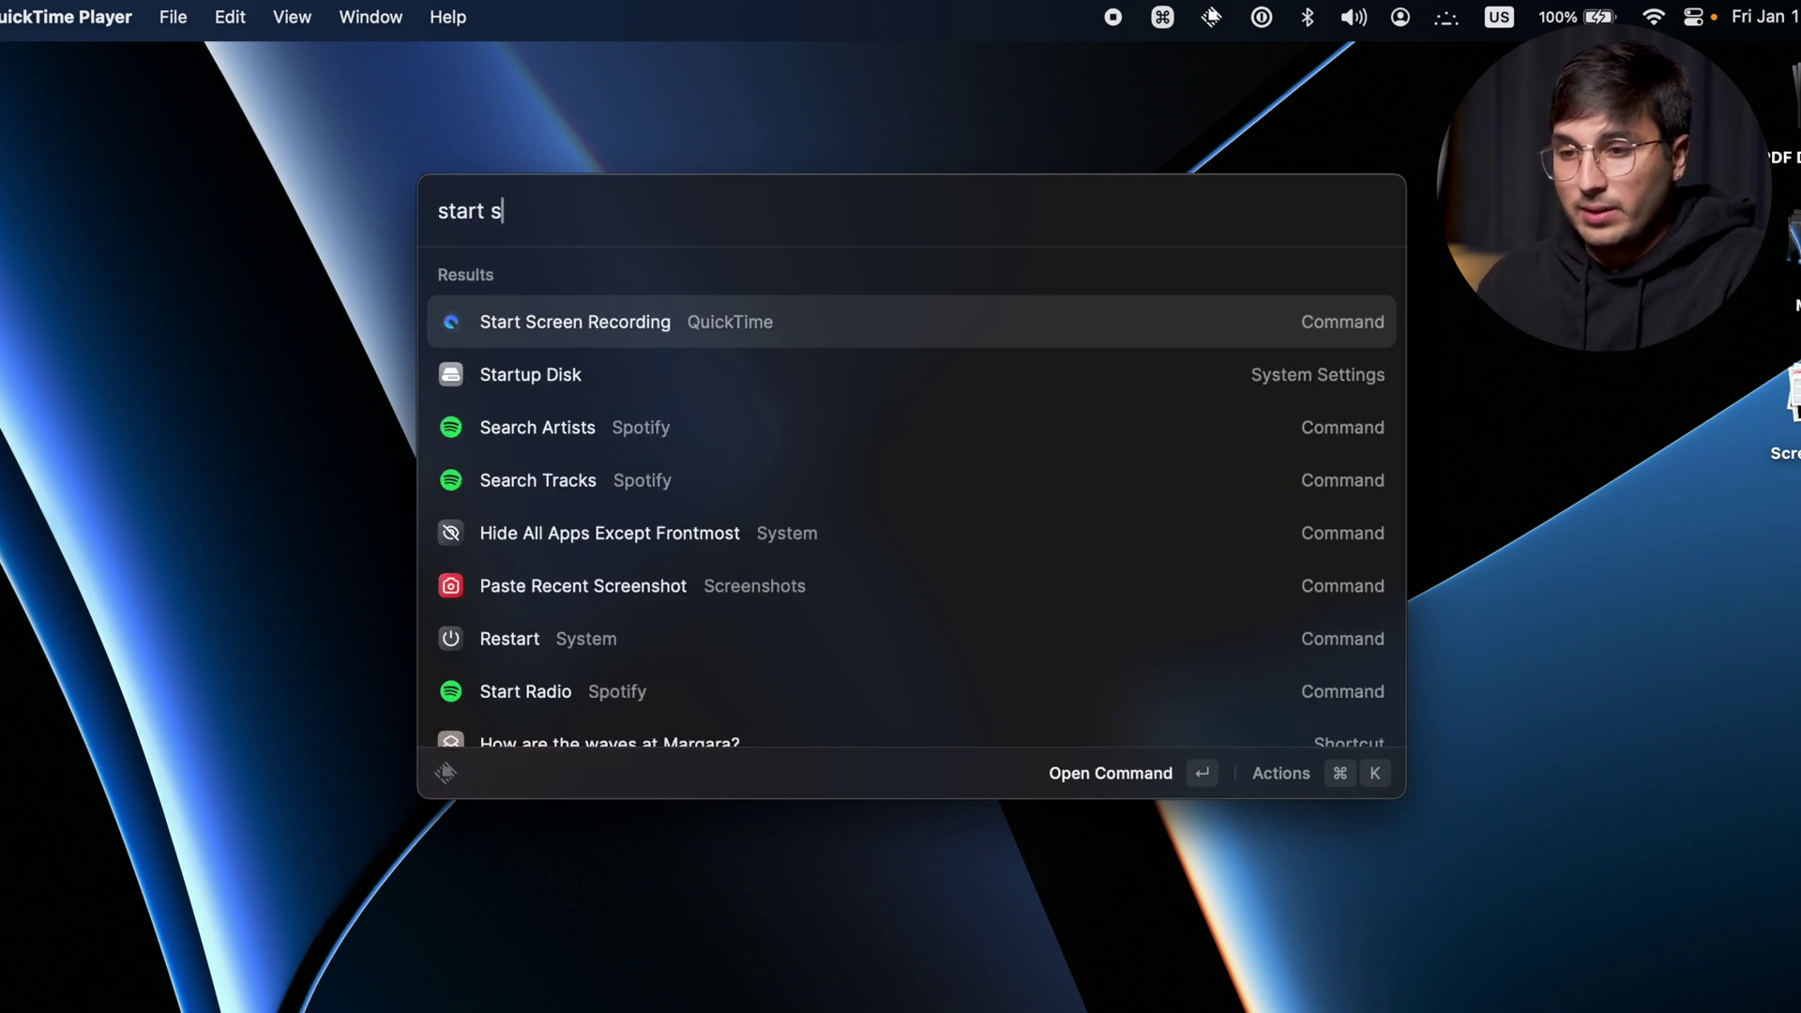